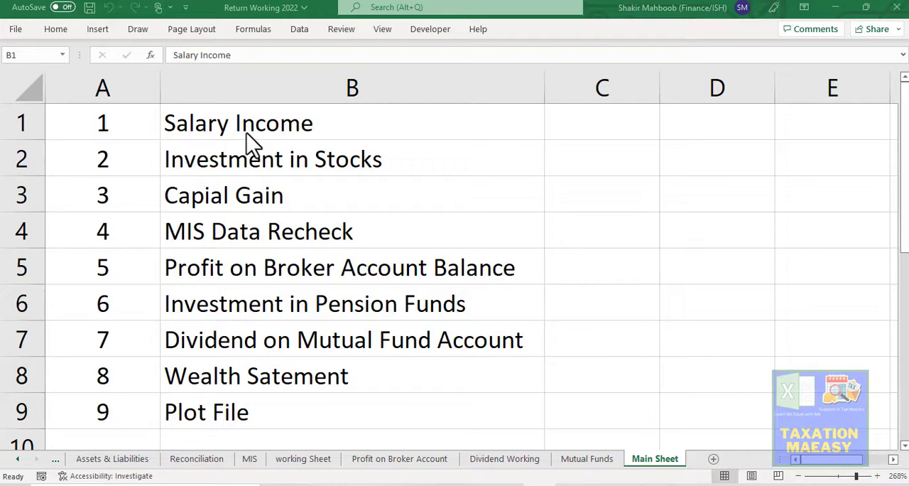
- Look through the Expenses, Assets & Liabilities and Reconciliation sheets of the workbook
click(15, 458)
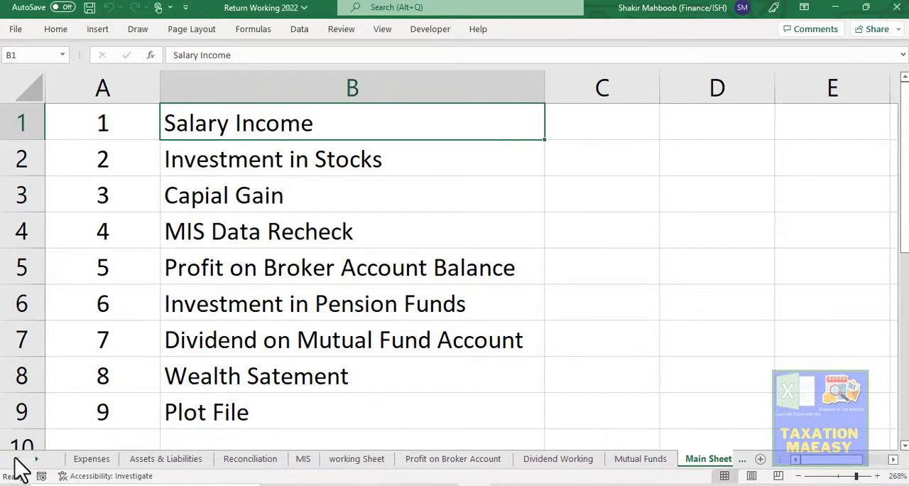
click(92, 460)
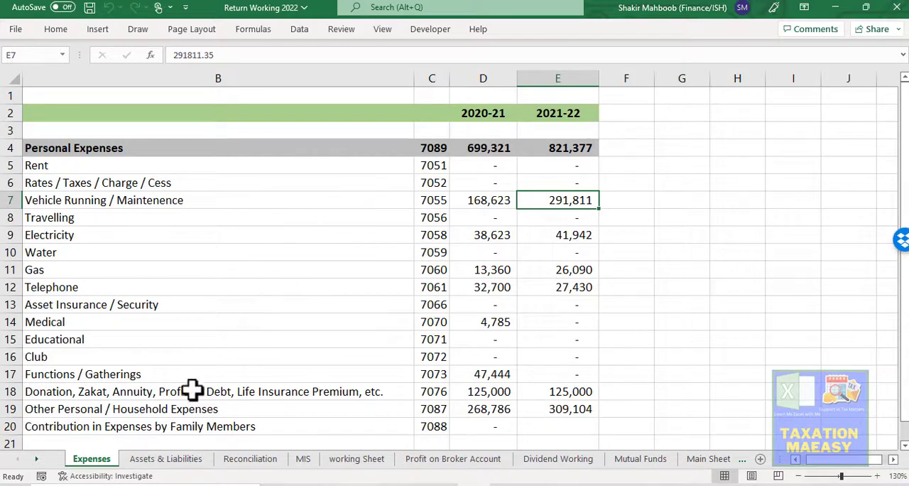
click(168, 460)
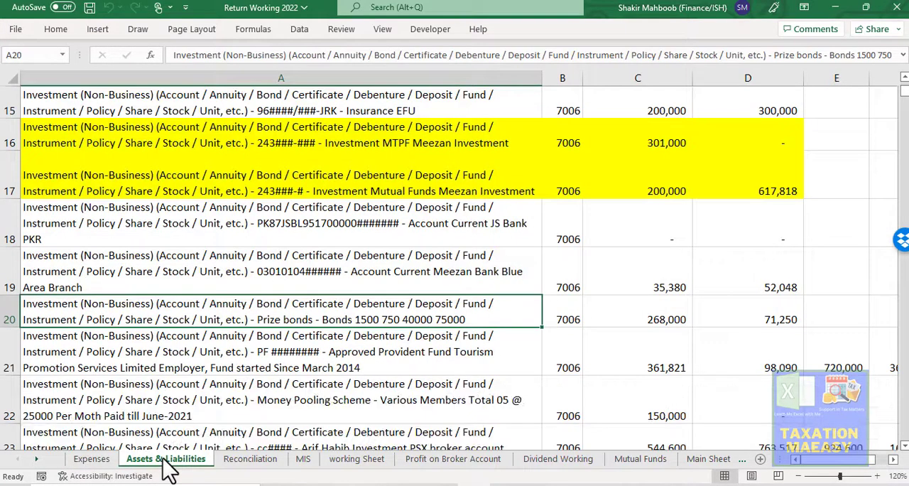
click(250, 460)
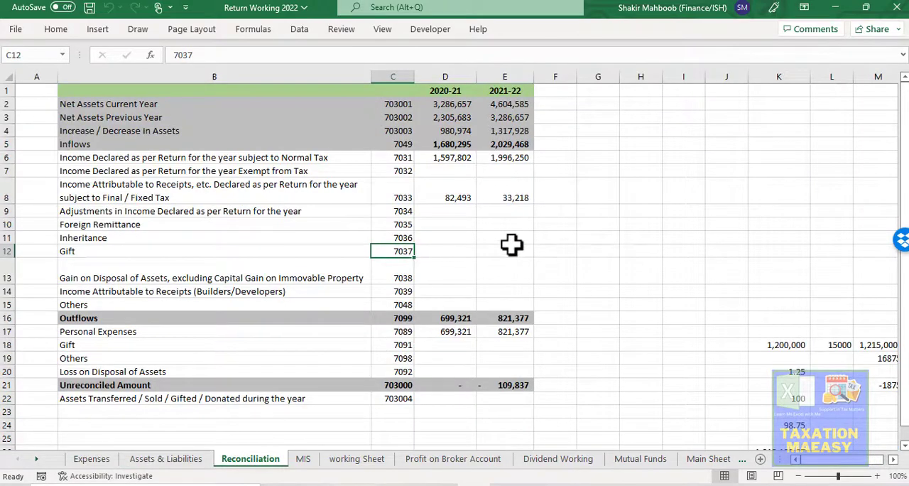
- Examine the dividend, salary and prize bond tax entries on the MIS sheet, going back to the blank rows above row 53
click(304, 459)
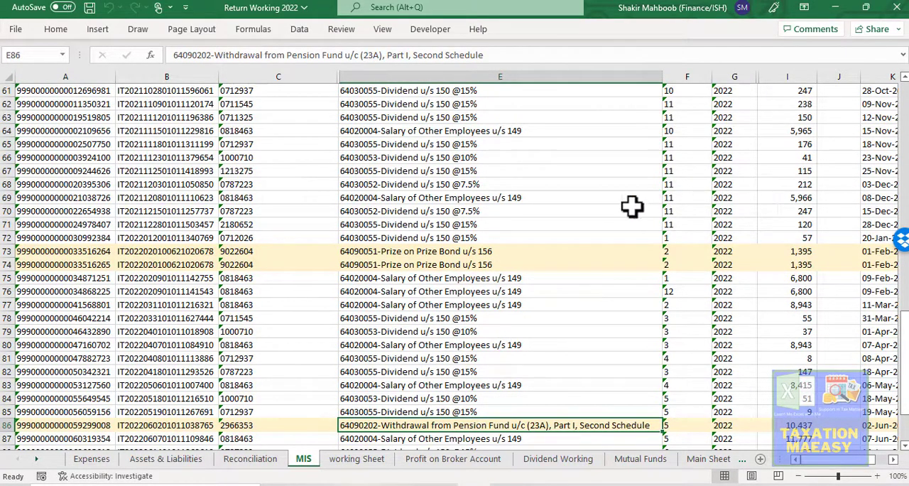
click(557, 167)
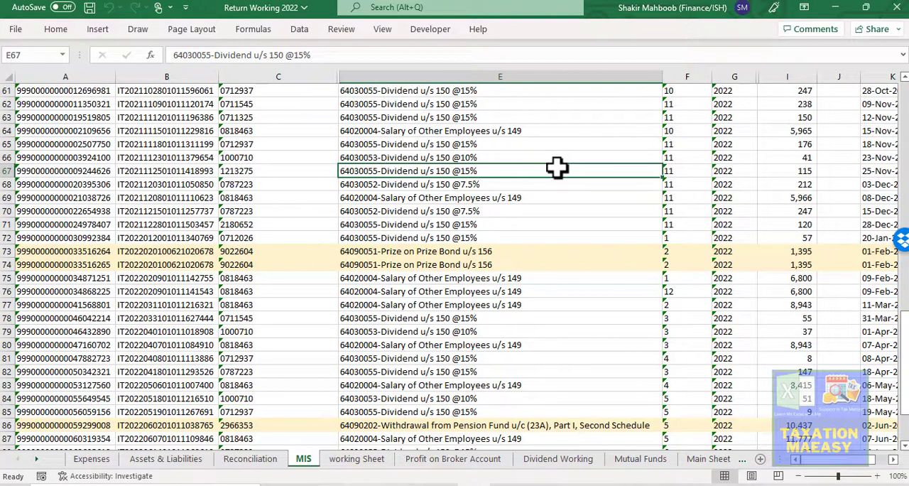
key(Up)
key(Up)
key(Up)
key(Up)
key(Up)
key(Up)
key(Up)
key(Up)
key(Up)
key(Up)
key(Up)
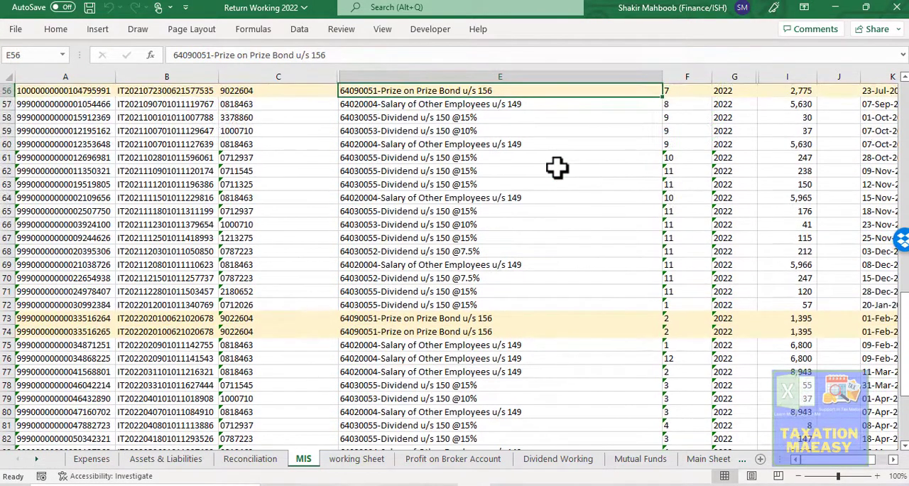
key(Right)
key(Up)
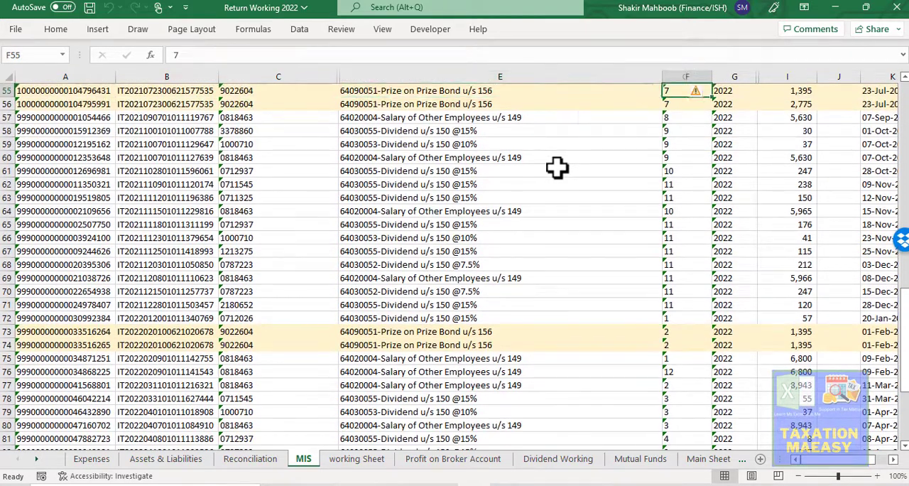
key(Right)
key(Right)
key(Right)
key(Up)
key(Up)
key(Up)
key(Up)
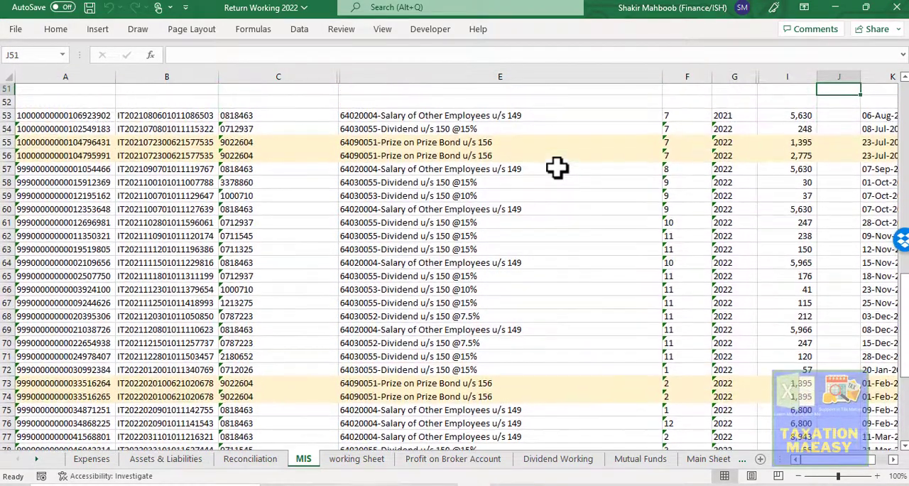
key(Up)
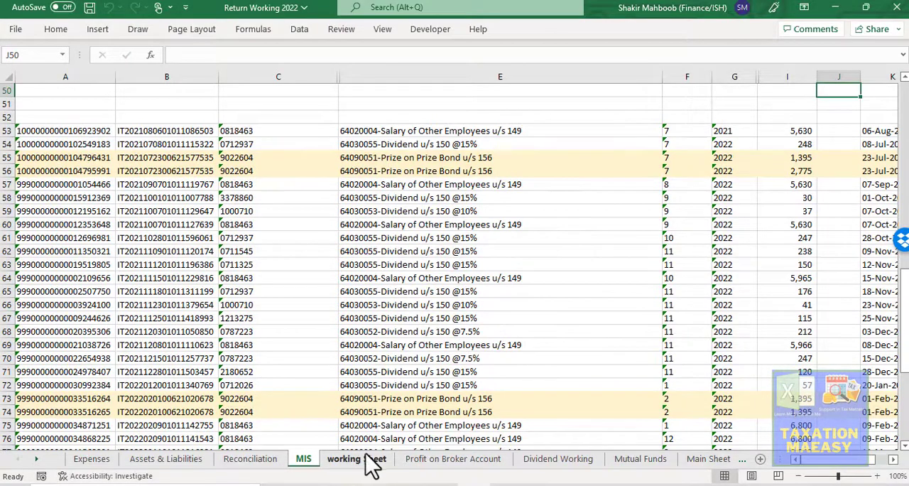
- Review the salary income, mutual fund investment, tax on taxable income and employer certificate amounts on the working Sheet
click(370, 463)
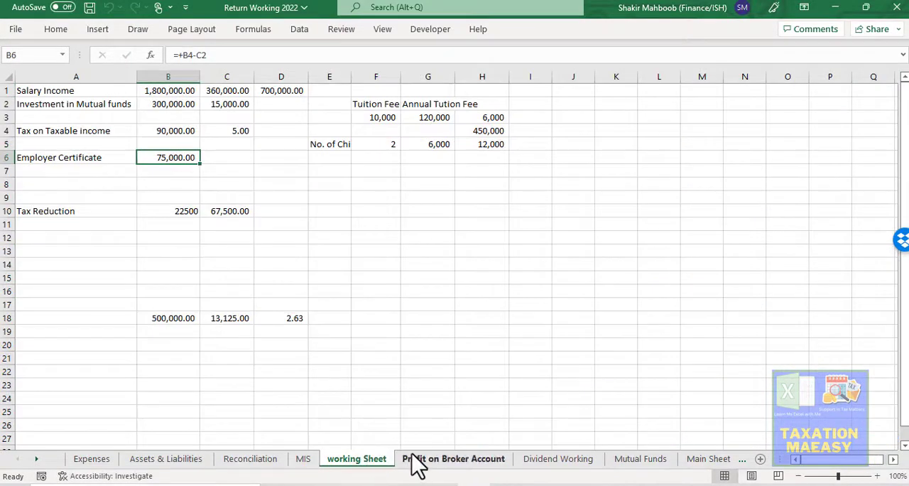
click(143, 93)
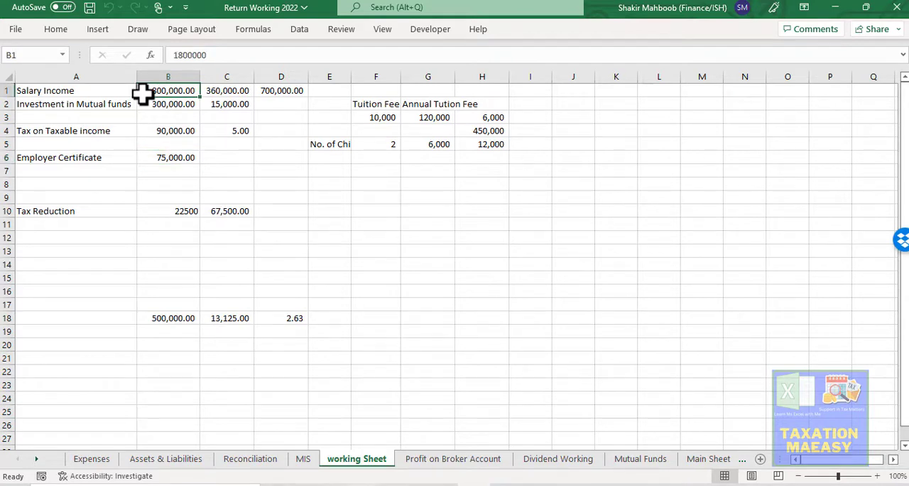
key(Down)
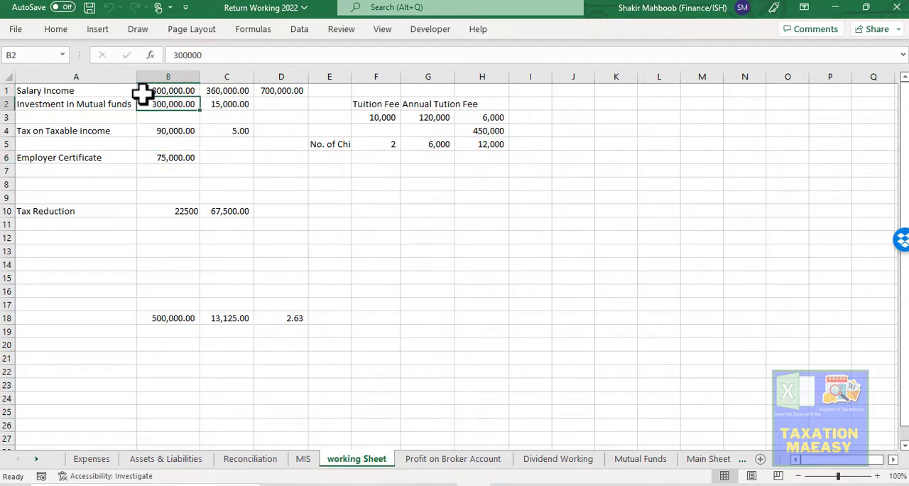
key(Down)
key(Down)
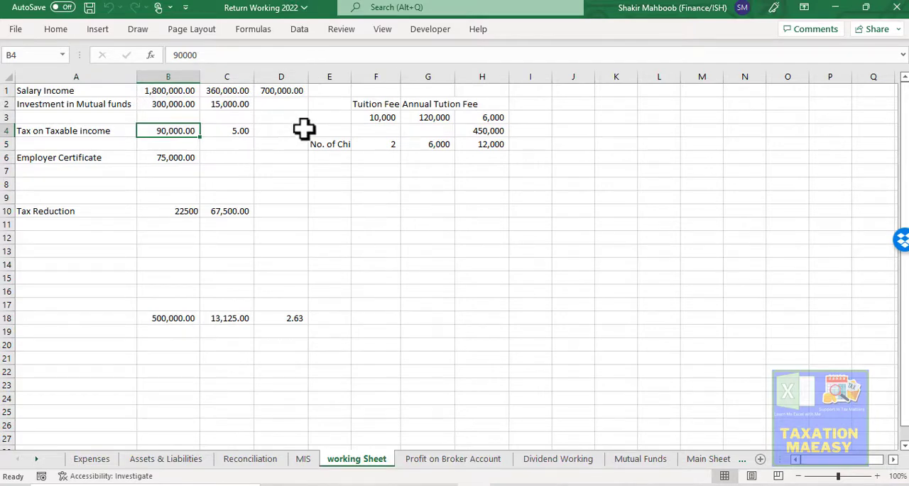
click(167, 159)
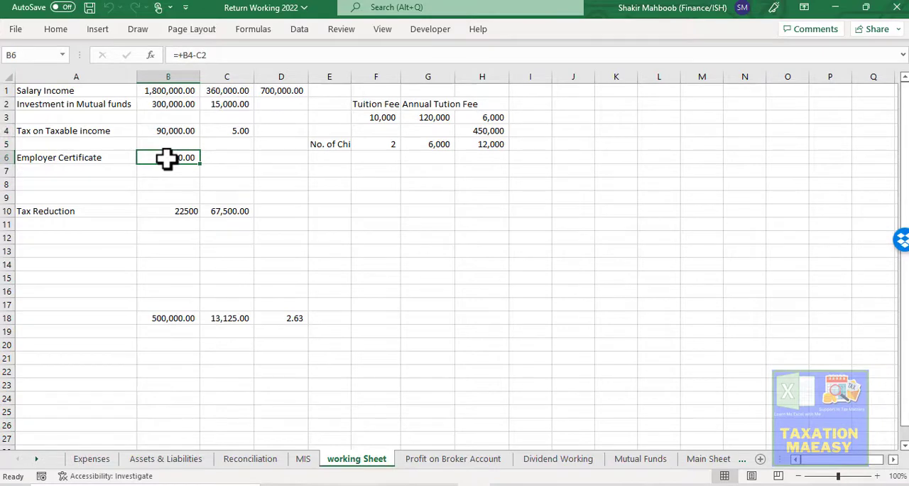
- Recheck the column B amounts from the employer certificate back up to the salary income in B1
key(Left)
key(Right)
key(Up)
key(Up)
key(Up)
key(Up)
key(Up)
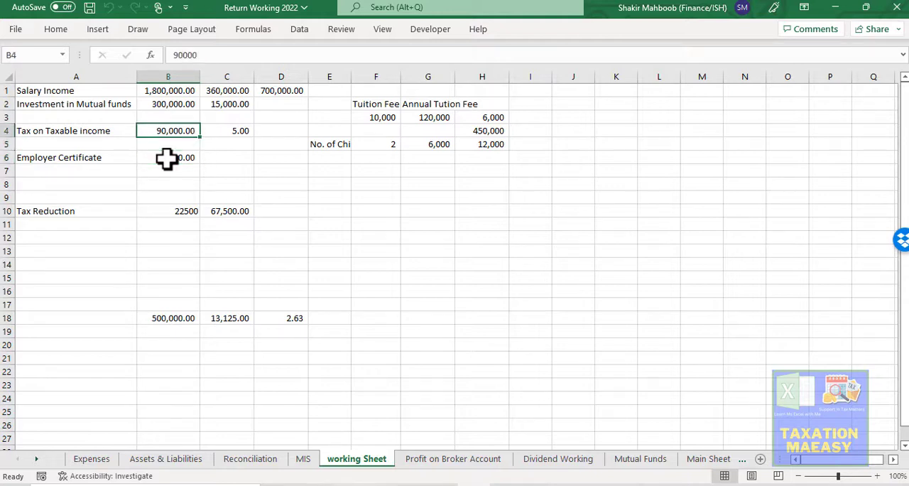
key(Down)
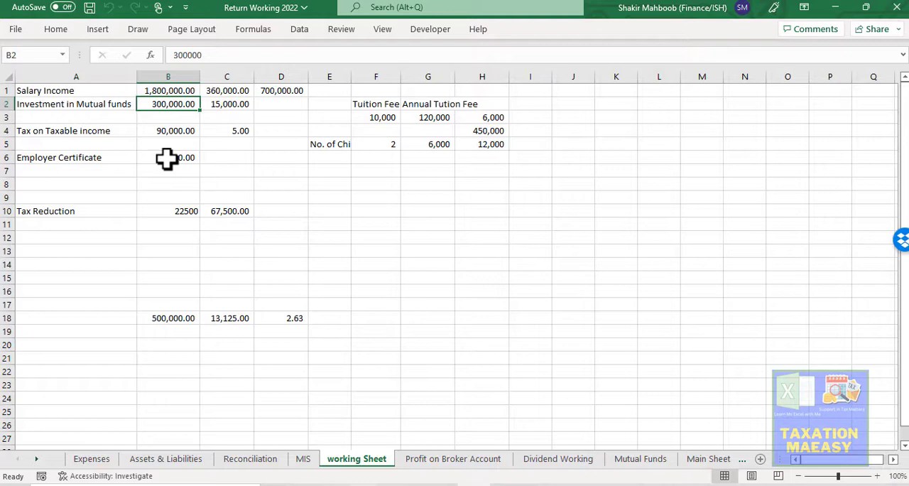
key(Up)
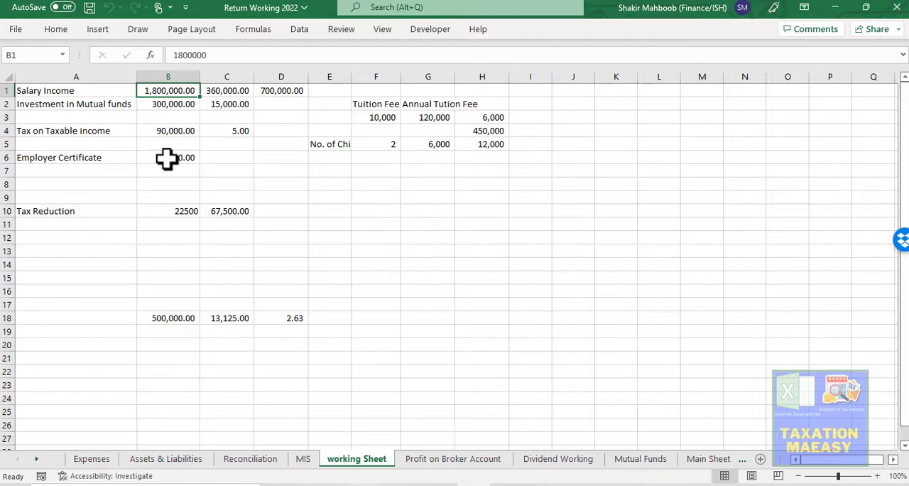
key(Down)
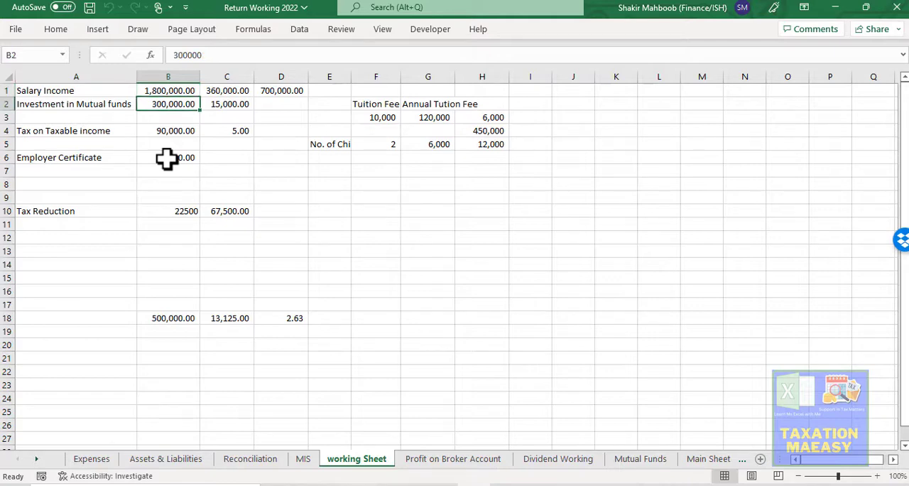
key(Up)
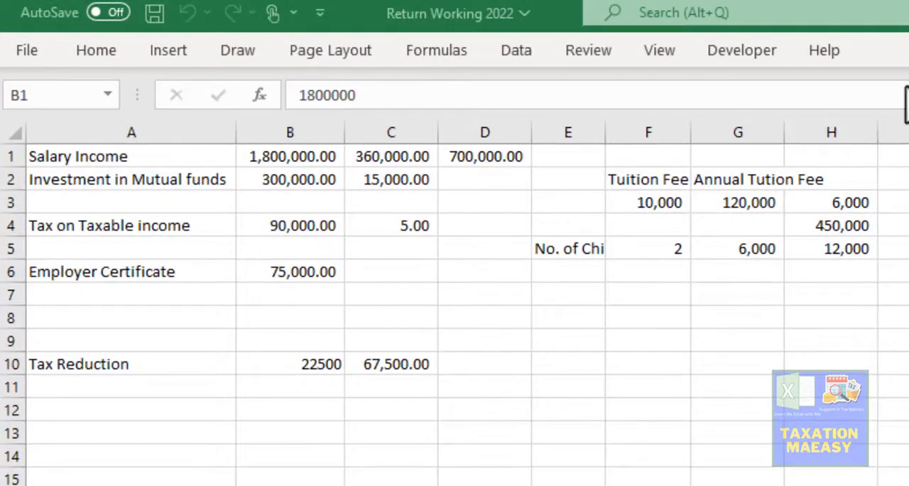
- Compare the salary percentage formula in C1 with the amount in D1
click(393, 154)
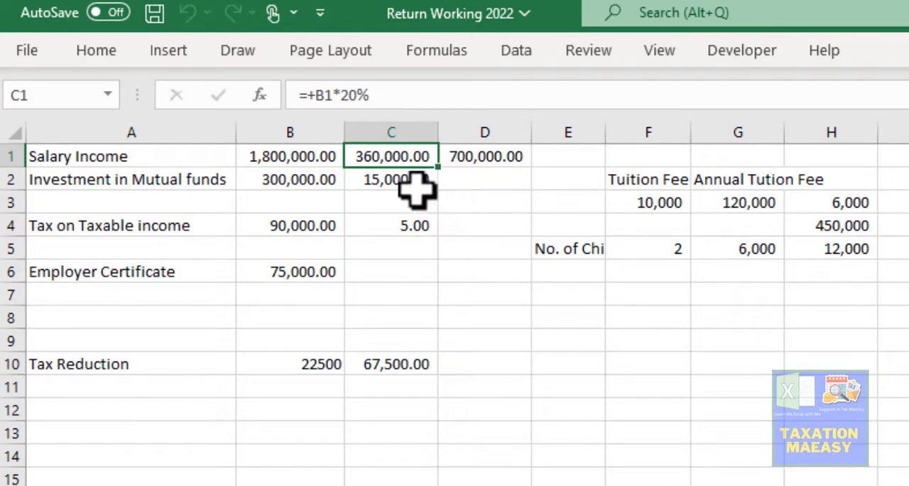
click(485, 158)
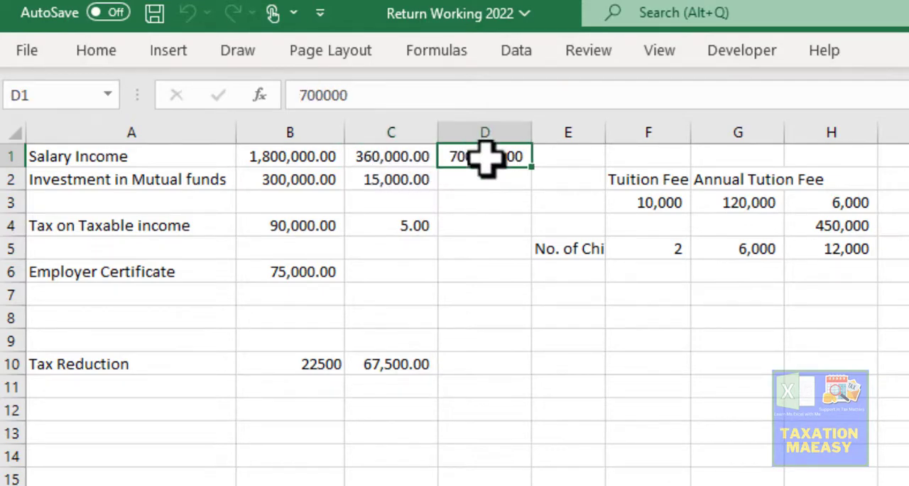
key(Left)
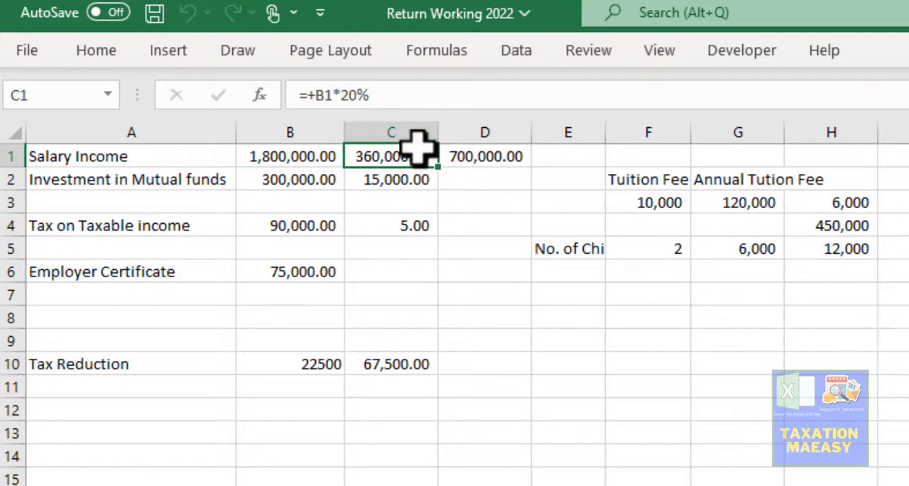
click(485, 158)
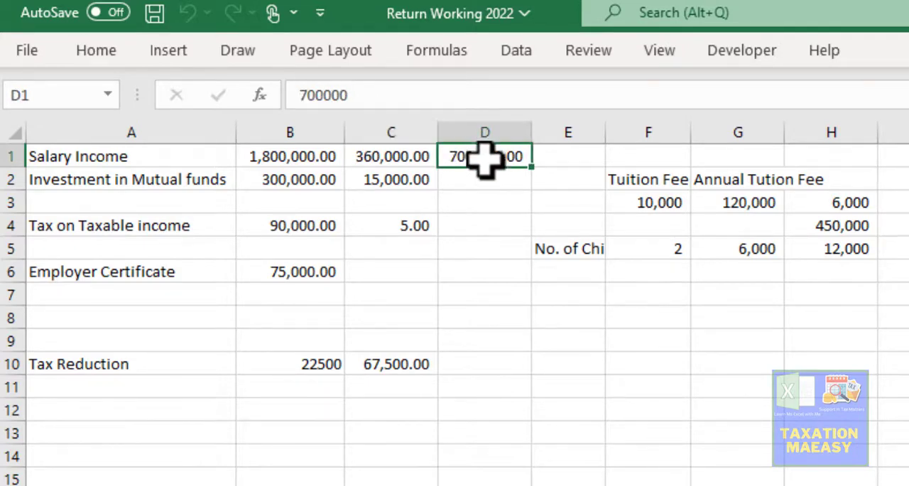
click(395, 157)
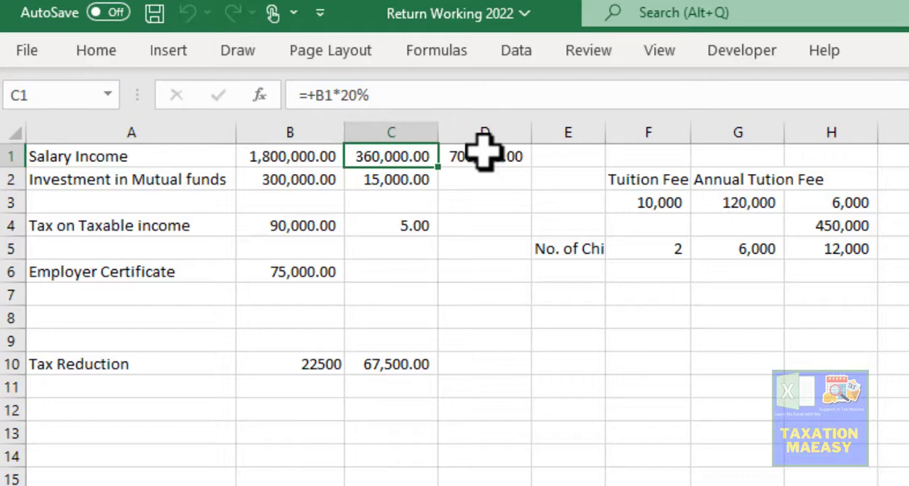
- Examine the gross profit row with its amount, tax and net columns on the Profit on Broker Account sheet
key(ctrl+Page_Down)
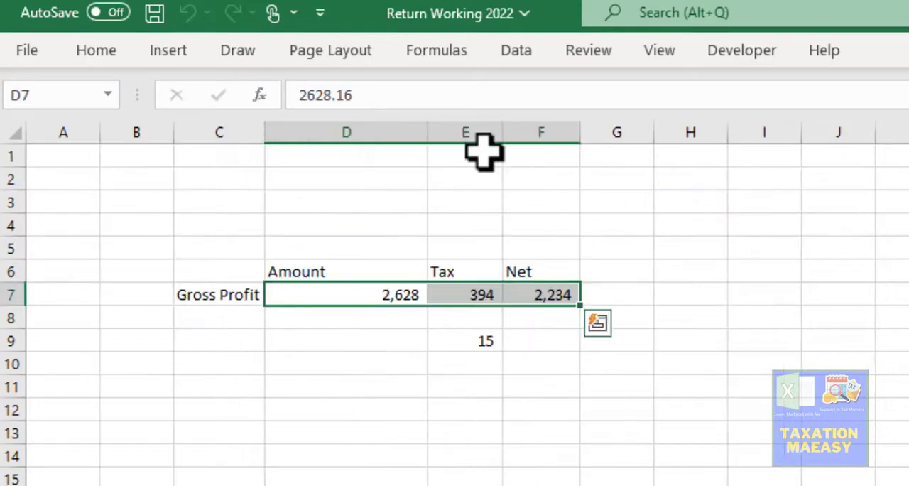
key(Up)
key(Down)
key(Up)
key(Left)
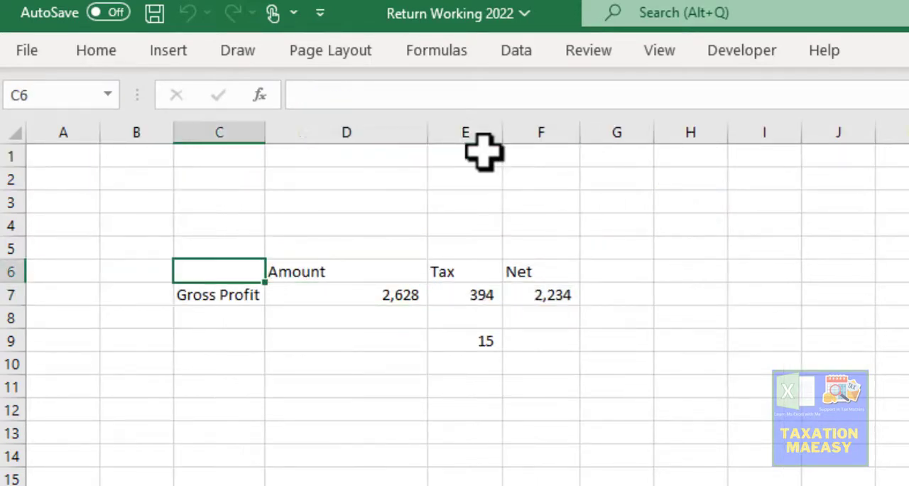
key(Down)
key(Right)
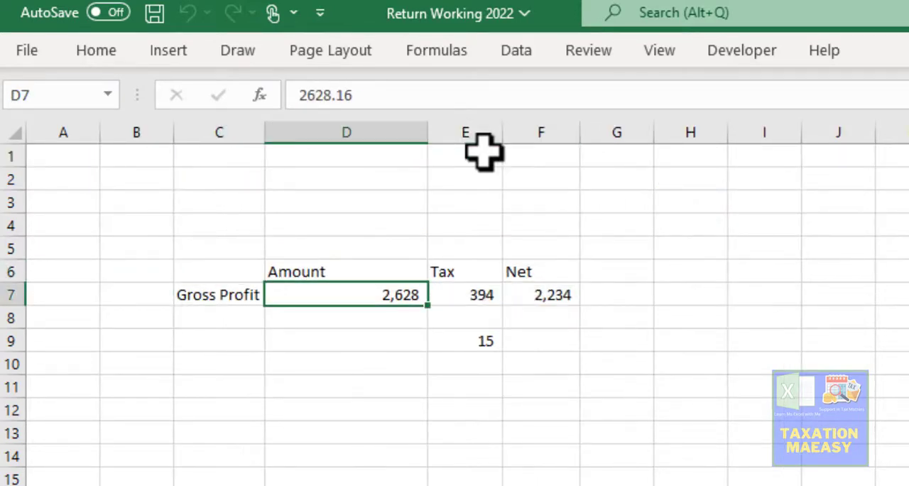
- Examine the tax, JH's tax, Zakat and net dividend columns on the Dividend Working sheet
key(ctrl+Page_Up)
key(Up)
key(Up)
key(Up)
key(Up)
key(Up)
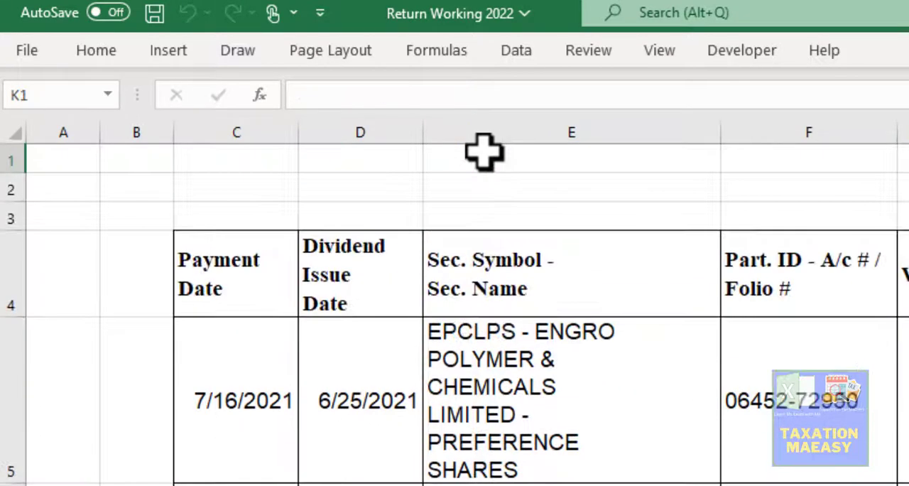
key(Down)
key(Down)
key(Down)
key(Down)
key(Down)
key(Right)
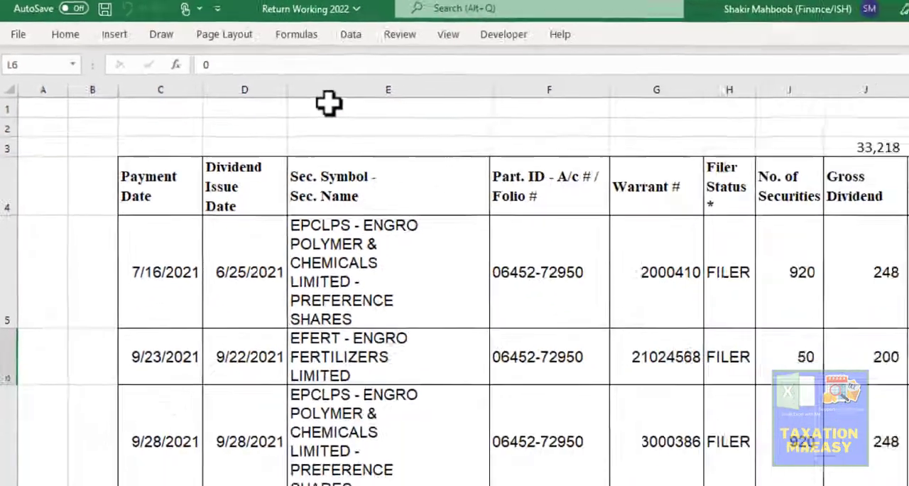
key(Right)
key(Right)
key(Down)
key(Left)
- Go back to the payment date column and examine the first dividend record in row 5 across to its warrant number
key(Left)
key(Left)
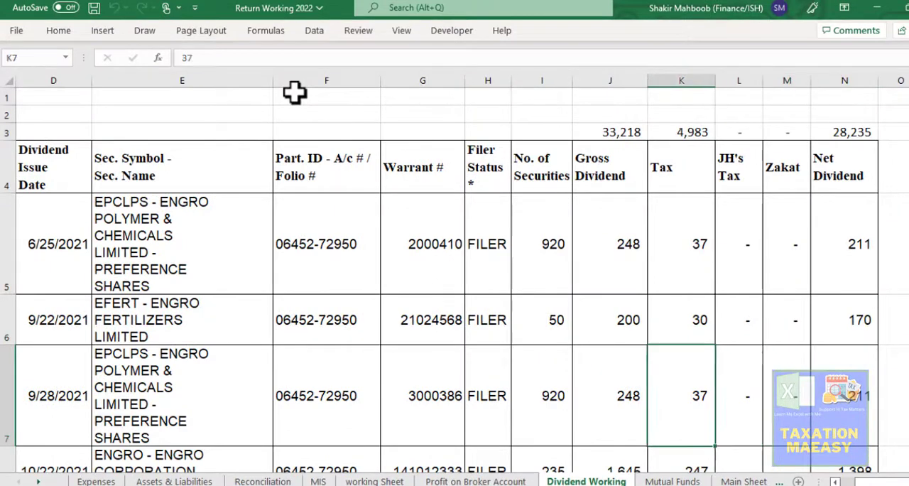
key(Left)
key(Left)
key(Left)
key(Left)
key(Left)
key(Left)
key(Left)
key(Left)
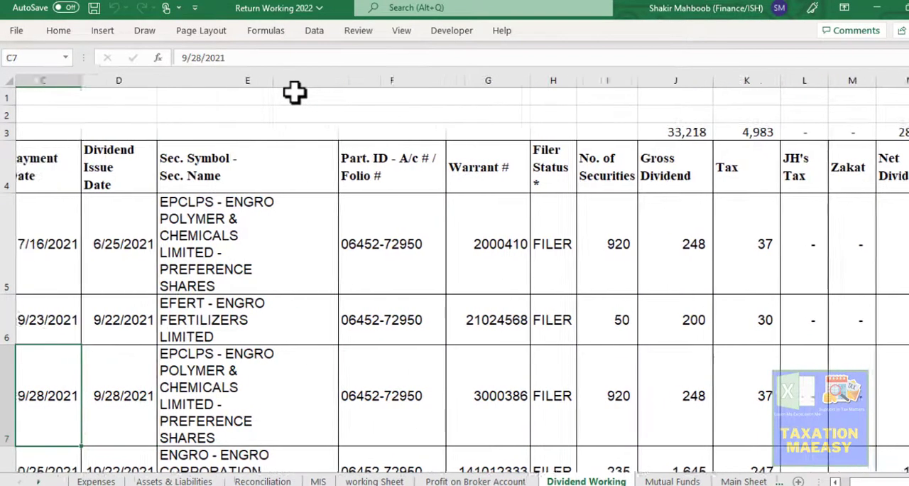
key(Up)
key(Up)
key(Left)
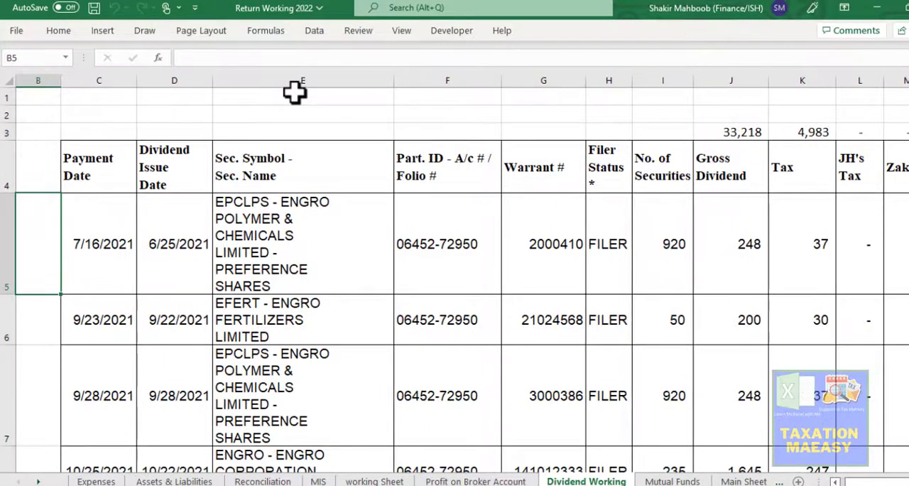
key(Right)
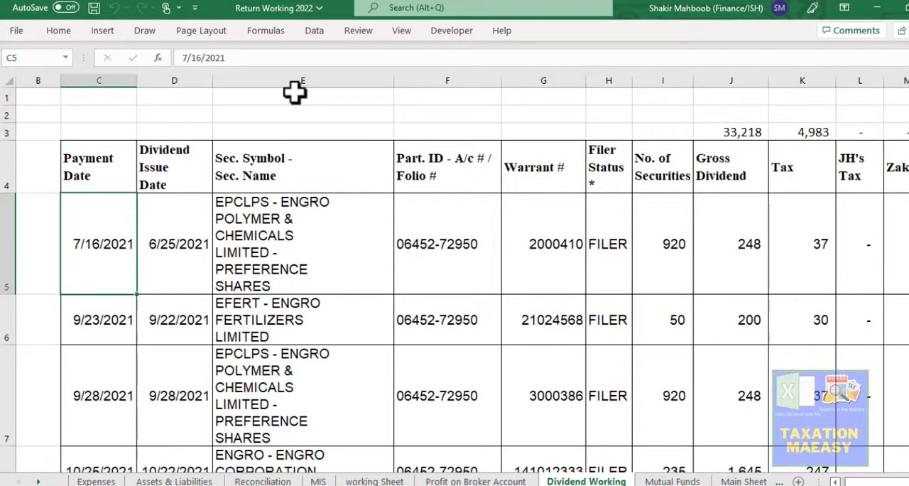
key(Right)
key(Right)
key(Right)
key(Right)
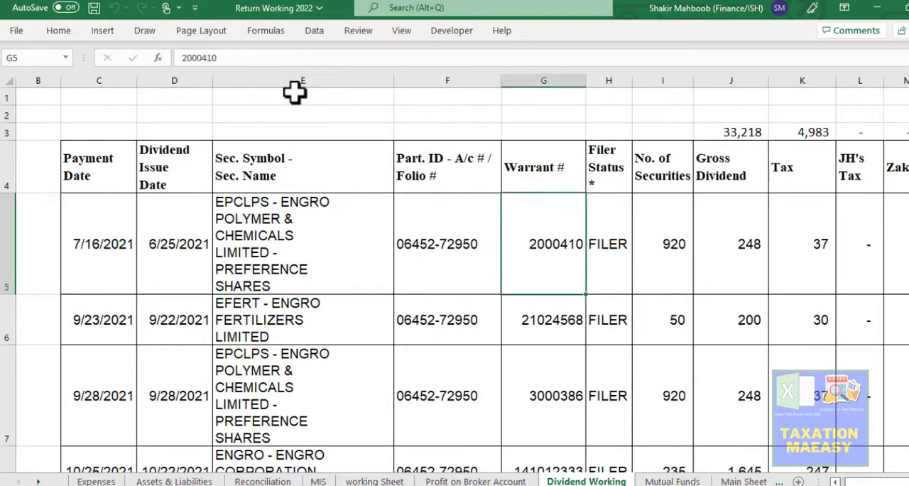
- Examine the gross dividend, tax and net dividend amounts of the first dividend record in row 5
key(Right)
key(Right)
key(Right)
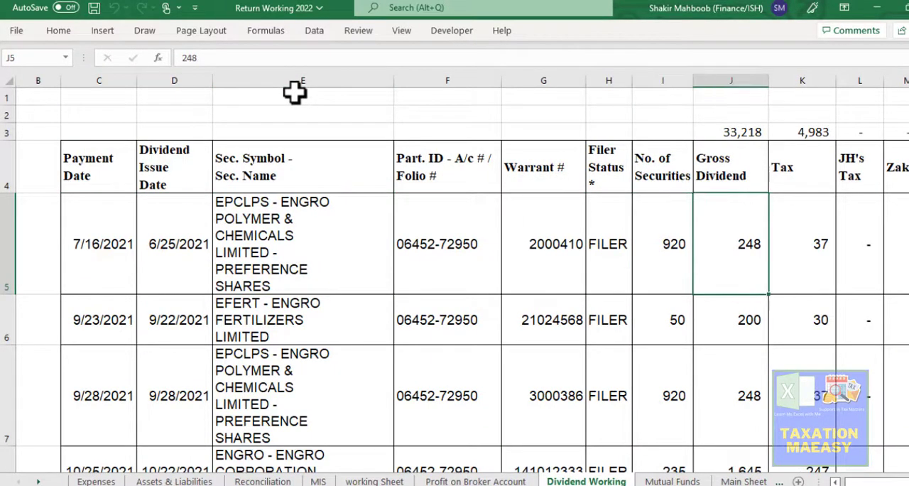
key(Right)
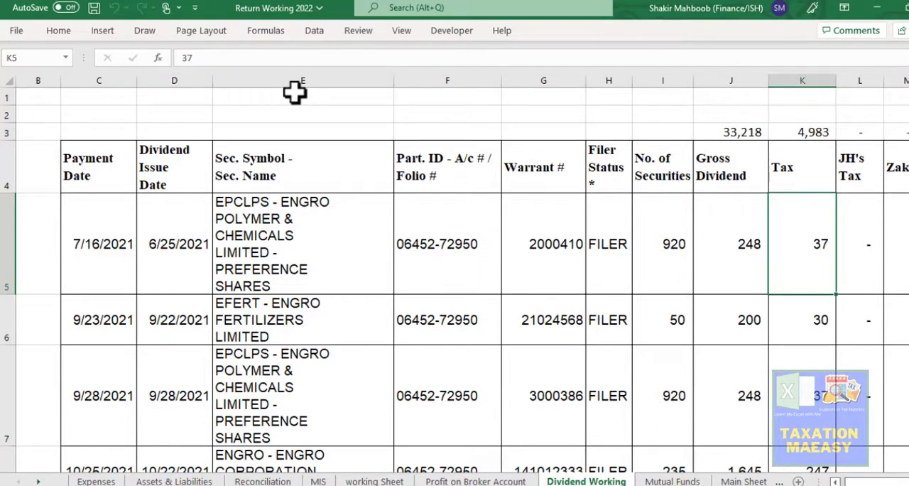
key(Right)
key(Left)
key(Right)
key(Right)
key(Right)
key(Right)
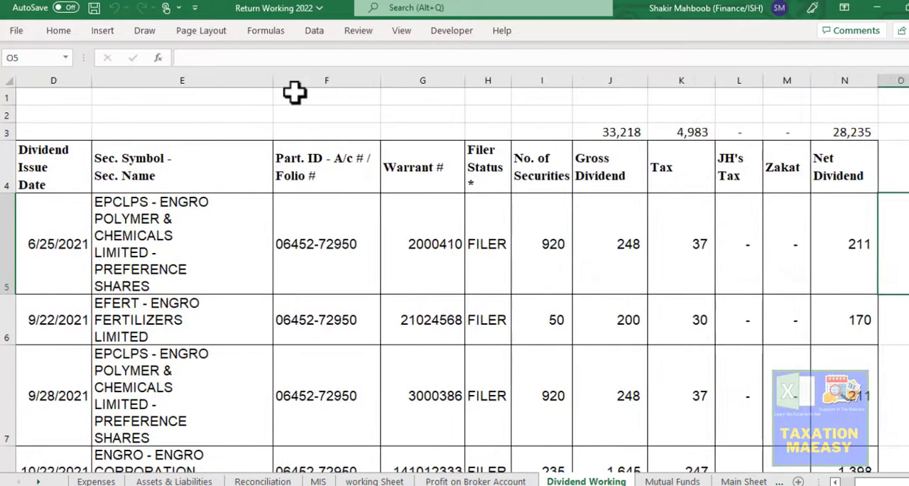
key(Left)
key(Down)
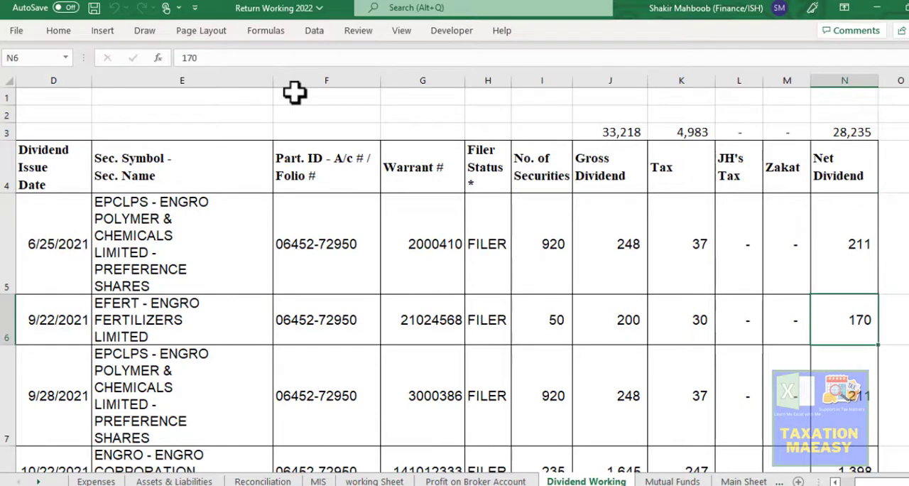
key(Up)
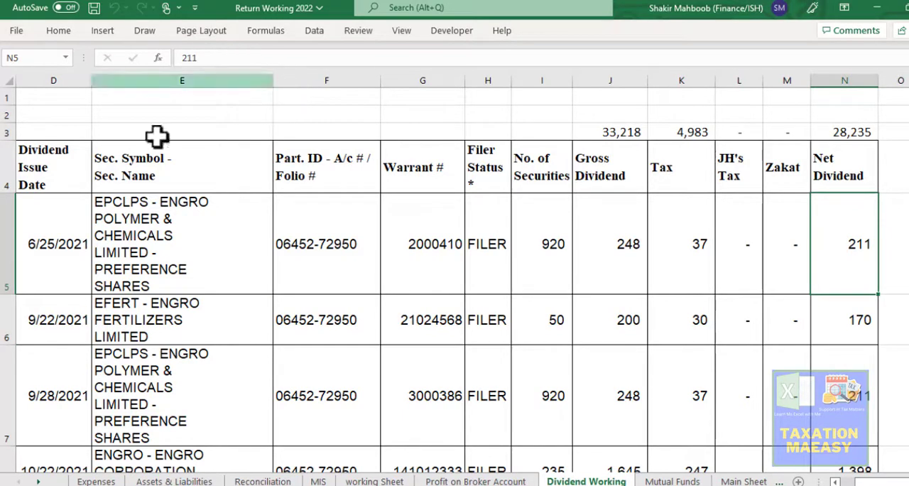
- Compare the security name, number of securities, gross dividend and tax of the Engro Polymer preference shares record in row 5
click(145, 213)
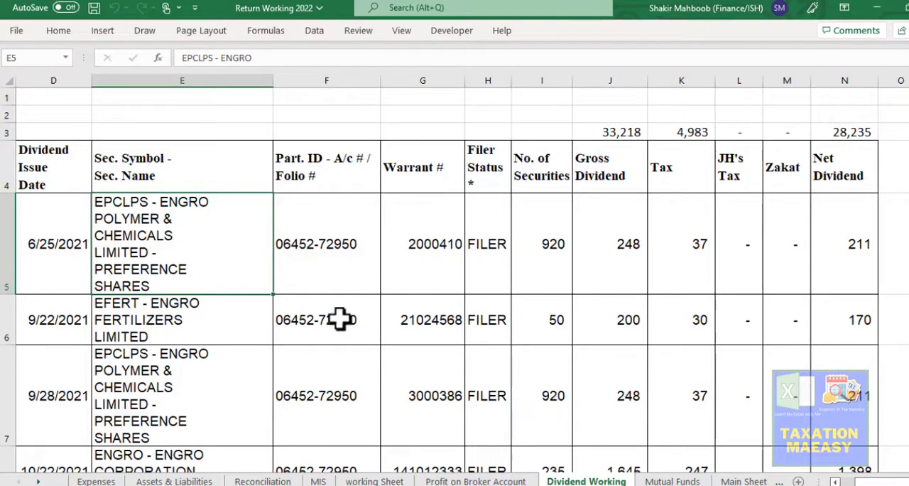
click(553, 246)
click(625, 238)
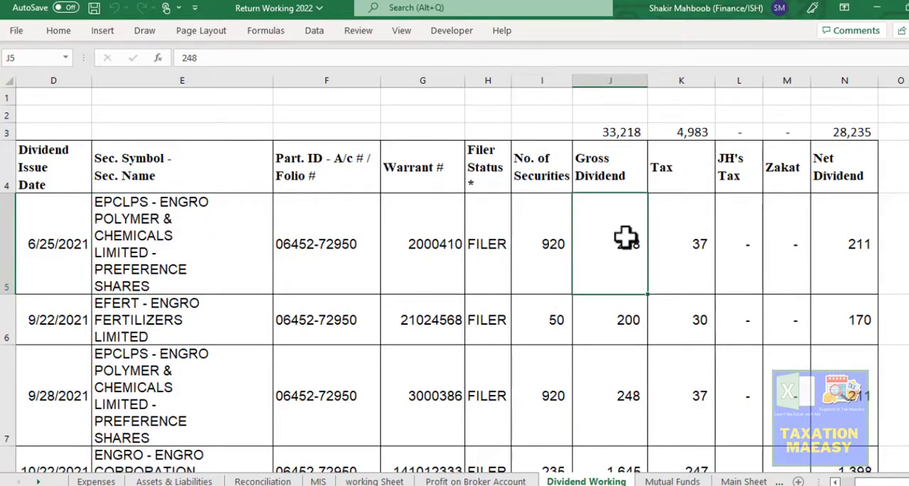
click(698, 242)
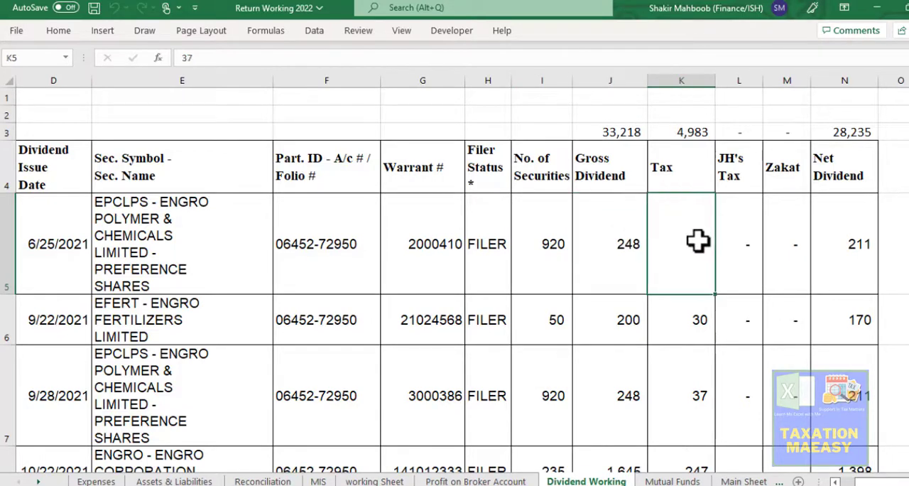
click(614, 244)
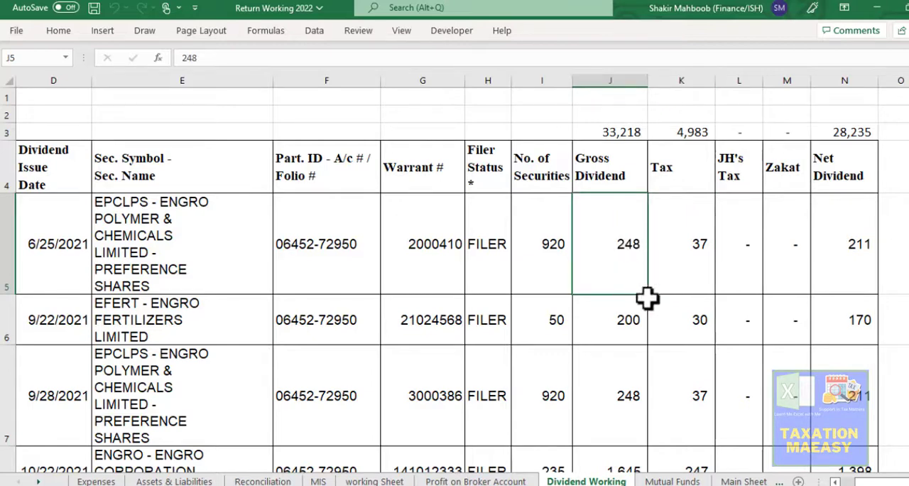
- Calculate the dividend per security in O5 by dividing the gross dividend J5 by the number of securities I5
key(Right)
key(Right)
key(Right)
key(Right)
key(Right)
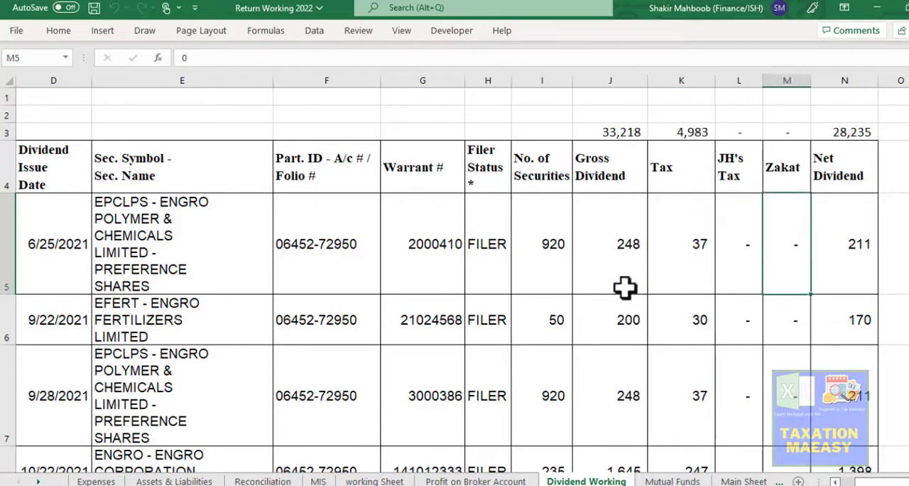
text(+)
key(Left)
key(Left)
key(Left)
key(Left)
key(Left)
key(Left)
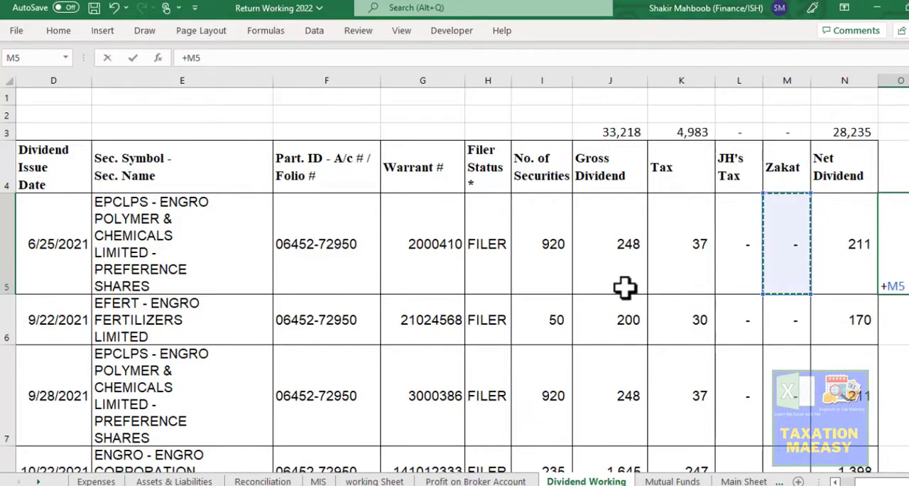
key(Right)
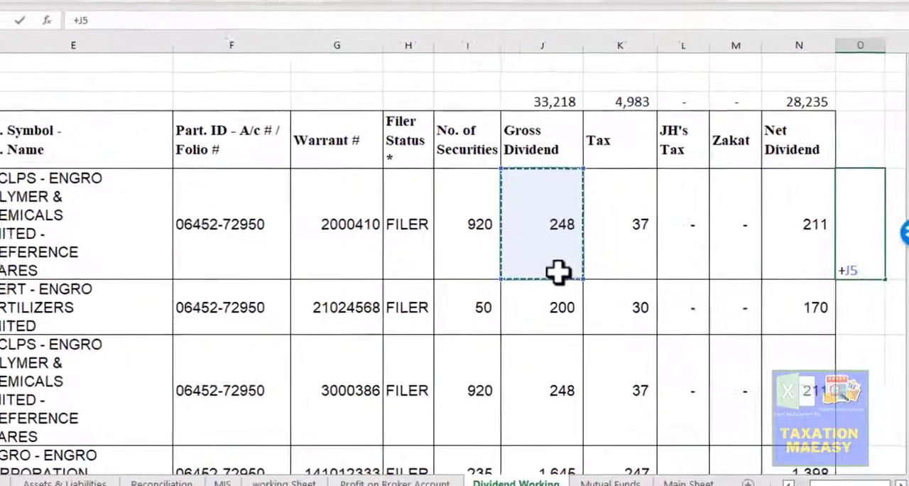
text(/)
key(Left)
key(Left)
key(Left)
key(Left)
key(Left)
key(Left)
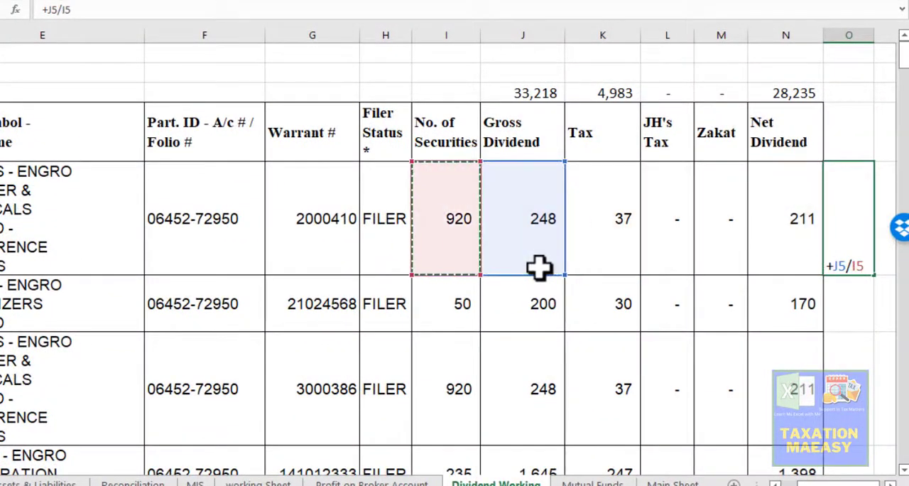
key(Return)
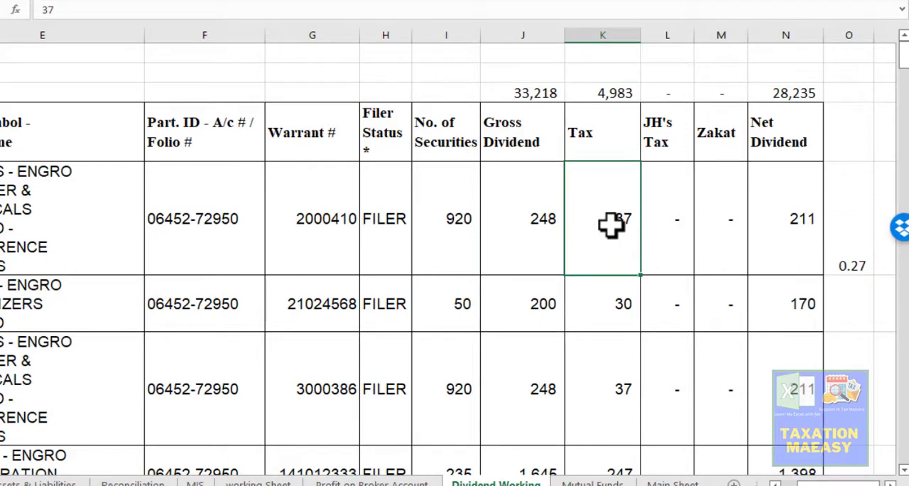
- Replace the formula in O5 with the tax percentage of the gross dividend, +K5/J5*100
key(Right)
key(Right)
key(Right)
key(Right)
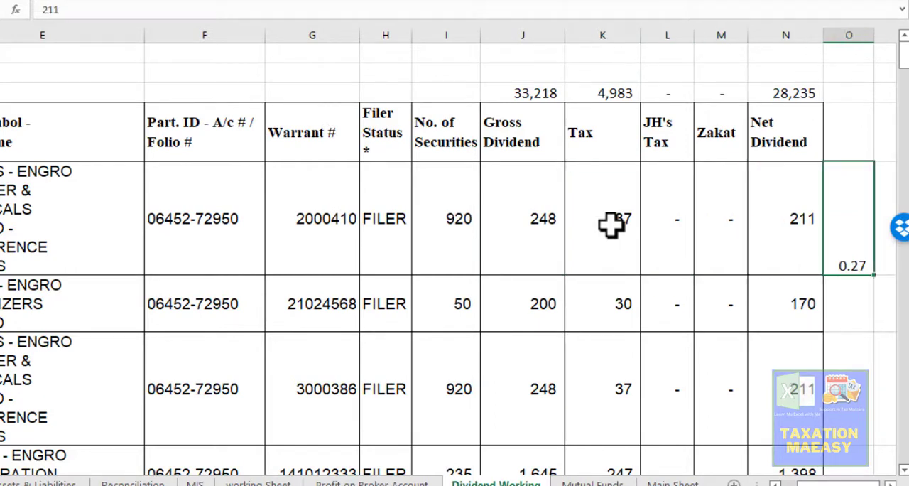
text(+)
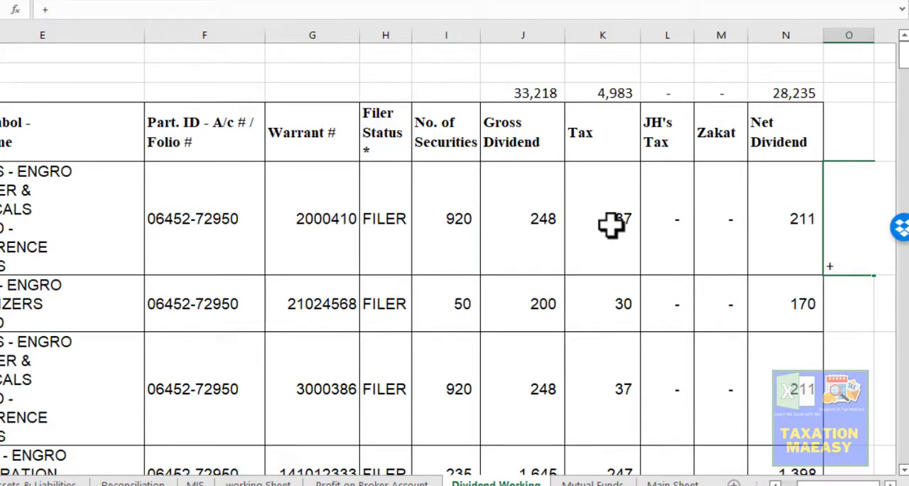
key(Left)
key(Left)
key(Left)
key(Left)
text(/)
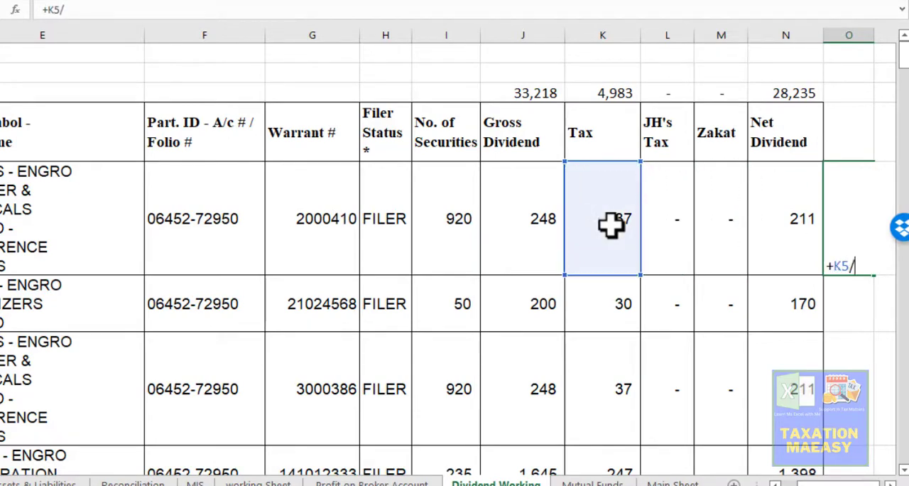
key(Left)
key(Left)
key(Left)
key(Left)
key(Left)
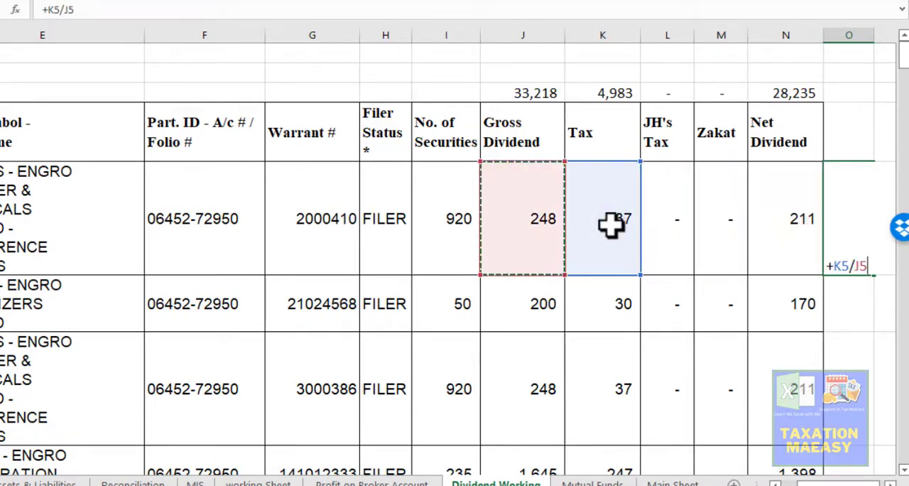
text(*100)
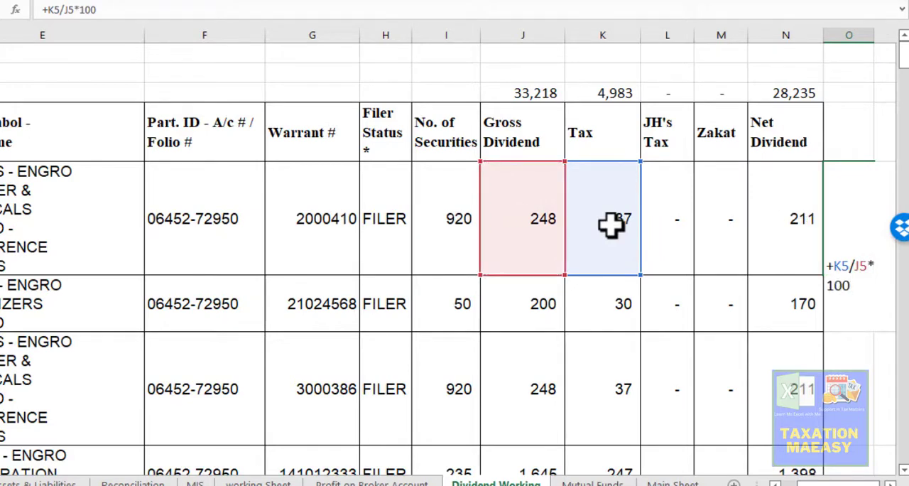
key(Return)
- Copy the tax percentage formula from O5 into O6:O8
key(Up)
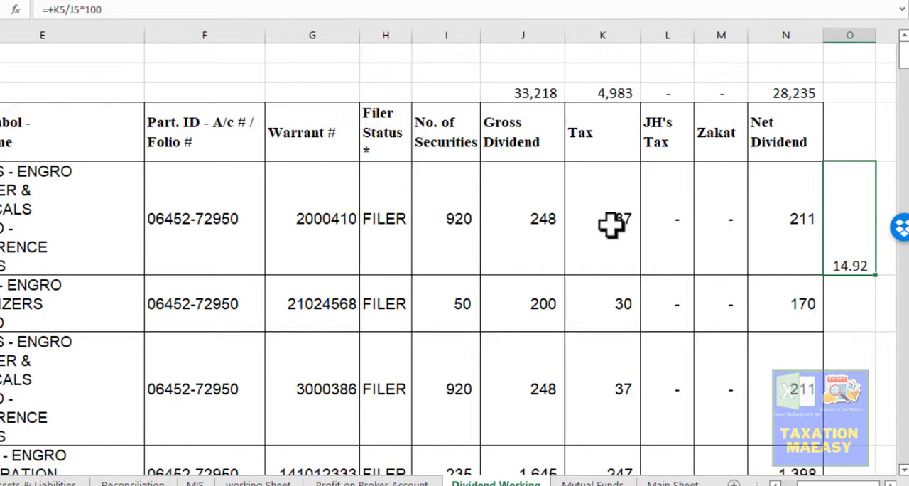
key(F2)
key(Escape)
key(ctrl+c)
key(Down)
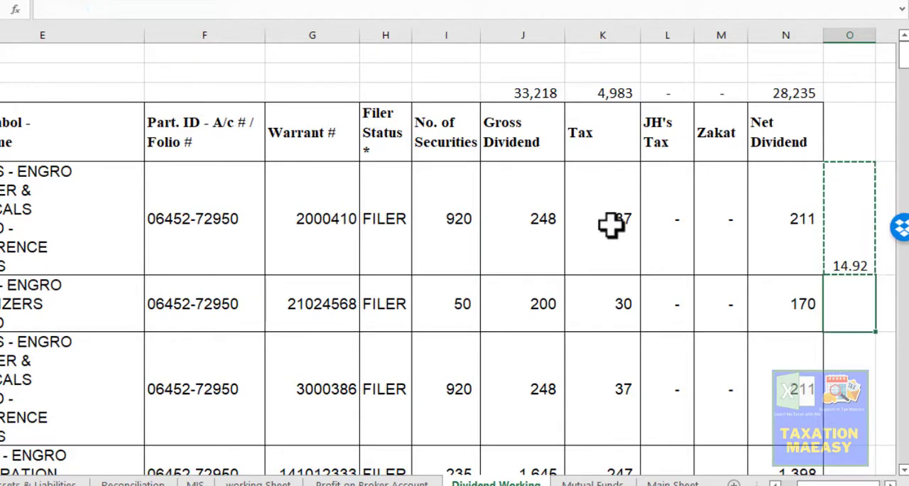
key(shift+Down)
scroll(611, 224, down, 1)
key(Return)
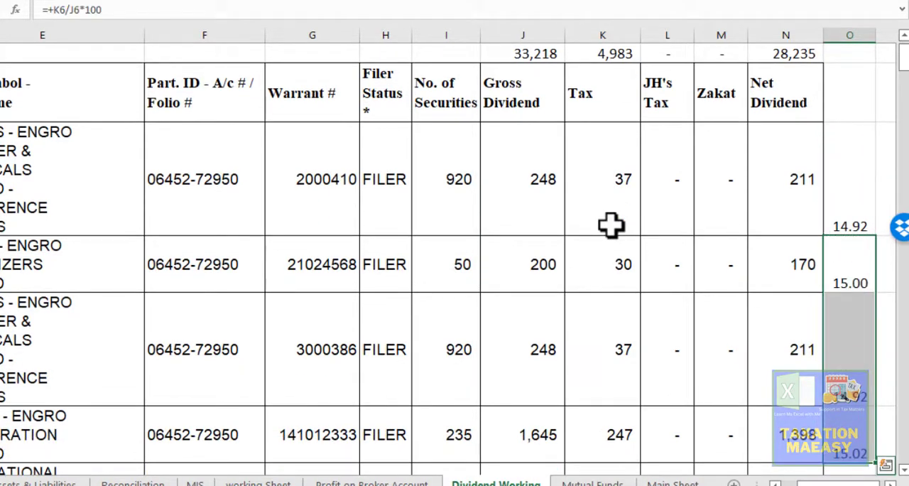
- Check the calculated tax percentages in column O from row 6 to row 8 and back up to row 5
key(Down)
key(Up)
key(Down)
key(Down)
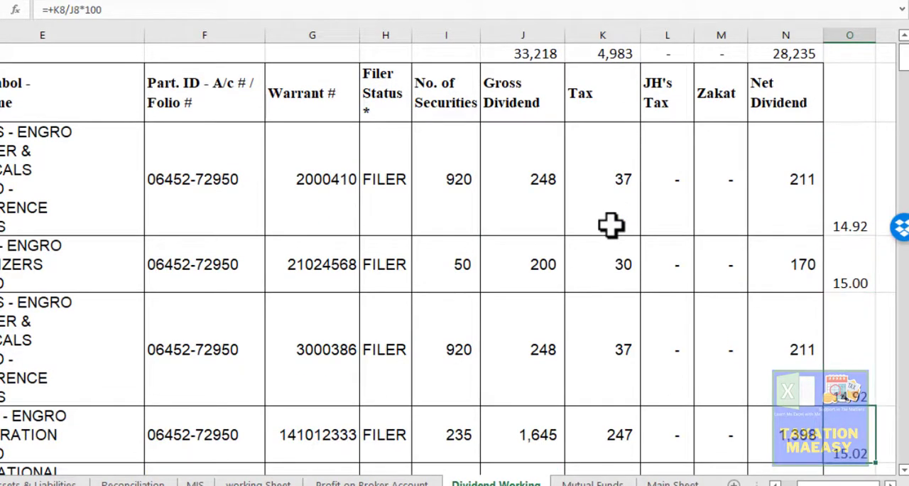
key(Up)
key(Up)
key(Up)
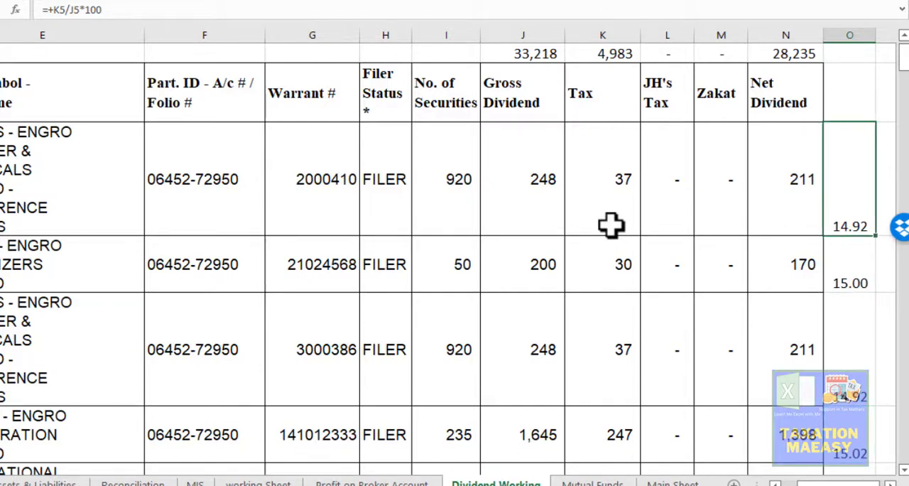
- Review the Zakat and net dividend cells of row 5 beside the calculated tax percentage
key(Left)
key(Right)
key(Left)
key(Left)
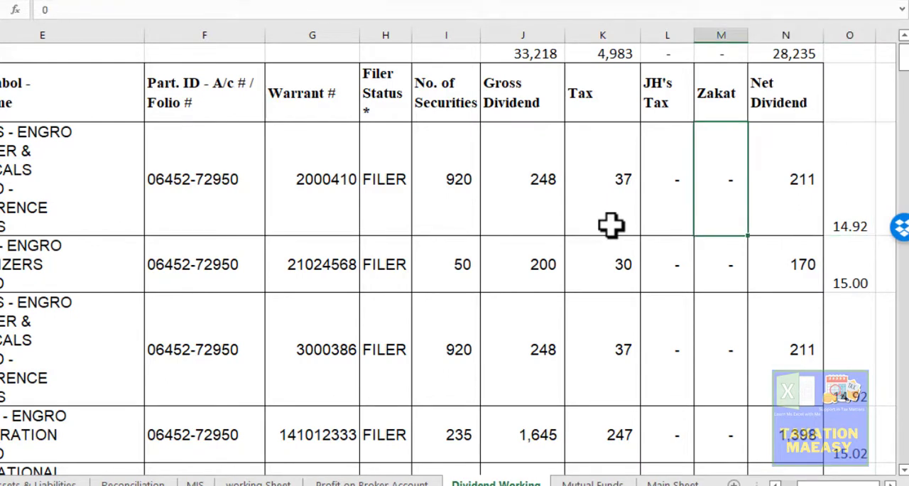
key(Right)
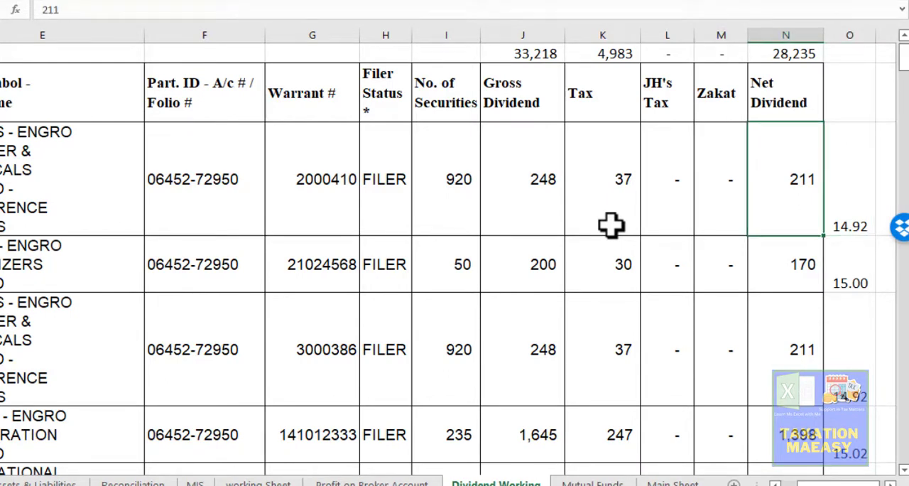
- Examine the gross dividend of row 6, then the number of securities and gross dividend of row 5
key(Down)
key(Left)
key(Left)
key(Left)
key(Left)
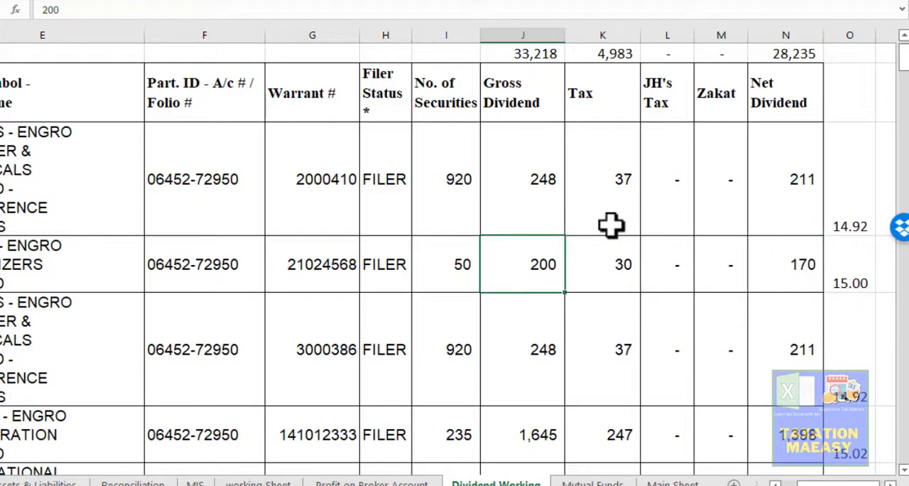
key(Up)
key(Left)
key(Up)
key(Down)
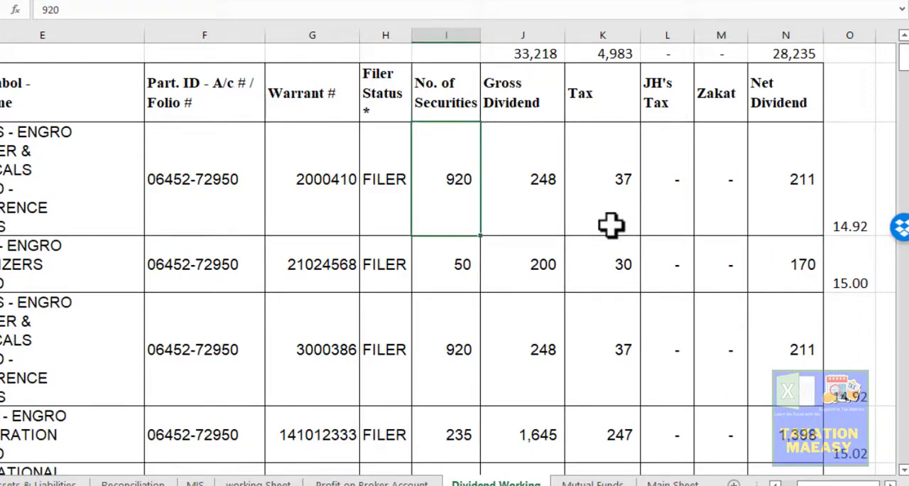
key(Right)
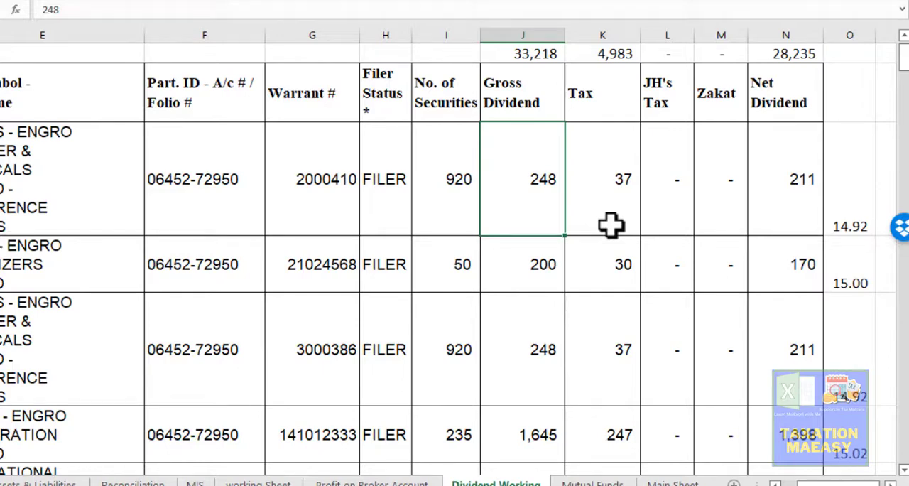
- Examine the gain, tax rate, tax and net cells in the Gain table on the Mutual Funds sheet
key(ctrl+Page_Down)
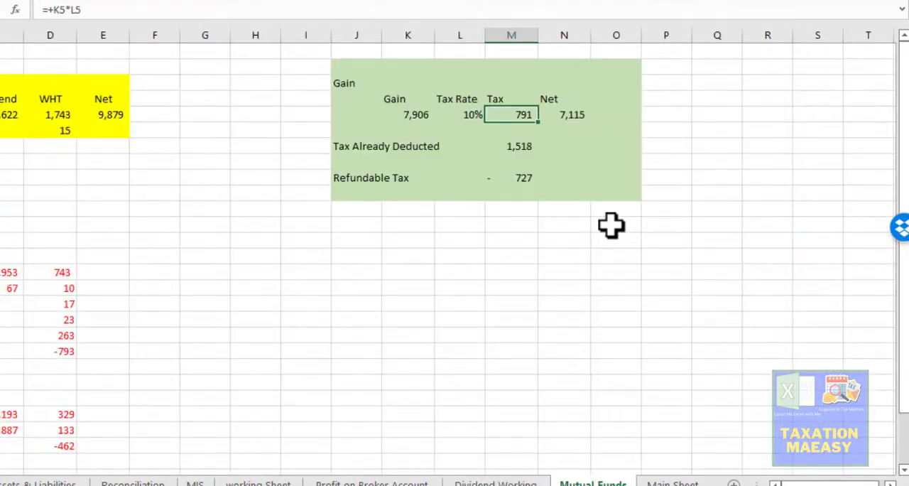
key(Left)
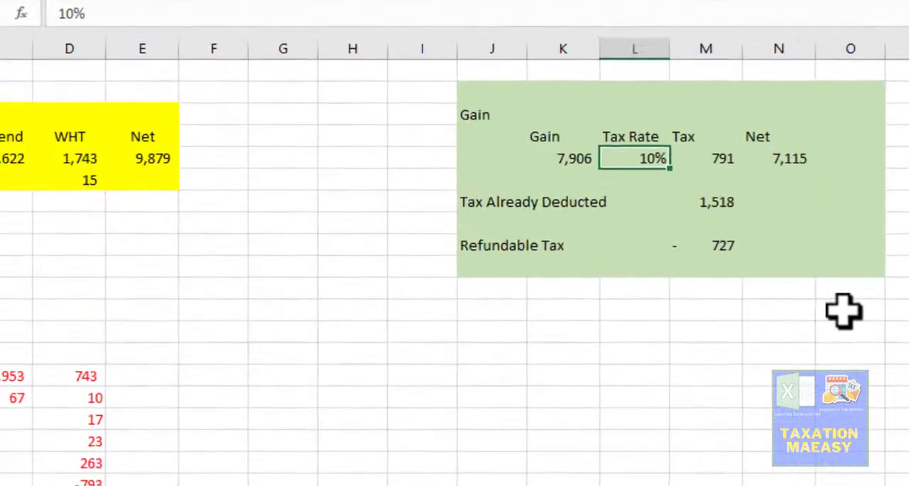
key(Left)
key(Right)
key(Right)
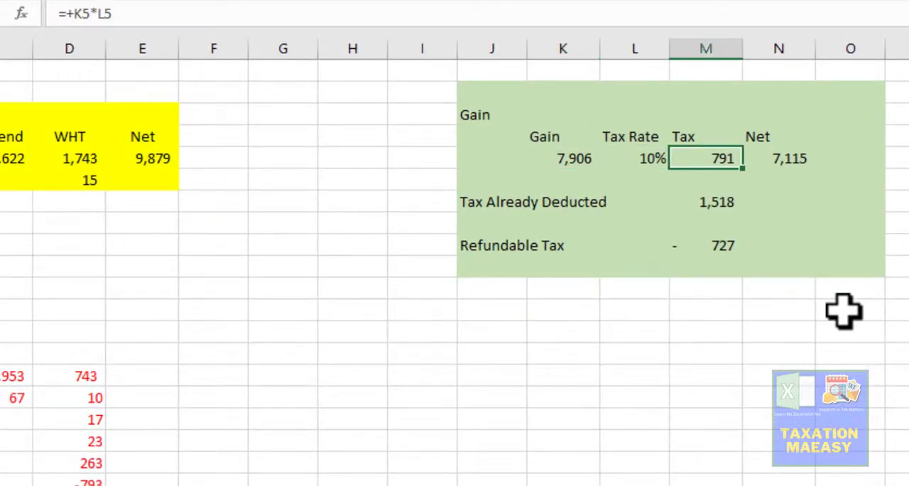
key(Right)
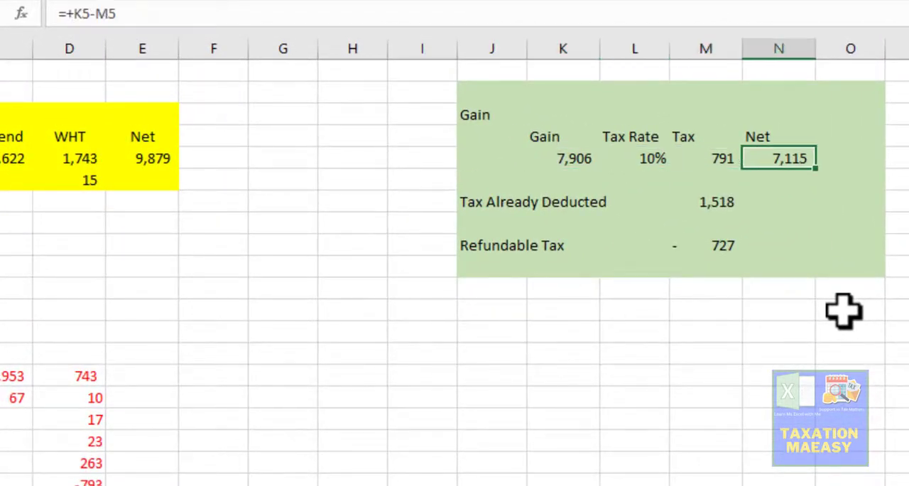
- Return to the sheet listing the income and investment headings, and switch to the Iris tax portal in the browser
key(ctrl+Page_Up)
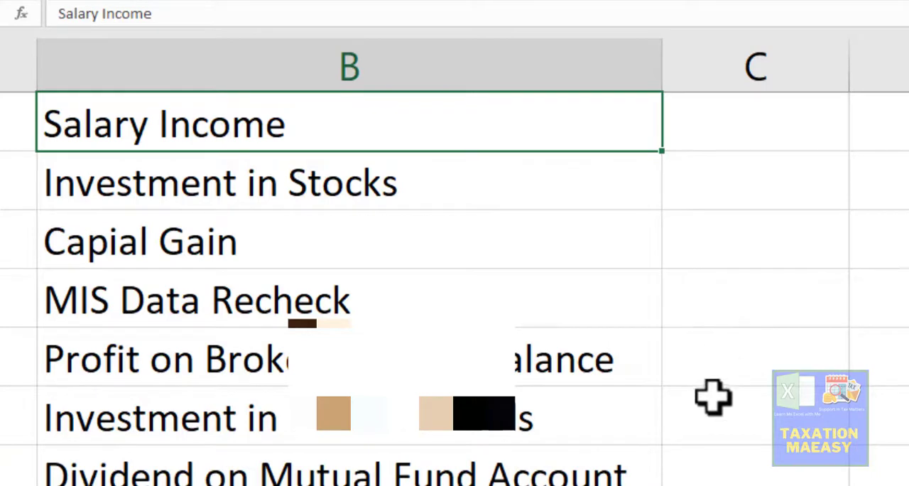
key(alt+Tab)
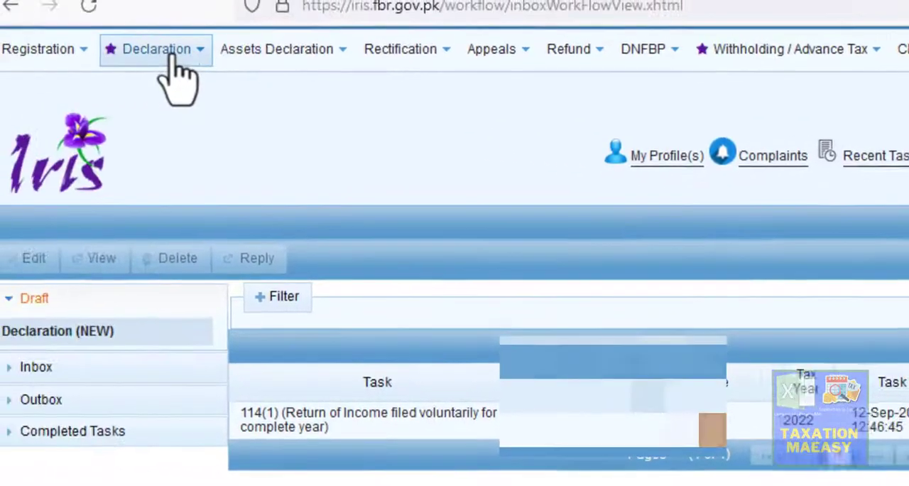
- Open the Declaration options, then show the Employment salary data of the 2022 return, including the exempt or fixed/final tax amount column
click(187, 59)
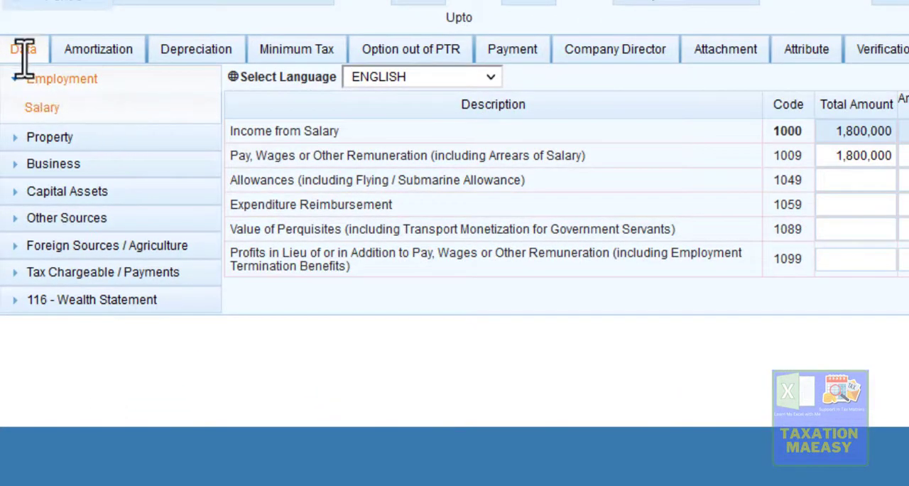
click(43, 114)
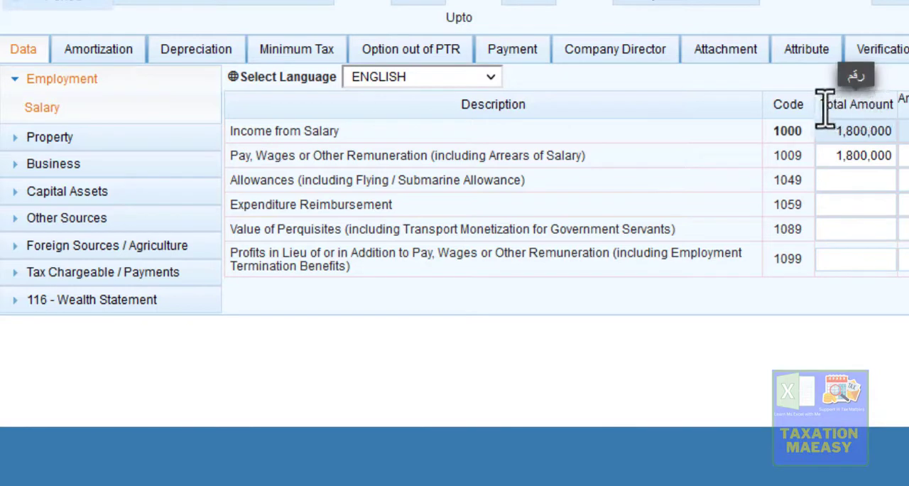
scroll(841, 167, right, 5)
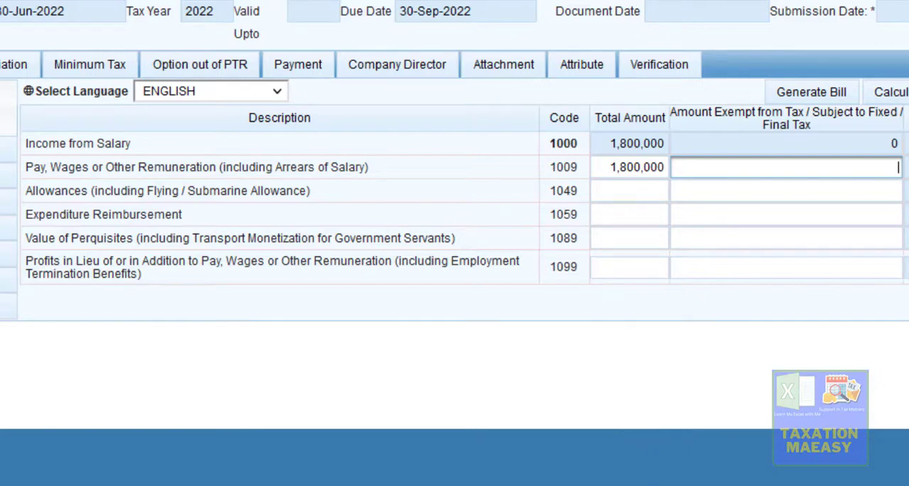
- Switch to the Salaried Person presentation in PowerPoint and read the Medical Expenses and clause 53A perquisite exemption slides
click(622, 485)
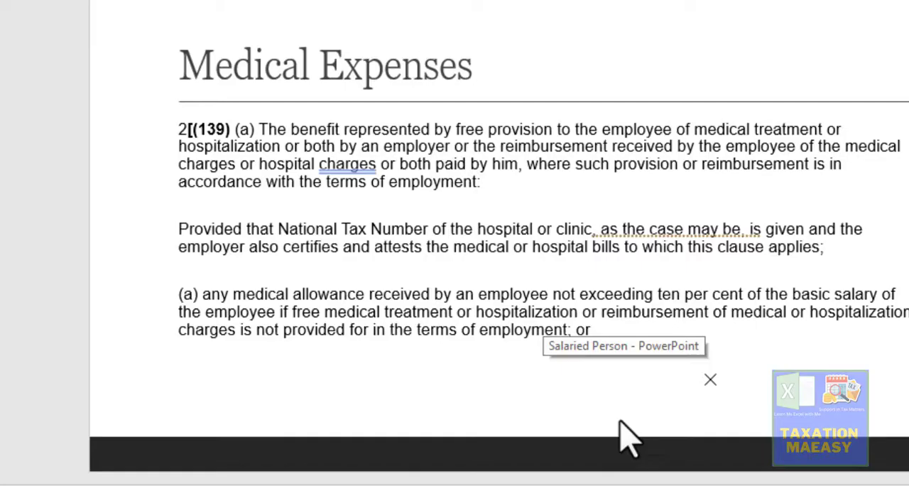
click(619, 436)
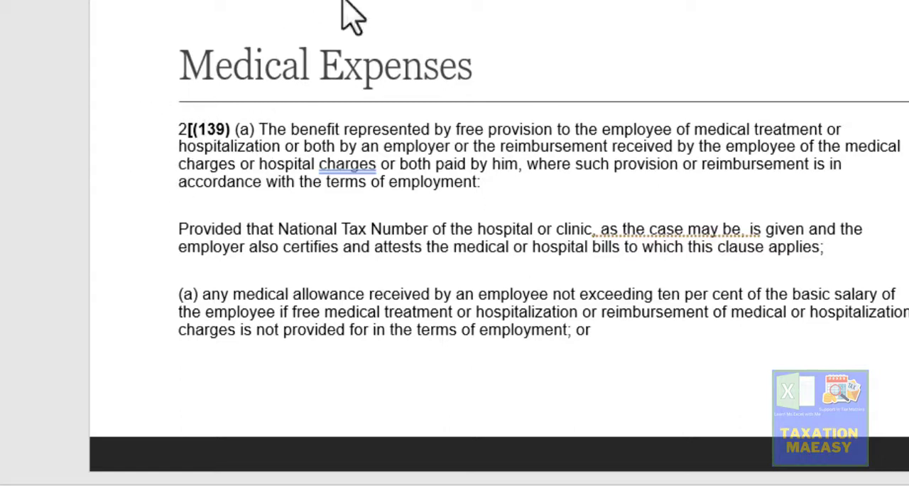
scroll(343, 2, down, 1)
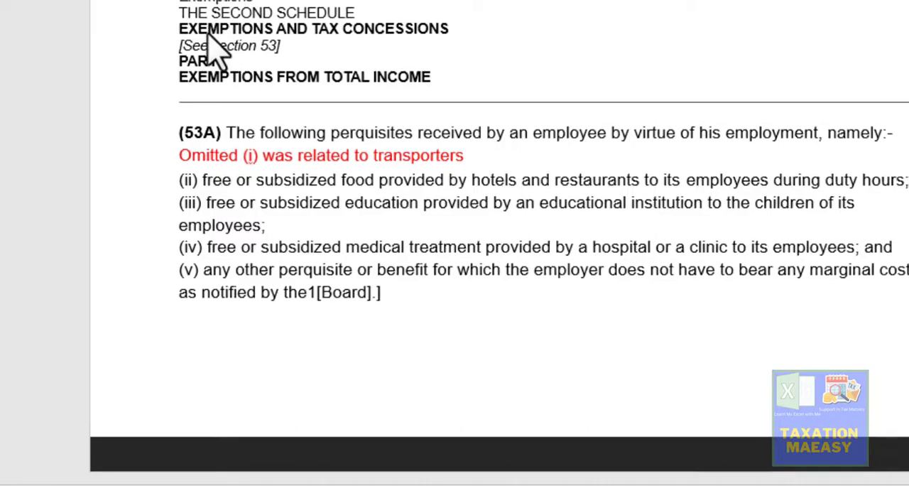
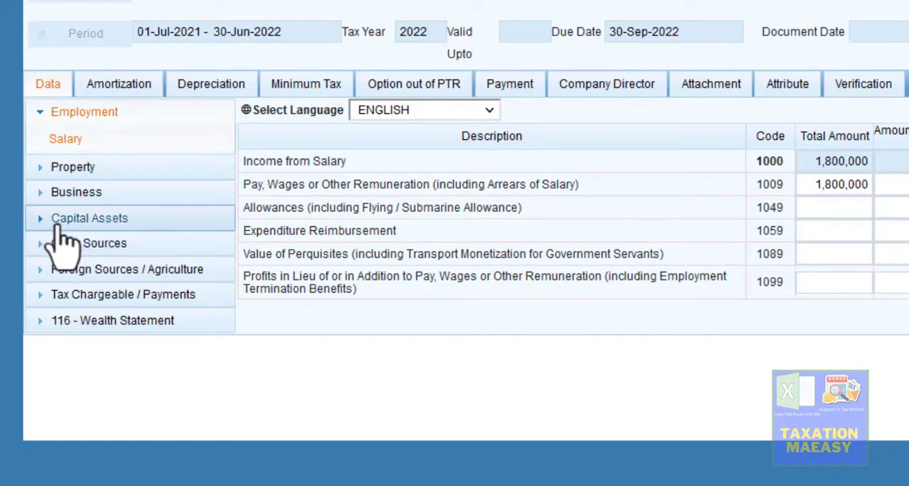
- View the Capital Gains, Long Term and Short Term pages under Capital Assets, then collapse that section
click(64, 221)
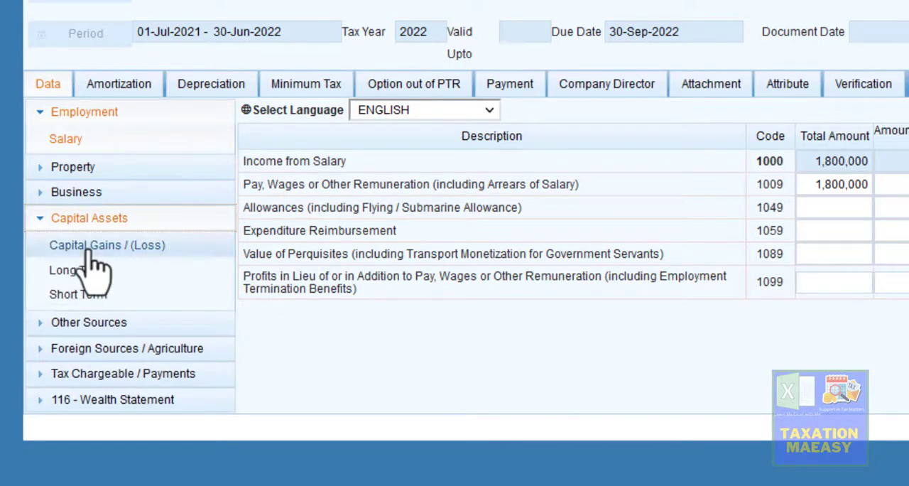
click(92, 249)
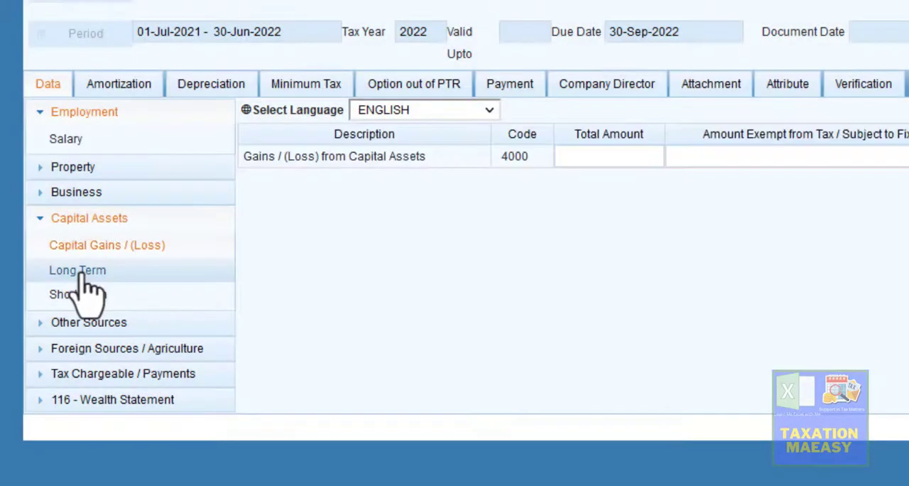
click(82, 276)
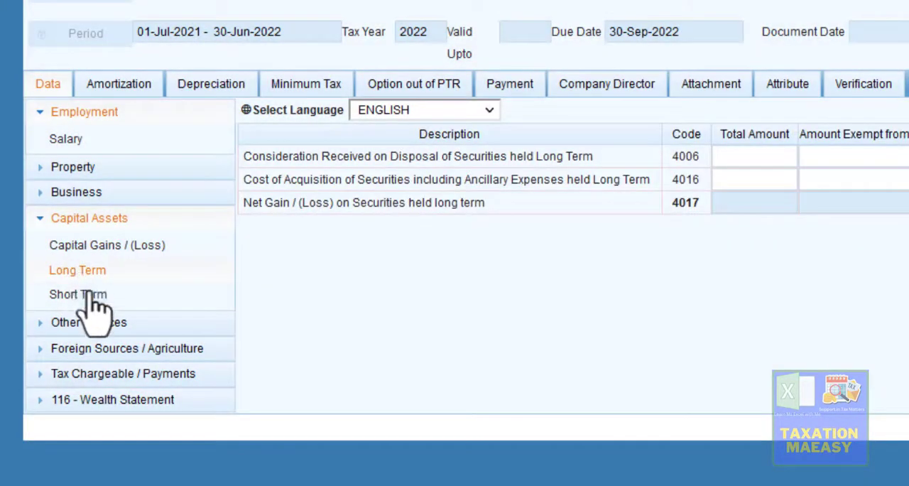
click(95, 301)
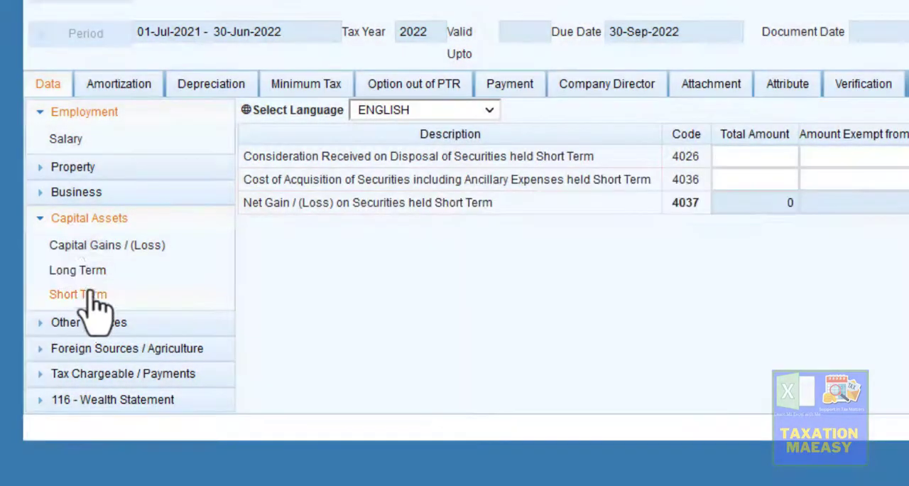
click(41, 219)
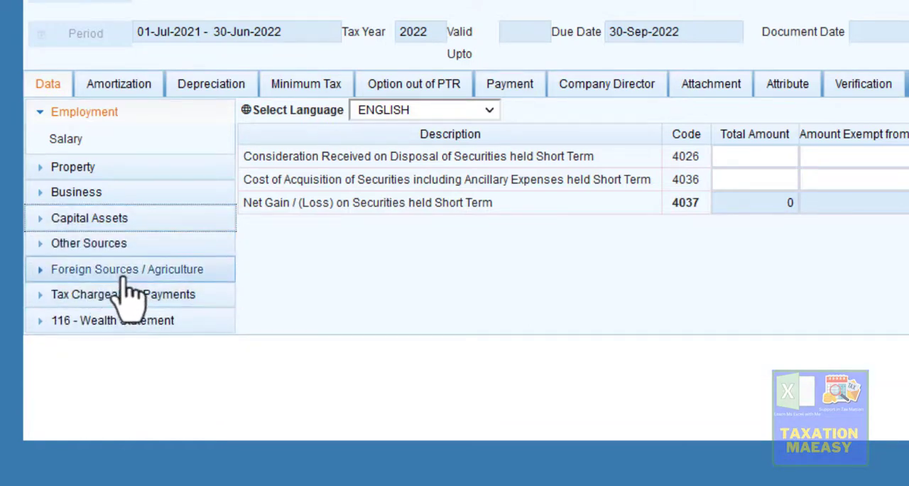
- Under Tax Chargeable / Payments, view the Final / Fixed / Minimum tax page and the Deductible Allowances page with its Profit on Debt row
click(114, 297)
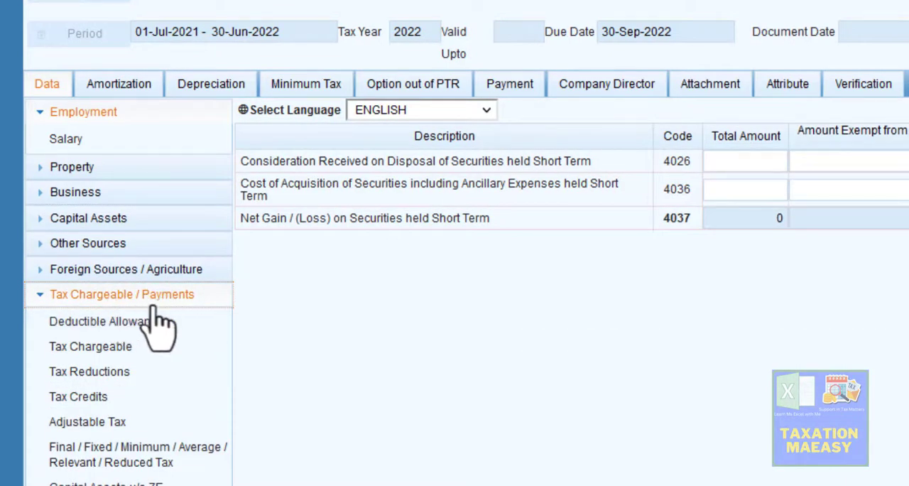
click(139, 465)
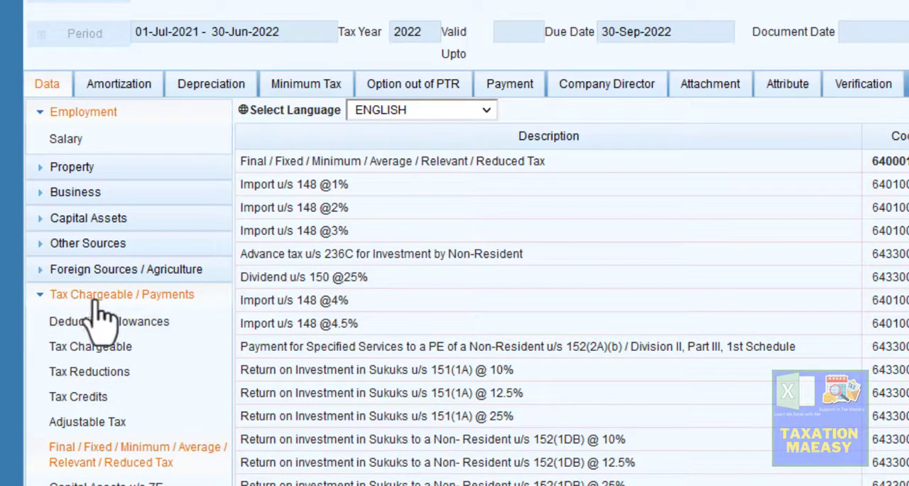
click(169, 324)
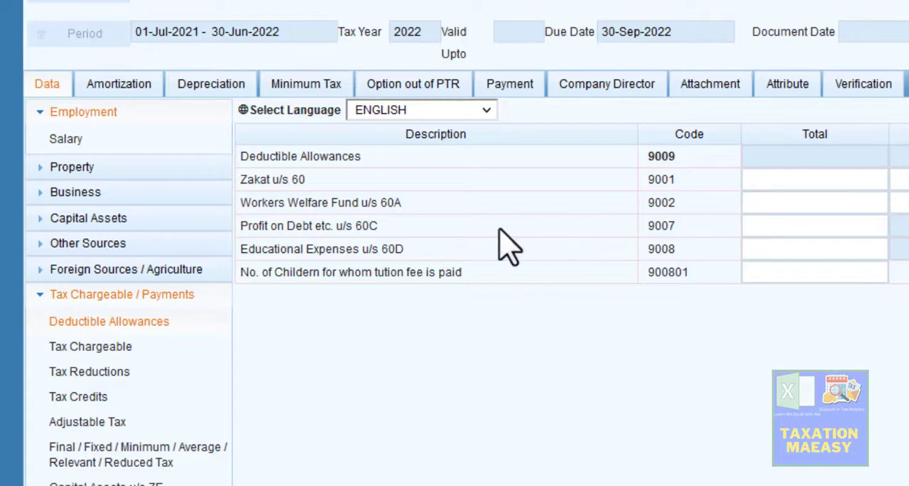
click(840, 232)
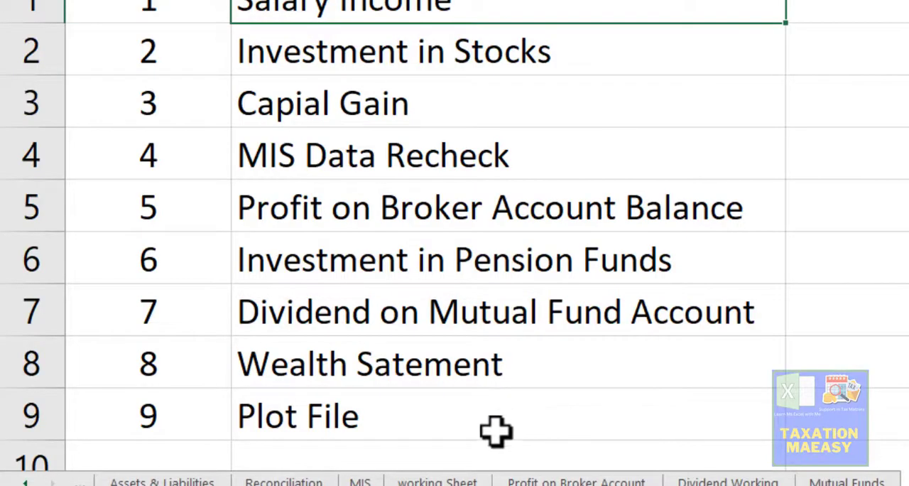
- On the working Sheet in Excel, examine the monthly tuition fee, the annual tuition fee and the first allowance limit in H3
click(438, 482)
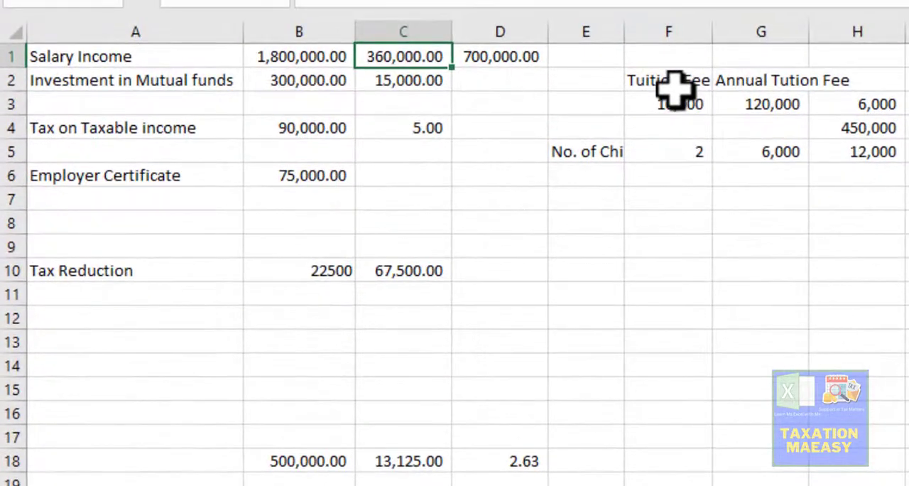
click(675, 86)
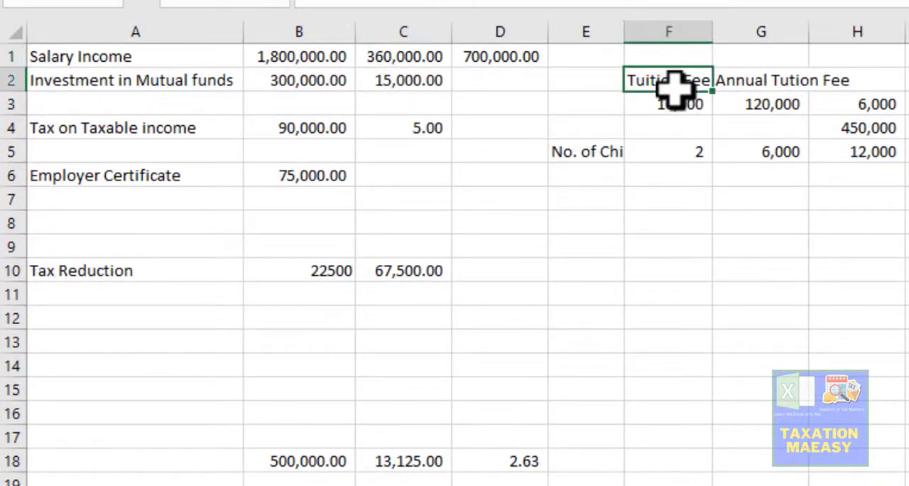
key(Down)
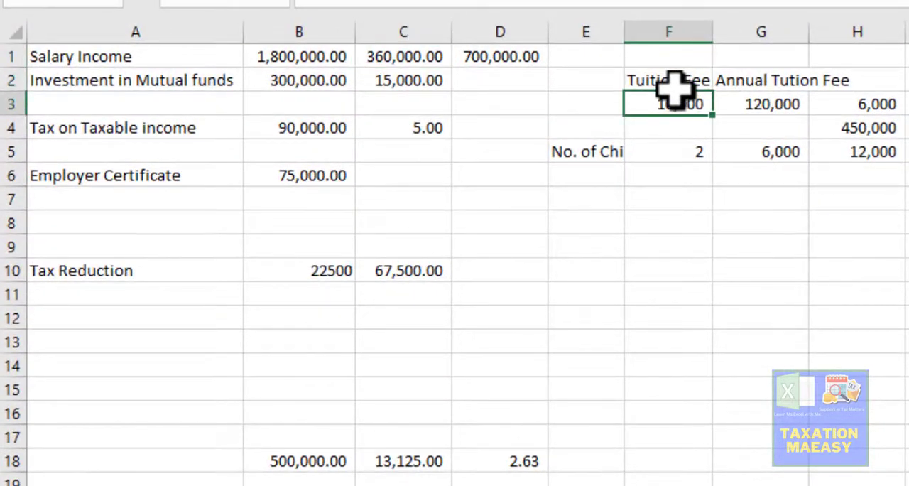
key(Up)
key(Right)
key(Left)
key(Down)
key(Right)
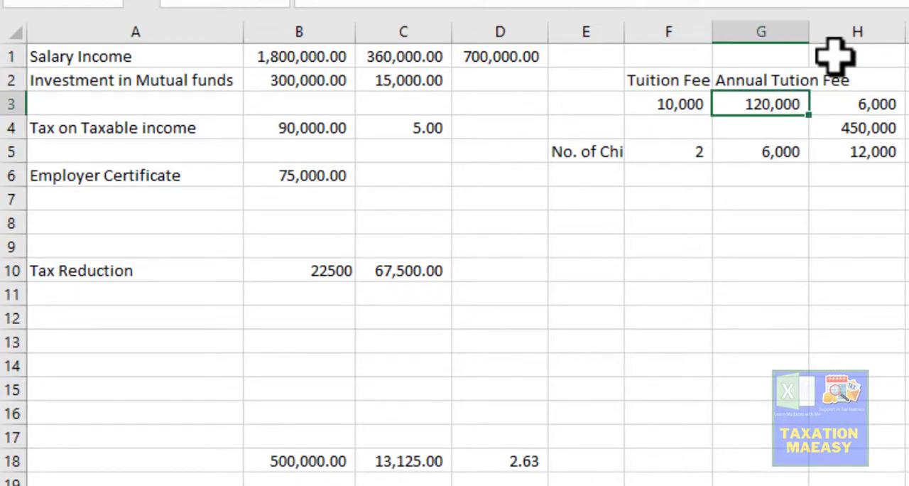
key(Right)
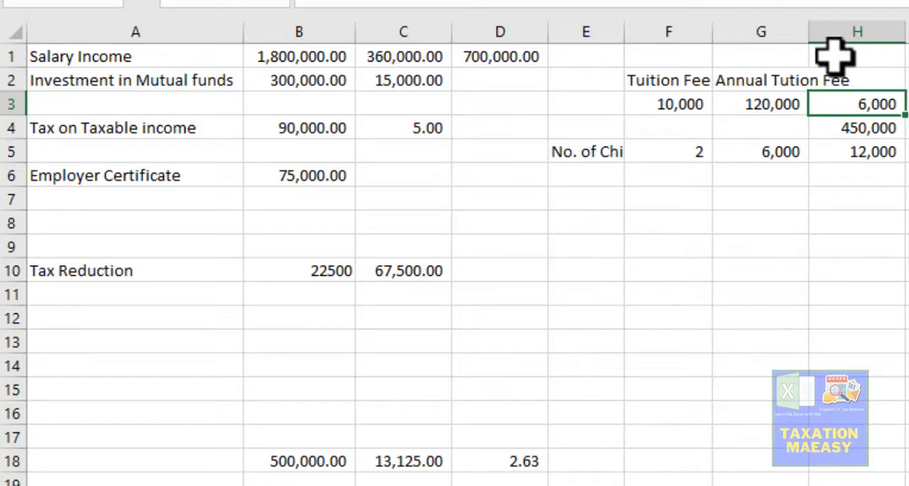
key(Left)
key(Right)
- Inspect the formula of the salary-based limit in H4, then examine the number-of-children row and its limit
key(Down)
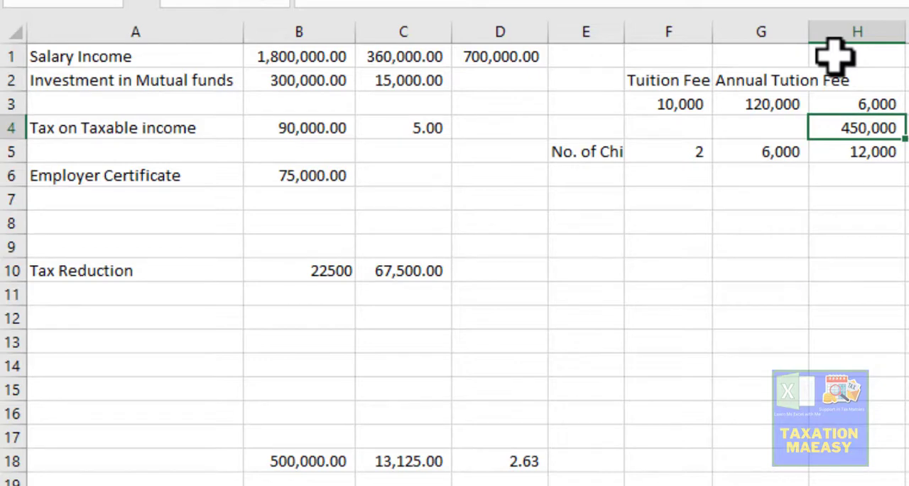
key(F2)
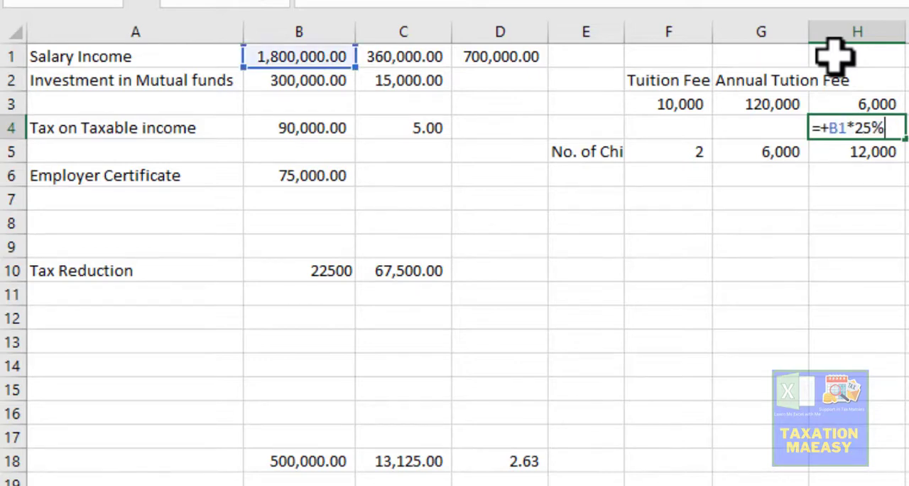
key(Escape)
key(Down)
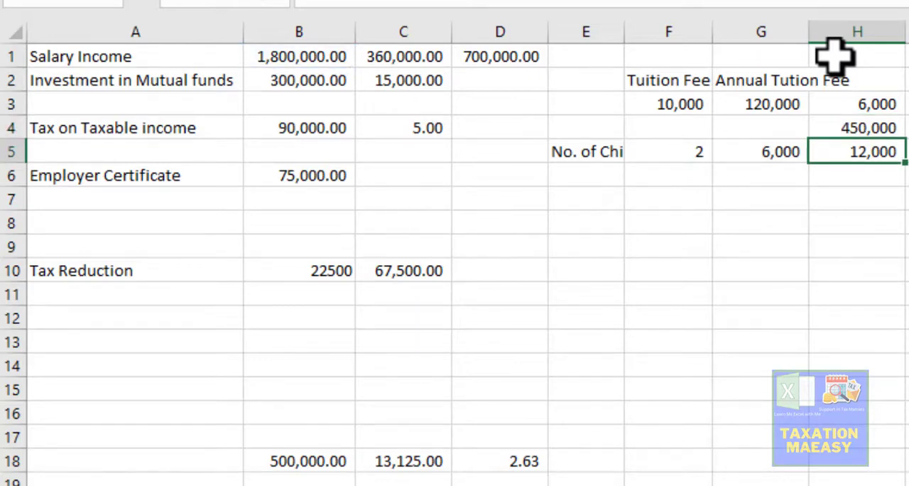
key(Left)
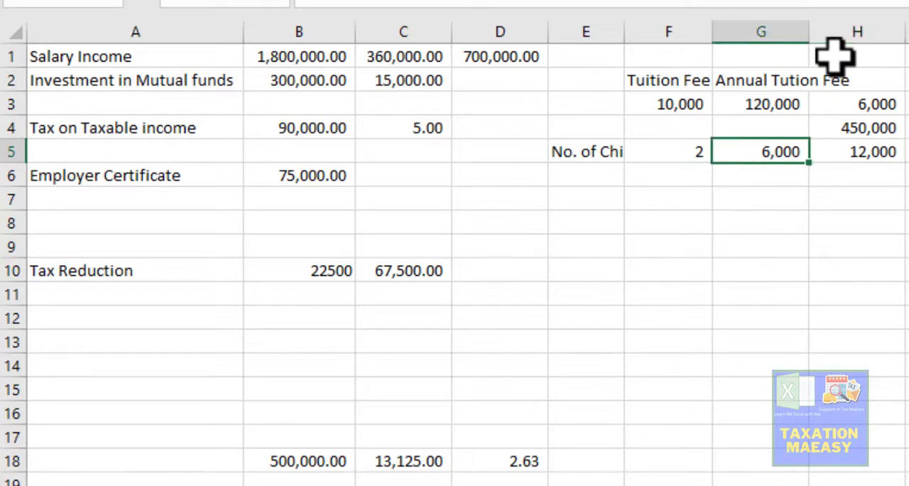
key(Right)
key(Left)
key(Left)
key(Right)
key(Right)
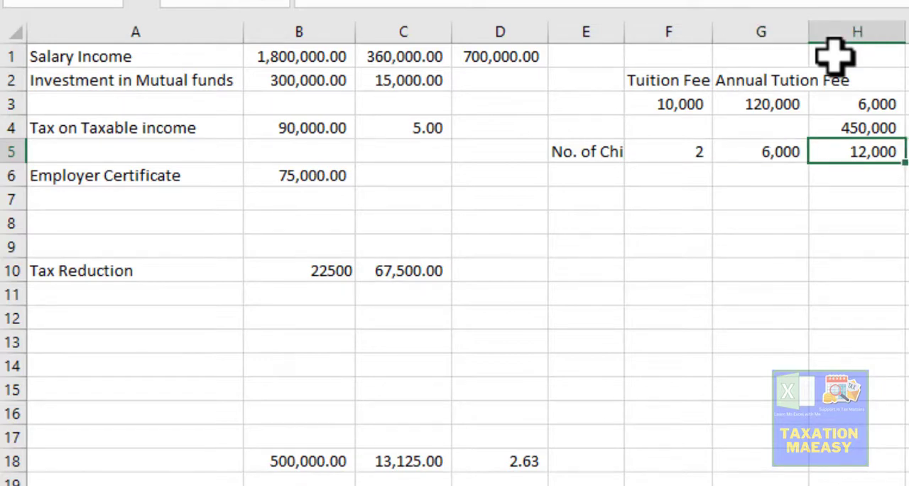
- Select the three tuition allowance limits in H3:H5 for comparison, then go back to the tuition fee headings
key(Up)
key(Up)
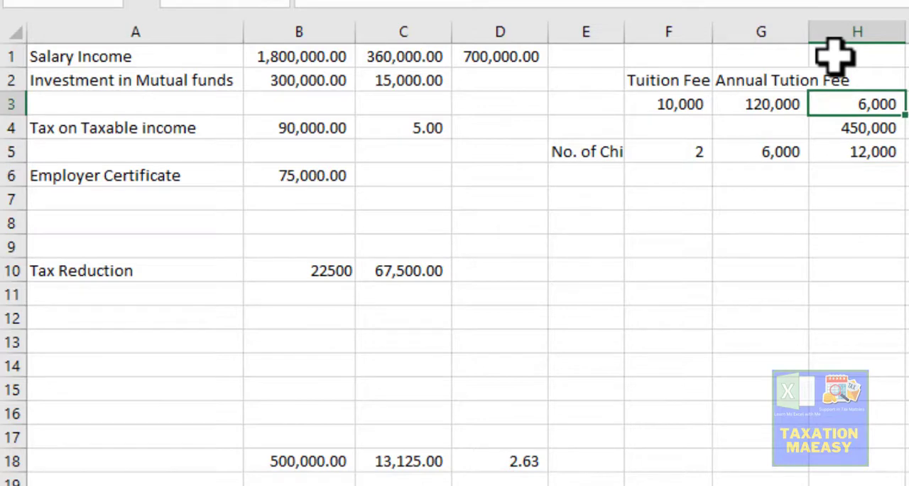
key(shift+Down)
key(shift+Down)
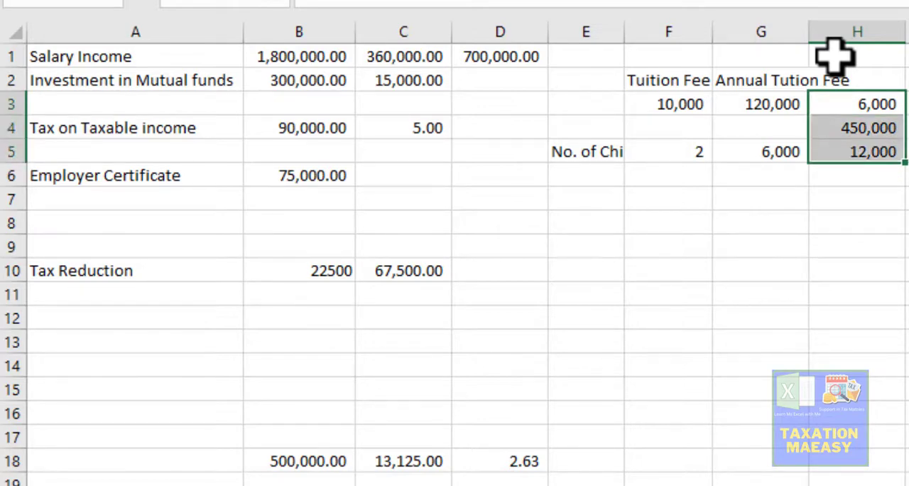
key(Up)
key(Left)
key(Left)
key(Left)
key(Left)
key(Left)
key(Left)
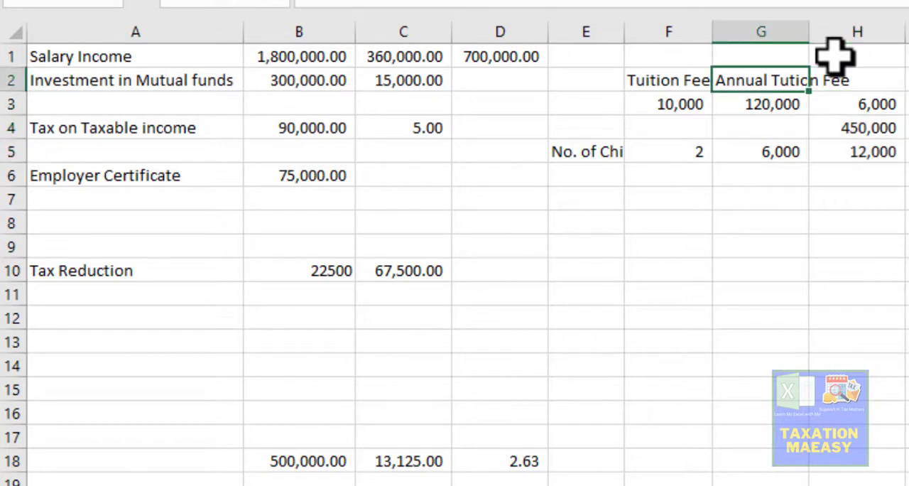
key(Up)
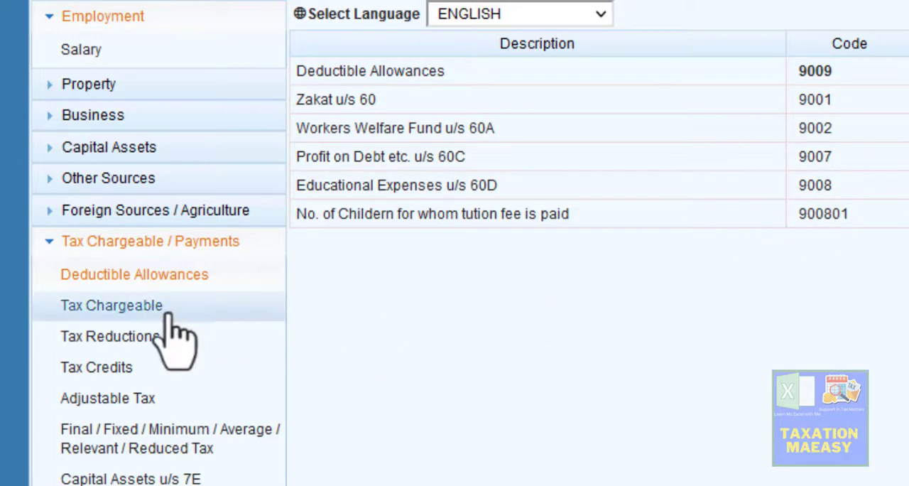
- In Iris, view Tax Chargeable, Tax Reductions and Tax Credits, ending on the eligible amount for the approved pension fund contribution u/s 63
click(136, 318)
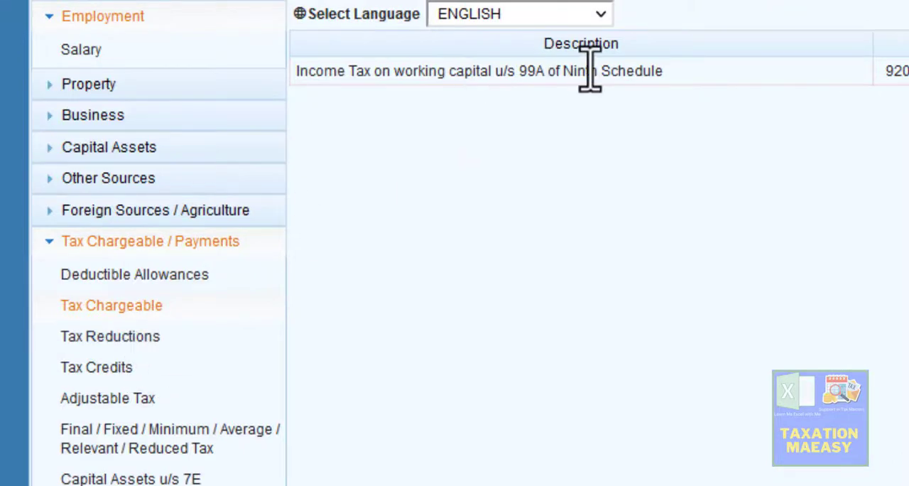
click(110, 339)
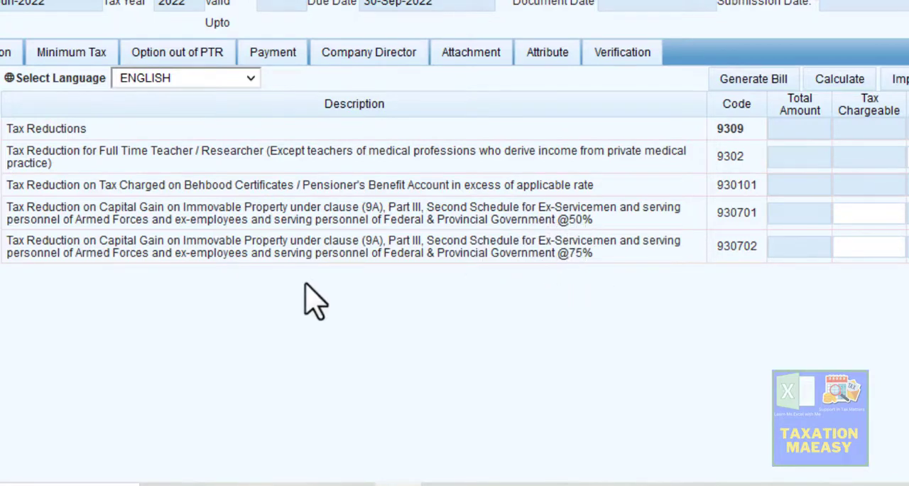
click(106, 364)
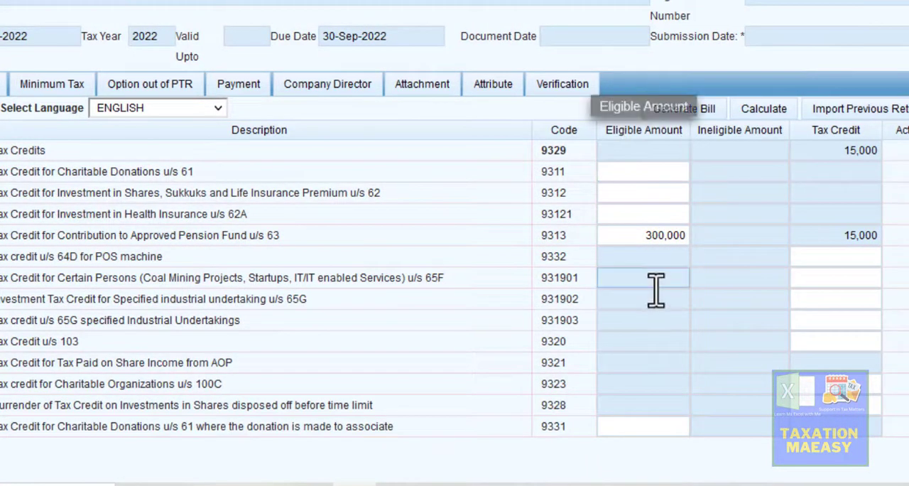
click(644, 240)
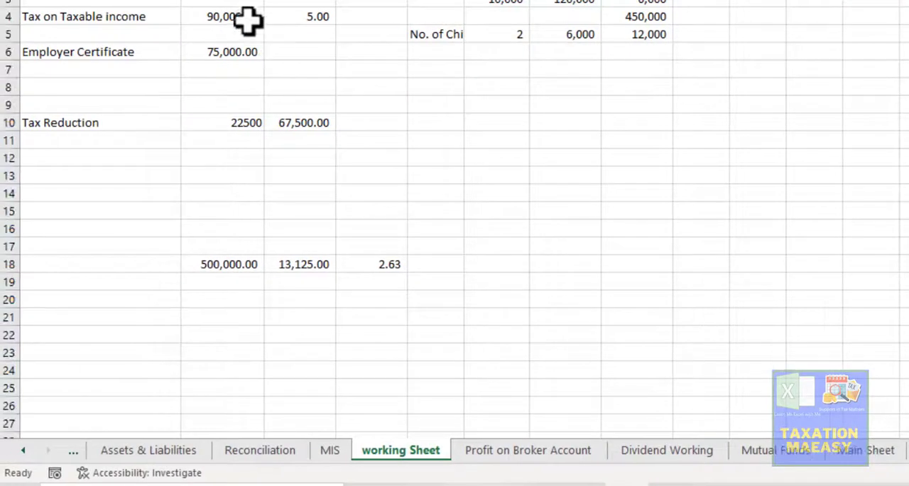
- On Excel's working Sheet, enter the Employer Certificate amount in B6 as =+B4-C2
click(245, 18)
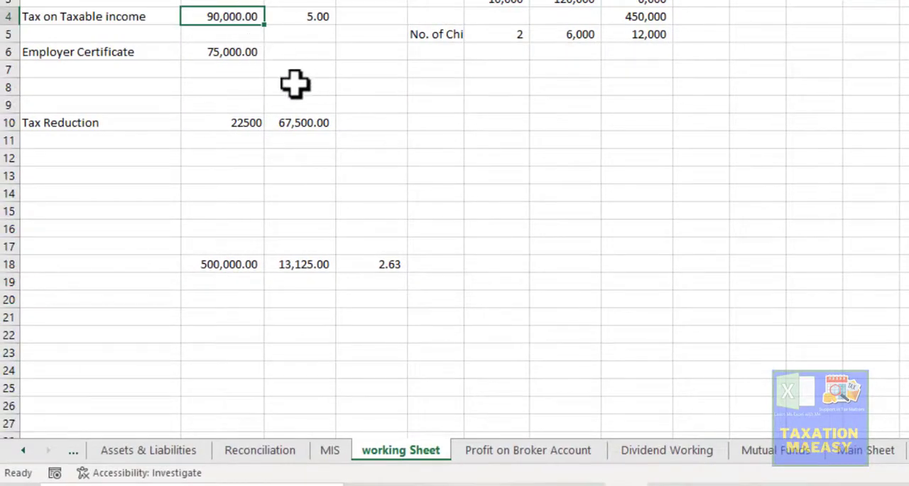
click(240, 52)
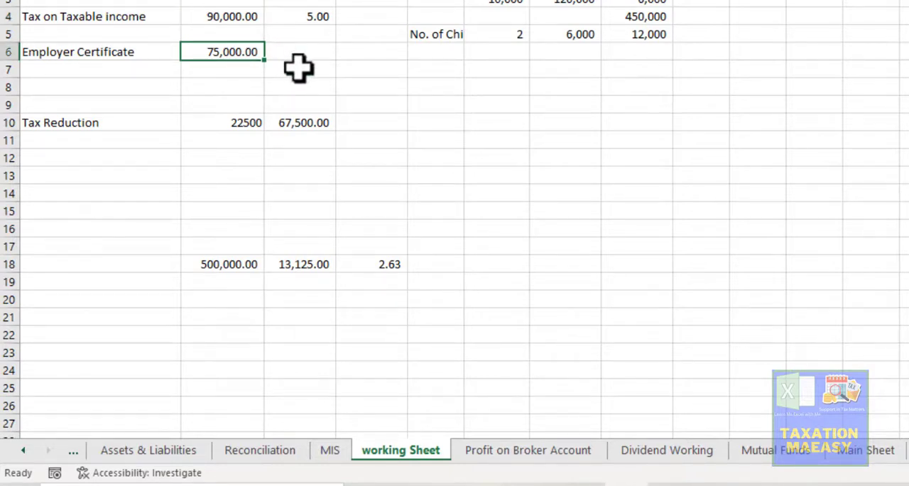
text(=+B4-C2)
key(ctrl+Return)
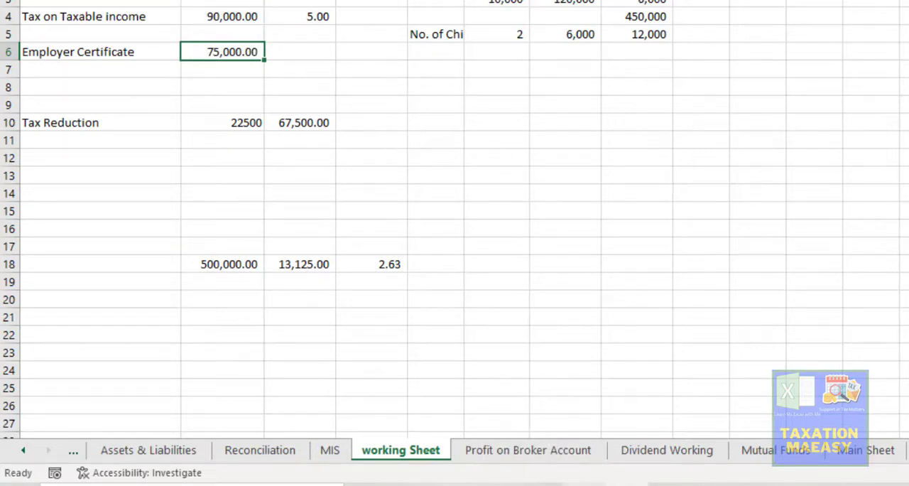
- Switch back to Iris and recalculate the return from the Tax Credits page
click(584, 485)
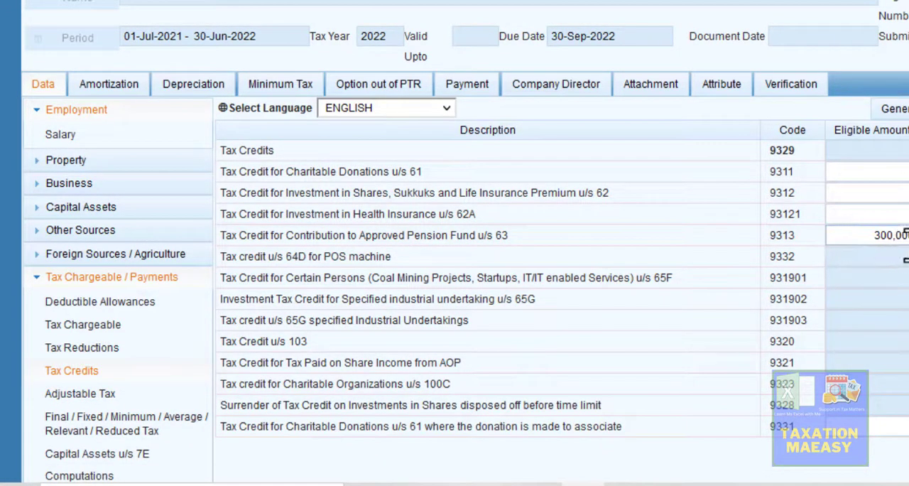
click(782, 108)
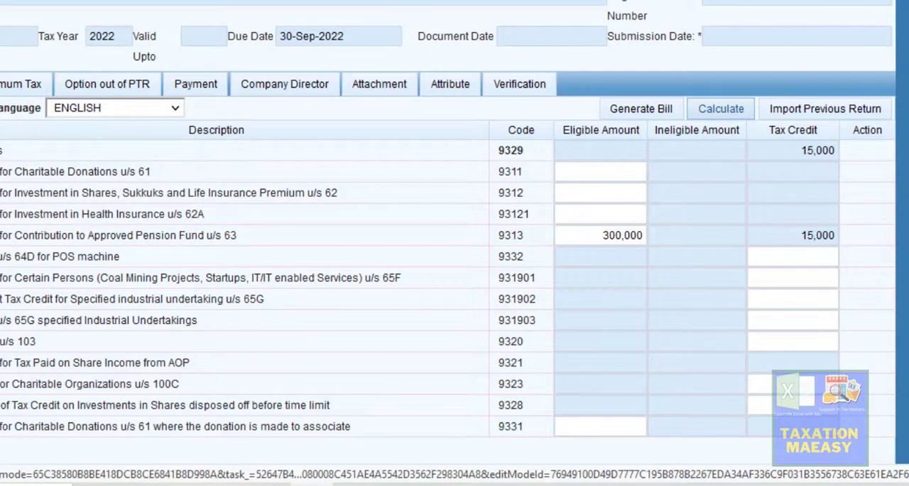
click(721, 109)
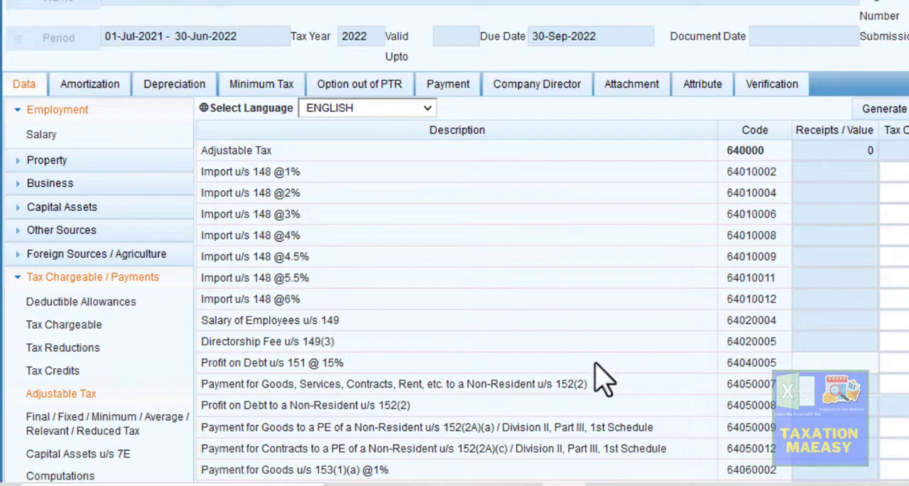
- Compare the Employer Certificate amount on the Excel working Sheet with the Salary of Employees u/s 149 row of Adjustable Tax in Iris
click(607, 484)
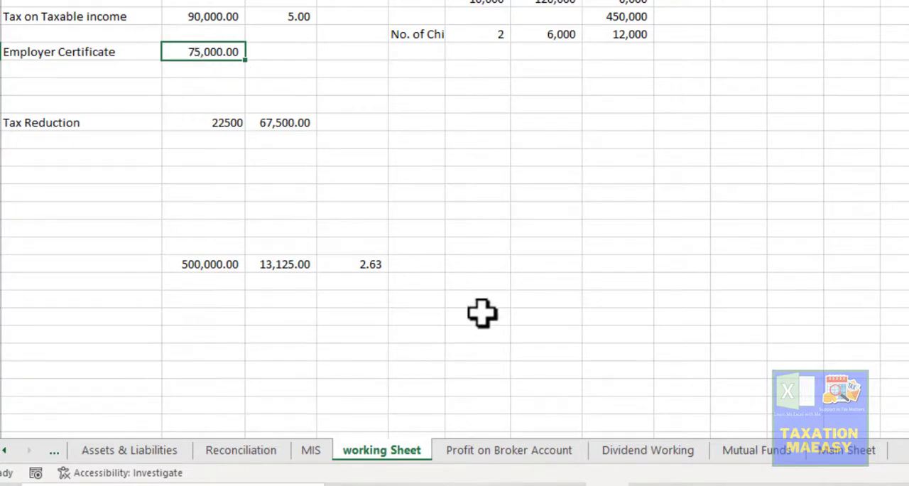
click(564, 484)
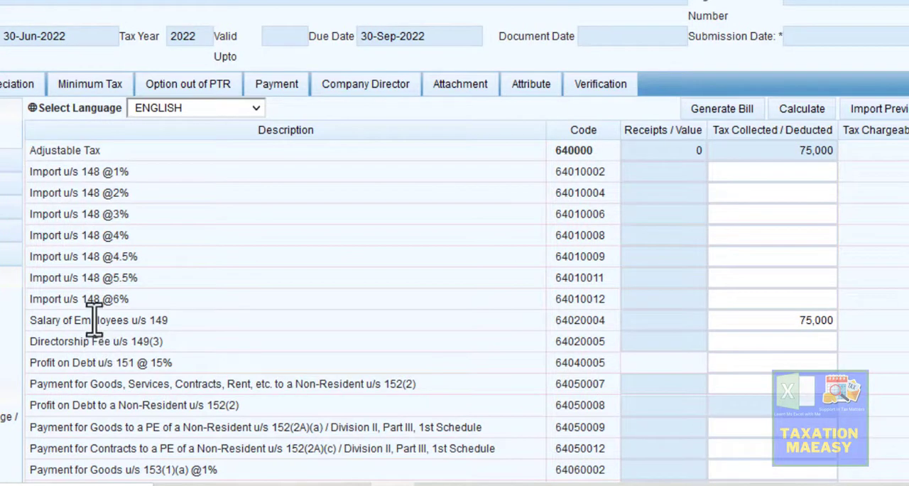
- Examine the Adjustable Tax rows from Salary of Employees u/s 149 through the telephone and Internet Bill u/s 236(1)(d) entries
drag(92, 320, 611, 325)
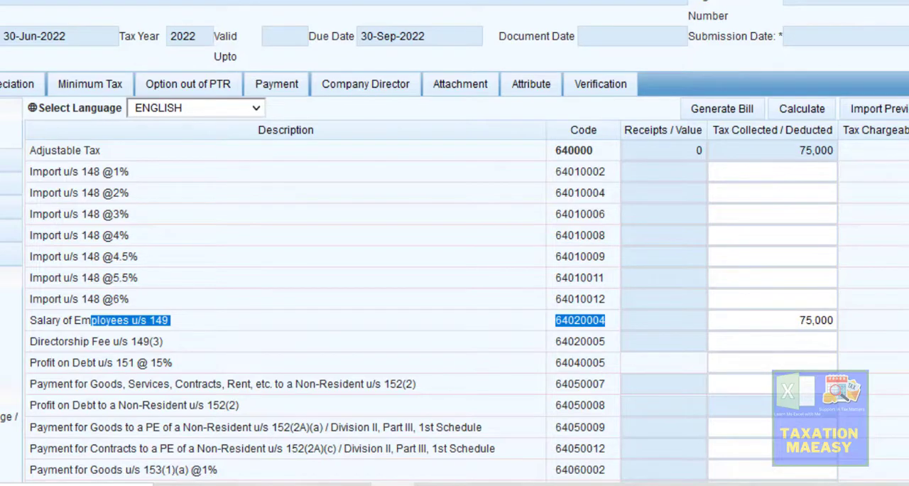
scroll(454, 284, down, 5)
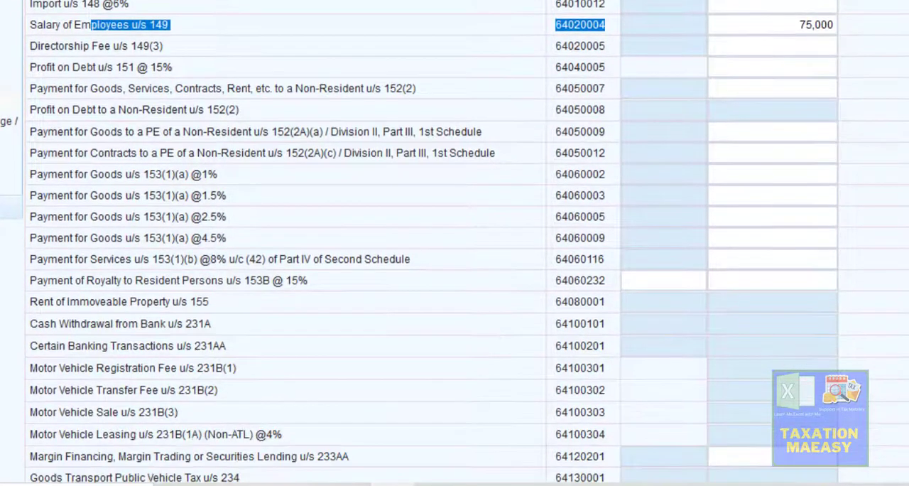
scroll(454, 284, down, 1)
scroll(455, 242, down, 1)
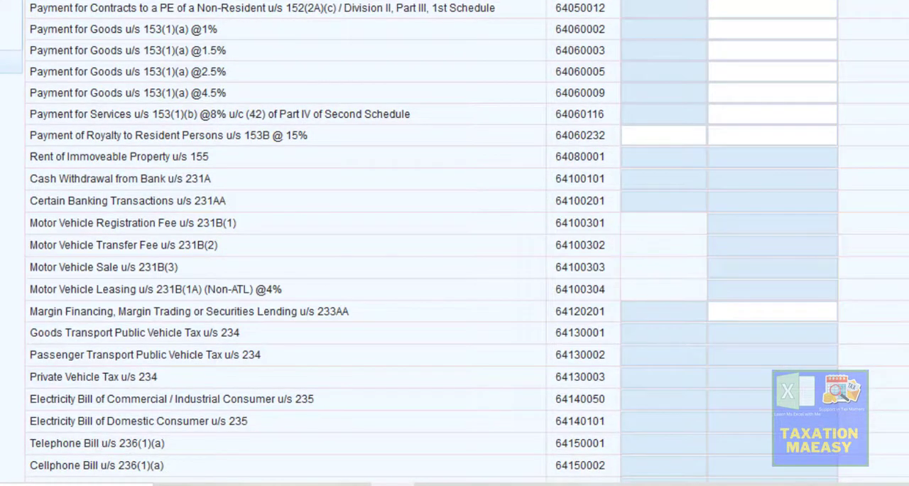
scroll(455, 242, down, 1)
scroll(454, 241, down, 1)
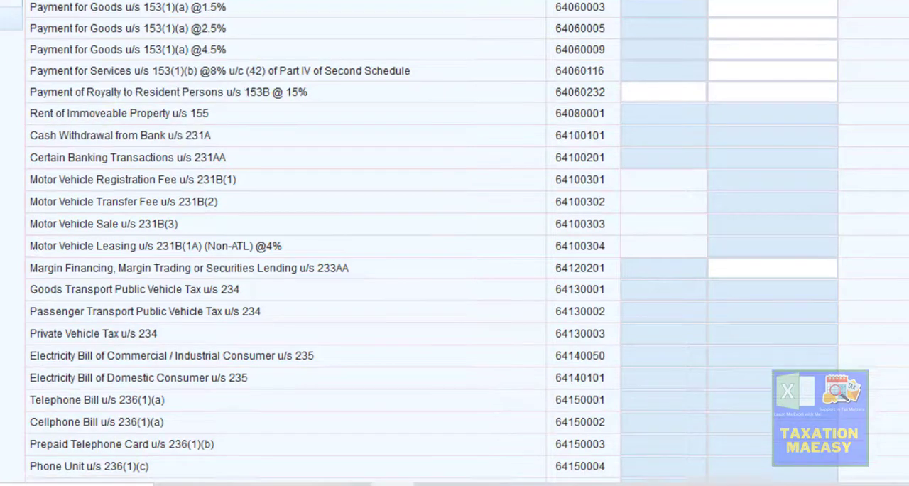
scroll(454, 243, down, 5)
scroll(455, 243, down, 3)
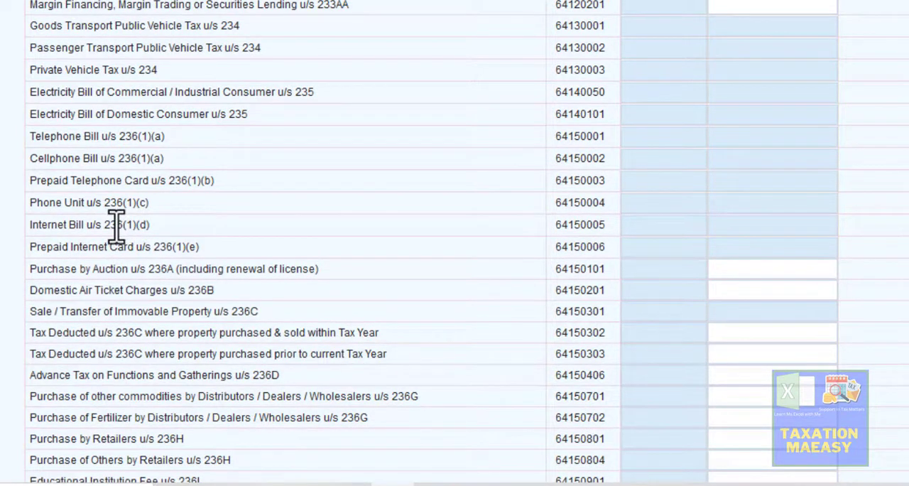
drag(110, 225, 150, 225)
drag(352, 204, 619, 233)
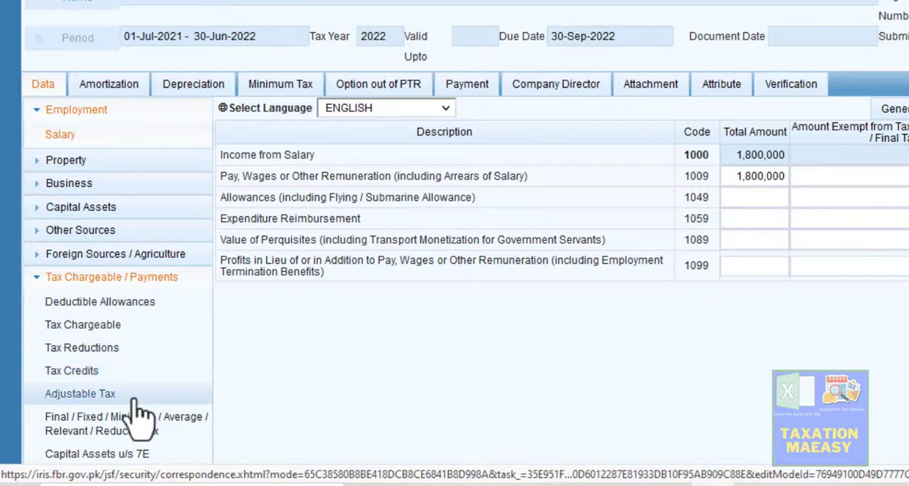
- Open Adjustable Tax from the Salary page and review its goods, motor vehicle, electricity and telephone withholding rows
click(88, 400)
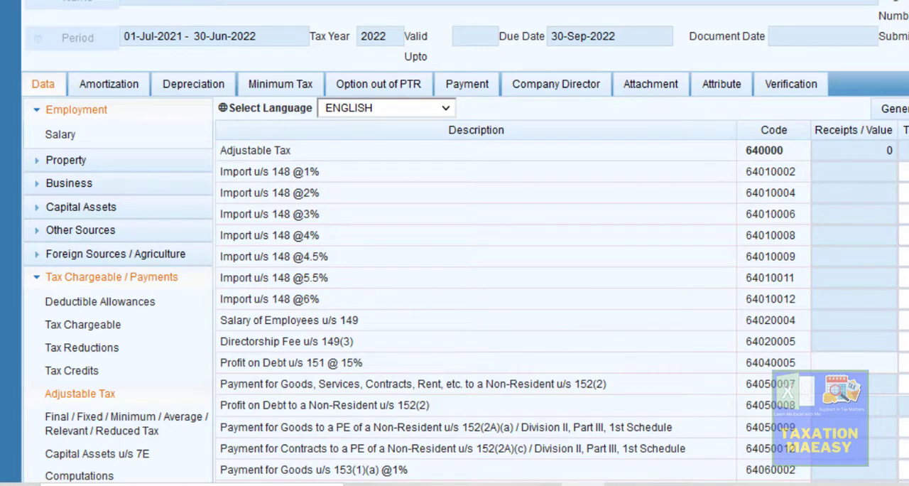
scroll(349, 385, down, 5)
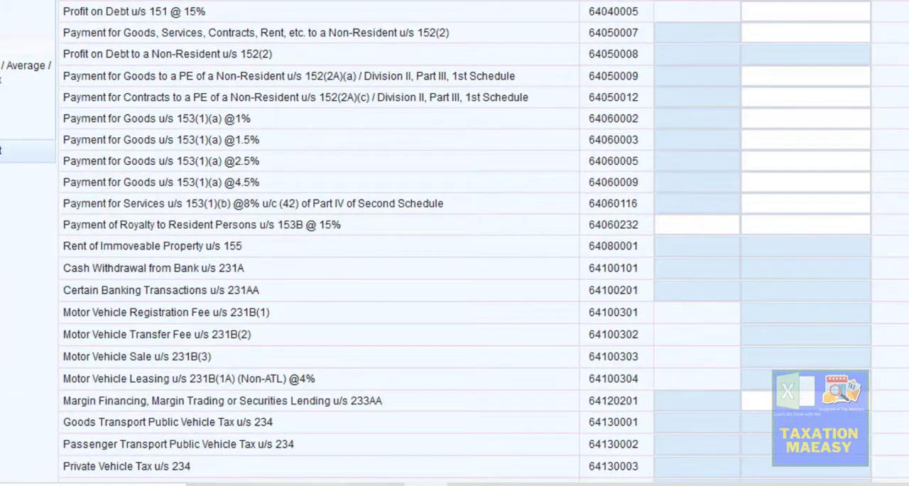
scroll(455, 241, down, 2)
scroll(454, 242, down, 3)
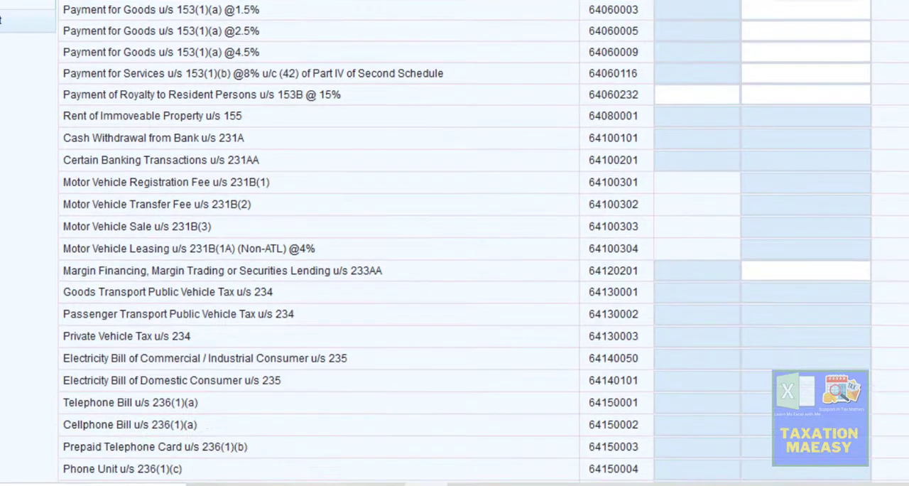
- Open Final / Fixed / Minimum / Average / Relevant / Reduced Tax and locate the Dividend u/s 150 rows
scroll(455, 242, up, 3)
scroll(455, 242, up, 2)
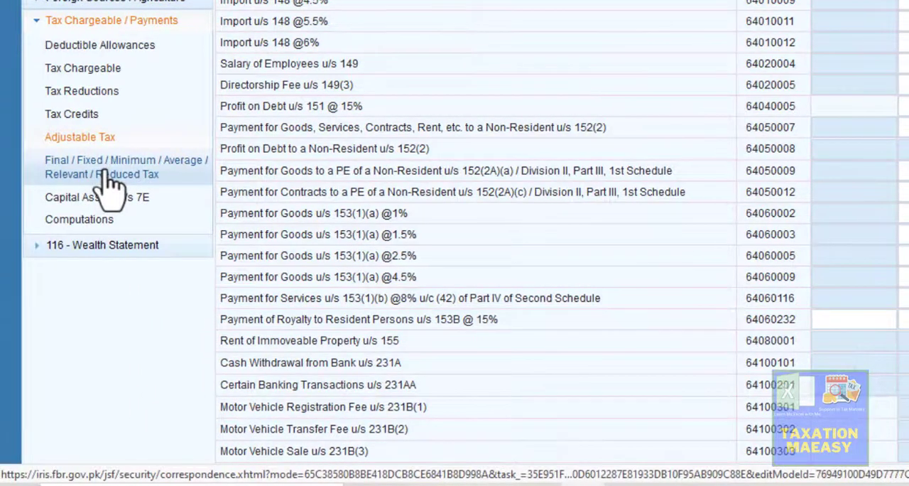
click(60, 181)
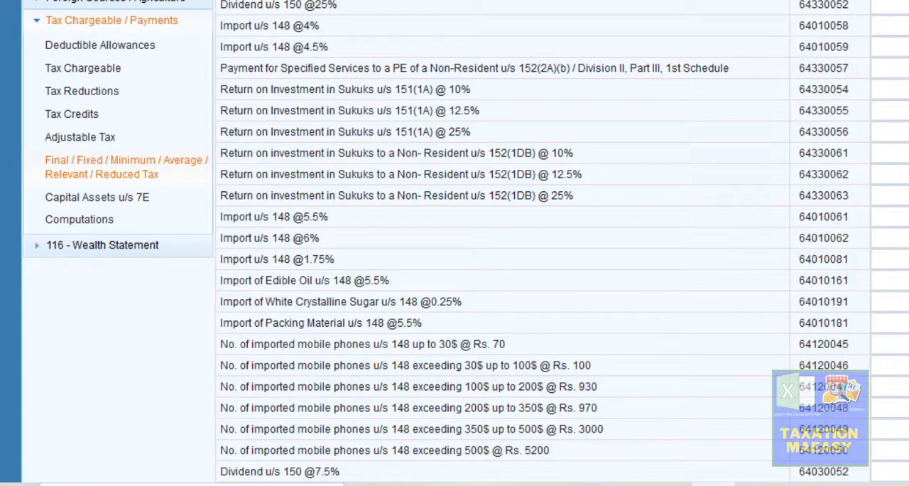
scroll(466, 242, down, 5)
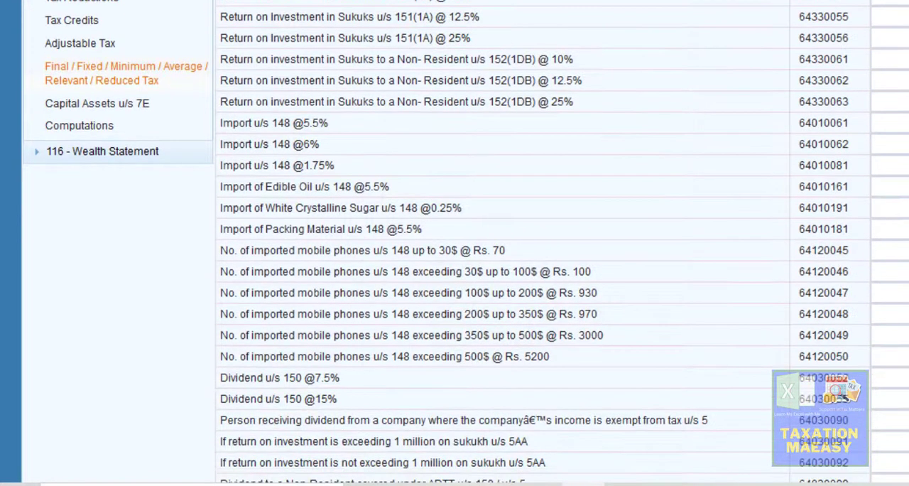
scroll(466, 242, down, 4)
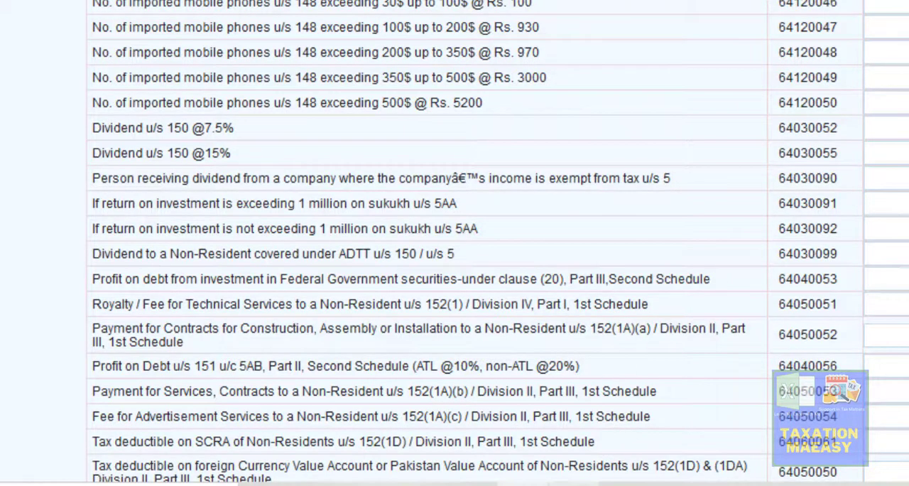
- Switch to Excel and copy the Almeezan invst dividend amount in J27 of the Dividend Working sheet
mouse_move(572, 485)
click(579, 426)
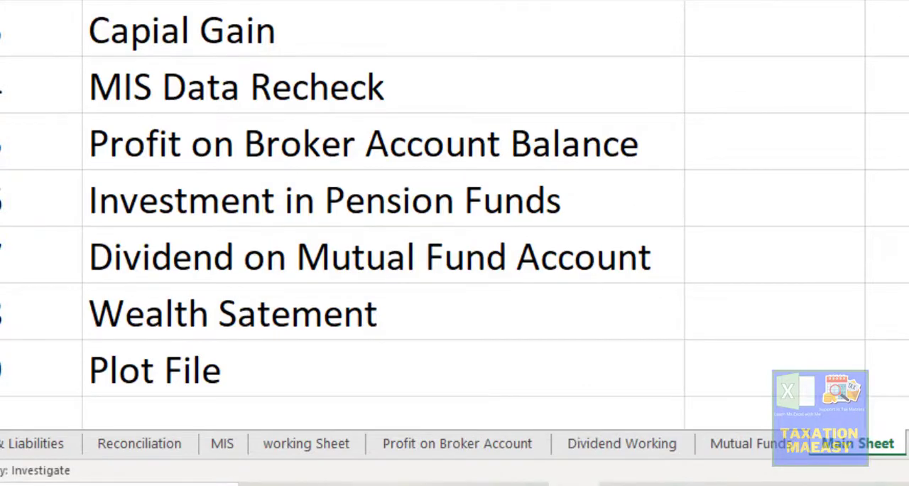
key(ctrl+Page_Up)
key(ctrl+Page_Up)
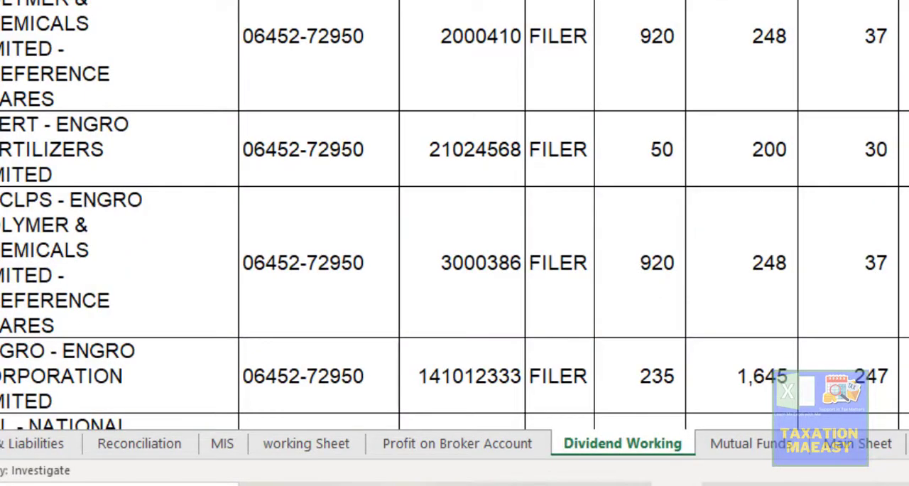
click(774, 105)
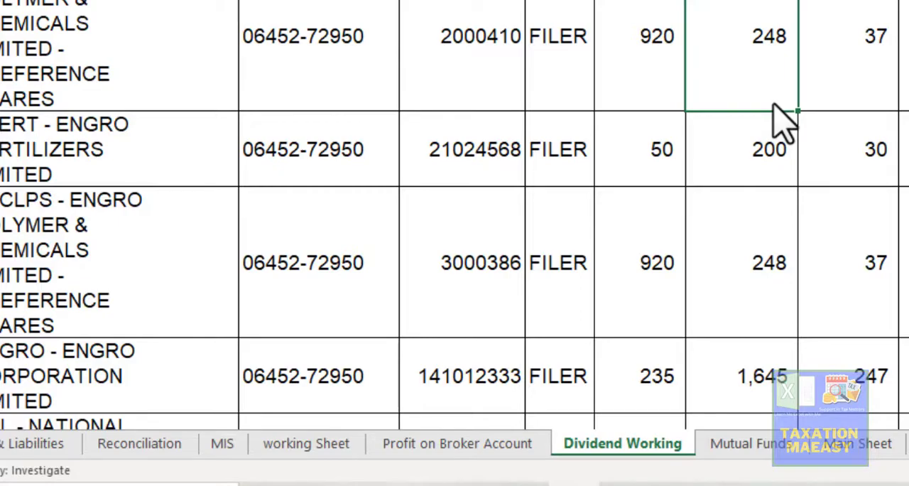
key(ctrl+Down)
key(Down)
key(Down)
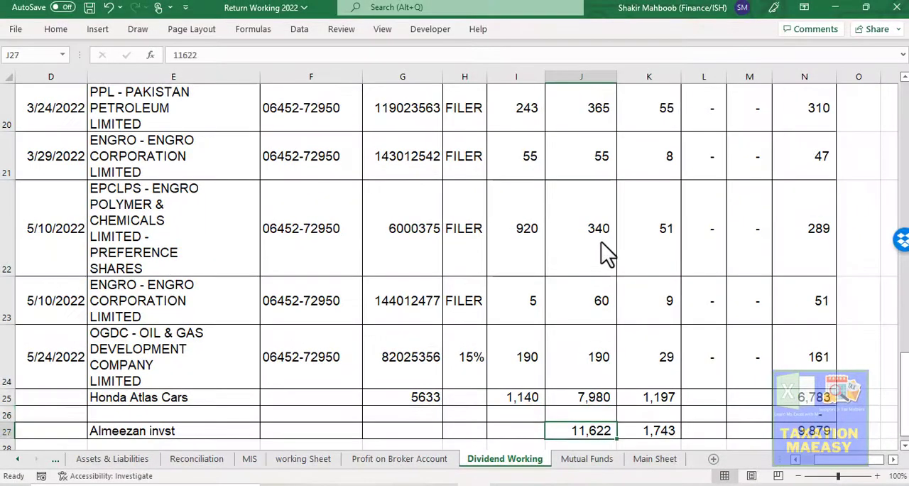
scroll(604, 252, down, 1)
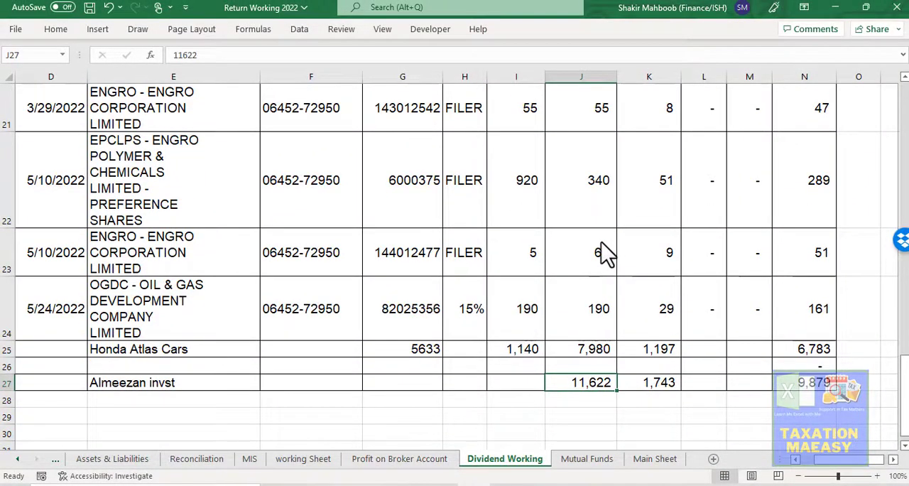
key(ctrl+c)
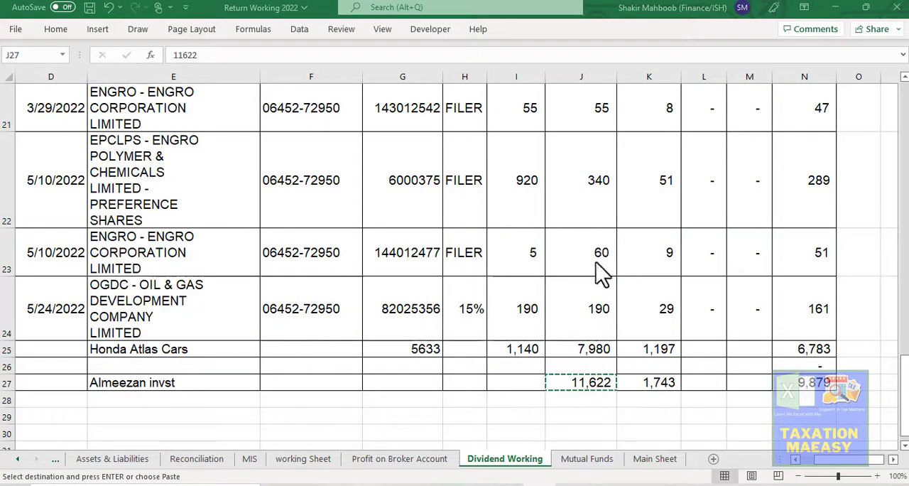
key(alt+Tab)
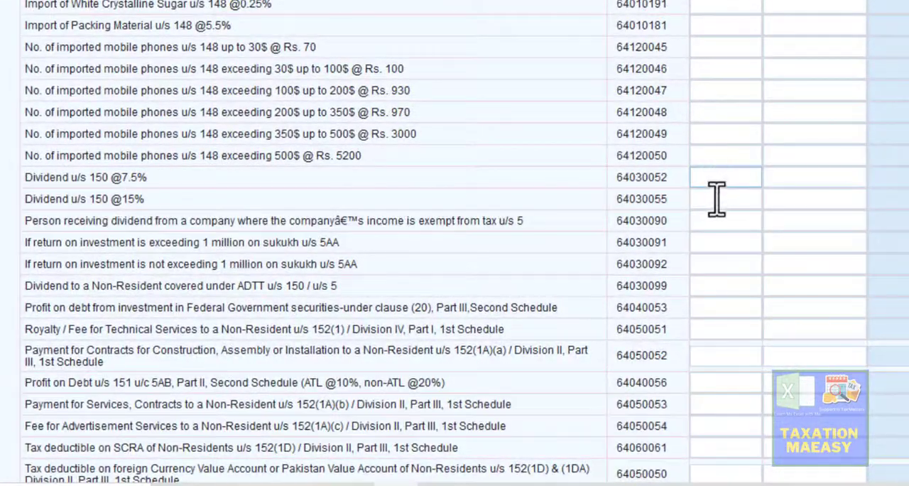
click(718, 204)
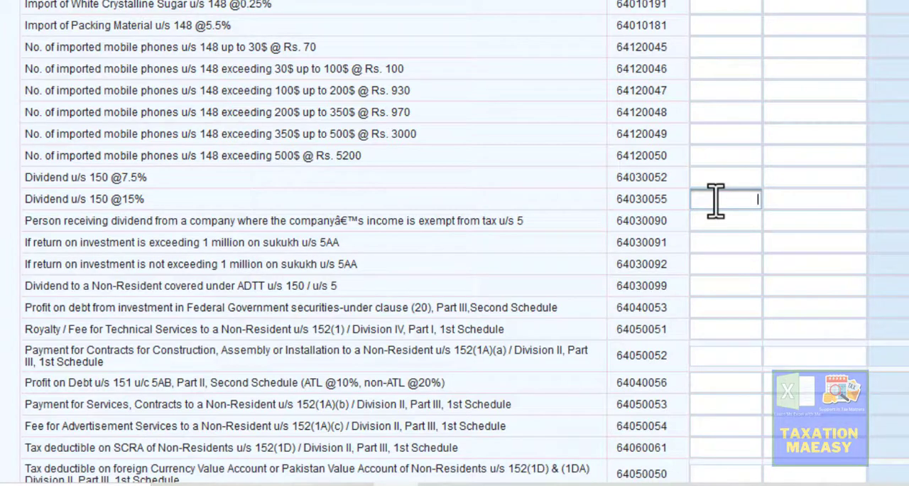
click(577, 198)
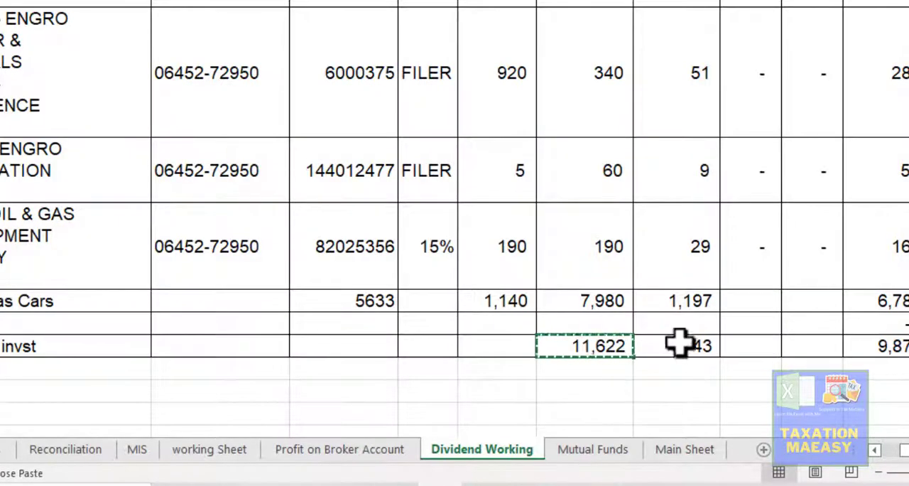
click(686, 346)
key(ctrl+c)
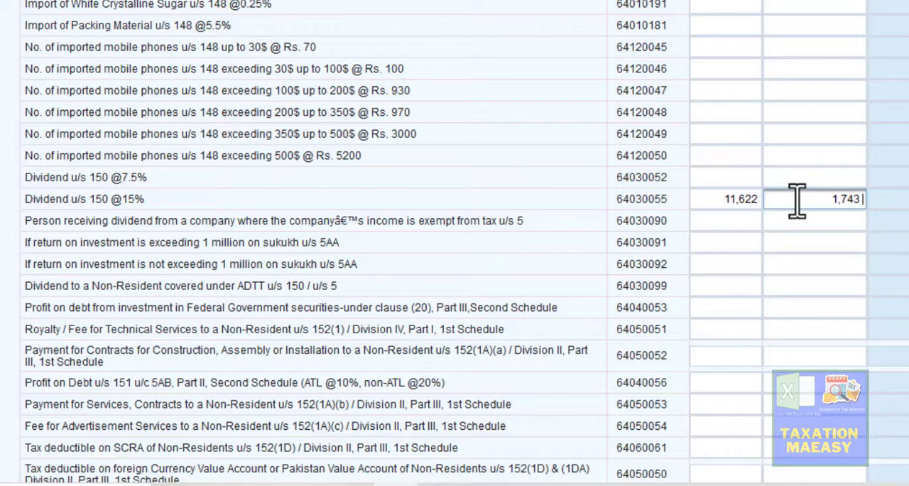
click(520, 18)
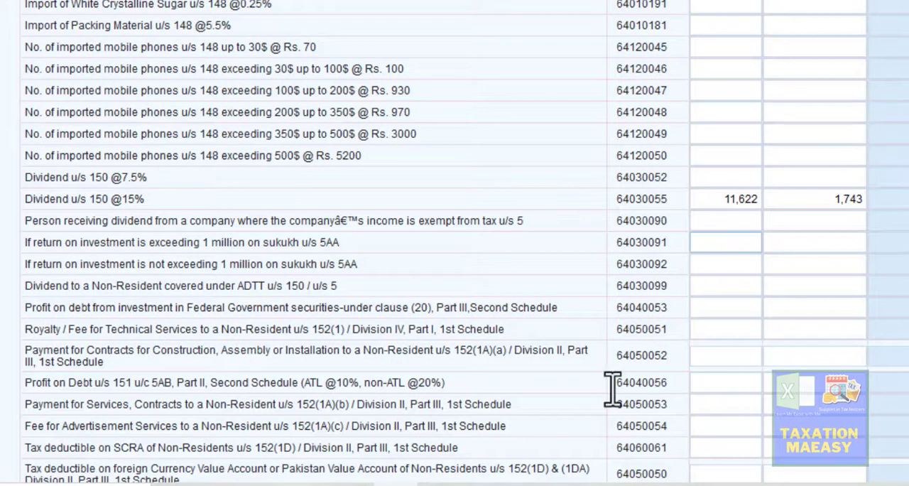
- Switch to Excel and check the dividend and WHT amounts in the Dividend block of the Mutual Funds sheet
click(440, 485)
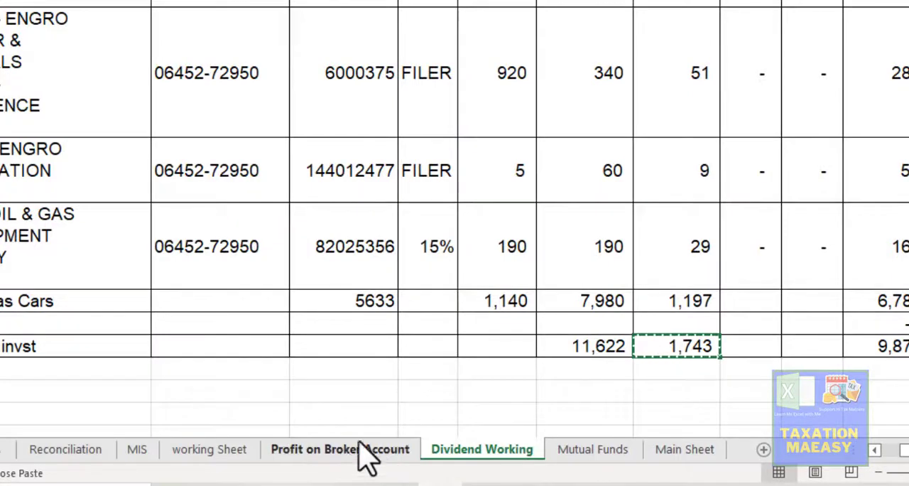
key(ctrl+Page_Down)
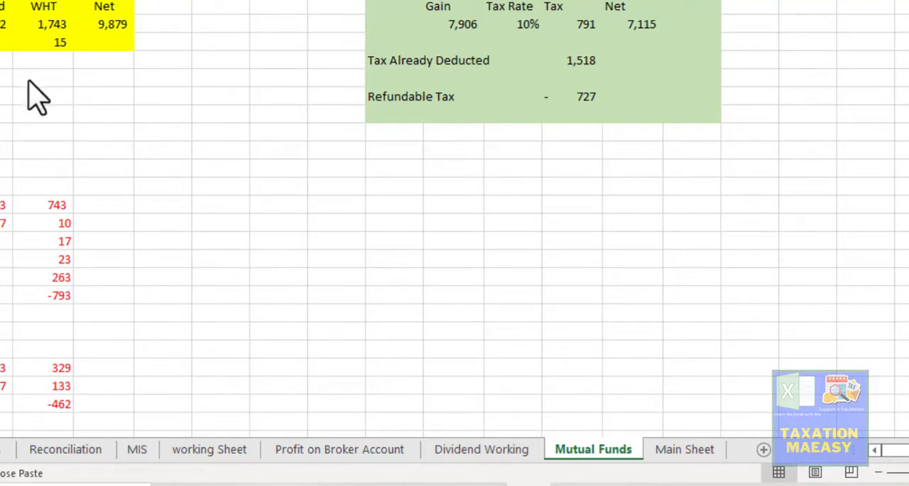
click(118, 97)
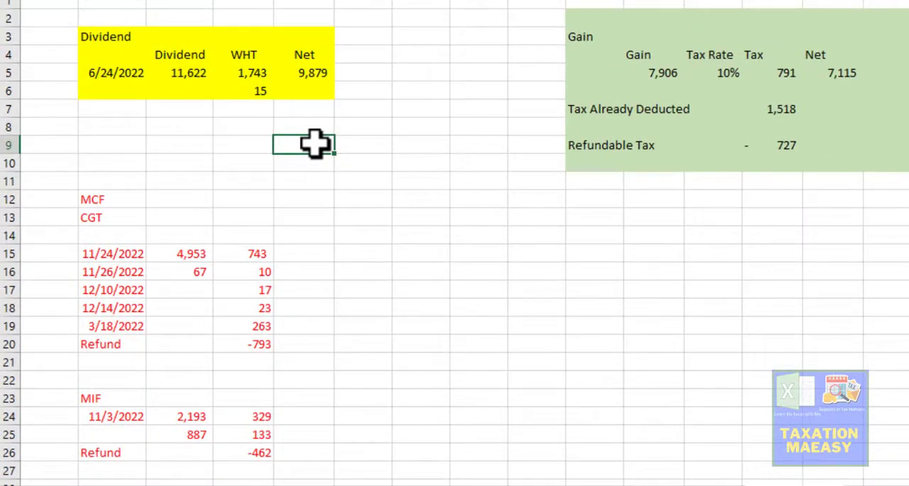
key(Up)
key(Up)
key(Up)
key(Left)
key(Up)
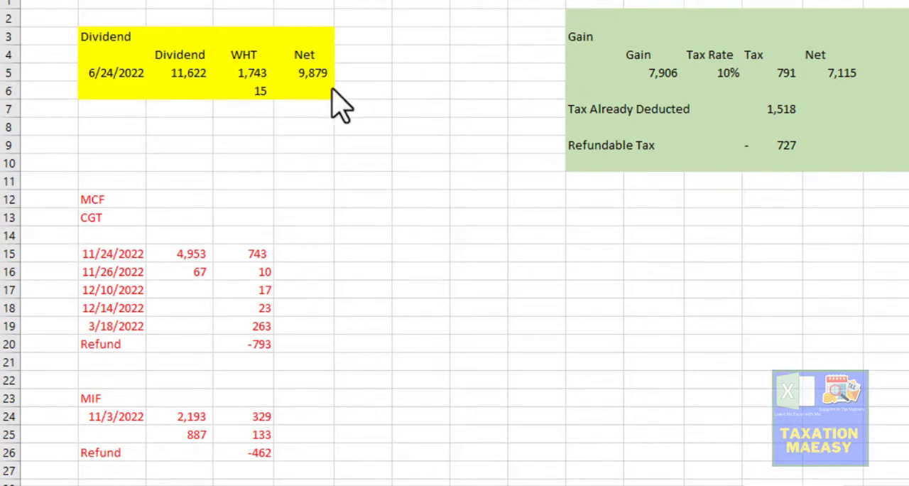
click(215, 86)
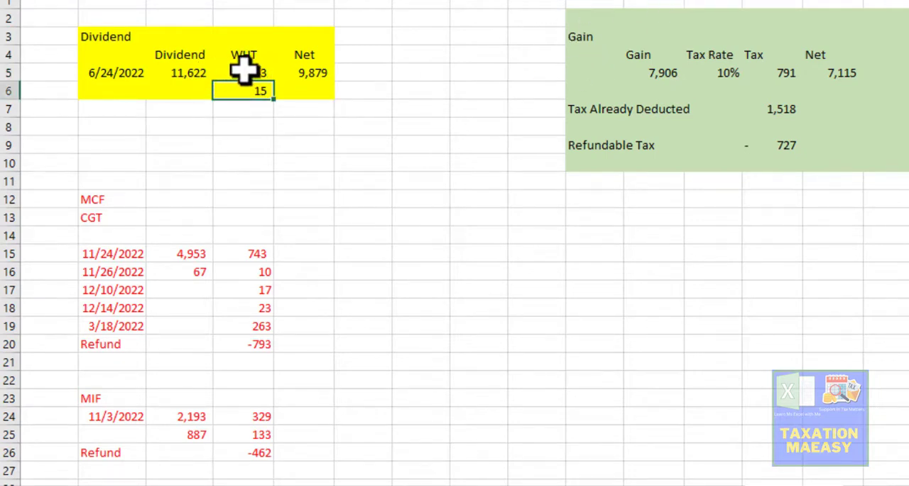
click(244, 70)
click(256, 90)
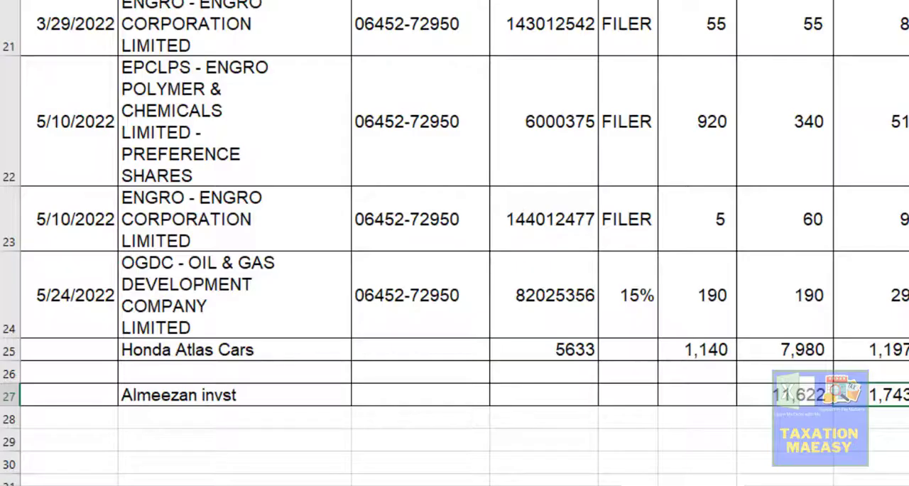
- In the Dividend Working sheet, total the Gross Dividend column in J29 with a SUM of J5:J27
click(805, 423)
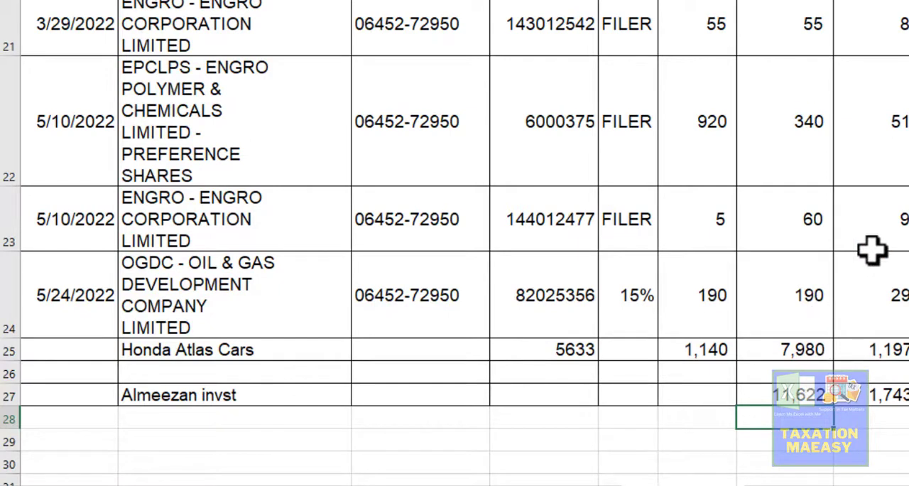
click(782, 3)
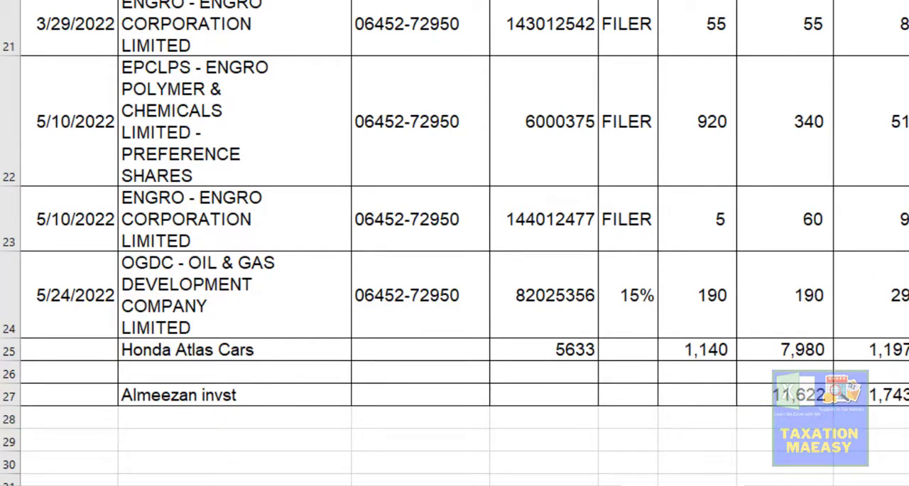
click(799, 395)
click(799, 423)
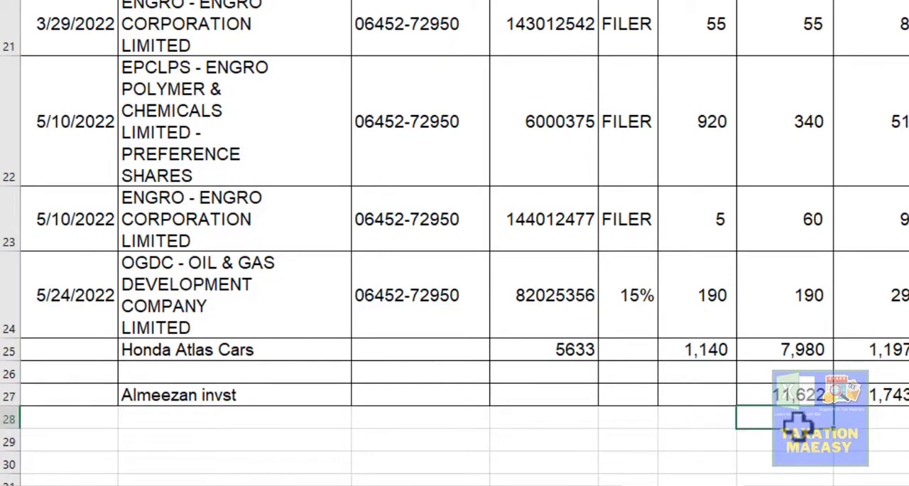
key(Up)
key(Down)
key(Down)
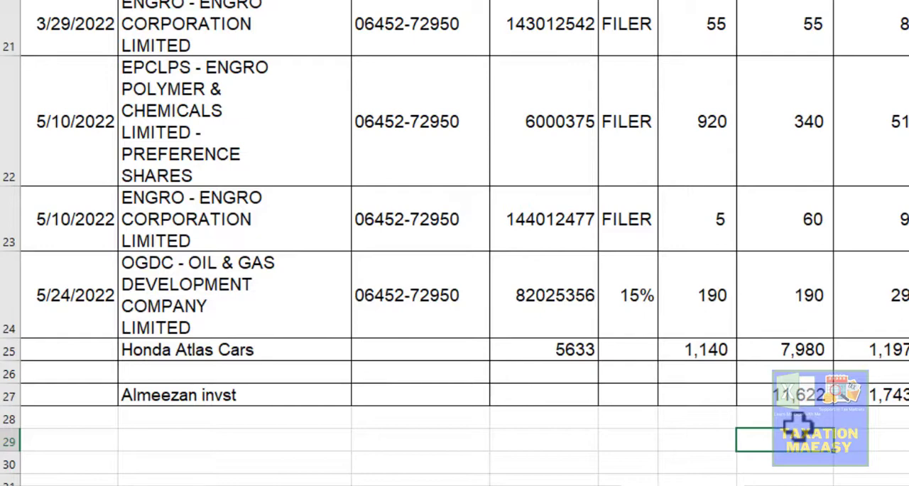
text(=SUM()
key(Up)
key(Up)
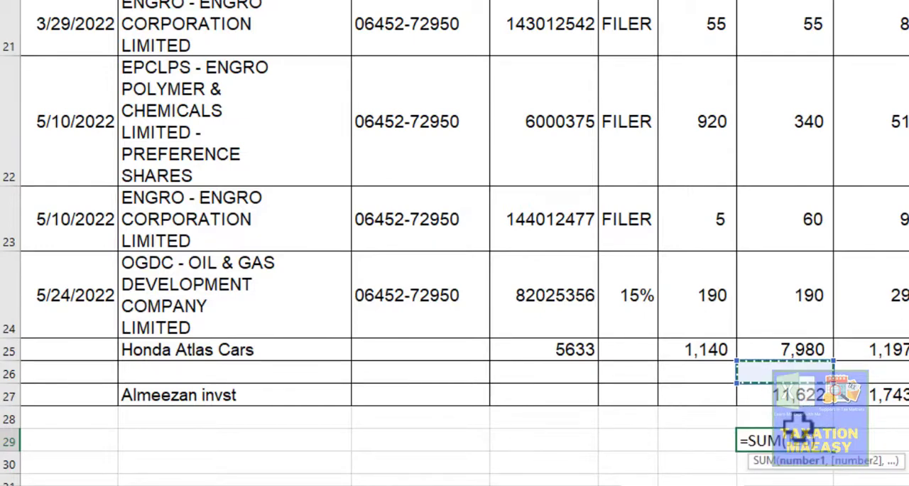
key(shift+Page_Up)
key(shift+Page_Up)
key(shift+Page_Up)
key(shift+Page_Up)
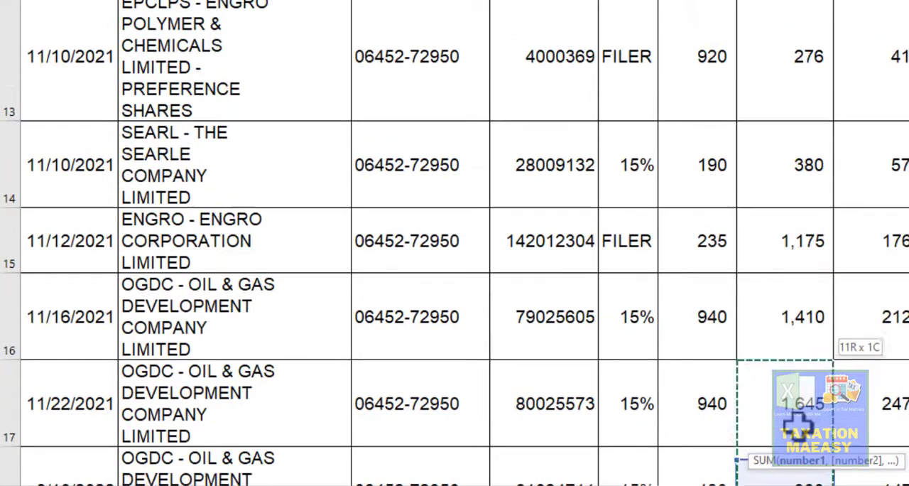
key(shift+Down)
key(shift+Down)
key(shift+Down)
key(shift+Down)
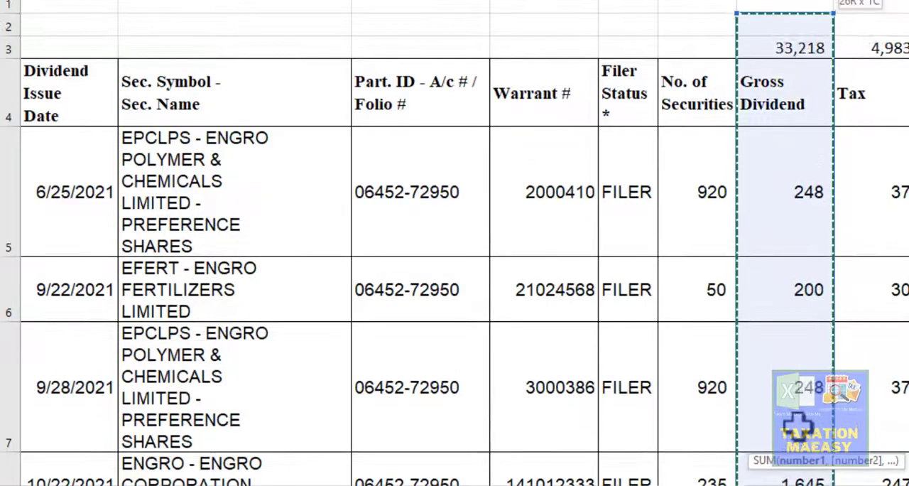
text())
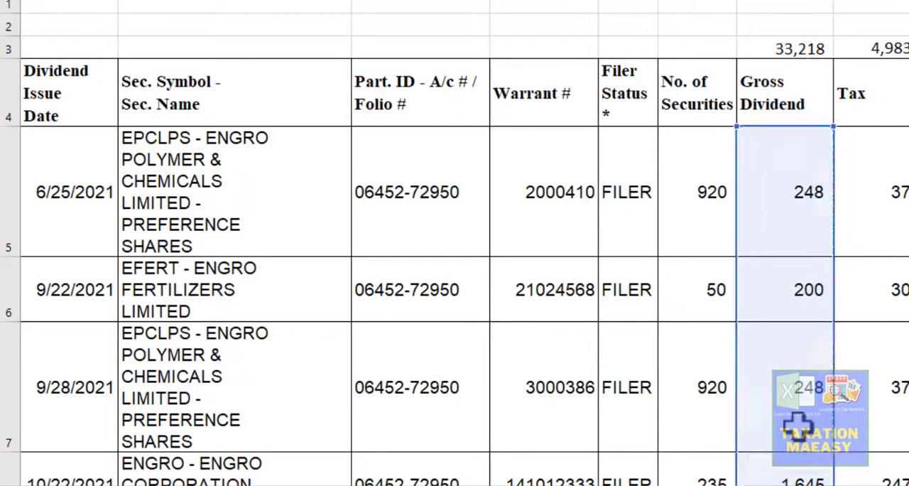
key(Return)
- Copy the J29 total formula into K29 to total the Tax column, and check the copied formula
key(ctrl+c)
key(shift+Right)
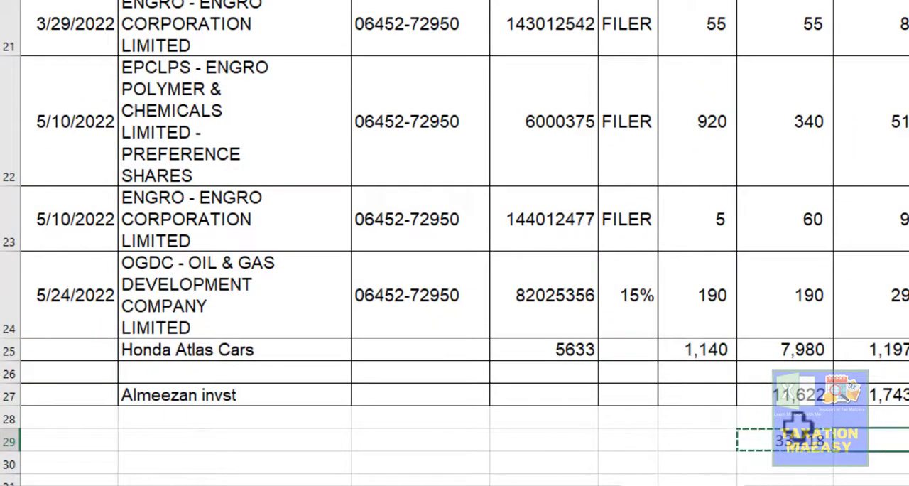
key(ctrl+v)
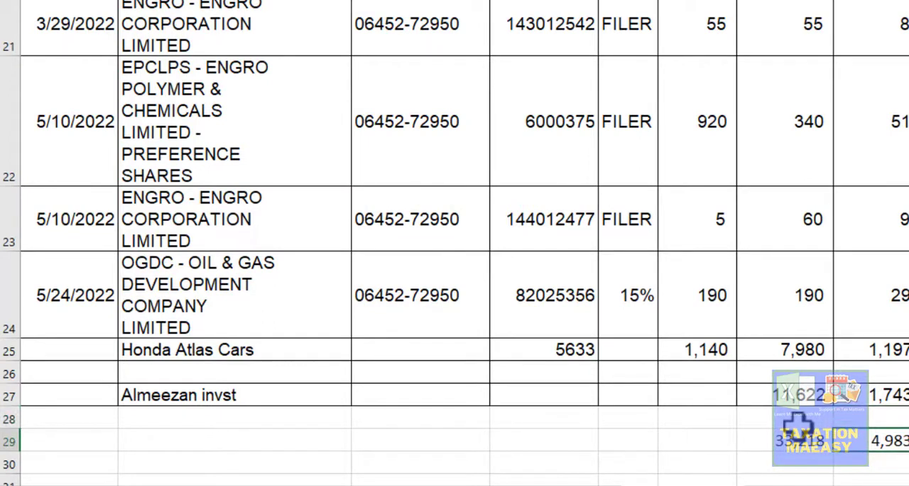
key(F2)
key(Escape)
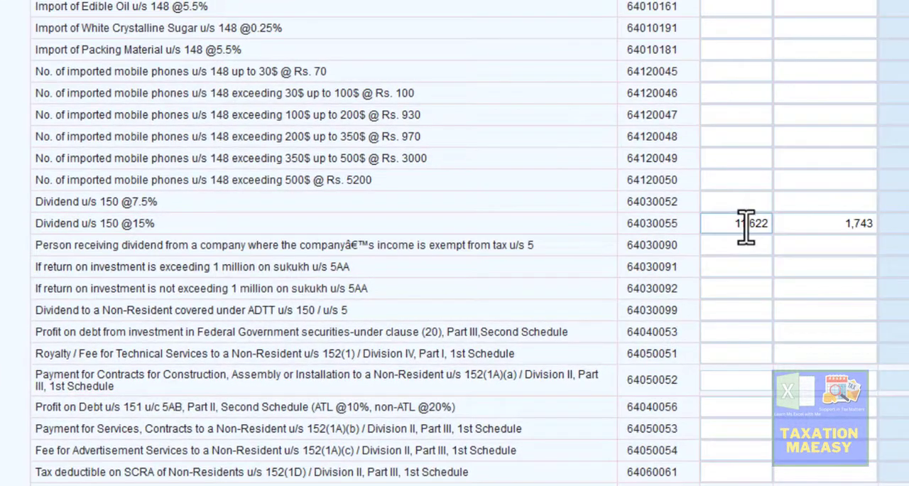
text(33218)
click(850, 224)
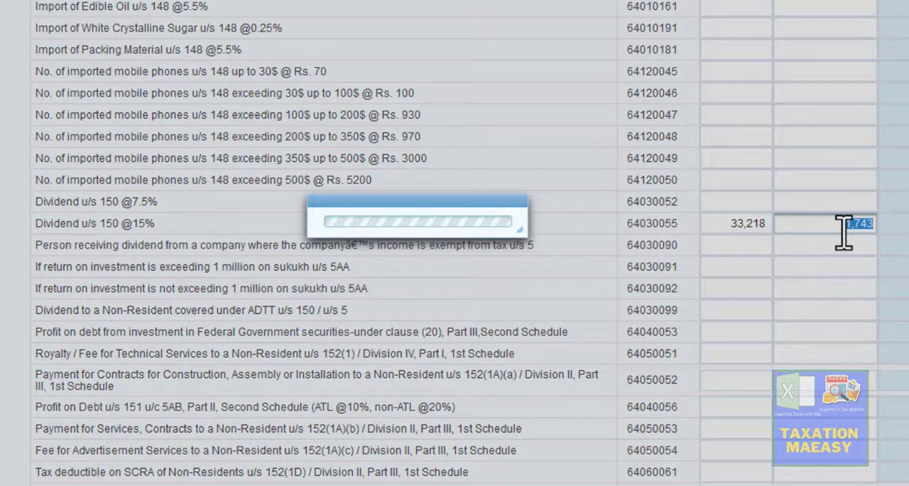
key(alt+Tab)
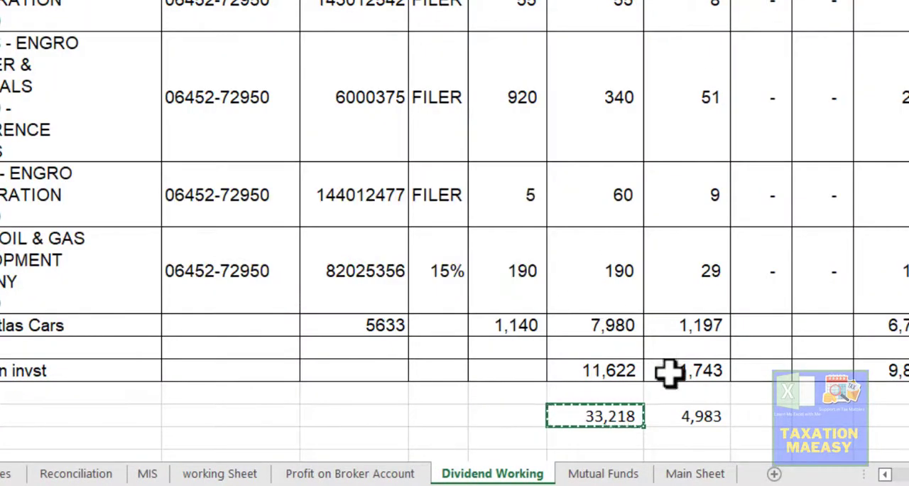
click(711, 412)
key(ctrl+c)
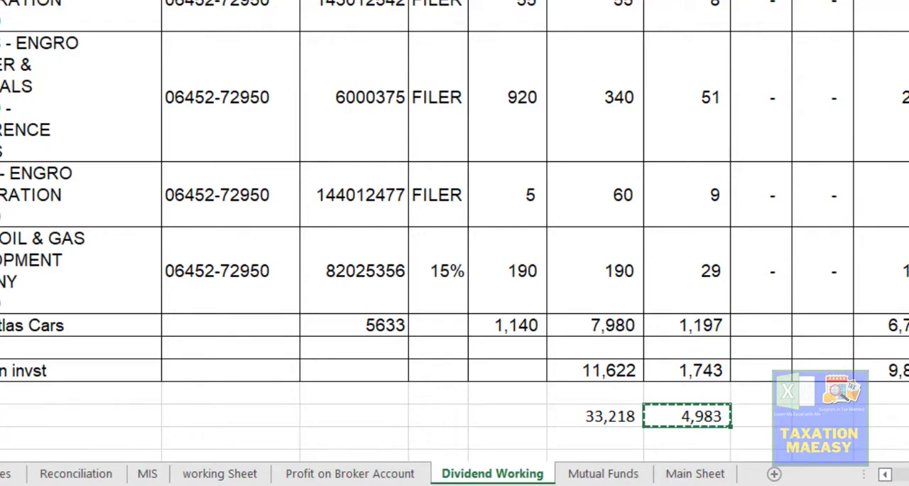
key(alt+Tab)
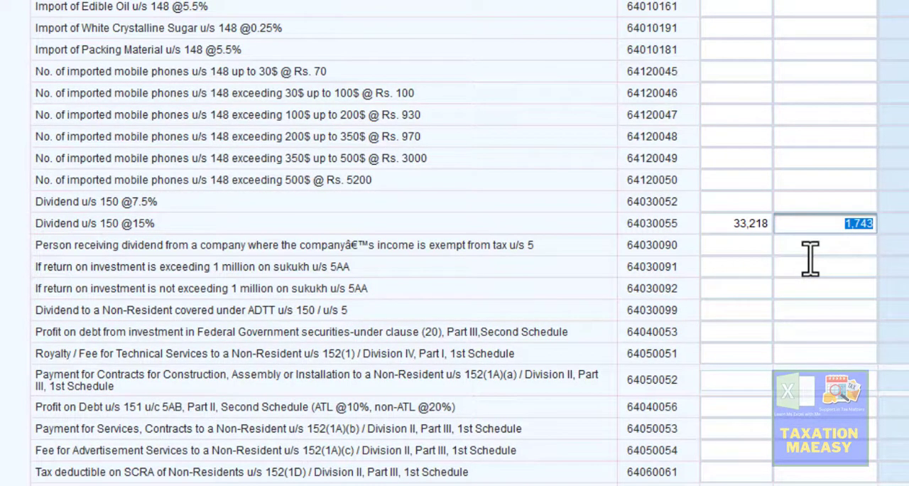
key(ctrl+v)
click(716, 140)
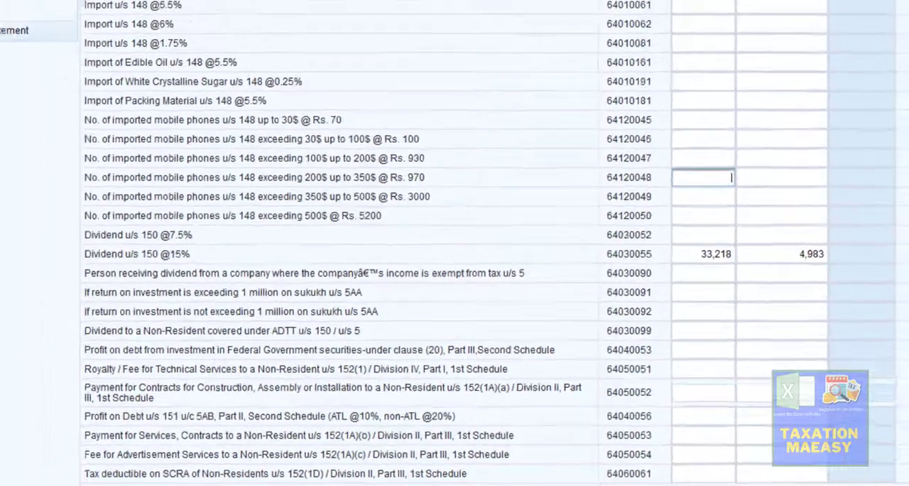
- Switch to Excel and review the gain, tax rate, tax and net cells in the Gain block of the Mutual Funds sheet
key(alt+Tab)
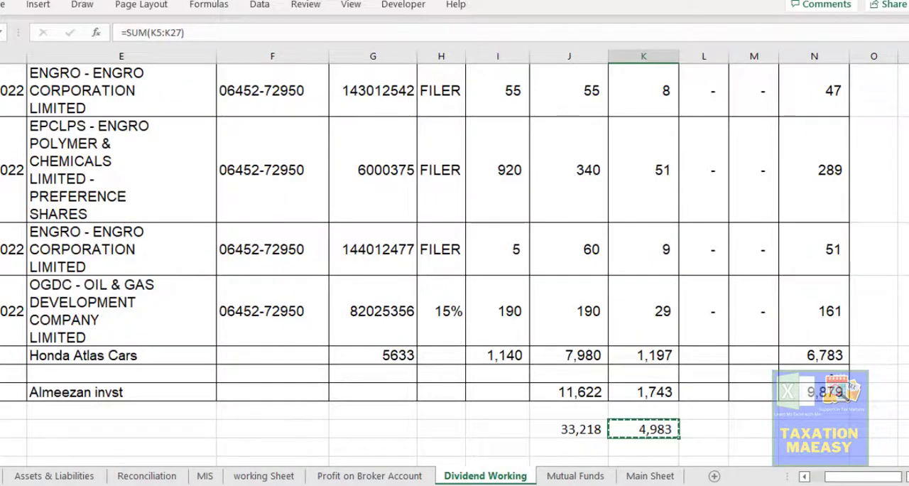
click(561, 476)
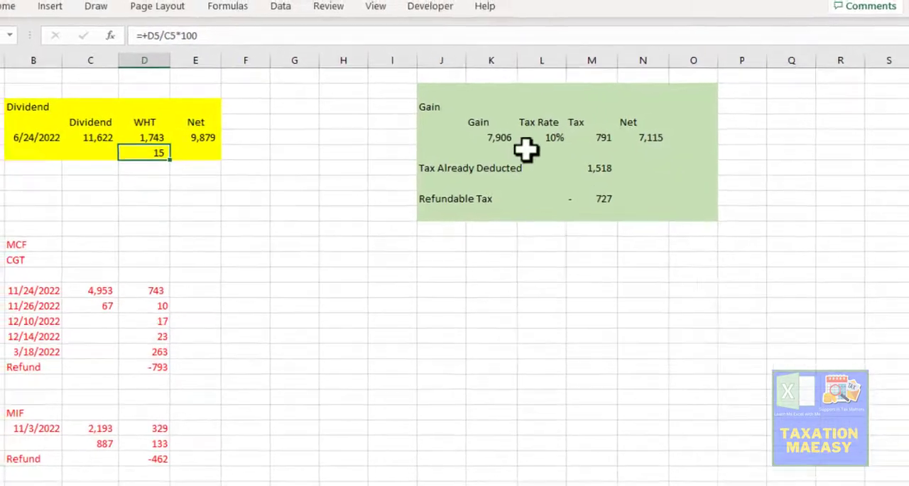
click(509, 138)
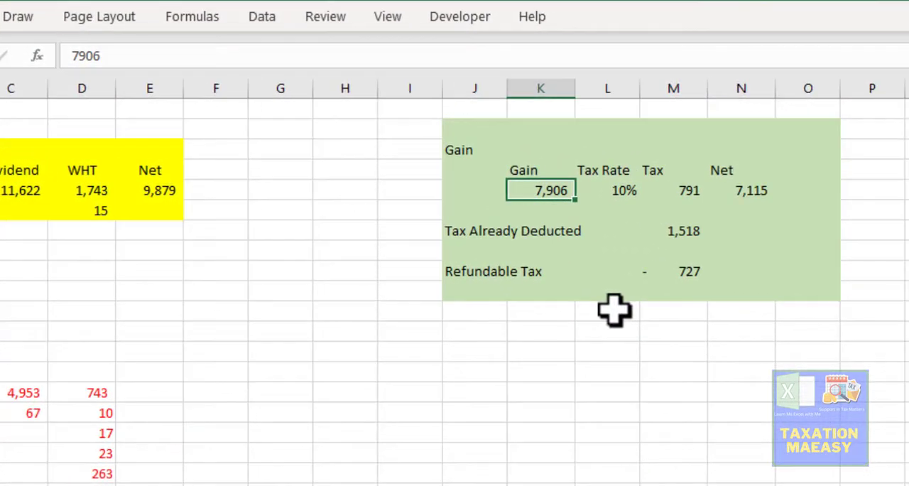
click(625, 189)
click(678, 189)
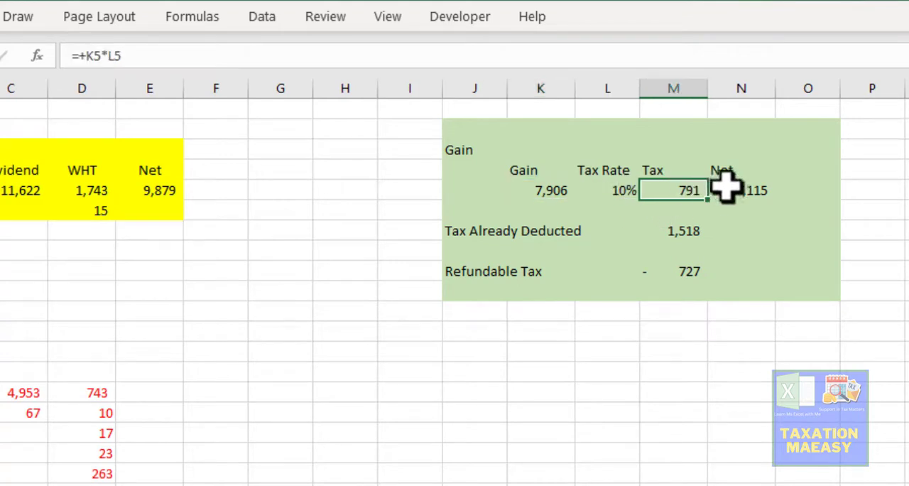
click(741, 190)
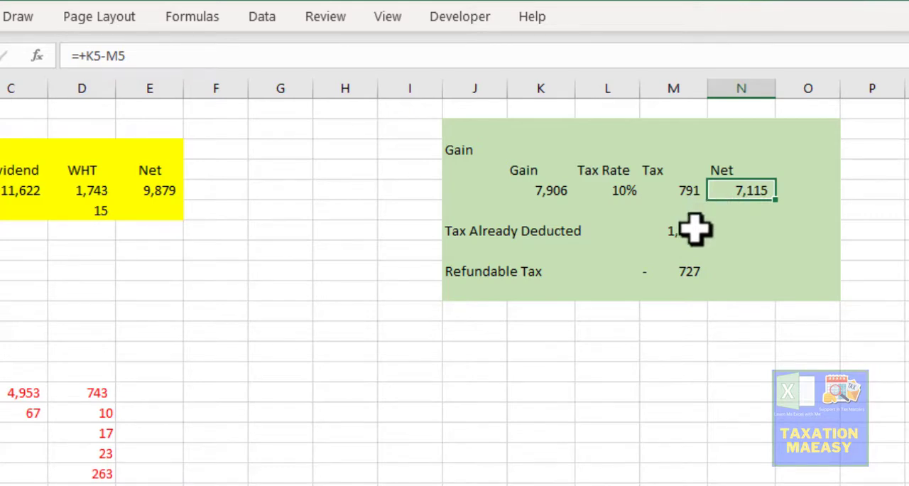
key(alt+Tab)
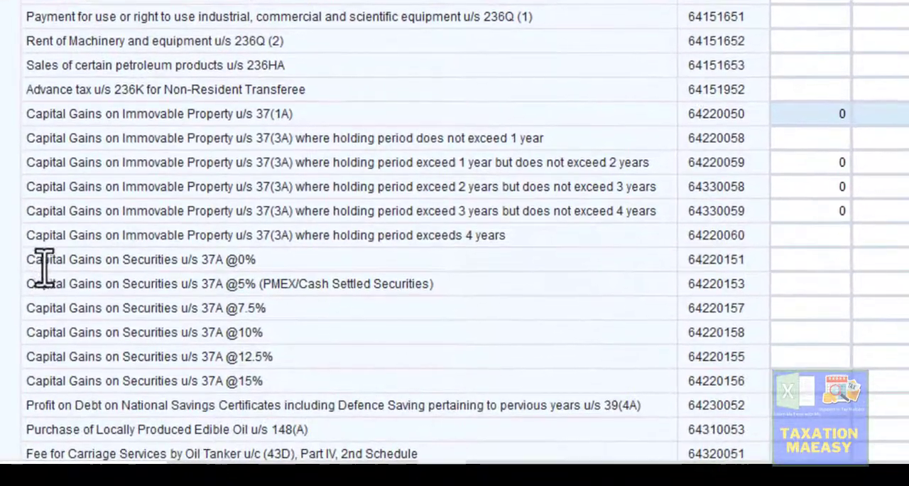
drag(35, 260, 86, 310)
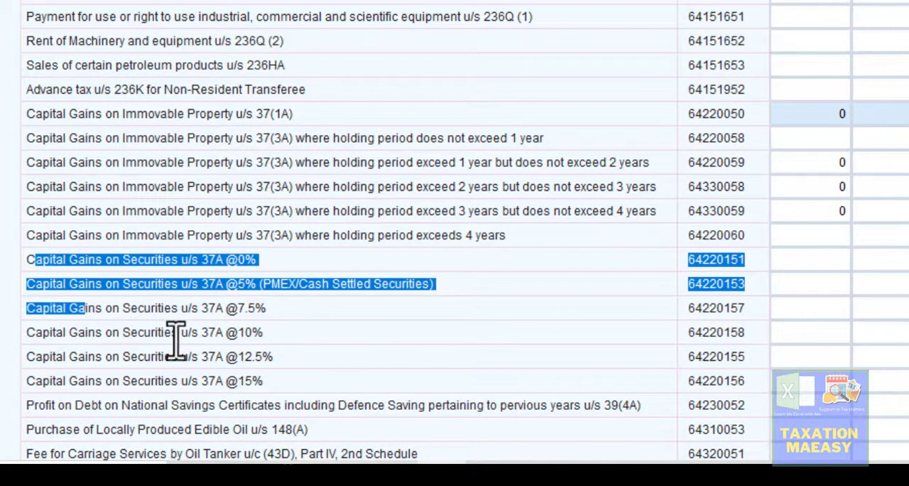
click(252, 341)
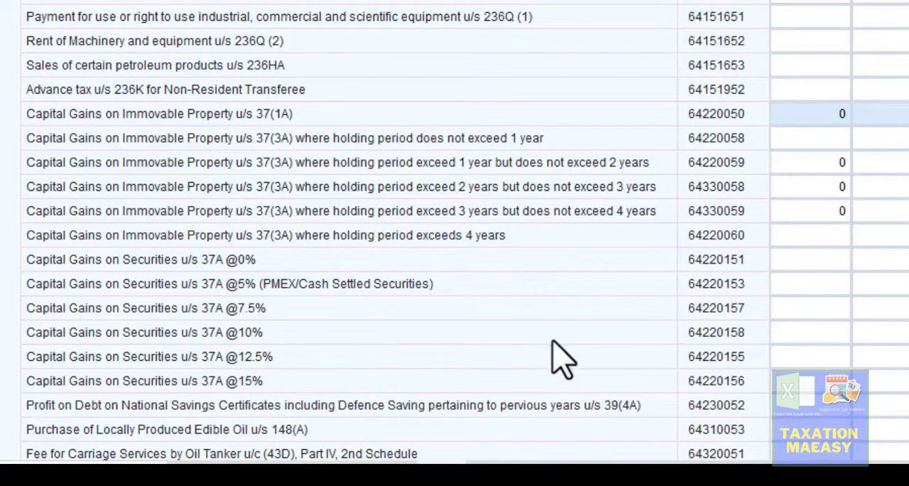
click(790, 332)
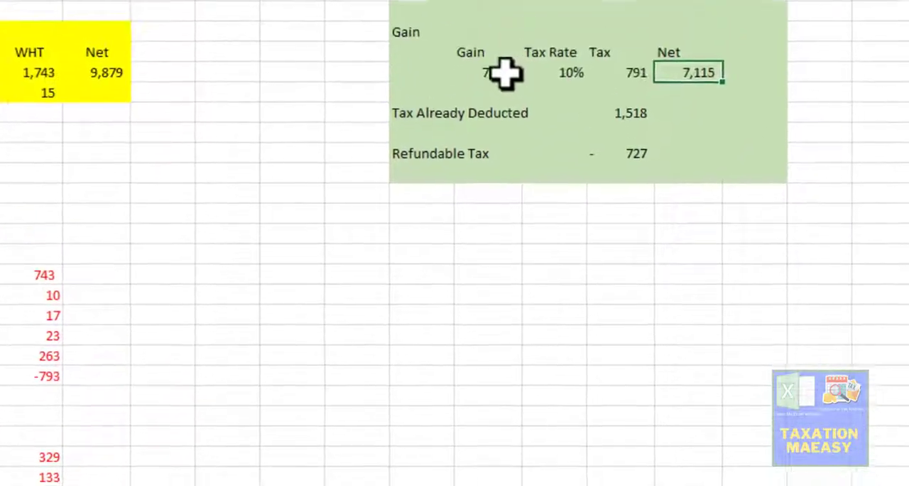
click(504, 71)
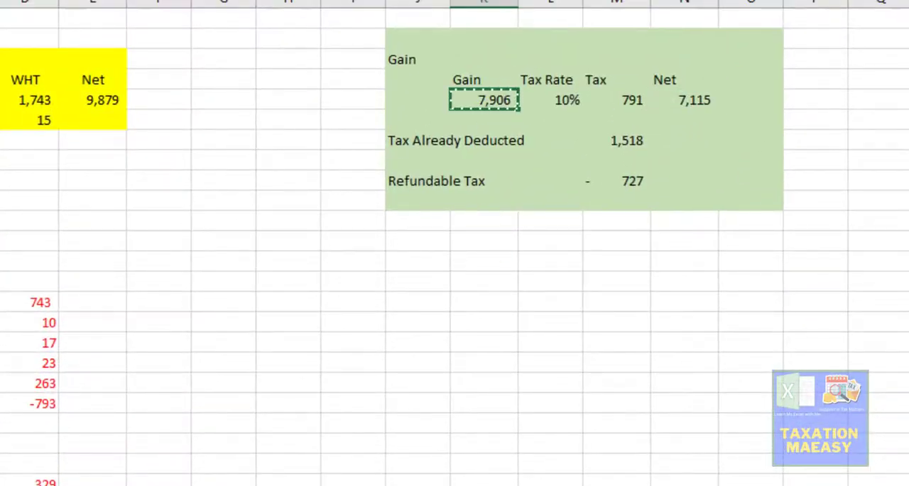
key(alt+Tab)
click(768, 365)
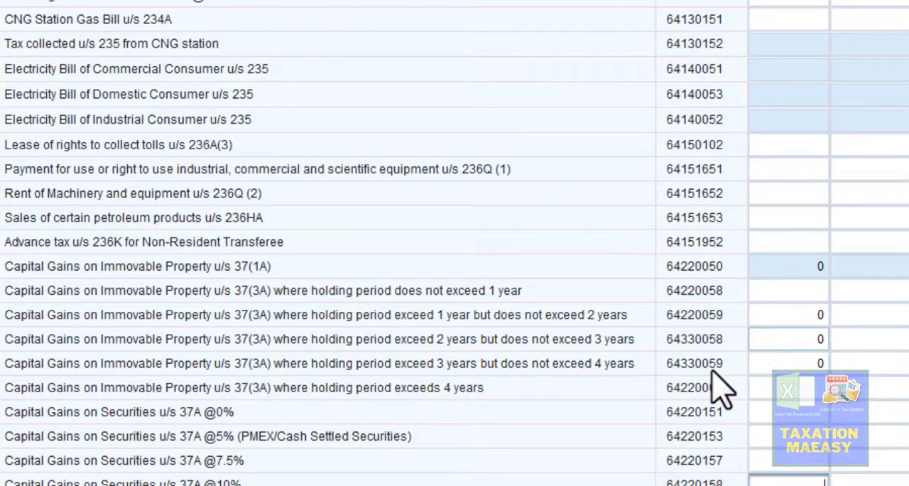
click(782, 477)
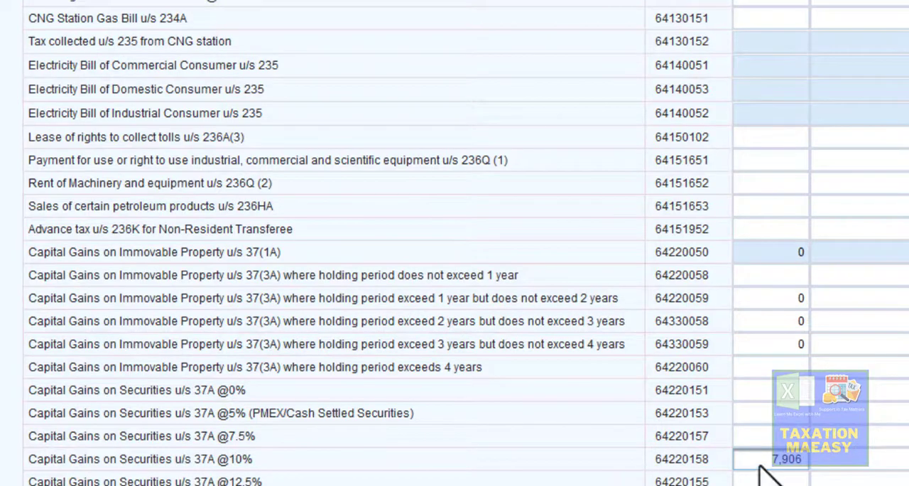
click(827, 462)
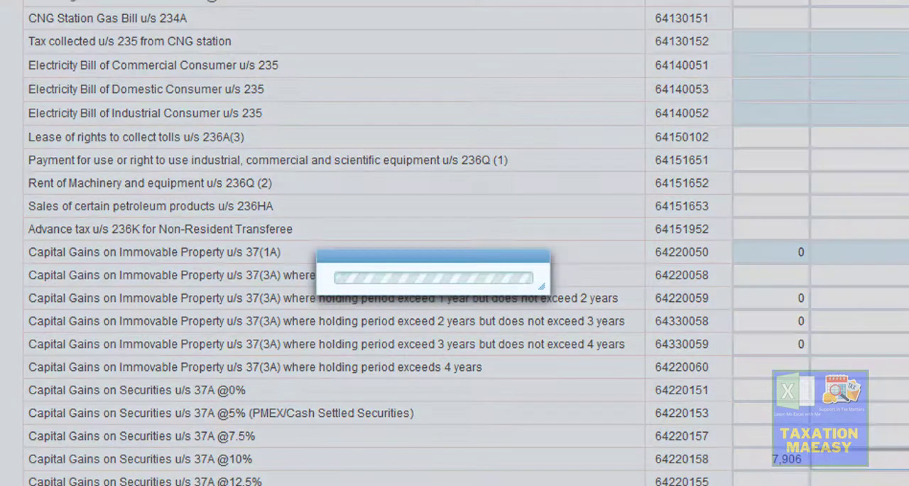
key(alt+Tab)
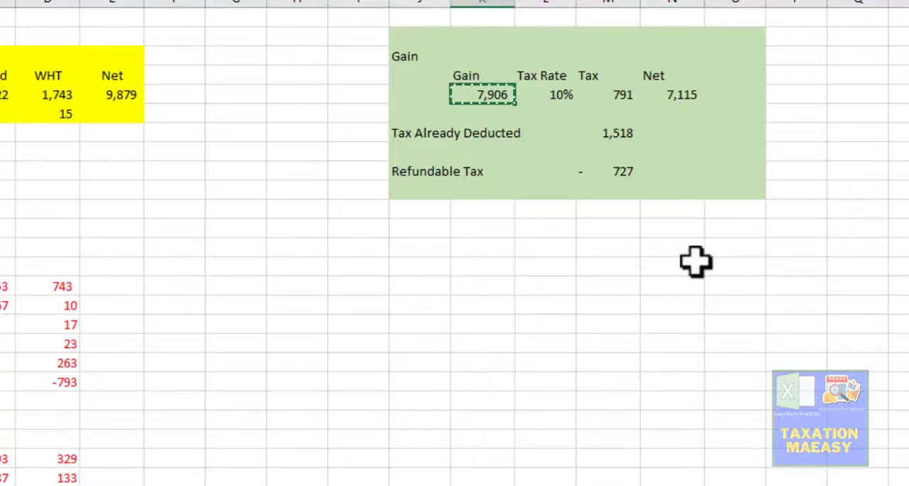
click(619, 95)
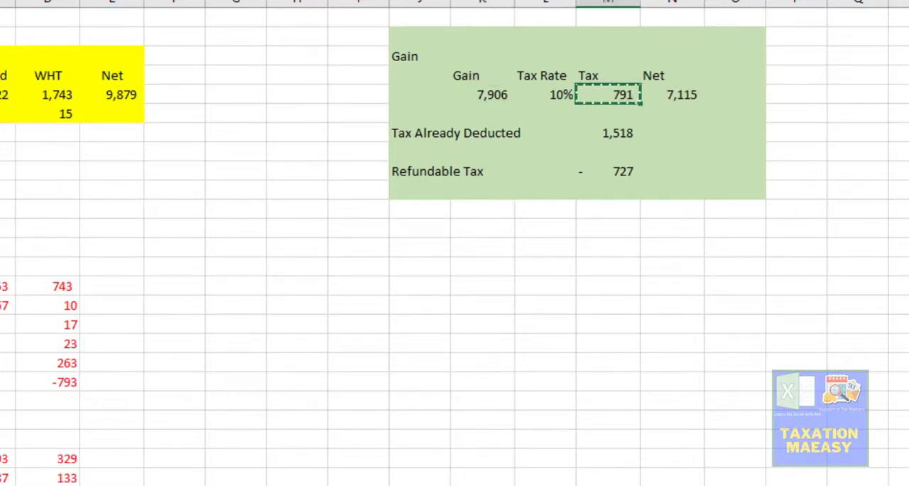
key(alt+Tab)
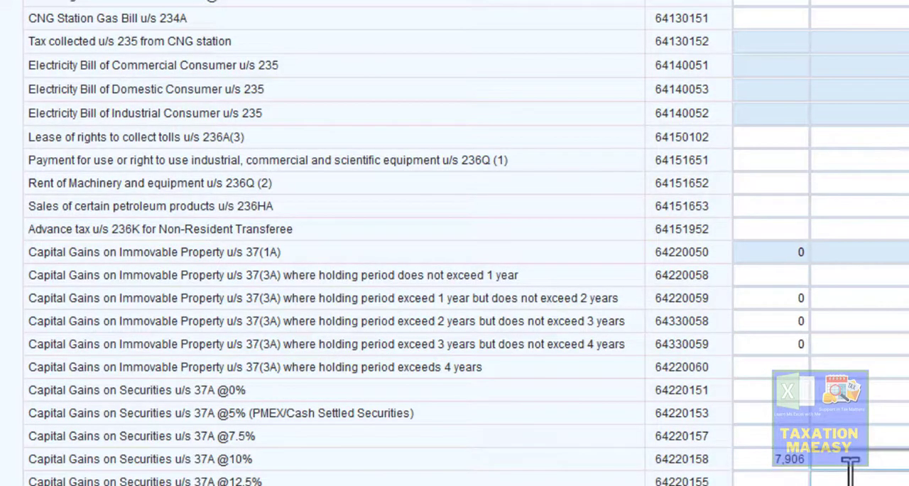
key(ctrl+v)
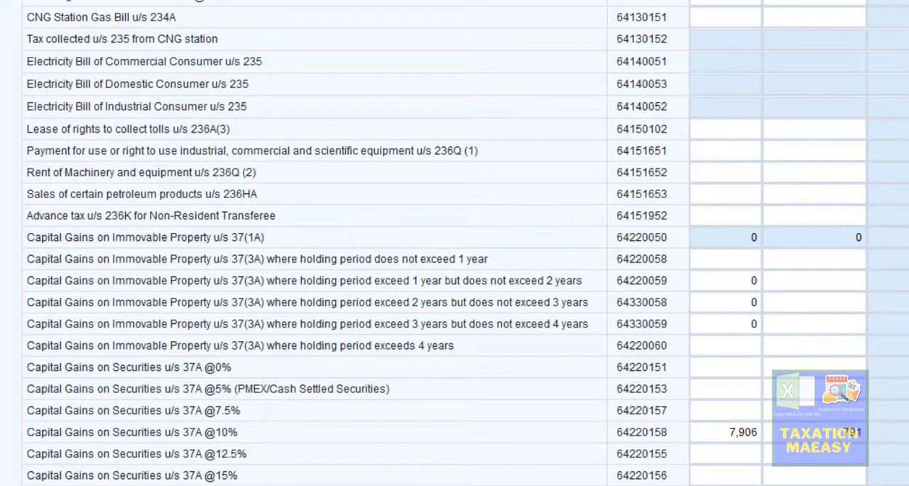
scroll(455, 243, up, 15)
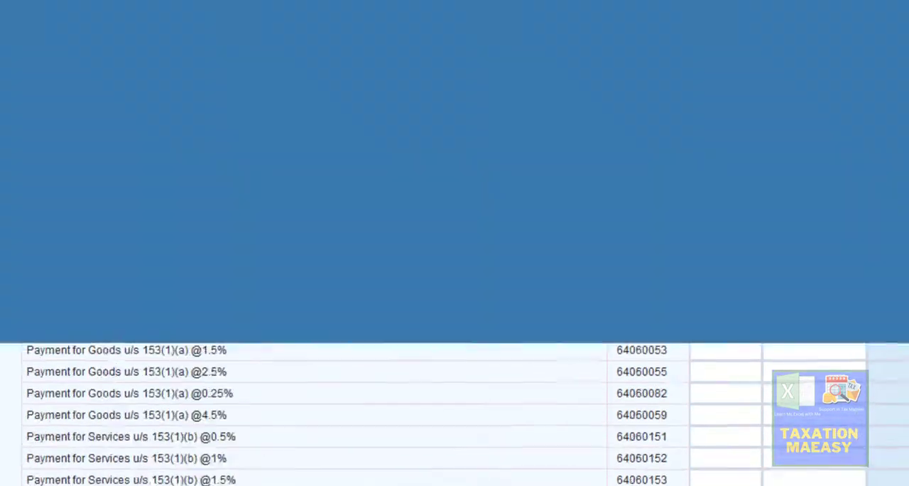
scroll(455, 243, up, 3)
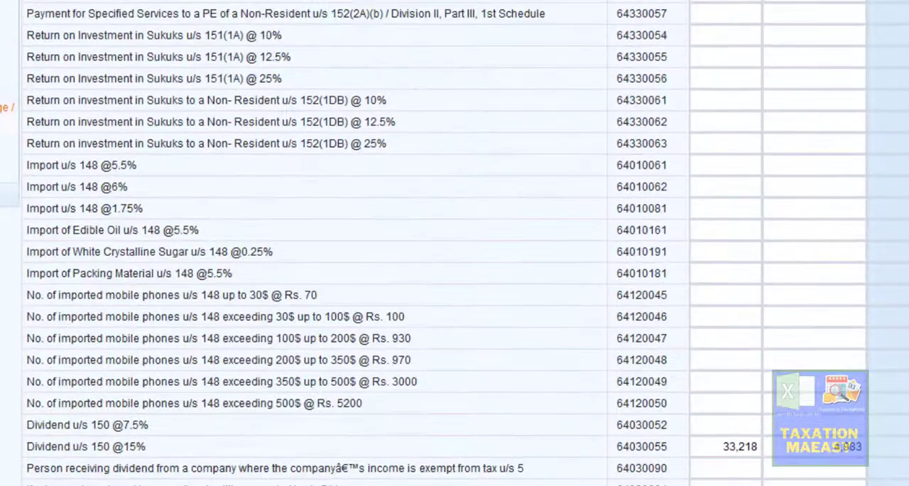
- Recalculate the Final / Fixed / Minimum tax section of the return in Iris
scroll(454, 243, up, 5)
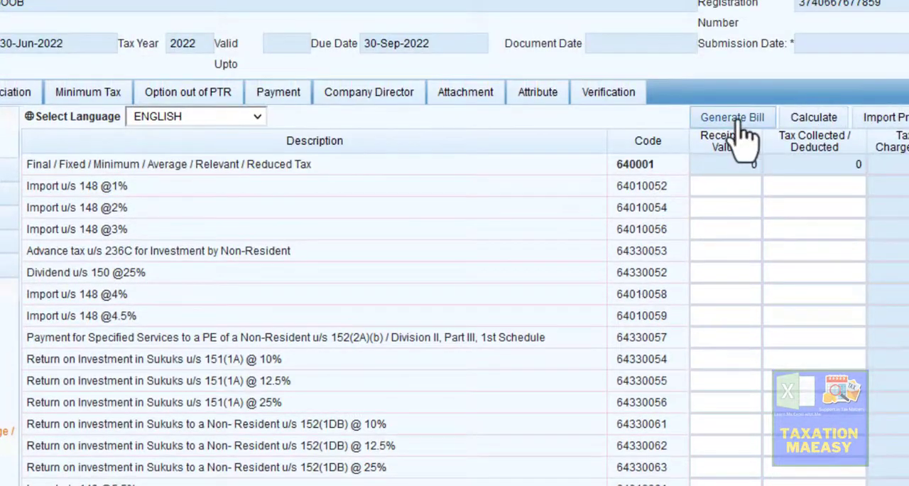
click(813, 122)
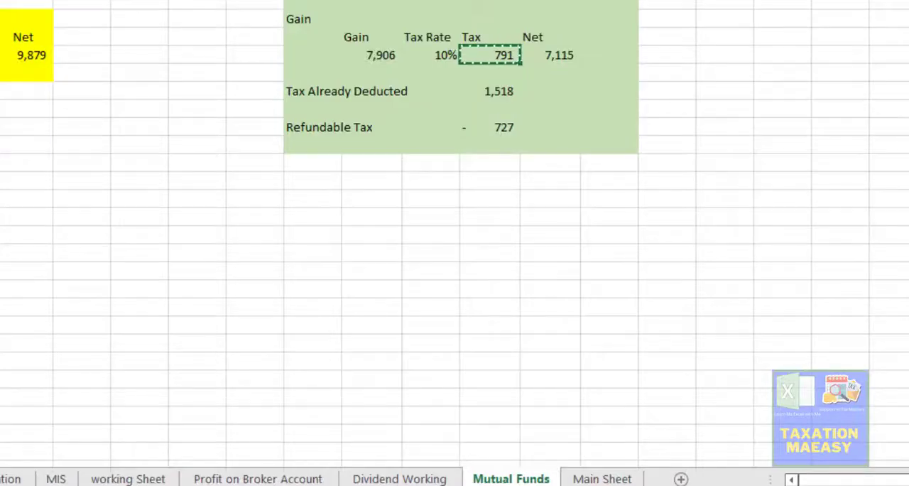
- Check the Profit on Broker Account sheet in Excel, and in Iris search for "profit on debt" up to the u/s 7B row
click(234, 479)
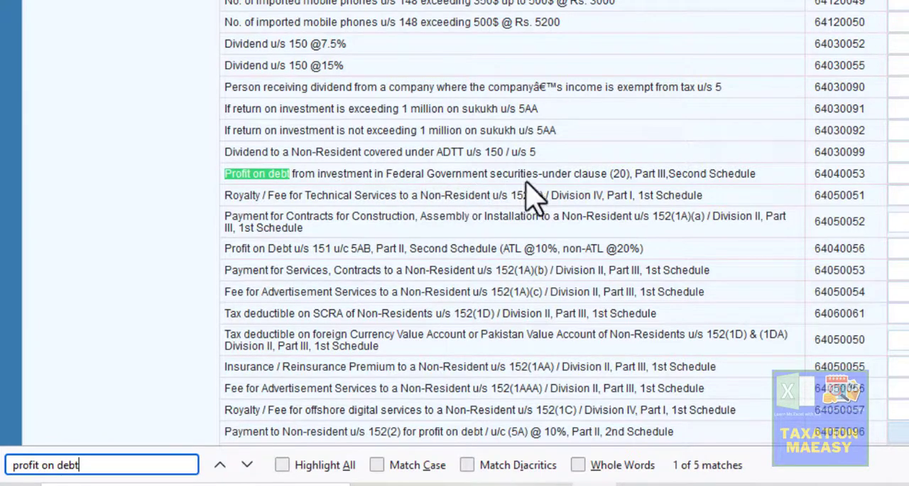
click(247, 465)
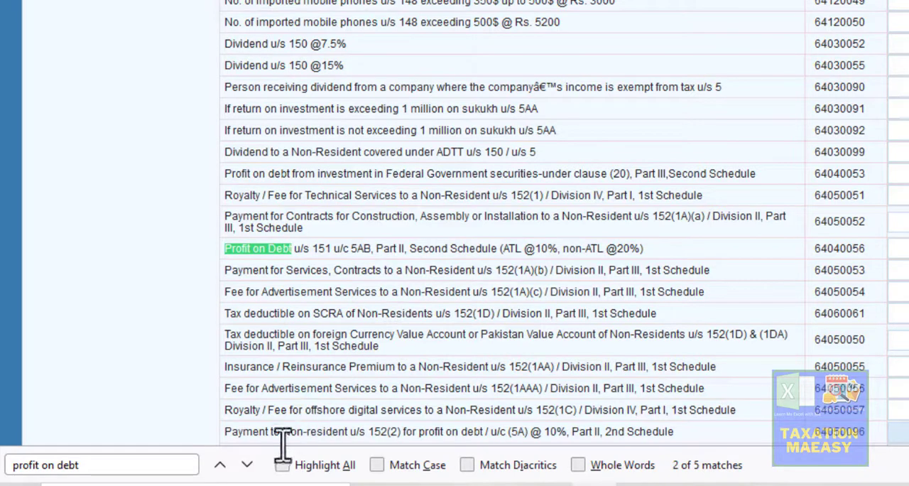
click(248, 465)
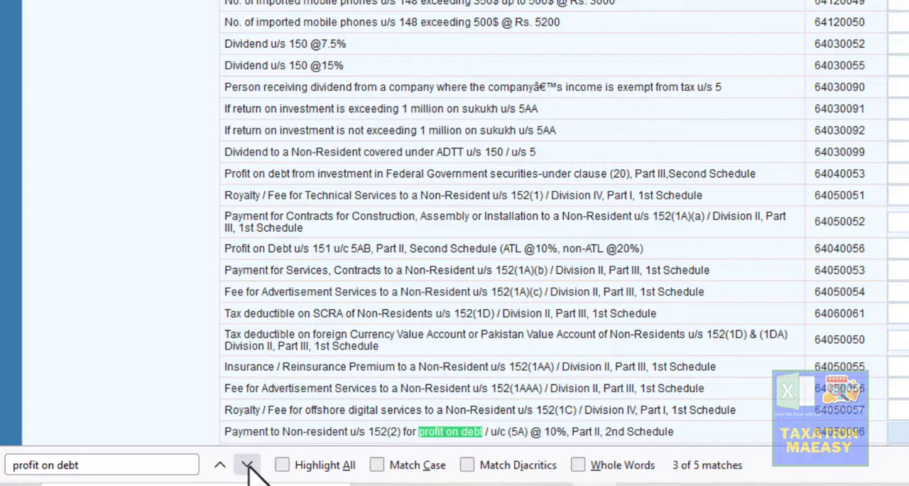
click(248, 464)
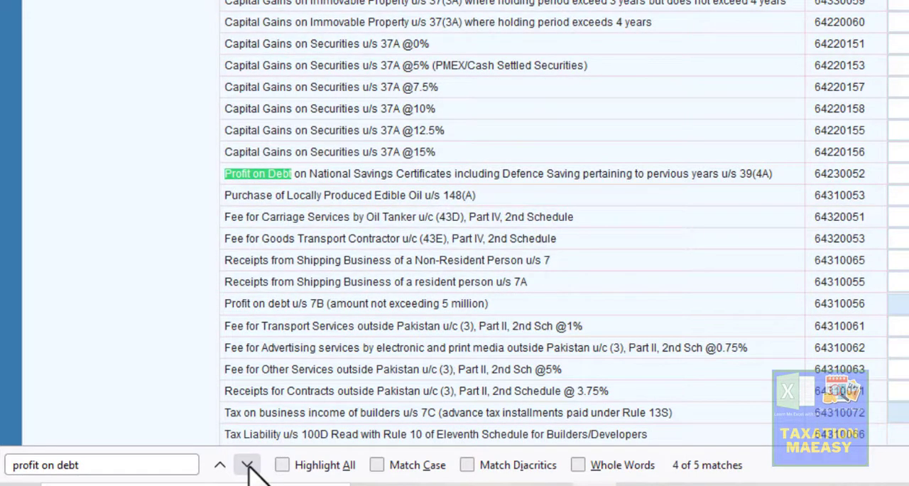
click(248, 465)
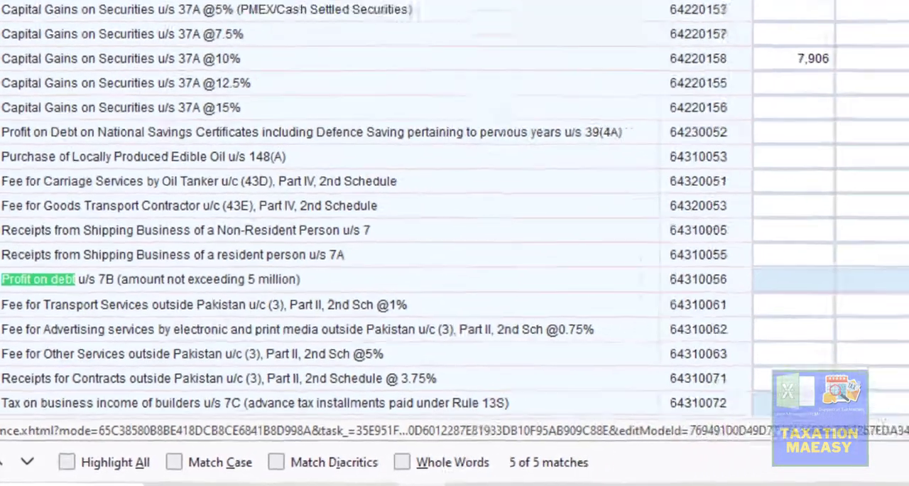
- Add an entry under Profit on debt u/s 7B (amount not exceeding 5 million) with investment Broker Account and contents Askari Securities
click(862, 319)
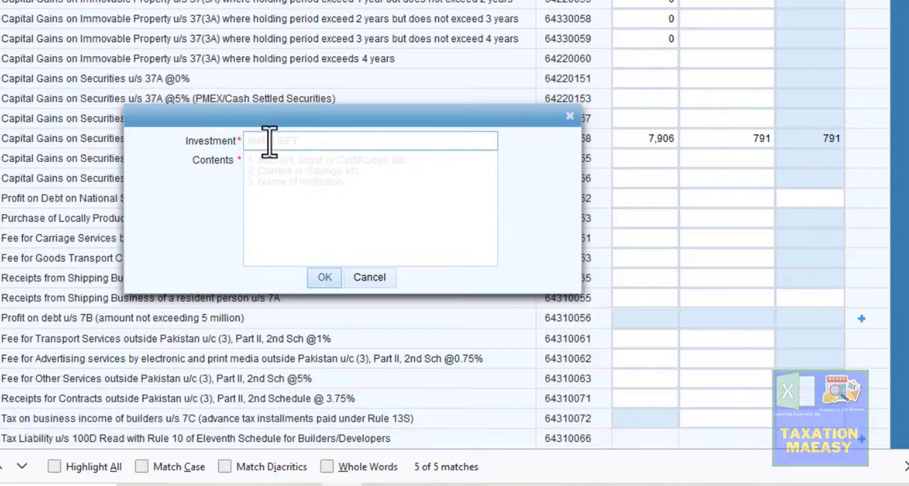
click(269, 142)
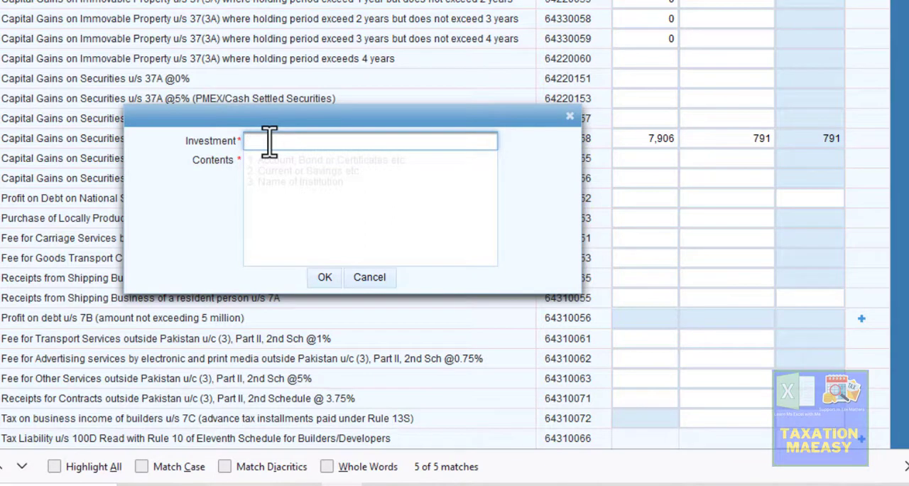
text(Broker A)
text(cco9u)
key(BackSpace)
key(BackSpace)
text(co9unt5)
key(BackSpace)
key(BackSpace)
key(BackSpace)
text(unt)
key(Tab)
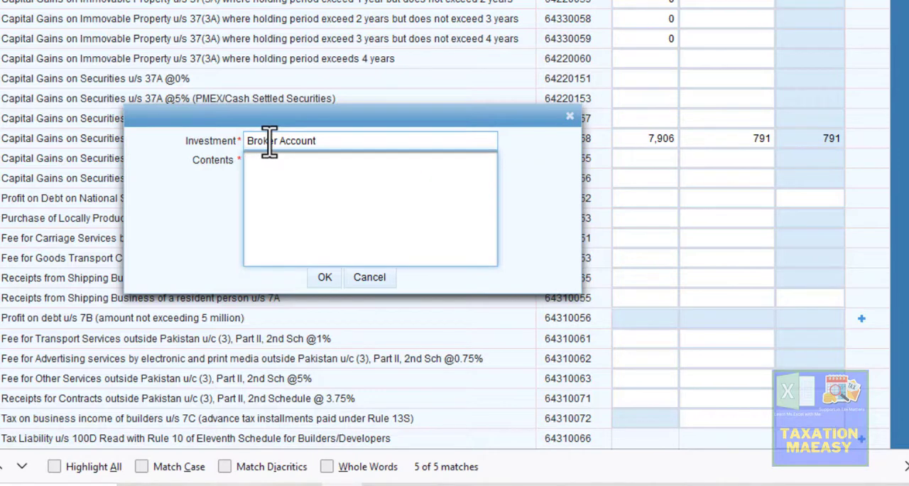
text(Askari Securities)
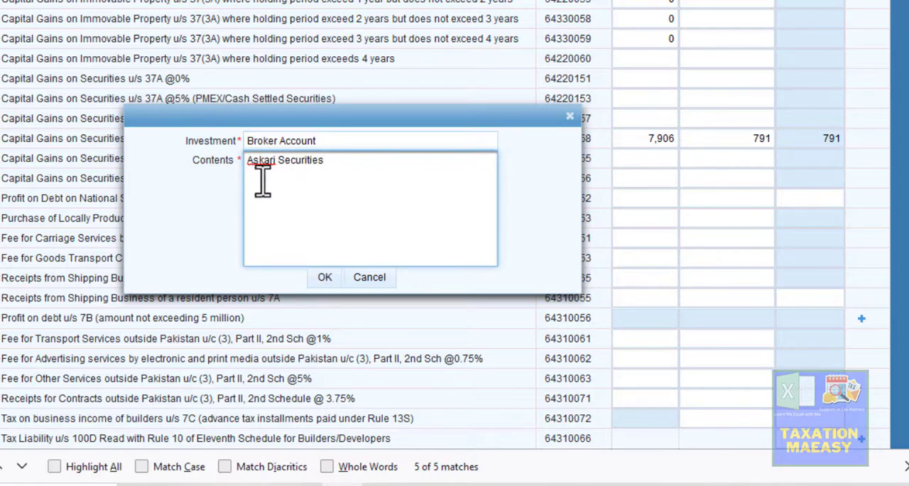
click(326, 278)
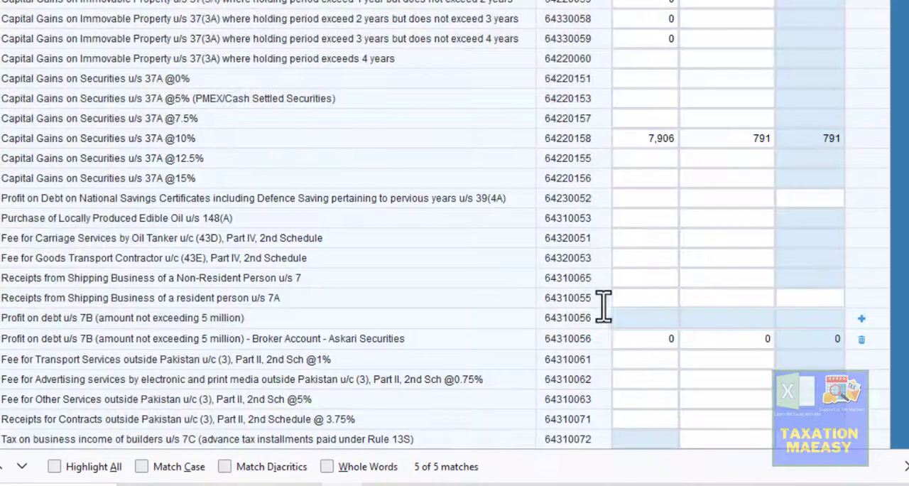
- Set the Broker Account entry's receipts to 2,628, taken from the amount in Excel's Profit on Broker Account sheet
click(666, 339)
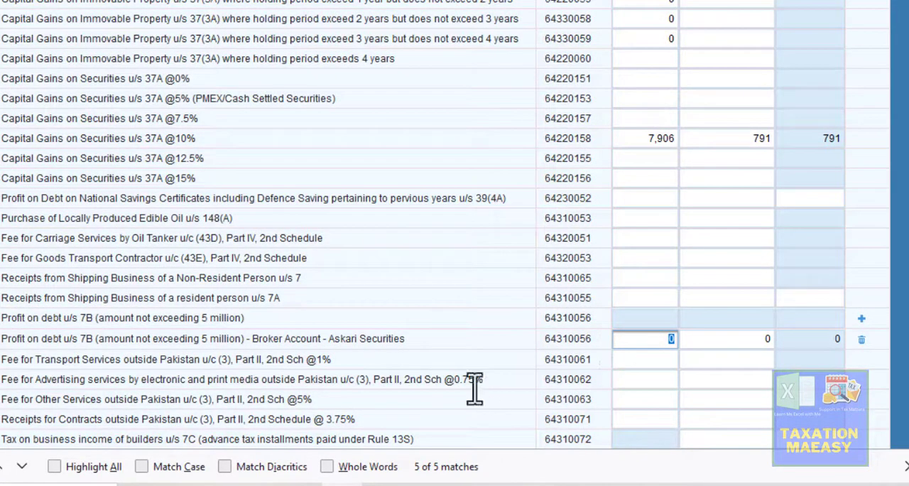
click(385, 484)
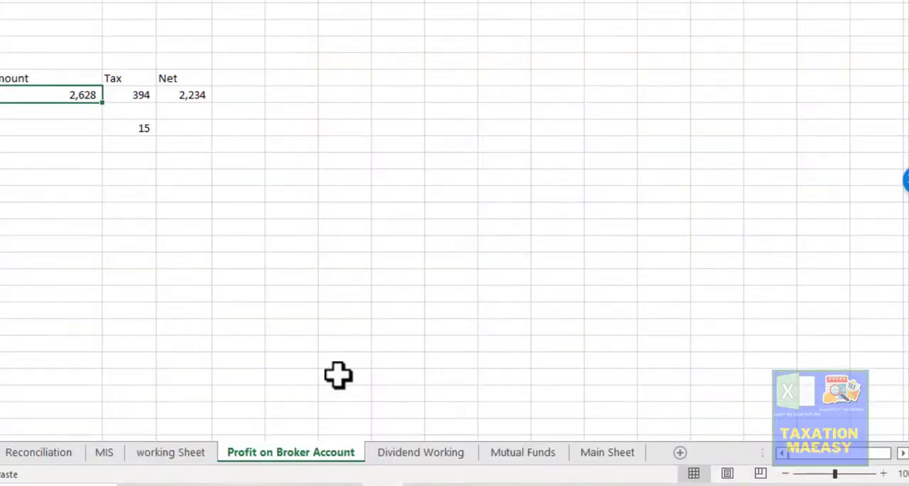
key(alt+Tab)
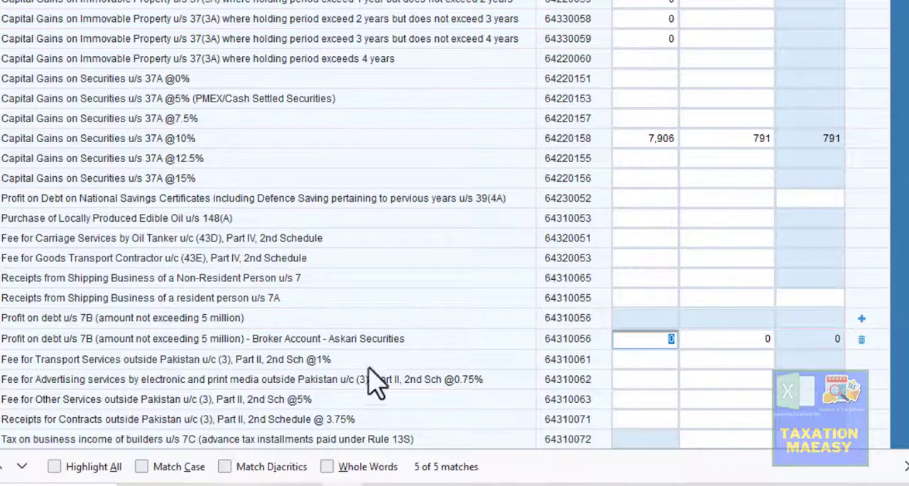
text(26)
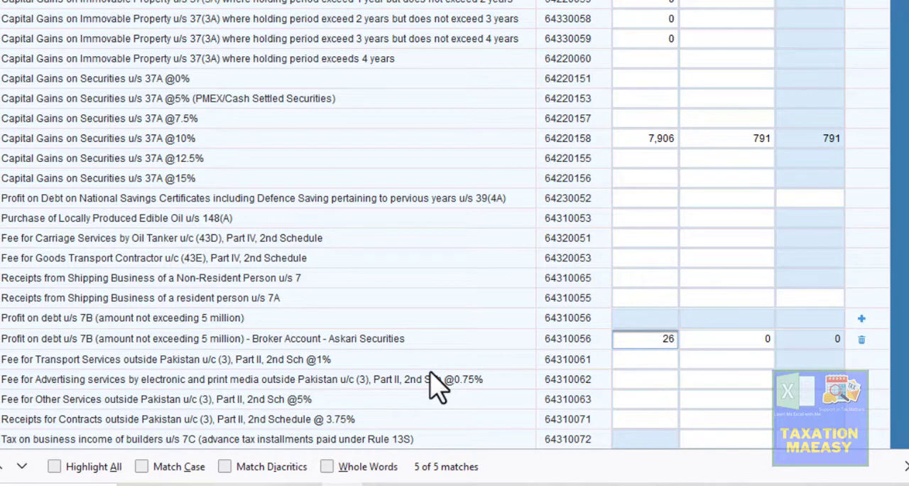
text(28)
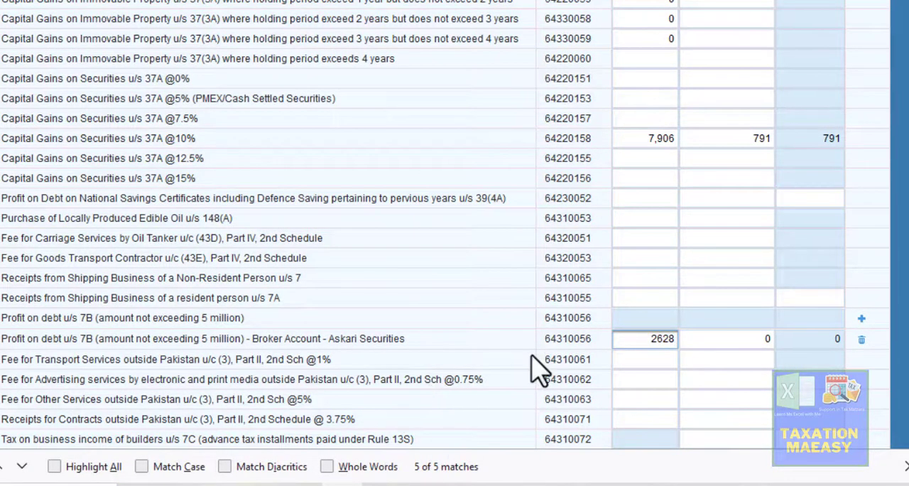
- Set the tax deducted for the Broker Account entry to 394, taken from the Tax cell in Excel's Profit on Broker Account sheet
click(724, 334)
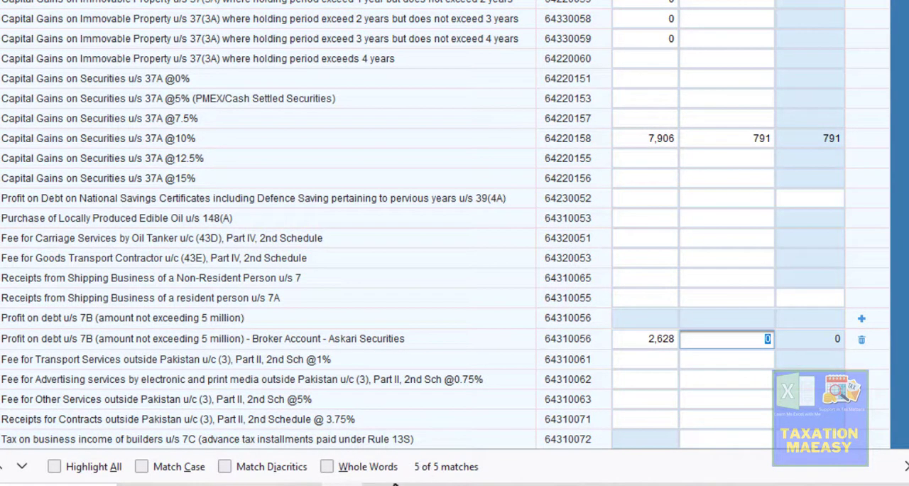
click(384, 484)
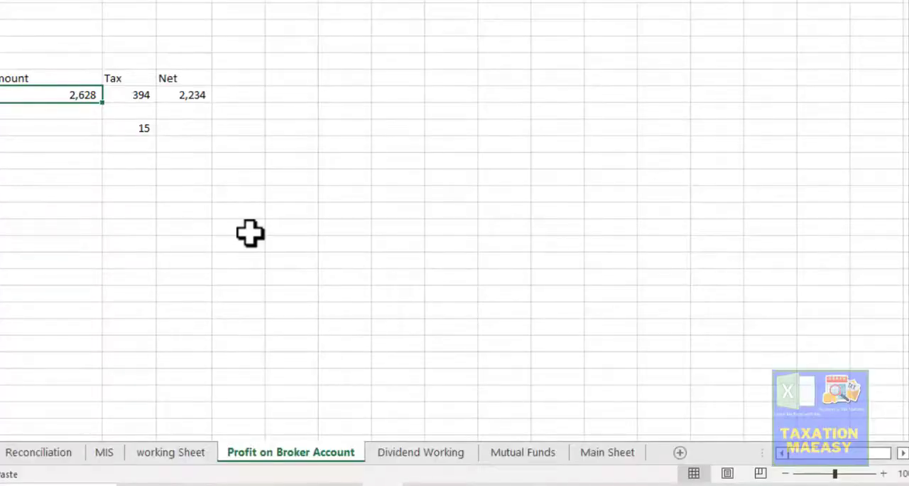
click(144, 94)
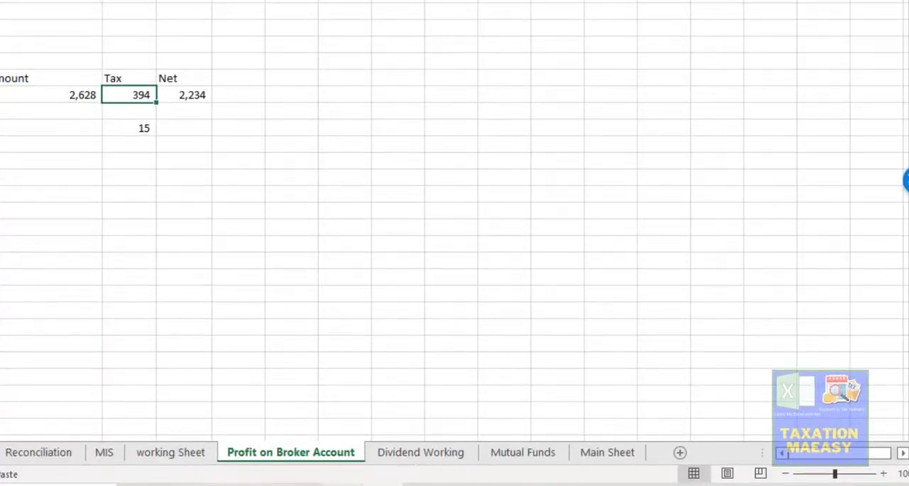
click(344, 485)
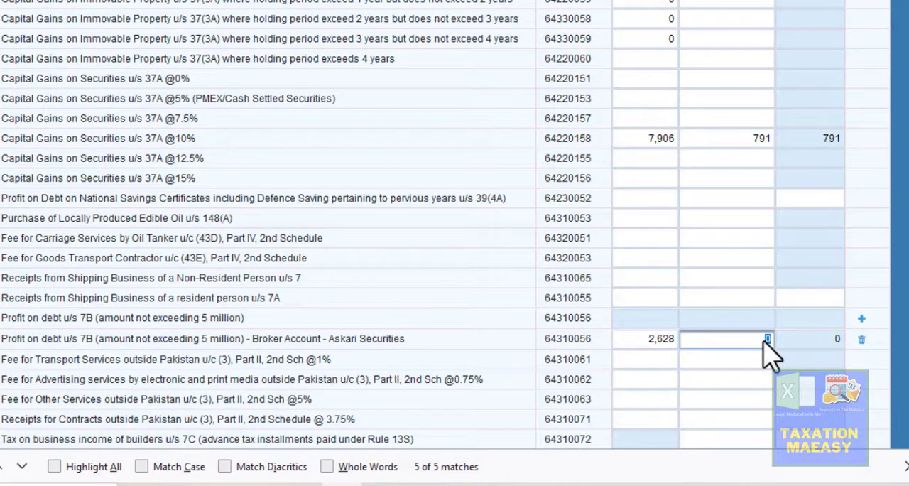
text(394)
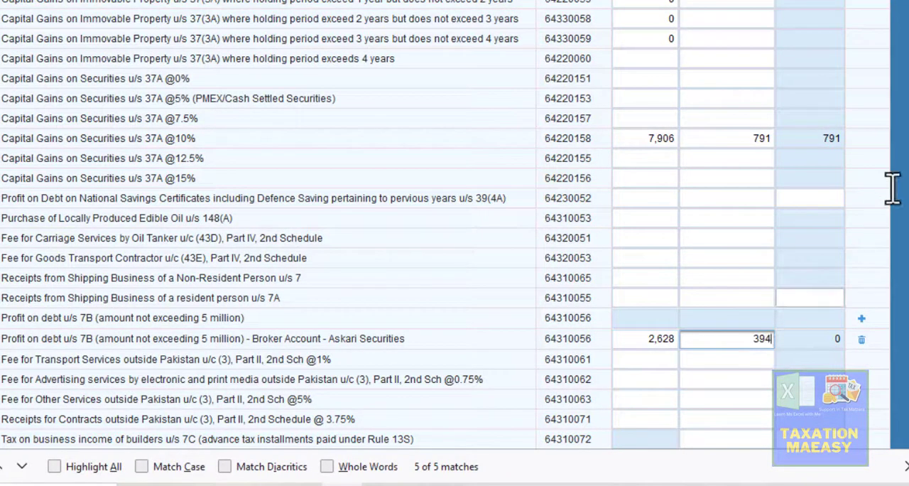
click(893, 191)
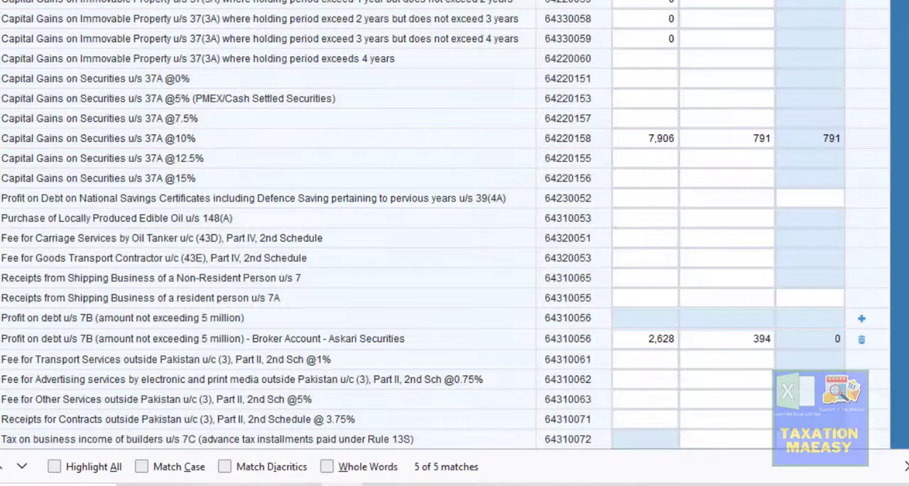
- Recalculate the return and check the tax collected and tax chargeable totals of the Final / Fixed tax row
scroll(445, 224, up, 20)
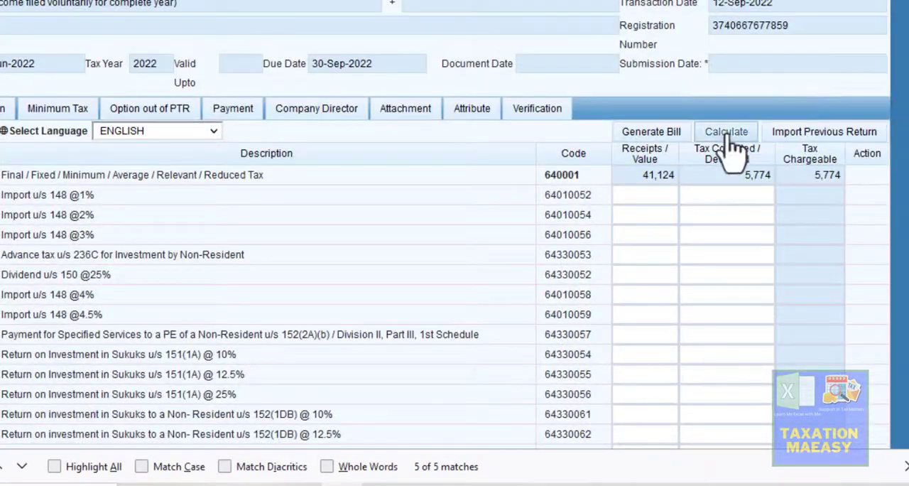
click(729, 139)
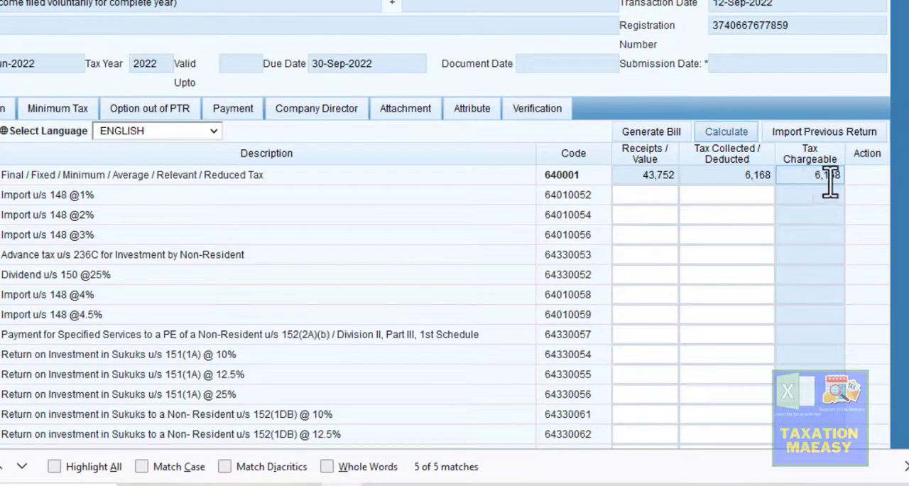
click(739, 179)
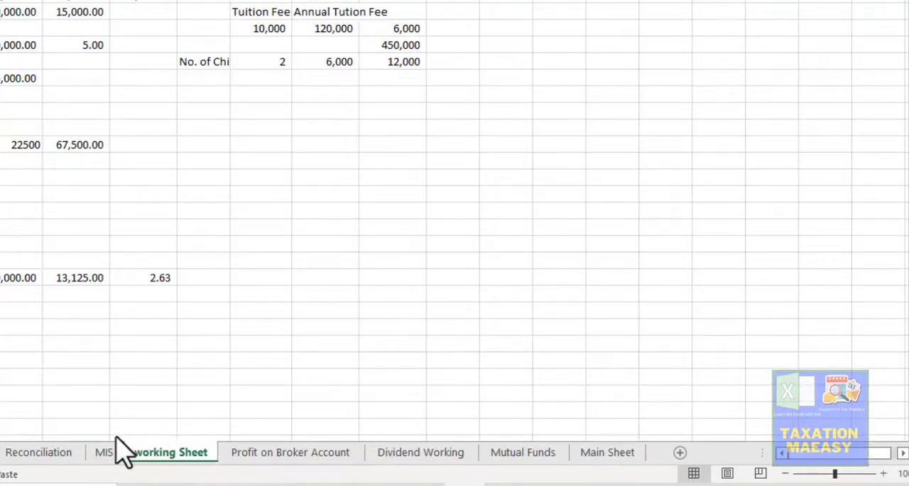
- In Excel, review the tax deduction records on the MIS sheet
click(105, 449)
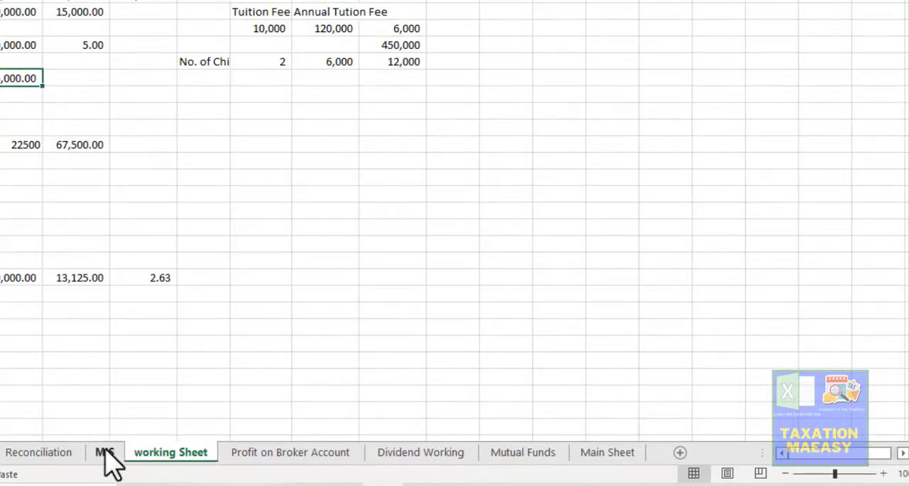
click(105, 452)
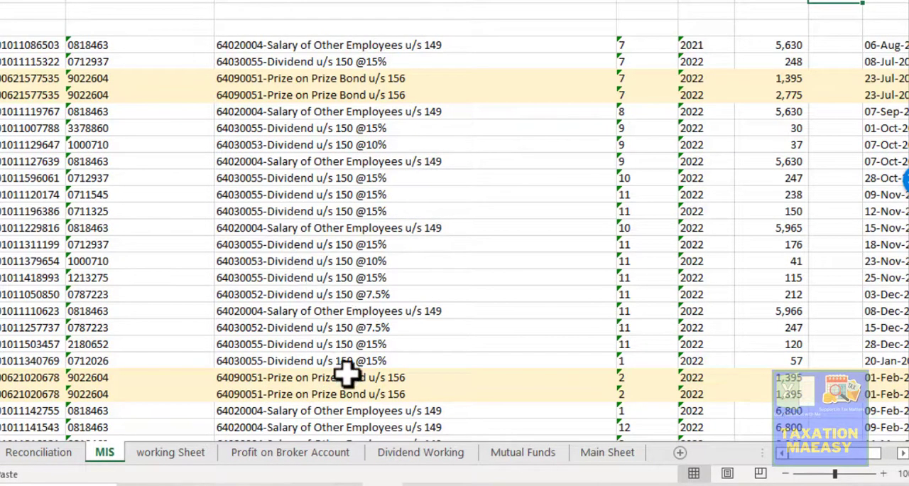
- Switch back to Iris and close the return, accepting the loss of unsaved data
click(343, 484)
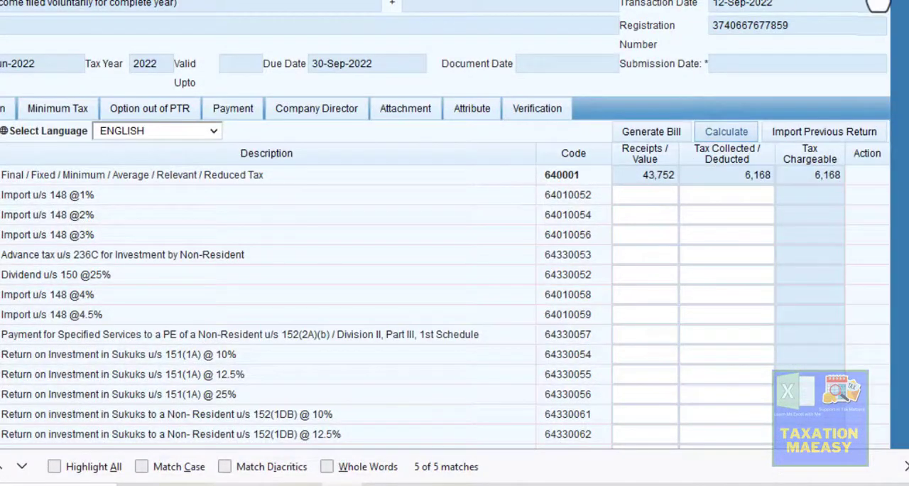
click(894, 6)
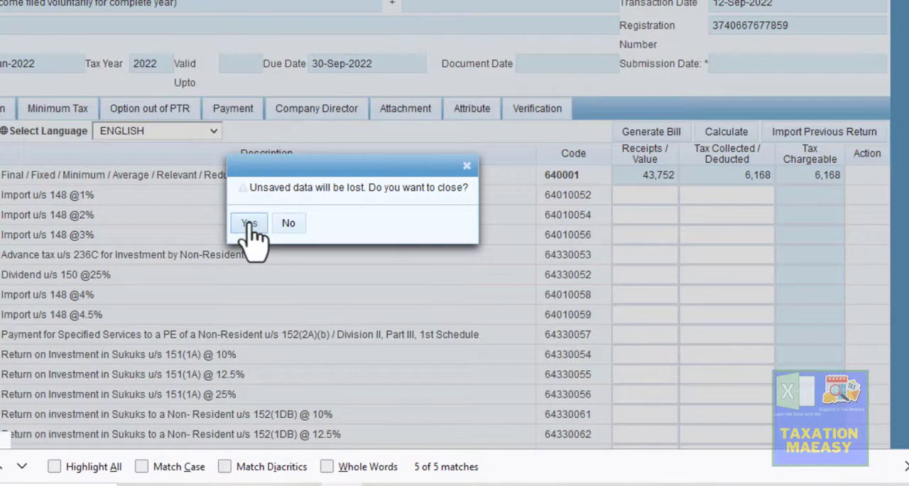
click(248, 223)
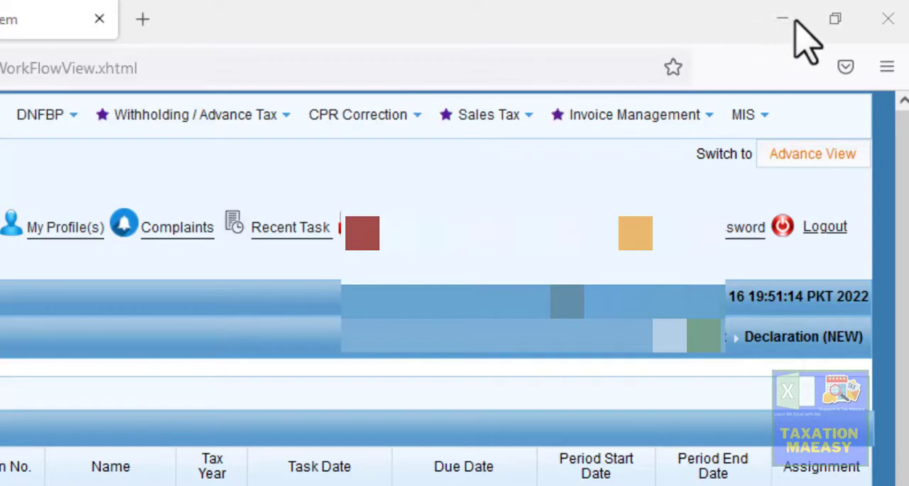
- Open the MIS Information Center in Iris and display its Payment Details search form
click(743, 122)
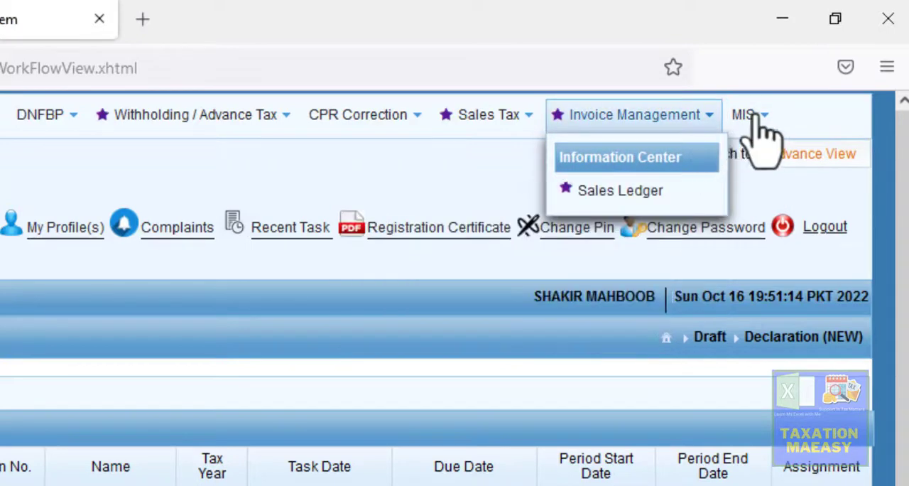
click(760, 133)
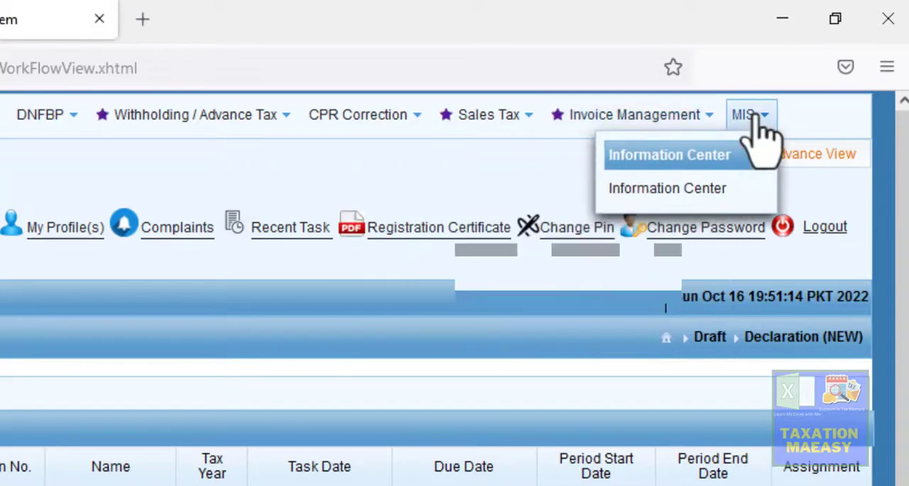
click(692, 191)
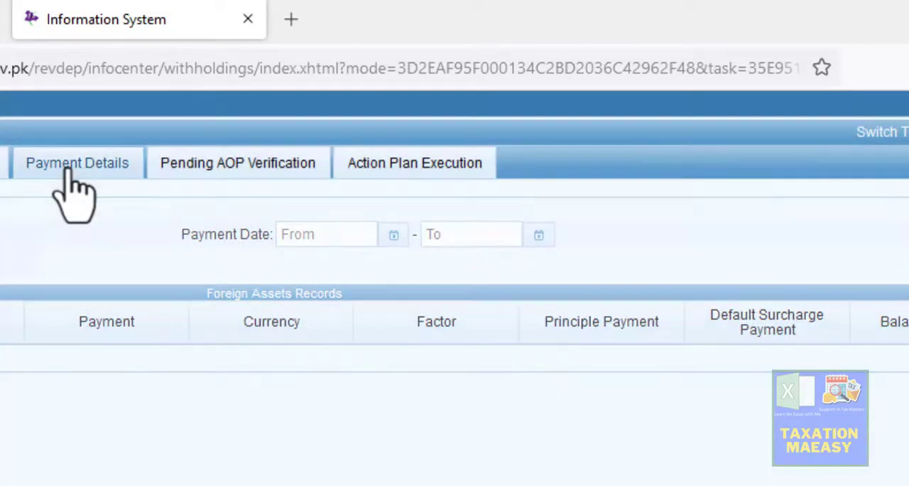
click(71, 173)
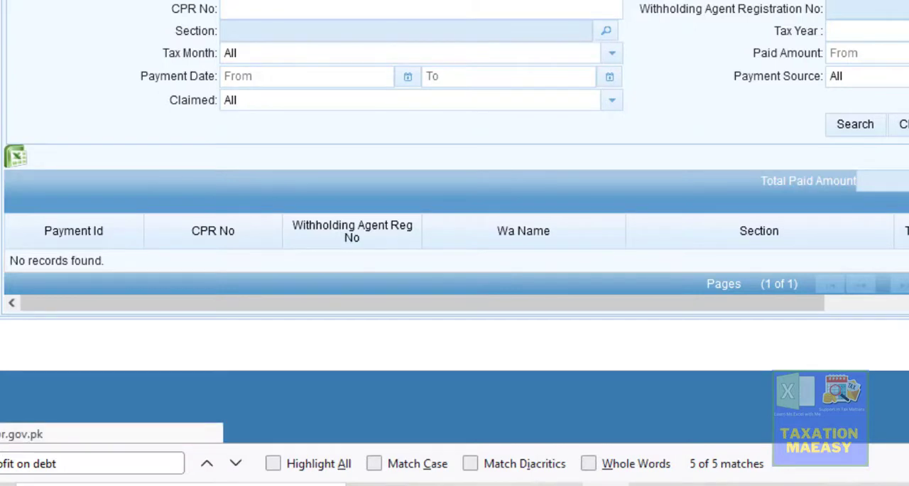
- Switch to Excel and review the dividend and Prize on Prize Bond deduction records on the MIS sheet
click(785, 85)
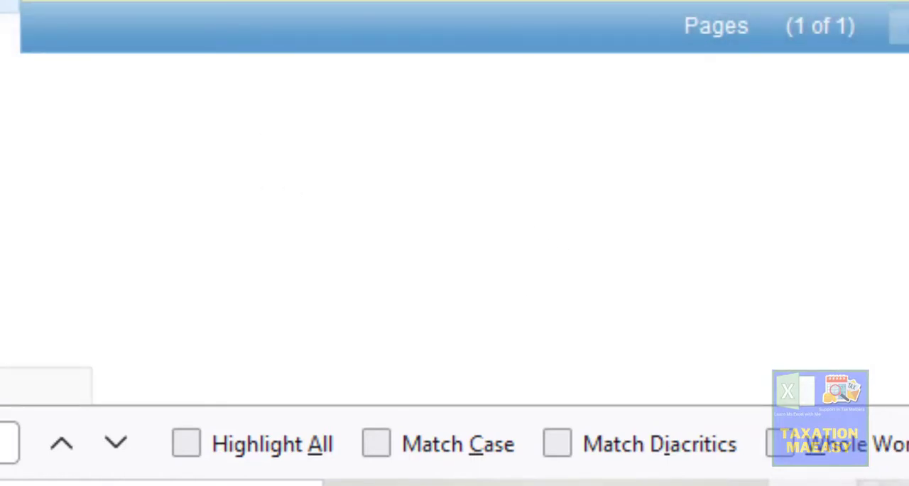
key(alt+Tab)
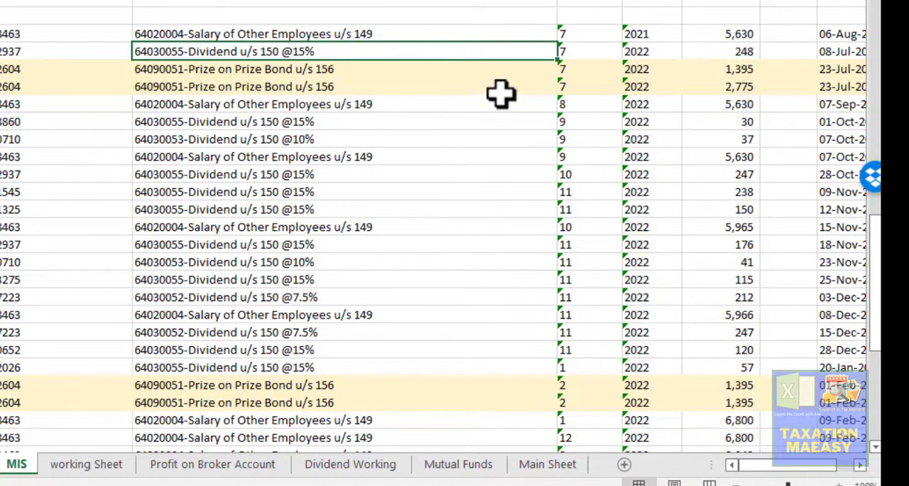
click(253, 125)
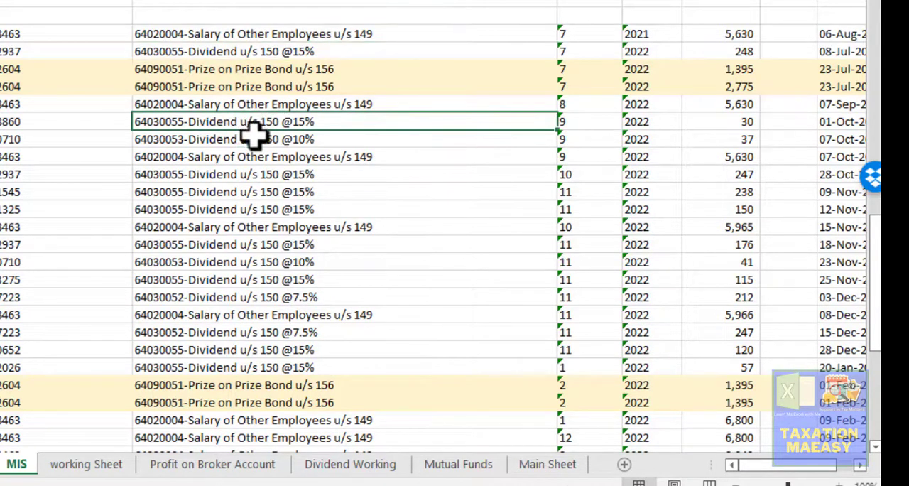
drag(255, 134, 255, 141)
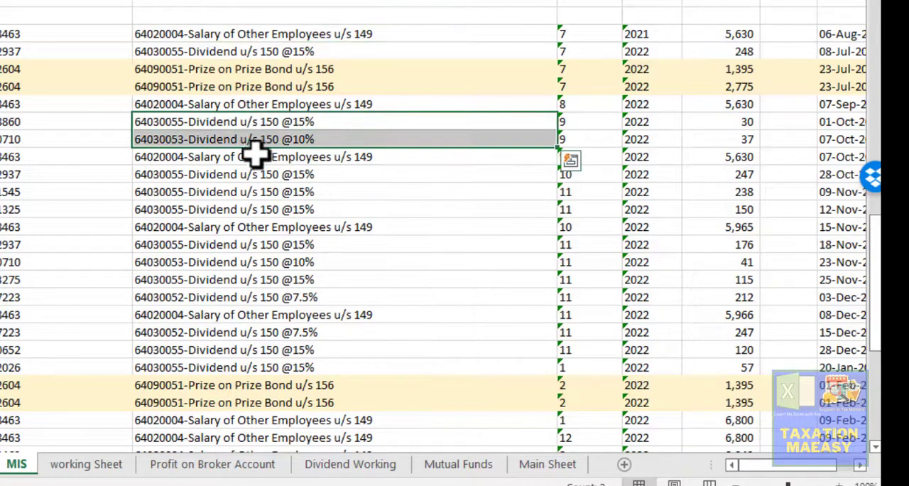
click(271, 71)
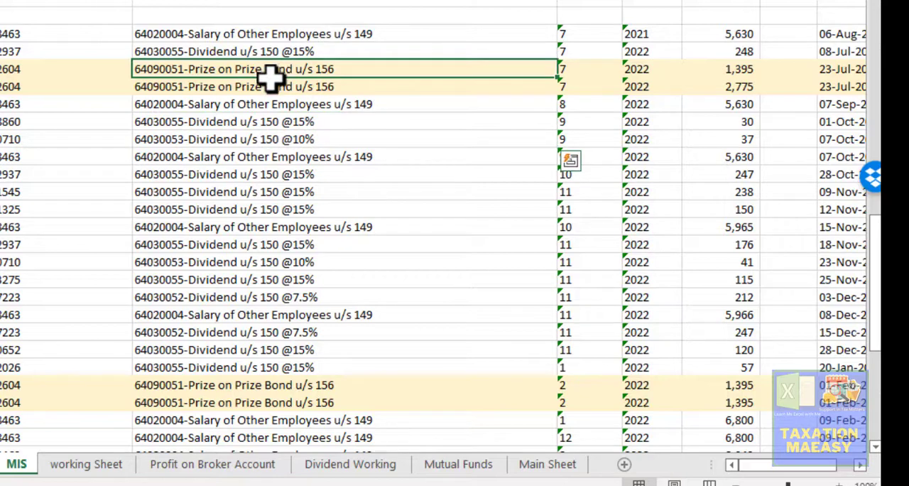
double_click(272, 78)
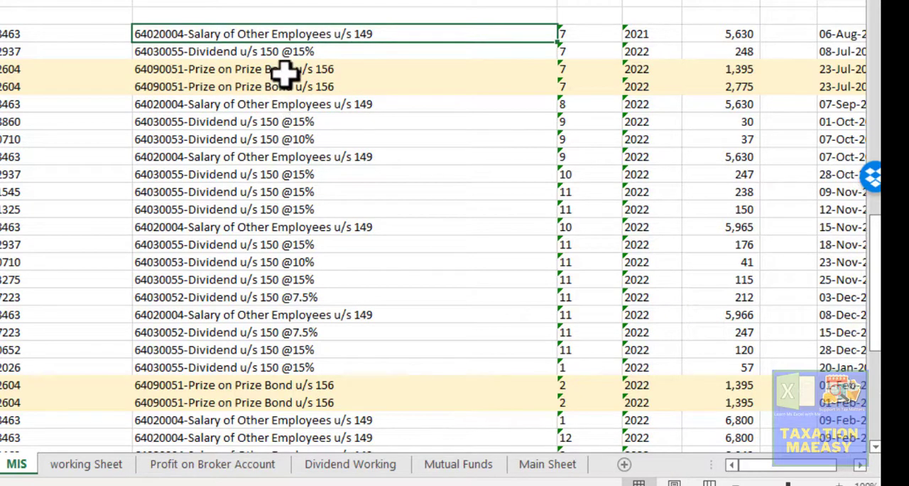
click(284, 71)
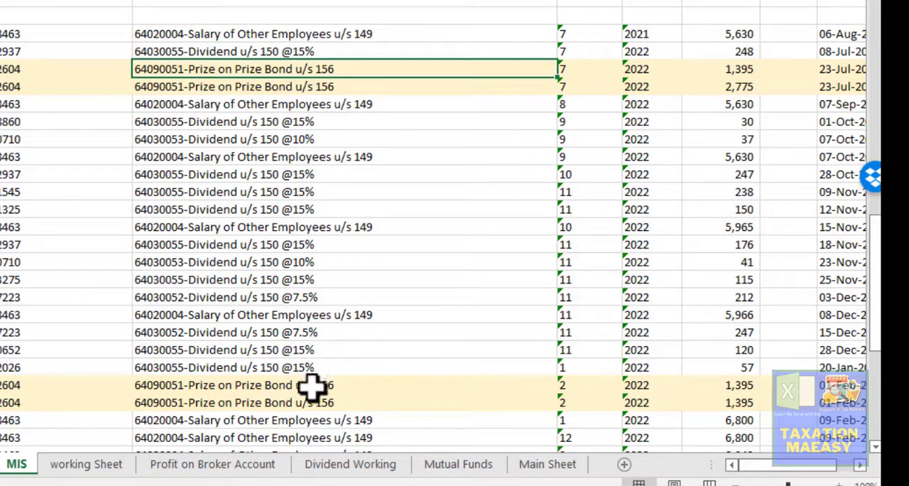
click(735, 71)
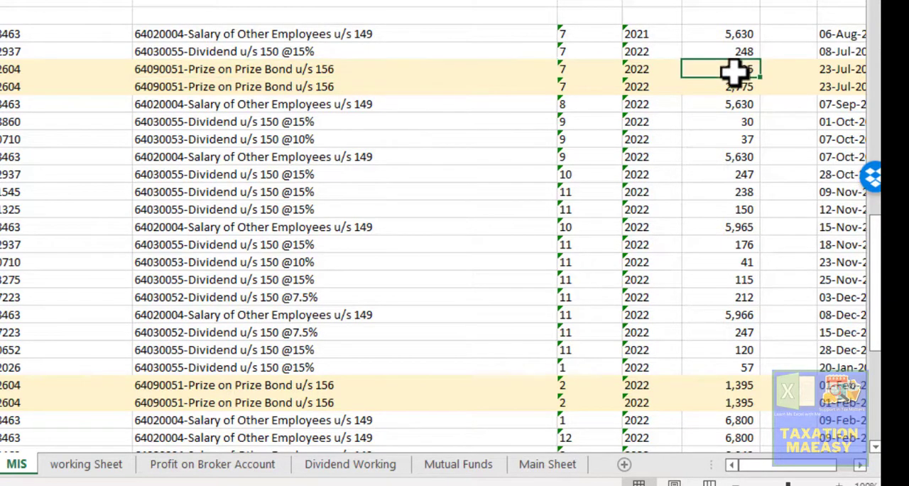
click(734, 87)
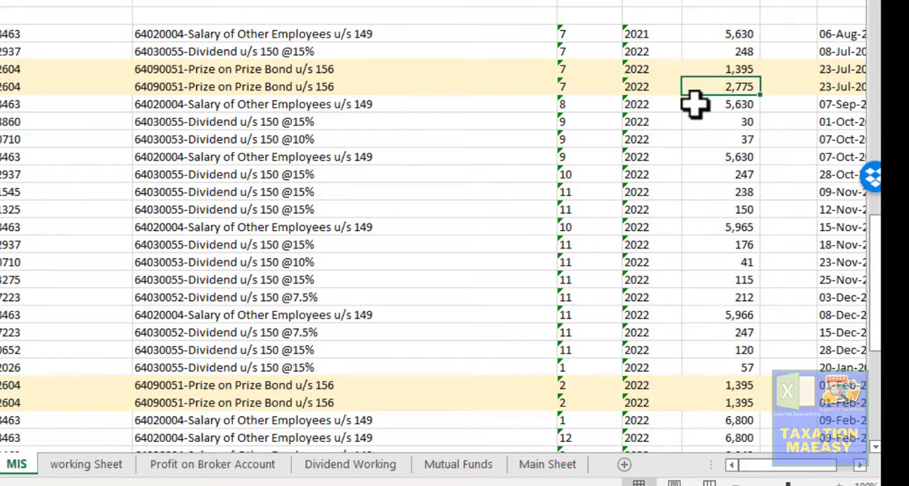
- Beside the first July Prize Bond record, calculate the gross prize by dividing its 1,395 tax by 15%
click(778, 72)
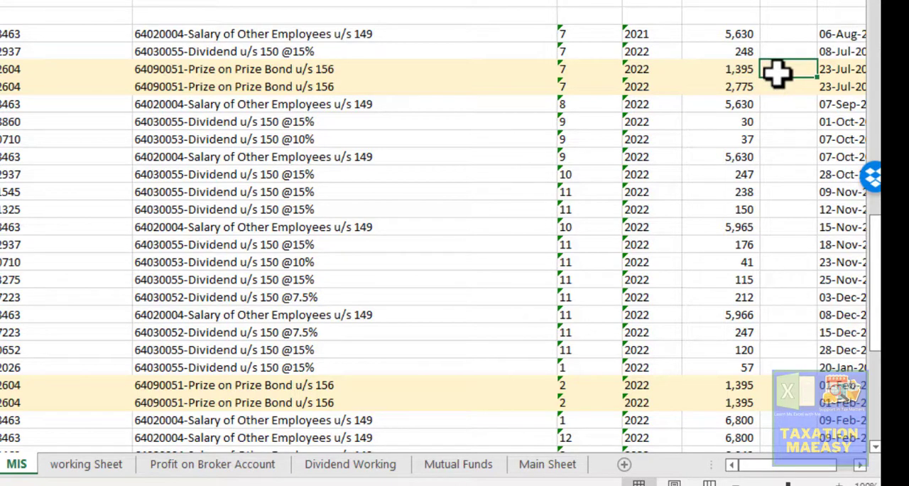
key(Left)
key(Right)
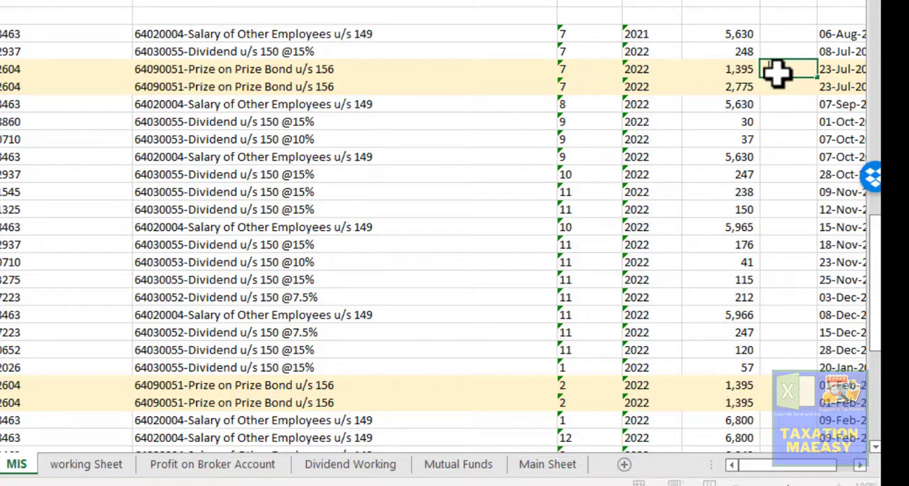
text(=)
key(Left)
key(Escape)
key(Return)
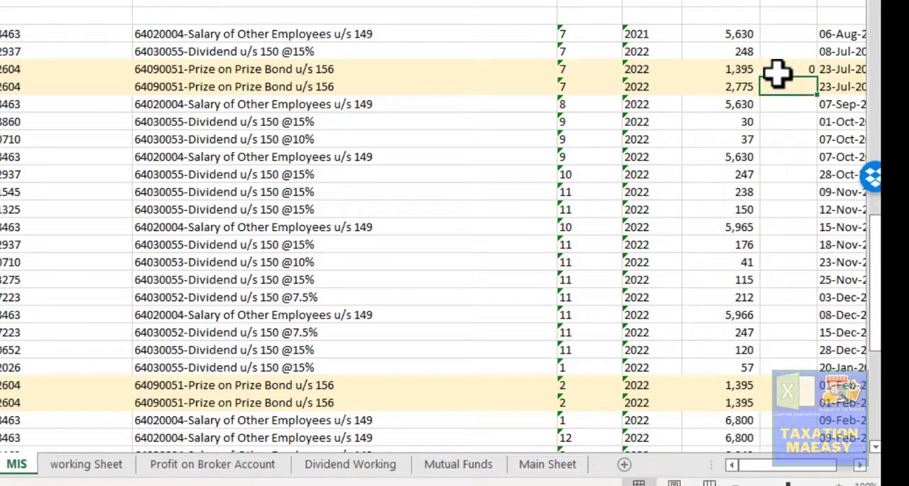
click(778, 71)
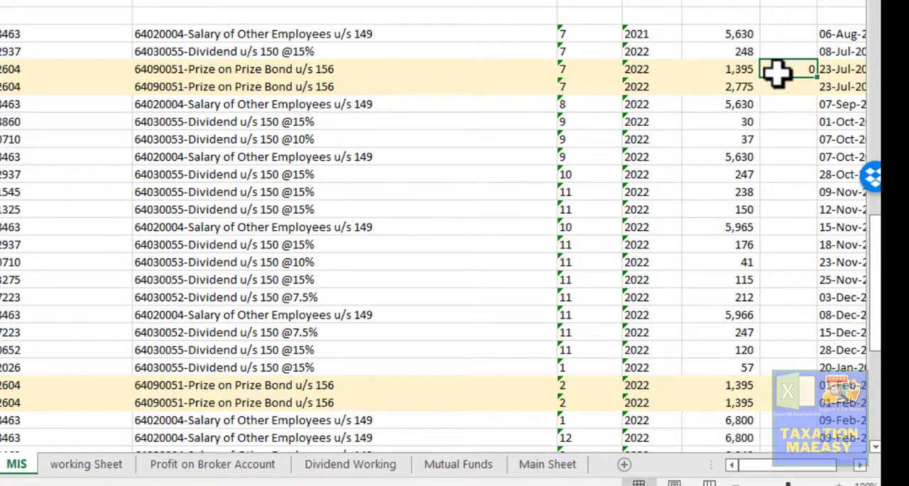
key(F2)
key(Left)
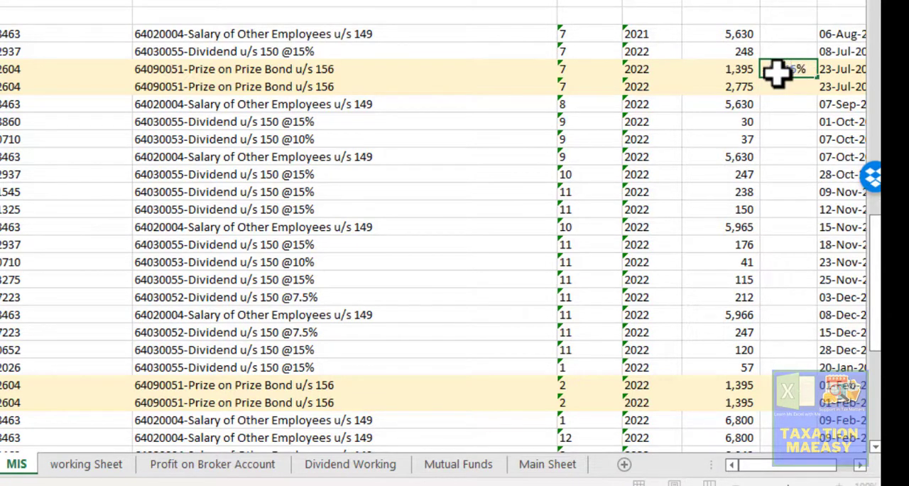
text(3)
key(Return)
key(Up)
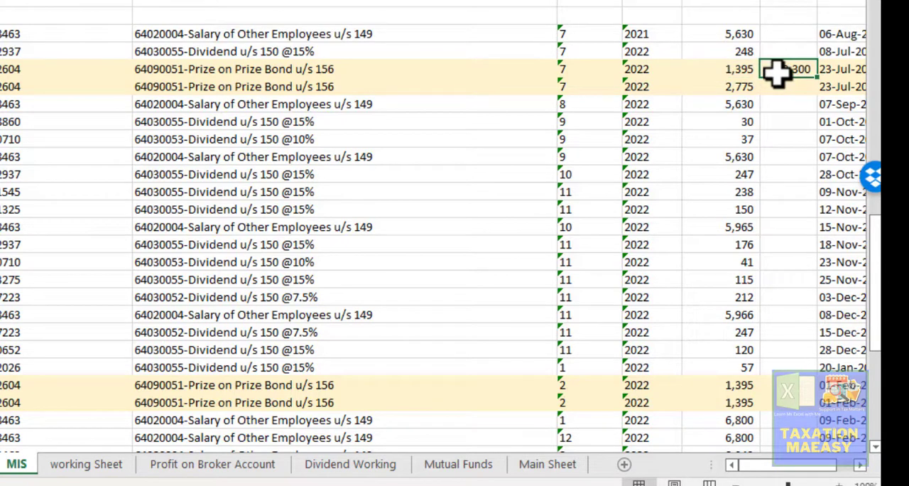
- Fill the gross prize formula into the second July Prize Bond row and both February Prize Bond rows
key(Down)
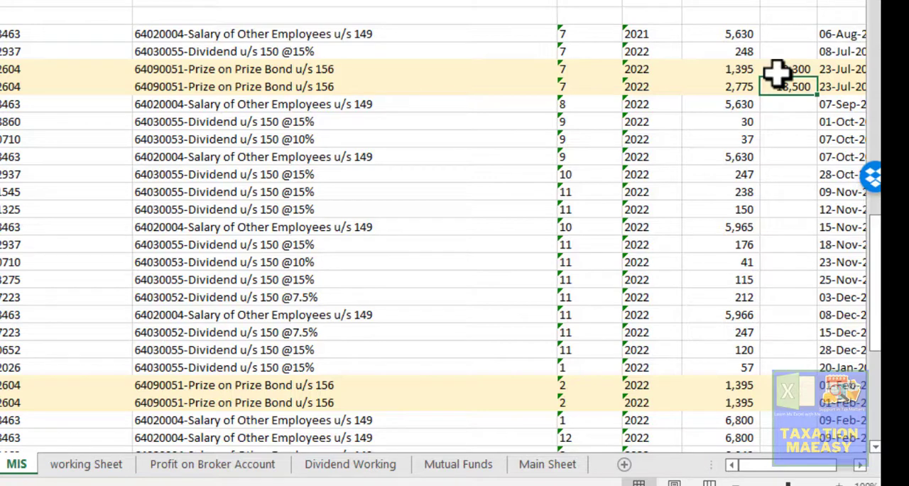
key(ctrl+c)
key(Down)
key(Down)
key(Down)
key(Down)
key(Down)
key(Down)
key(Down)
key(Down)
key(Down)
key(Down)
key(Down)
key(Down)
key(Down)
key(Down)
key(Down)
key(Down)
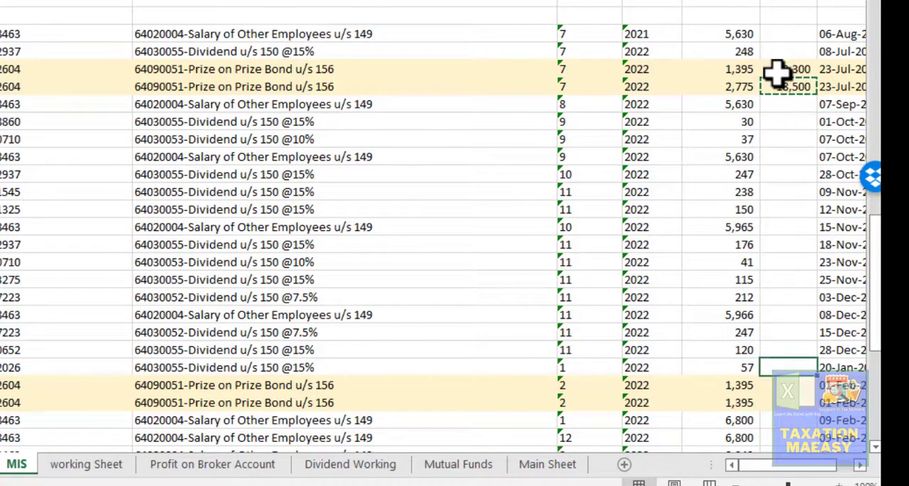
key(Down)
key(shift+Down)
key(ctrl+v)
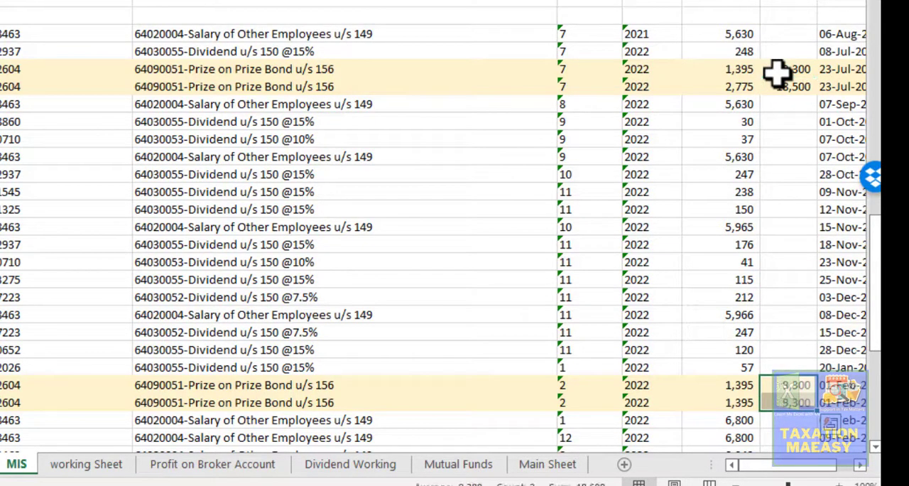
key(shift+Up)
key(shift+Down)
key(ctrl+v)
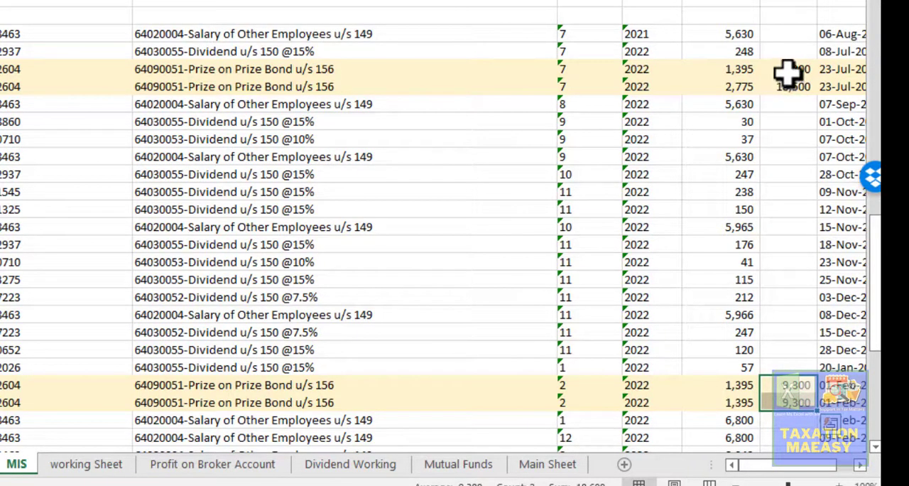
- Select the gross prize amounts of all the Prize Bond rows to read their sum
click(787, 71)
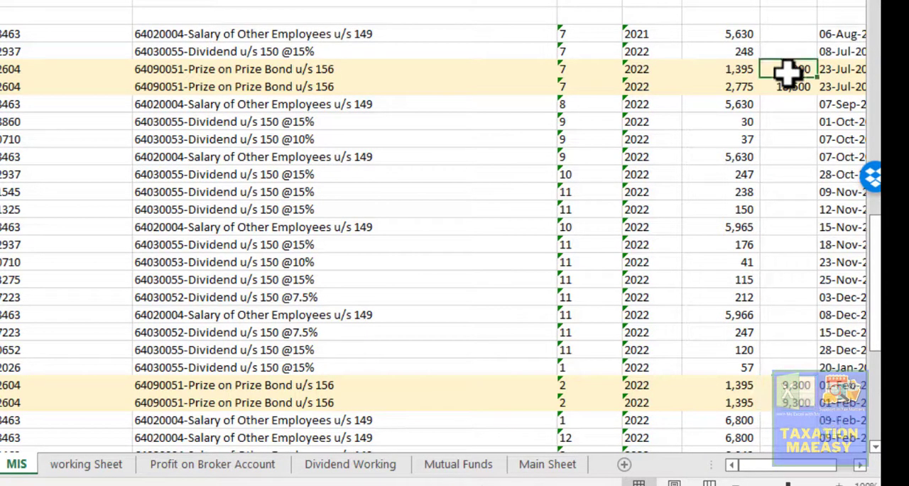
key(shift+Down)
key(shift+Down)
key(shift+Down)
key(shift+Down)
key(shift+Down)
key(shift+Down)
key(shift+Down)
key(shift+Down)
key(shift+Down)
key(shift+Down)
key(shift+Down)
key(shift+Down)
key(shift+Down)
key(shift+Down)
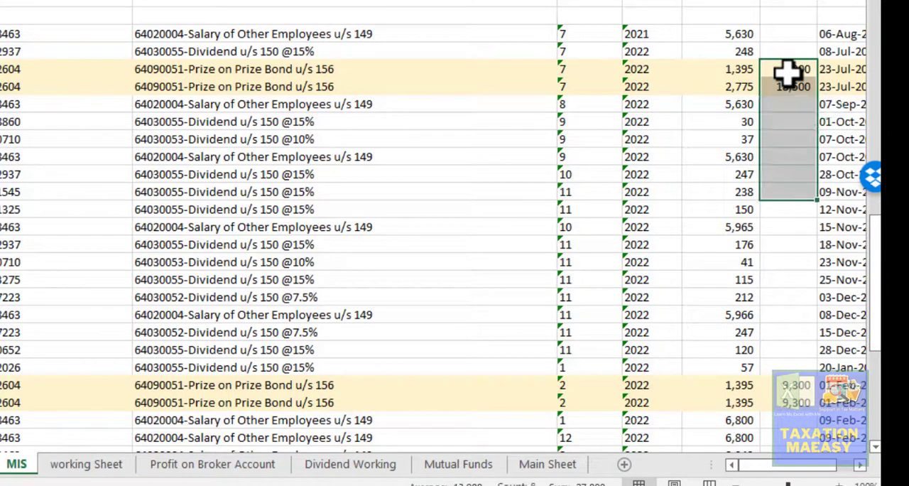
key(shift+Down)
key(shift+Down)
key(shift+Down)
key(shift+Down)
key(shift+Down)
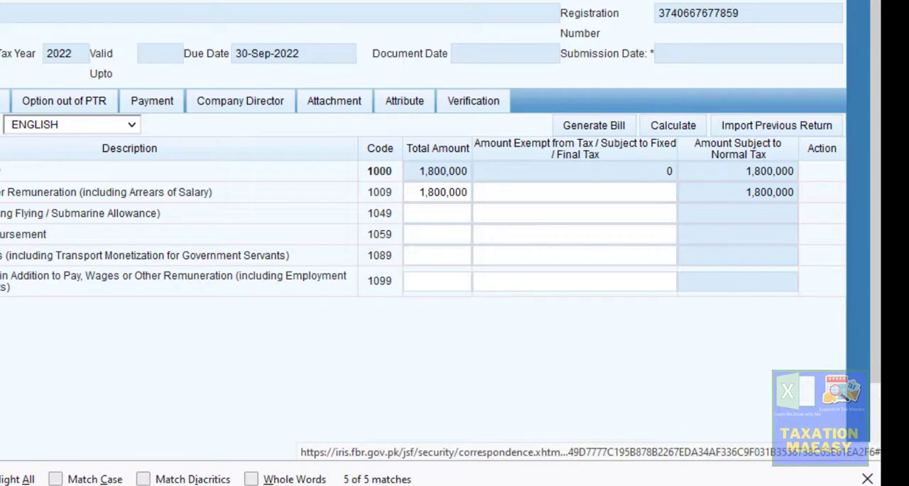
- In the Iris return, open the Final / Fixed tax section and search the page for the prize bond row
click(1, 359)
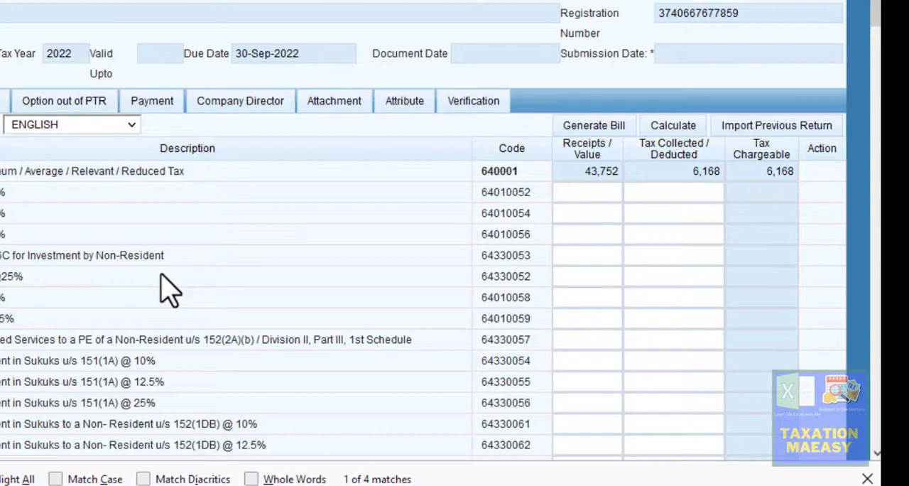
text(zbon)
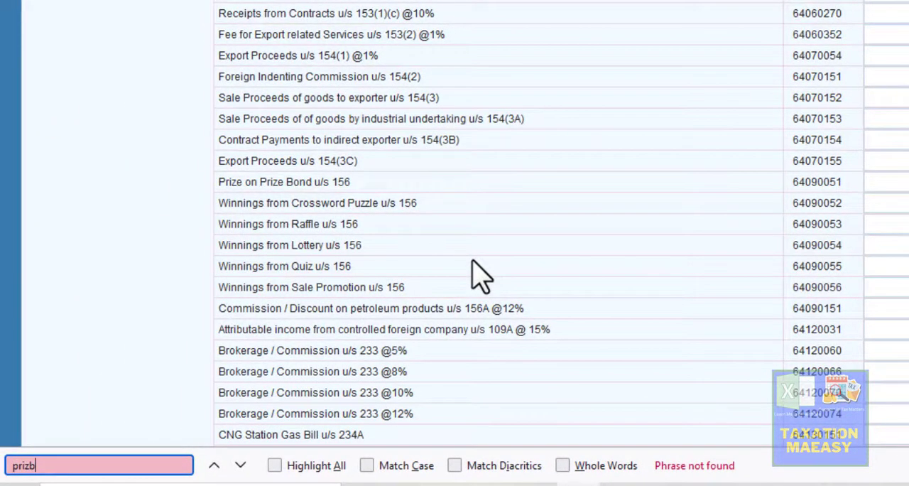
key(BackSpace)
text(bo)
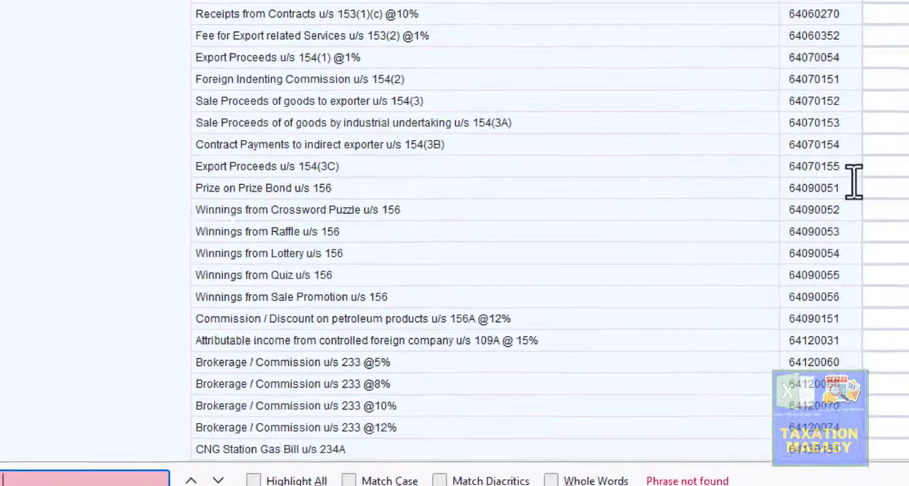
- Enter 46,600 as the receipts value for Prize on Prize Bond u/s 156, checking the total in Excel
click(881, 182)
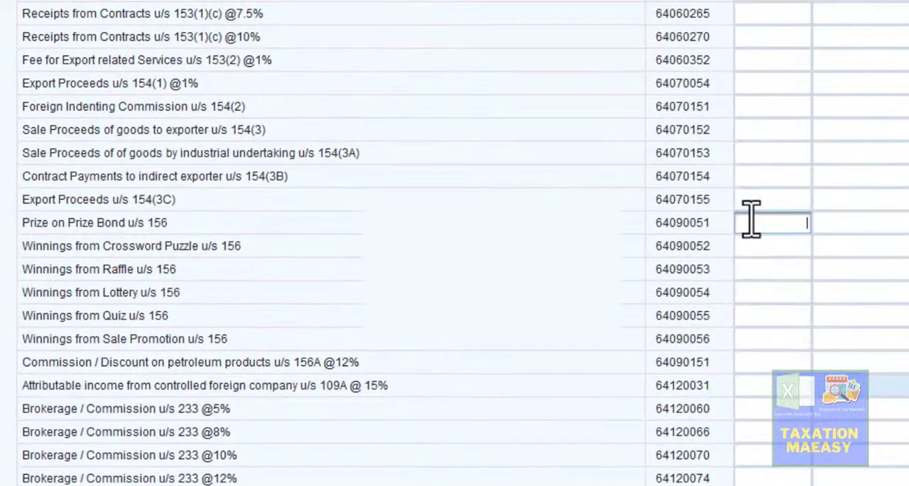
key(alt+Tab)
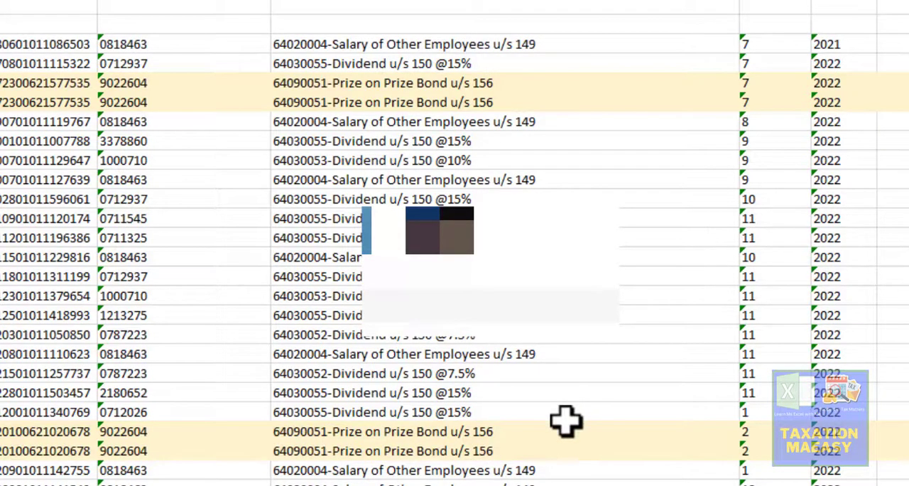
key(alt+Tab)
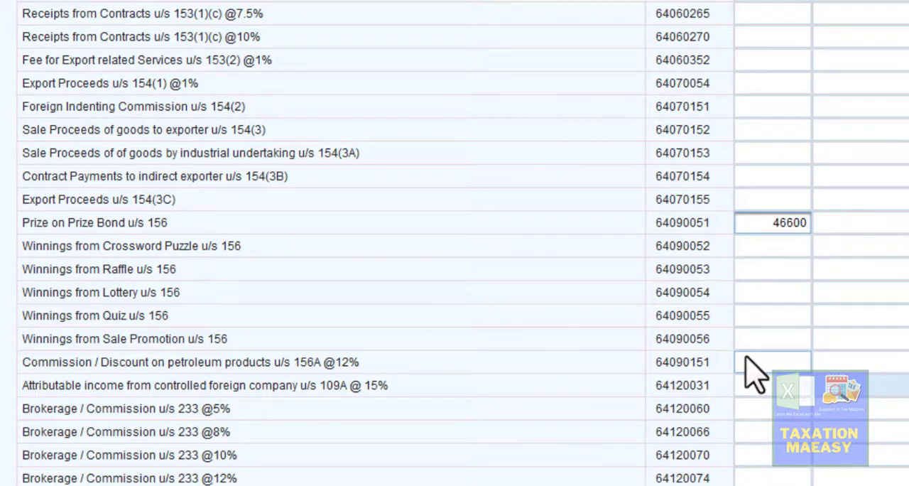
click(848, 229)
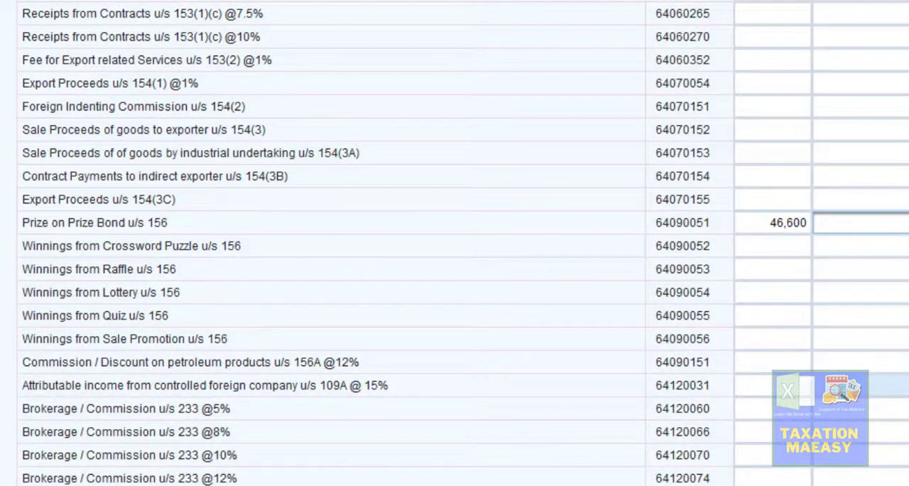
- Sum the four Prize Bond tax deductions in Excel and enter 6,960 as the tax collected for Prize on Prize Bond in Iris
key(alt+Tab)
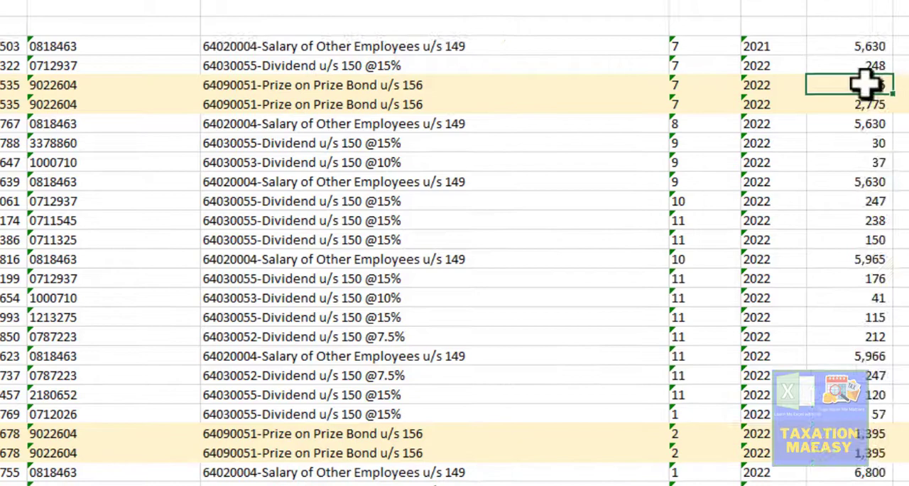
key(shift+Down)
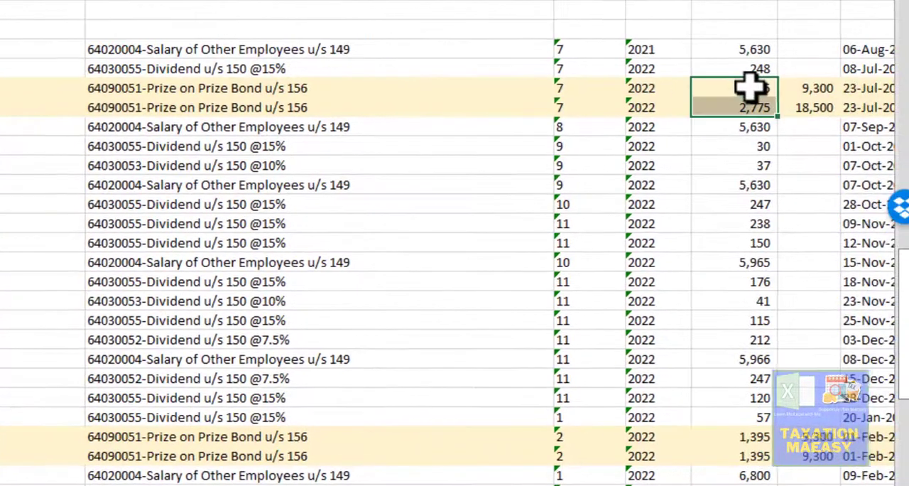
drag(755, 433, 750, 458)
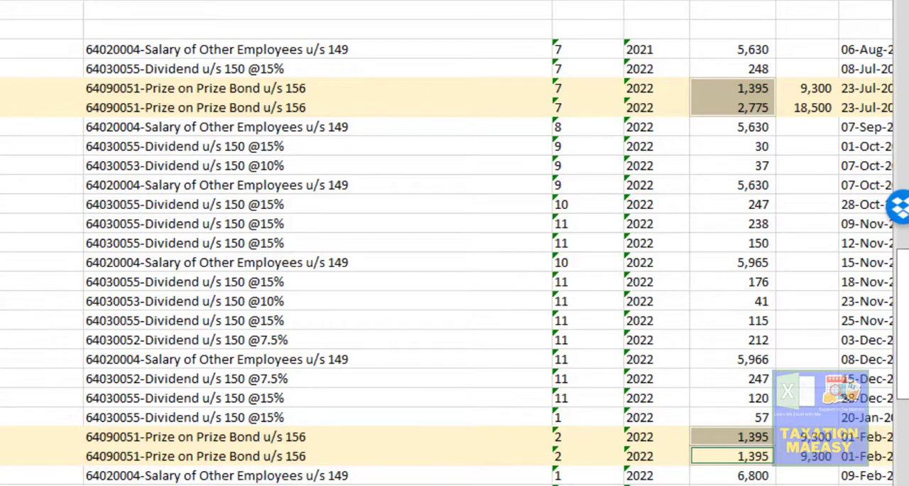
key(alt+Tab)
click(672, 232)
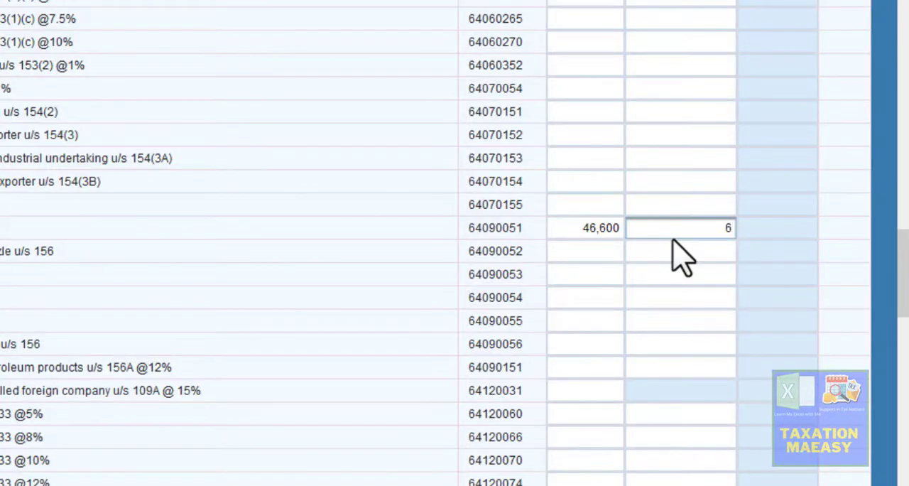
click(846, 131)
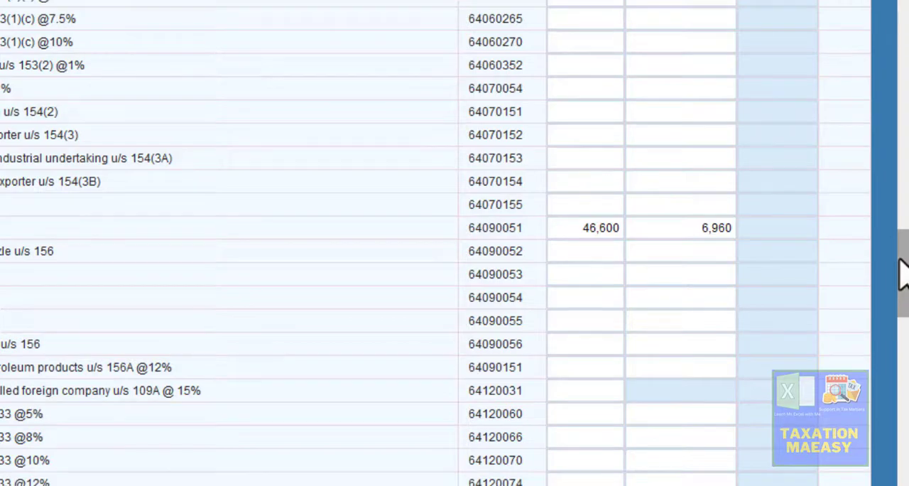
- Calculate the Final / Fixed tax section of the Iris return with the prize bond entries included
drag(903, 274, 896, 4)
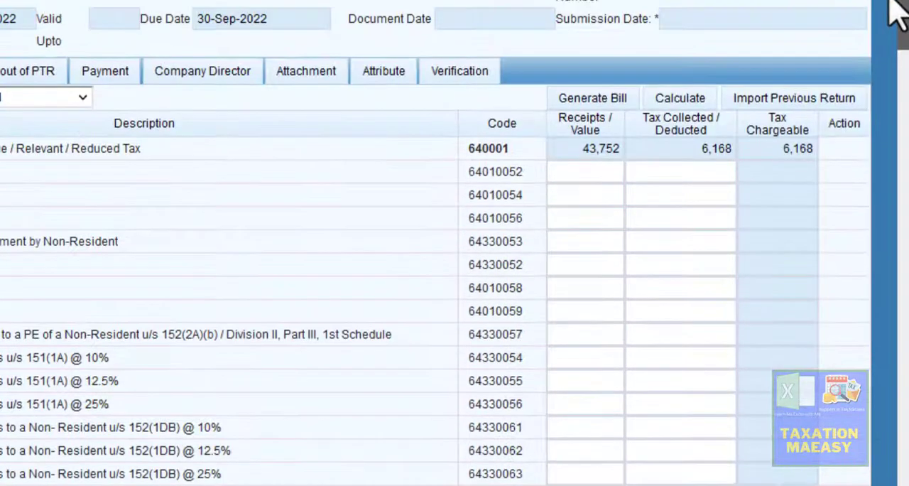
click(688, 103)
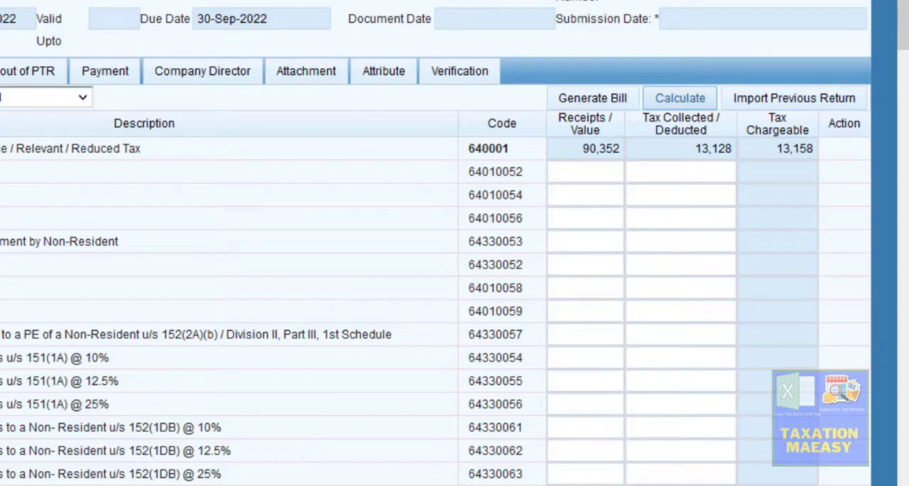
- Switch to the MIS sheet in Excel and examine the 2022 deduction rows down to the pension fund withdrawal entry
click(279, 485)
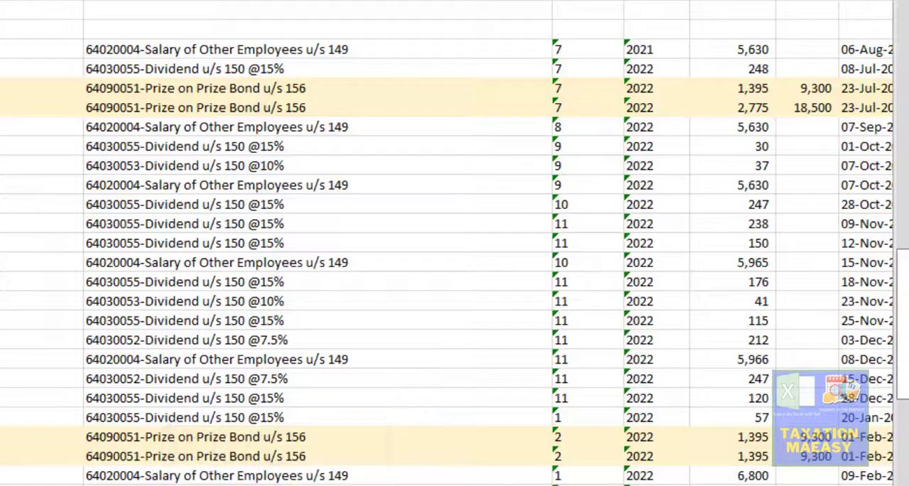
click(436, 301)
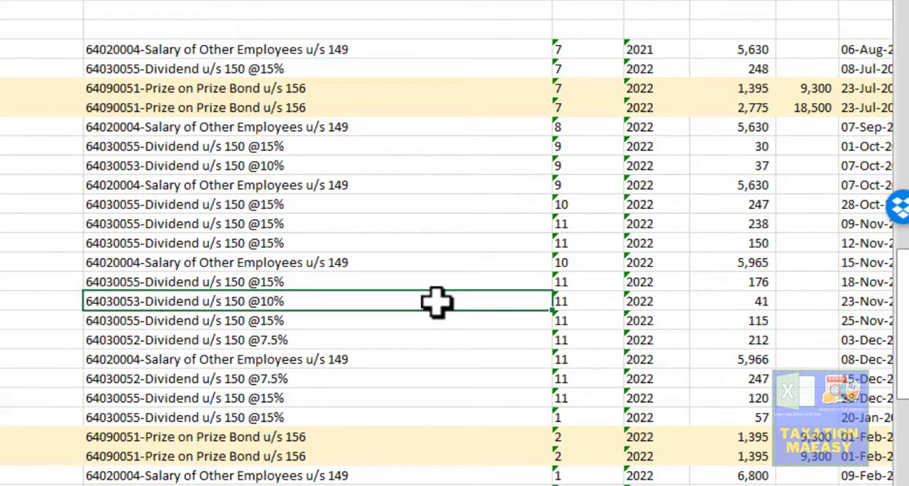
key(Down)
key(Down)
key(Down)
key(Down)
key(Down)
key(Down)
key(Down)
key(Down)
key(Down)
key(Down)
key(Down)
key(Down)
key(Down)
key(Down)
key(Down)
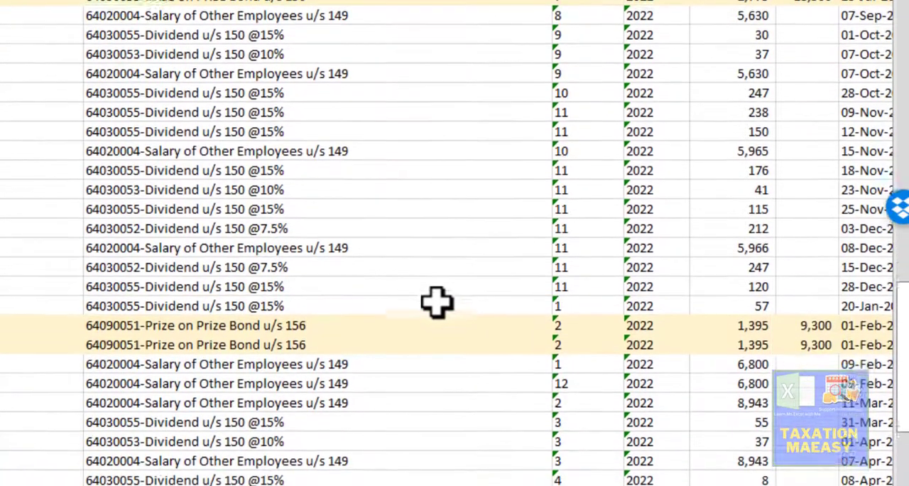
key(Down)
key(Down)
key(Down)
key(Down)
key(Down)
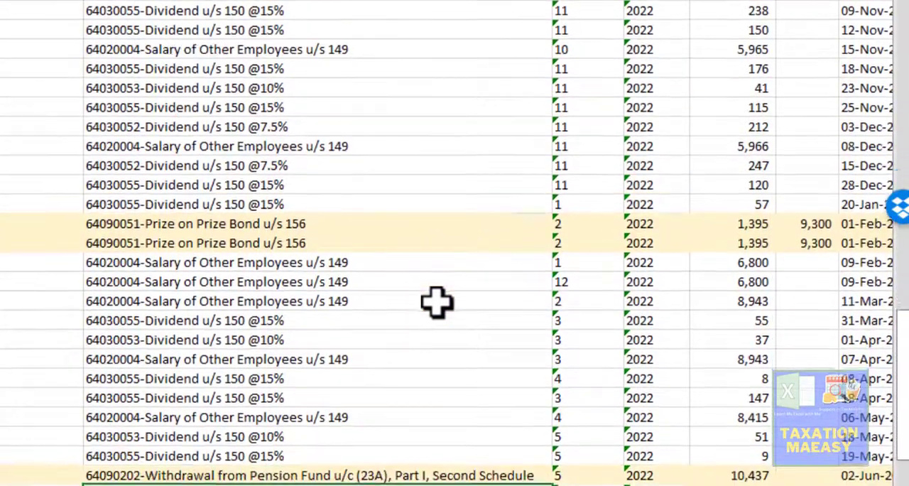
key(Down)
key(Down)
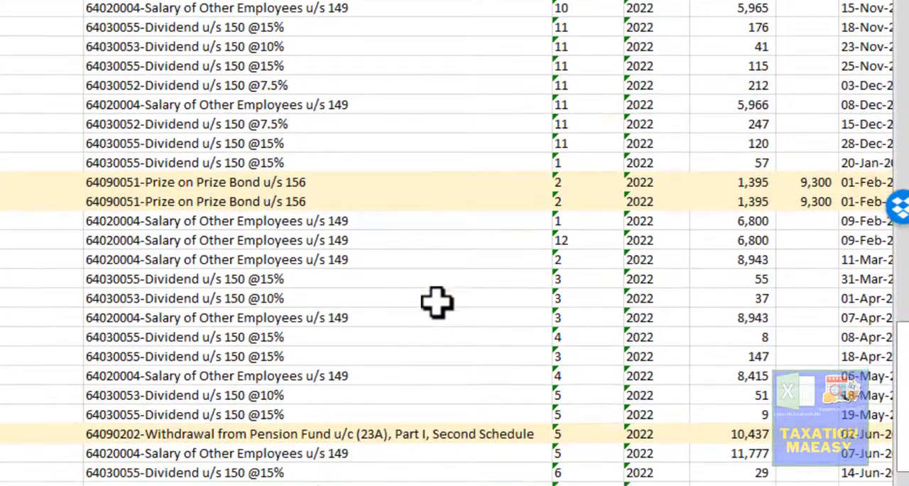
key(Down)
key(Down)
key(Down)
key(Down)
key(Down)
key(Up)
key(Up)
key(Up)
key(Up)
key(Up)
key(Up)
key(Up)
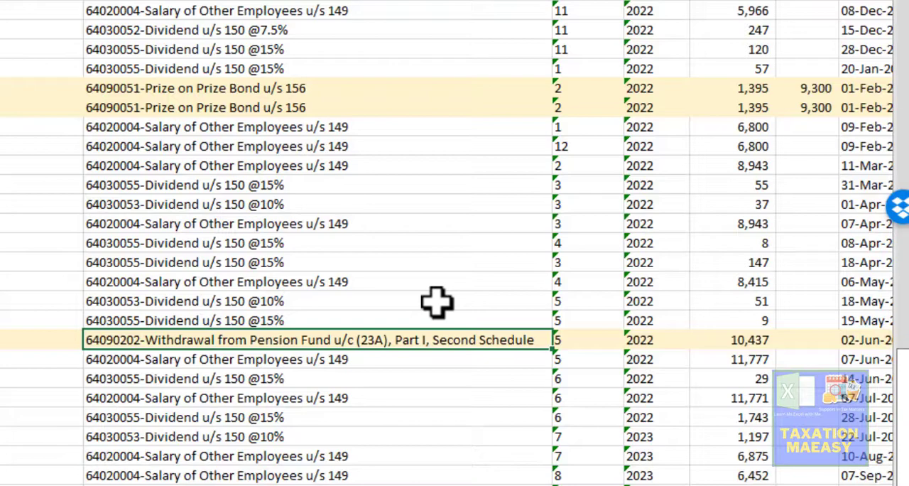
- Check the remaining MIS rows below the pension fund withdrawal and return to the 64090202 row
key(Down)
key(Down)
key(Down)
key(Down)
key(Down)
key(Down)
key(Down)
key(Down)
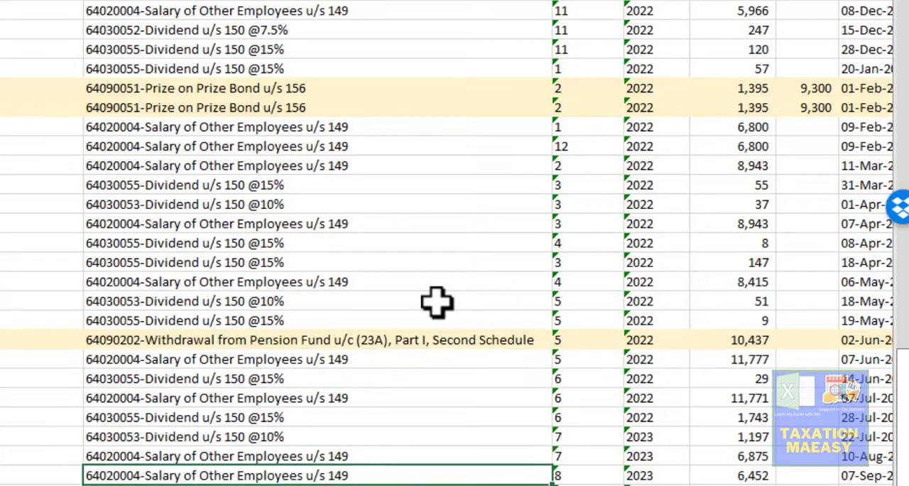
key(Down)
key(Down)
key(Up)
key(Up)
key(Up)
key(Up)
key(Up)
key(Up)
key(Up)
key(Up)
key(Up)
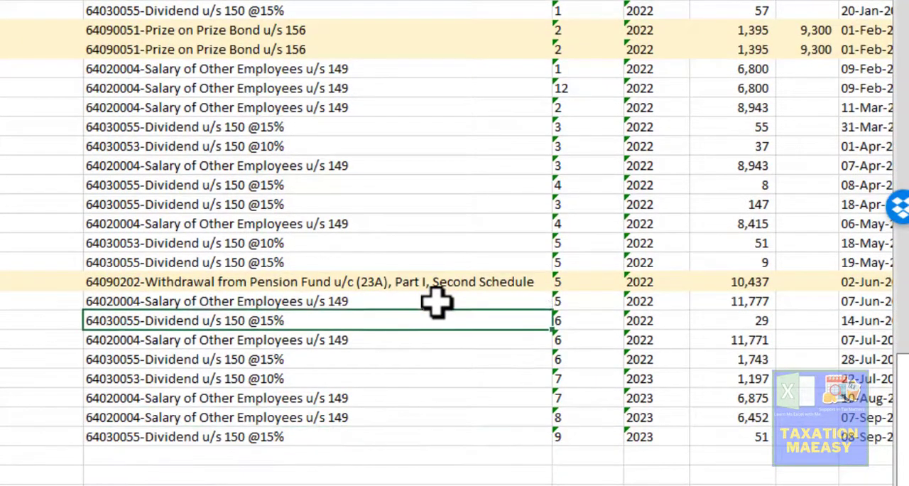
key(Up)
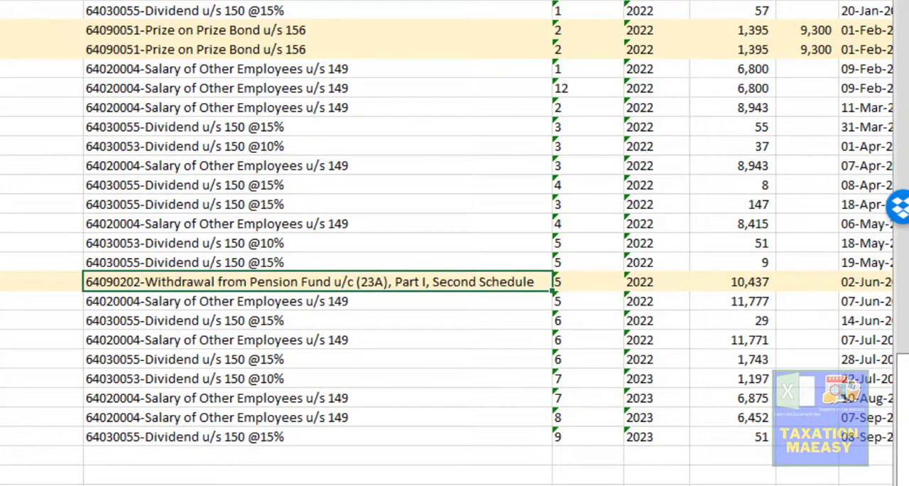
- Switch back to the Iris return and recalculate the tax totals
key(alt+Tab)
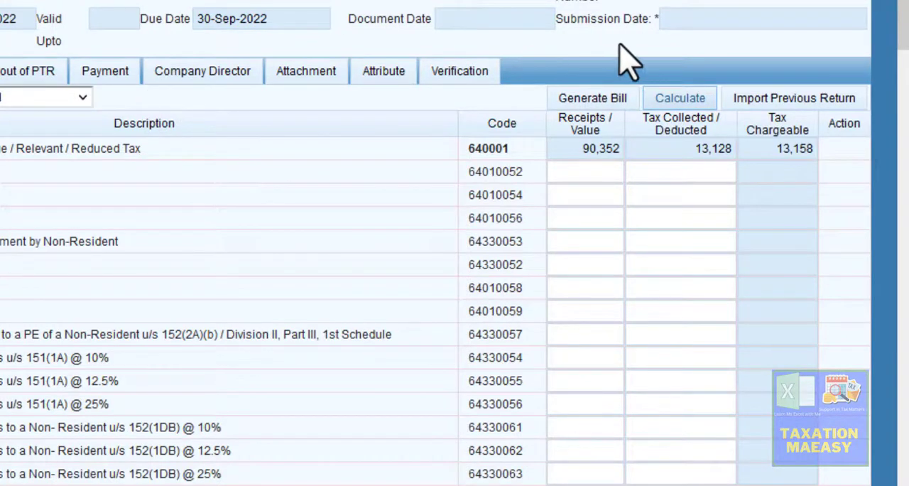
scroll(906, 22, up, 1)
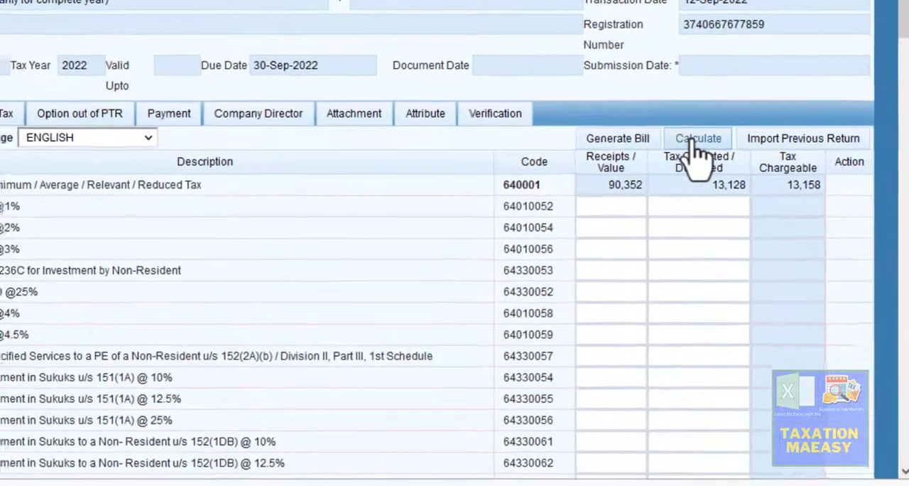
click(678, 154)
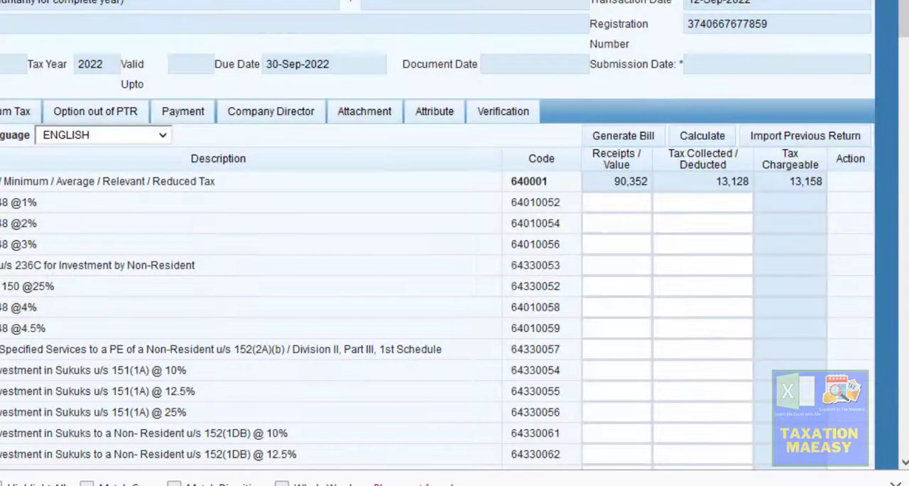
click(611, 226)
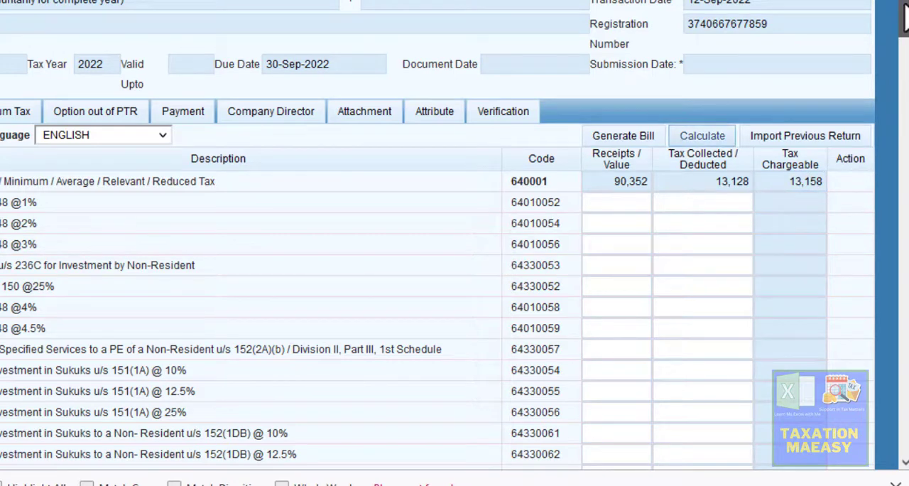
- Set the tax collected for Prize on Prize Bond u/s 156 to 6,990
scroll(905, 14, down, 1)
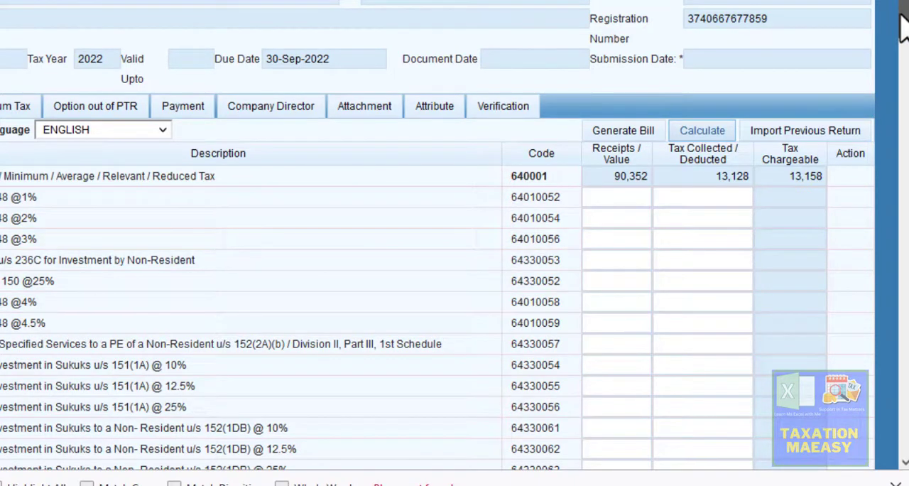
drag(902, 28, 897, 263)
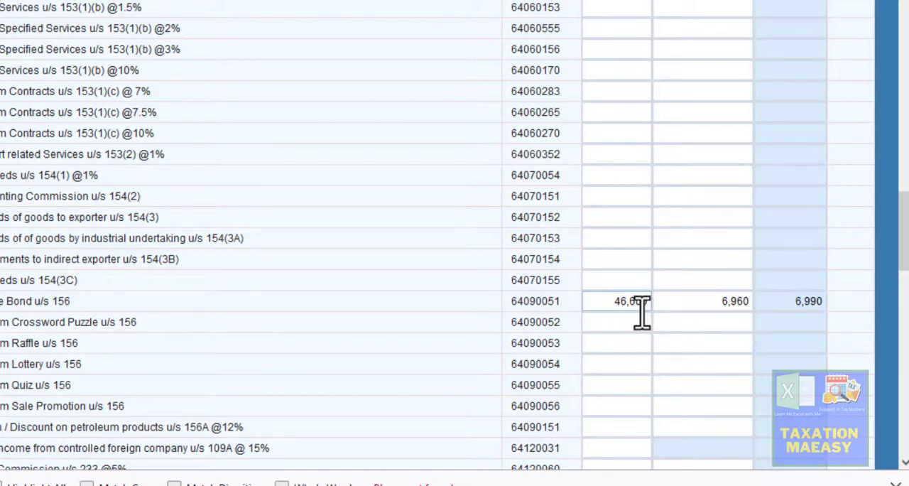
click(729, 304)
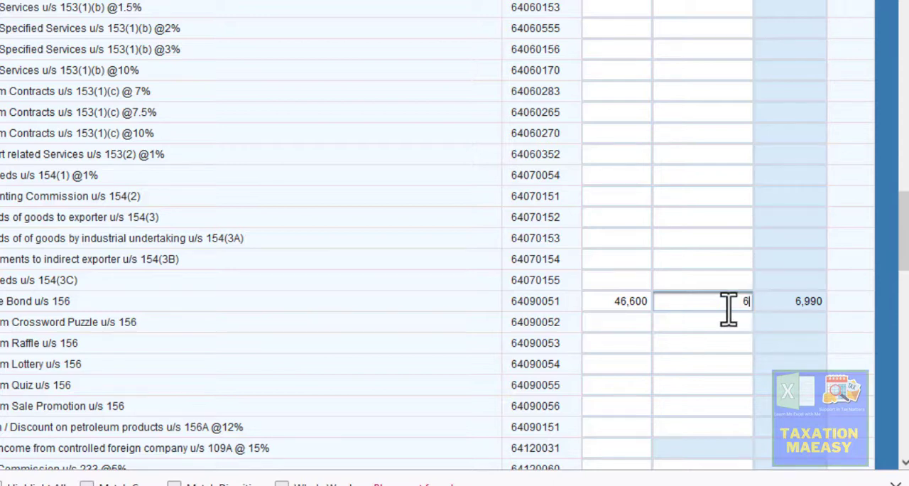
click(705, 237)
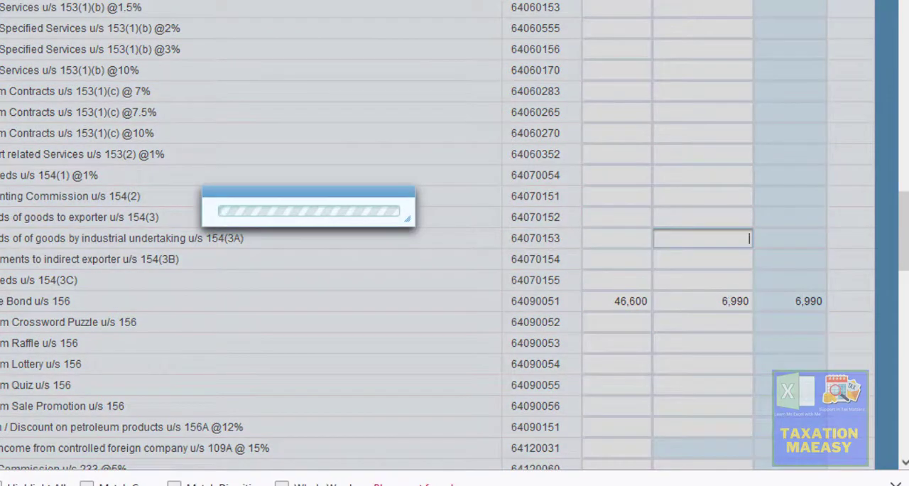
- In the Excel MIS sheet, select the tax deductions of all four Prize Bond rows to check their sum
key(alt+Tab)
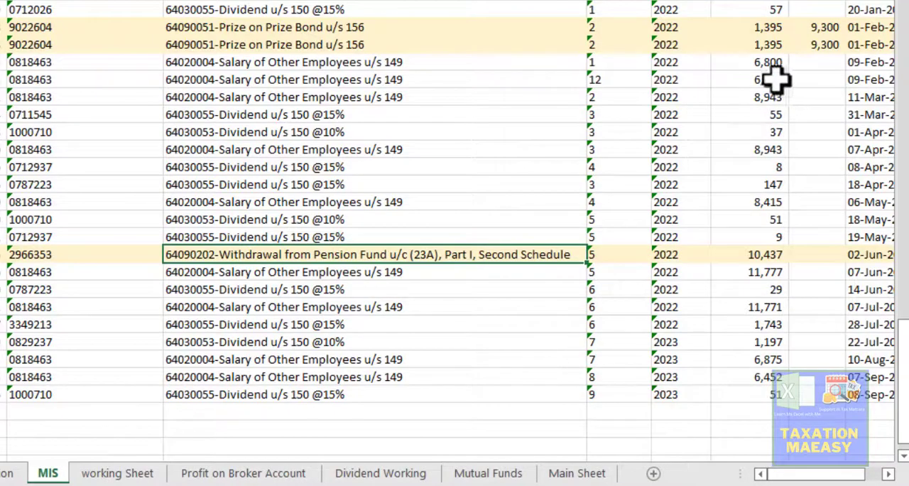
drag(772, 28, 788, 40)
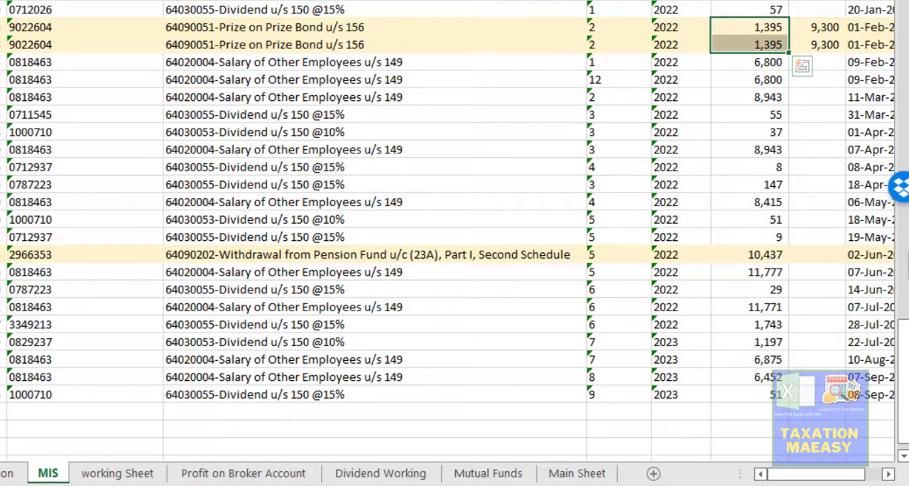
drag(904, 352, 904, 242)
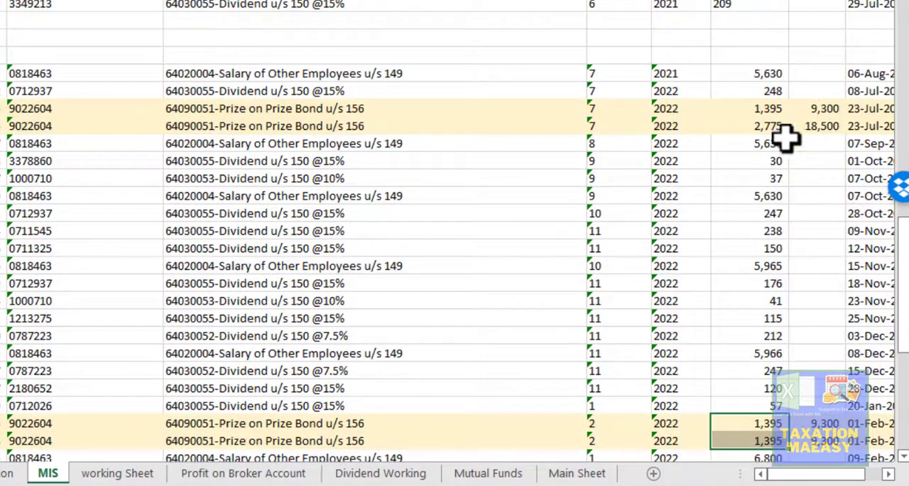
ctrl+click(766, 110)
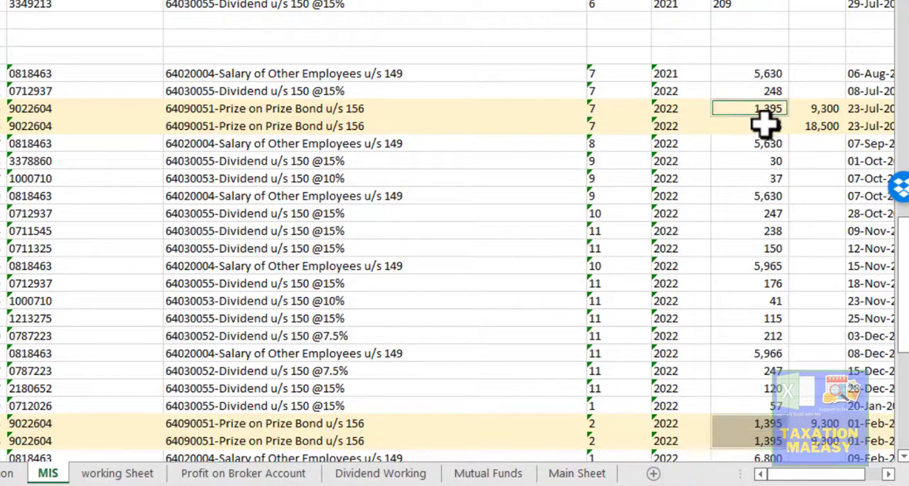
ctrl+click(764, 126)
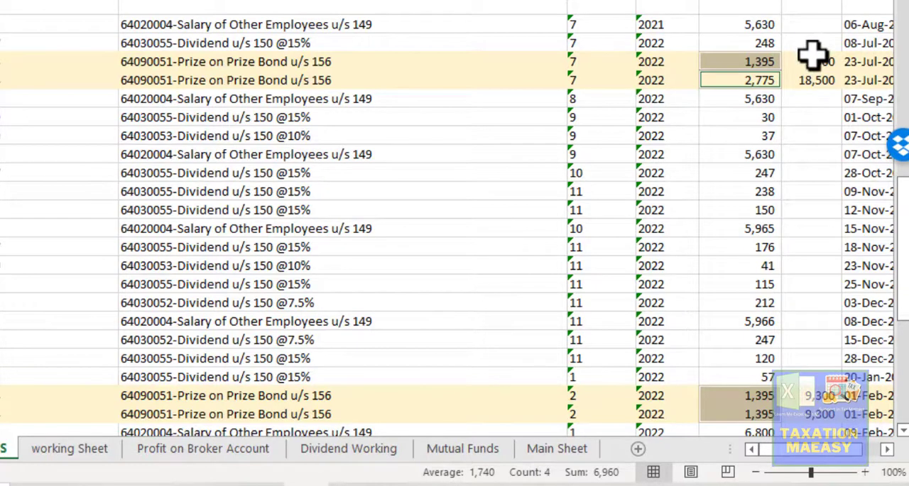
- Select the gross prize amounts of the four Prize Bond rows to check their sum, cancelling the accidental cell move
drag(812, 60, 824, 290)
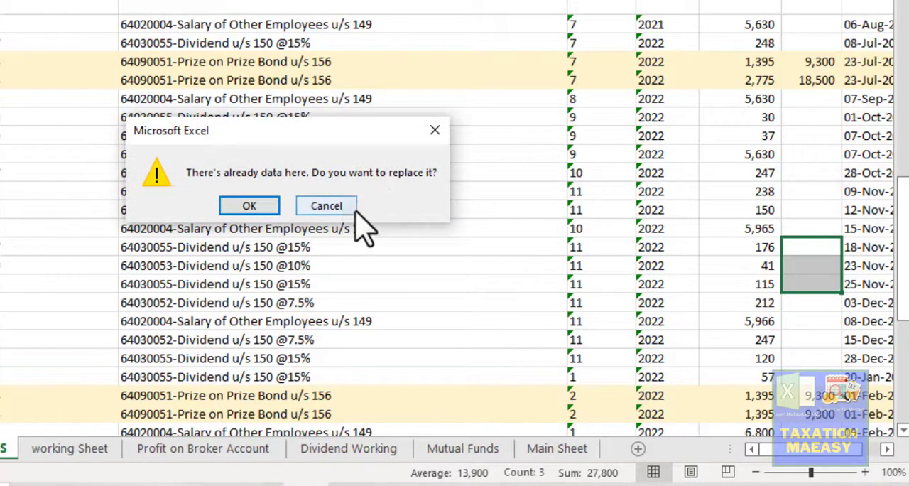
click(326, 206)
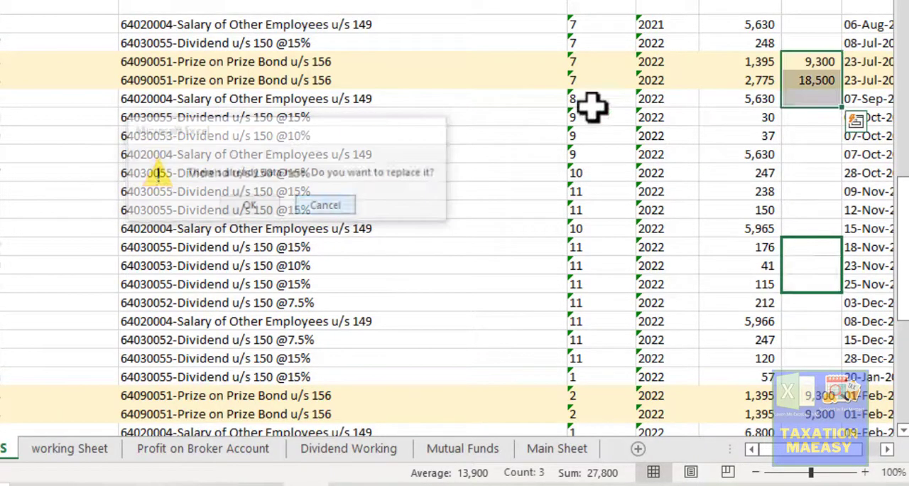
click(809, 61)
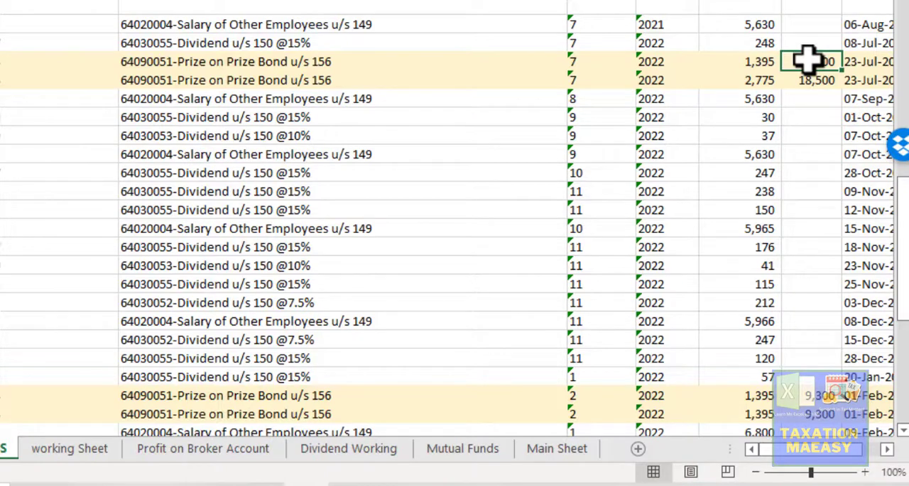
key(shift+Down)
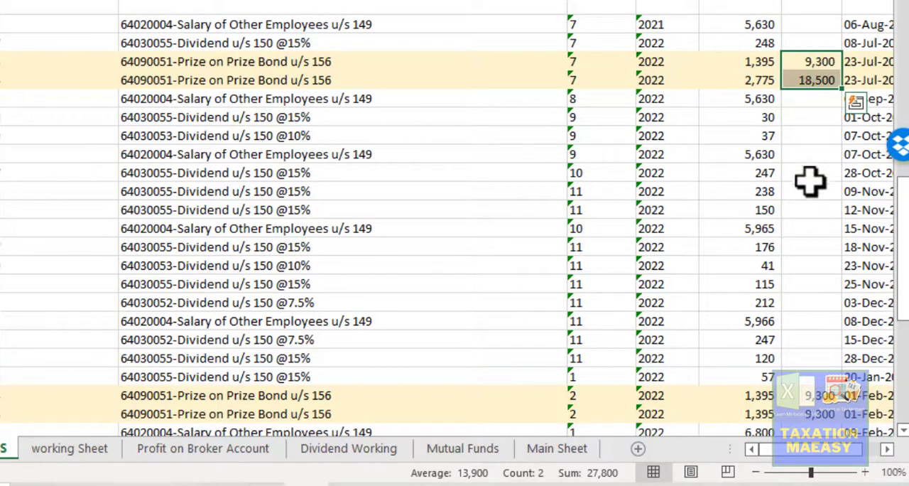
key(ctrl+q)
key(Escape)
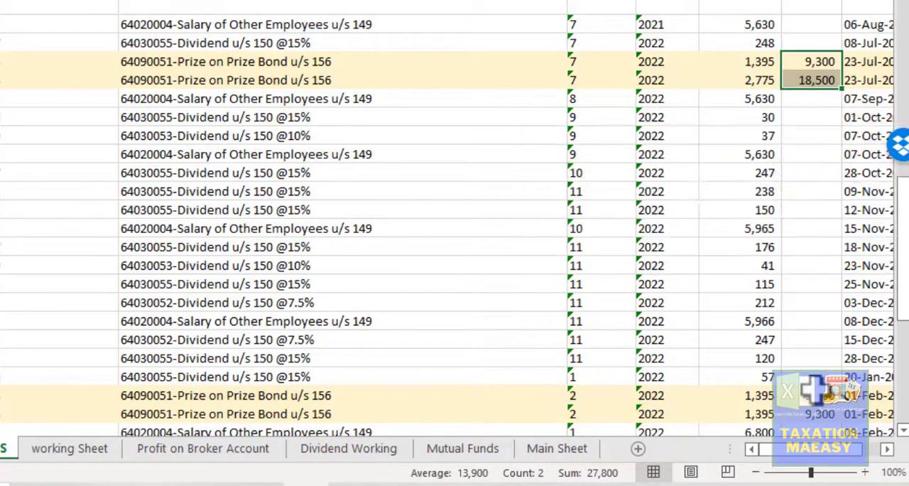
ctrl+click(812, 395)
ctrl+click(812, 413)
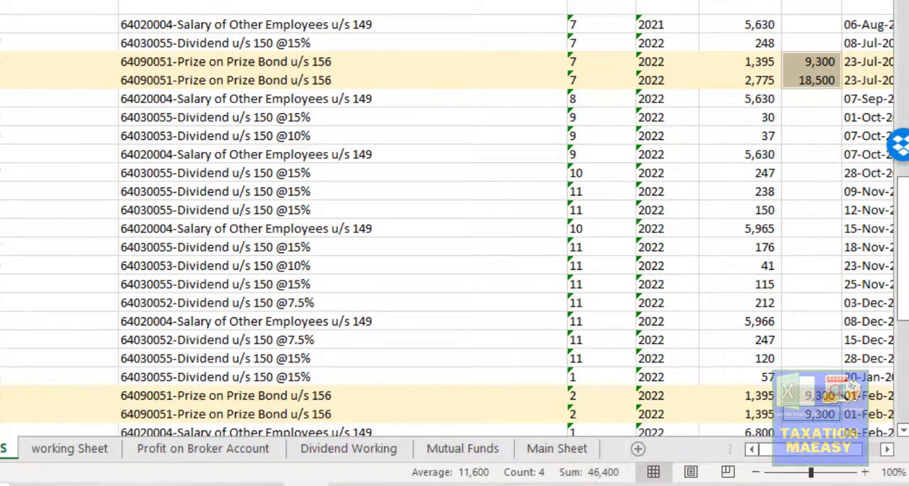
- In the Iris return, change the receipts value for Prize on Prize Bond u/s 156 to 46,400
click(261, 484)
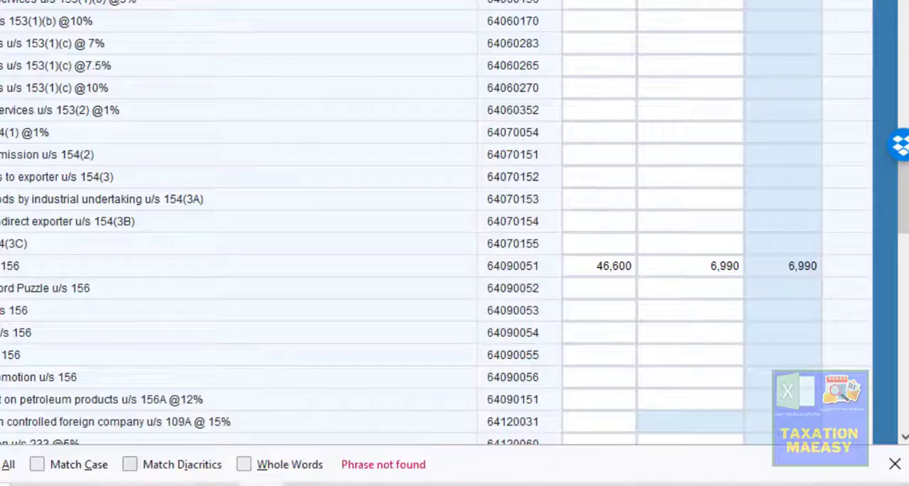
click(592, 268)
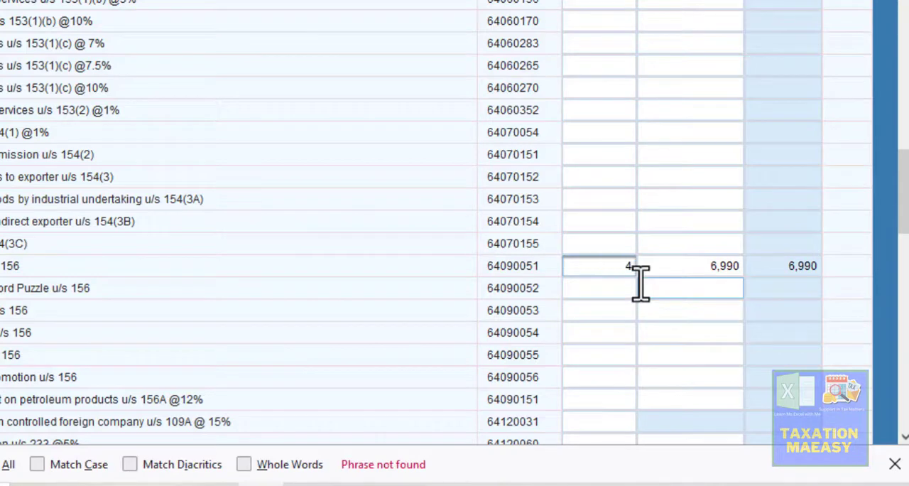
click(723, 266)
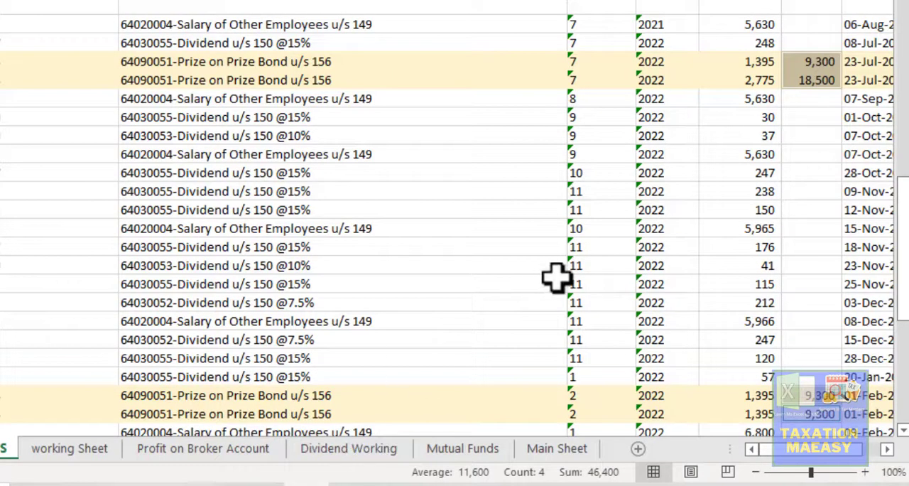
- Recheck the sum of the tax deducted on the four Prize on Prize Bond rows in the MIS sheet
click(755, 61)
key(shift+Down)
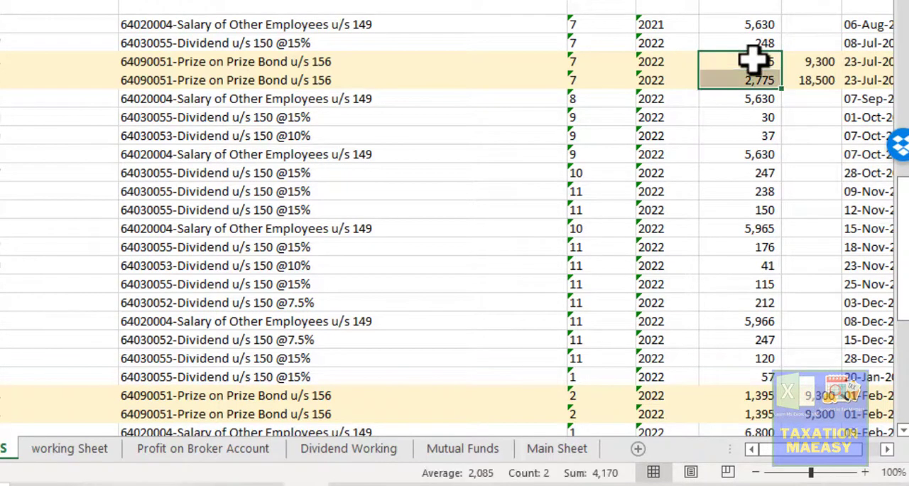
ctrl+click(736, 396)
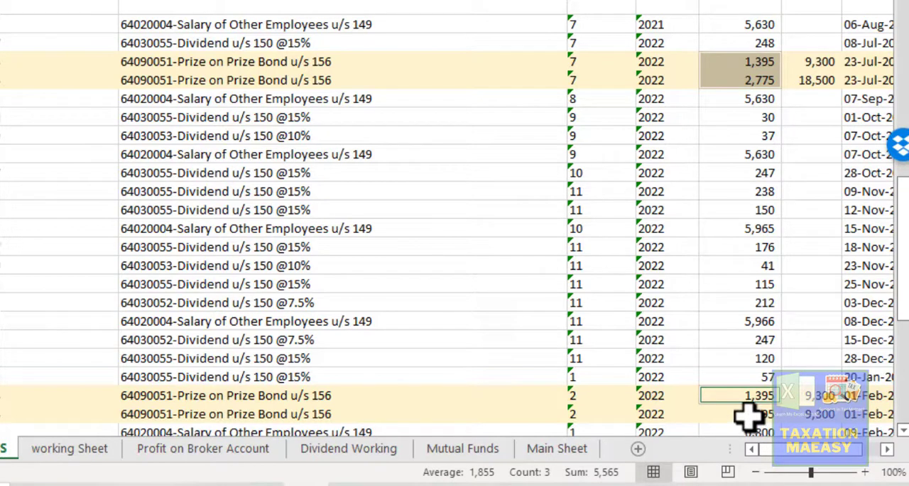
ctrl+click(749, 418)
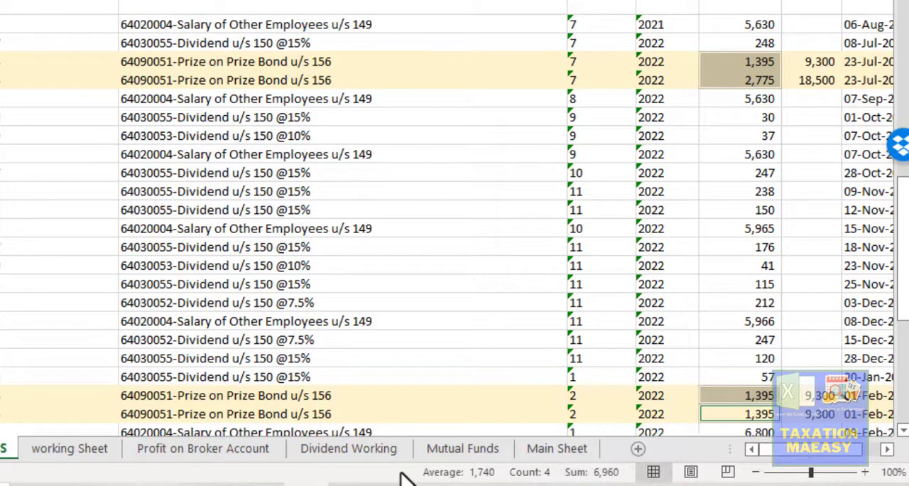
- Back in the Iris return, correct the tax collected for Prize on Prize Bond u/s 156 to 6,960
click(262, 485)
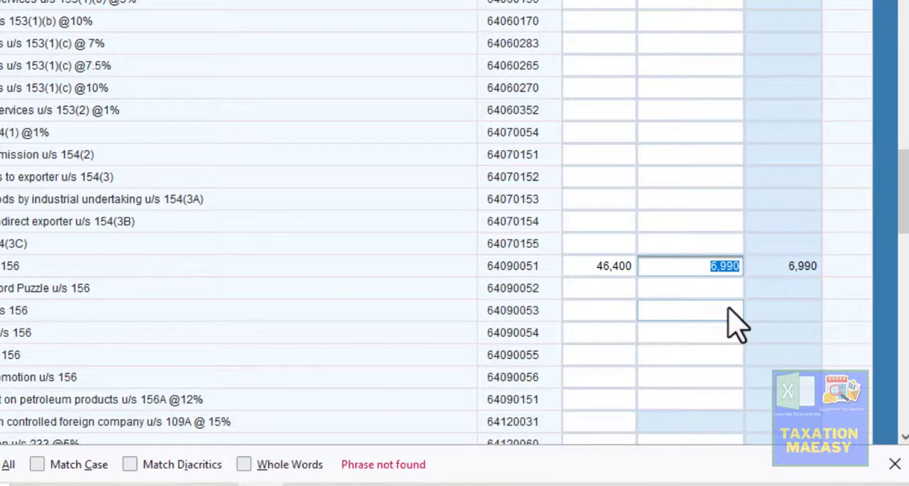
text(696)
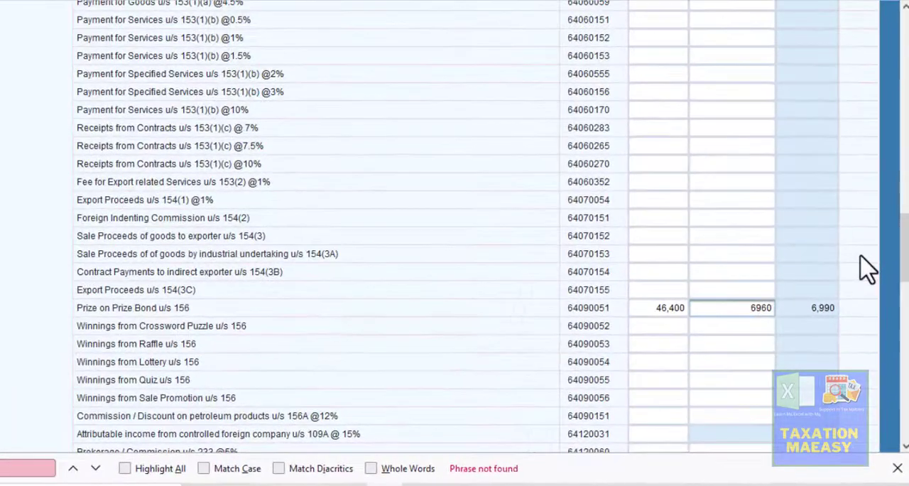
click(849, 199)
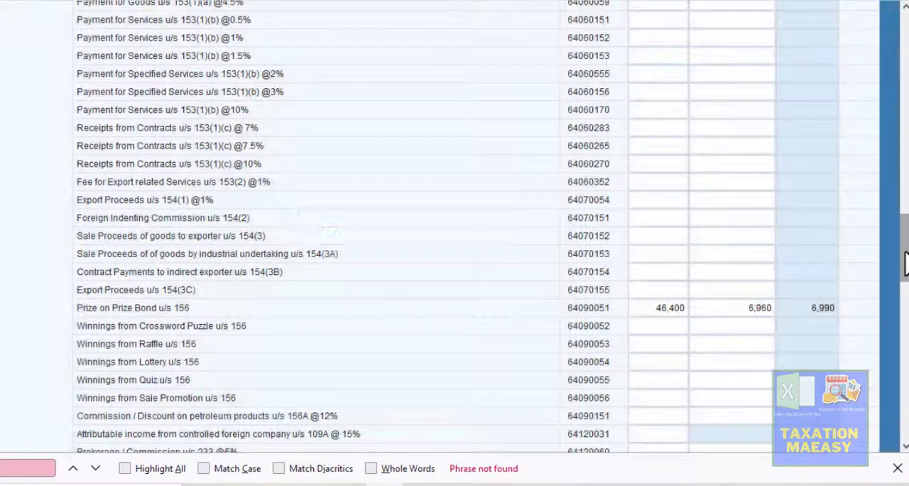
- Recalculate the Final / Fixed / Minimum / Average / Relevant / Reduced Tax section of the 2022 return
drag(902, 267, 902, 394)
scroll(781, 342, up, 3)
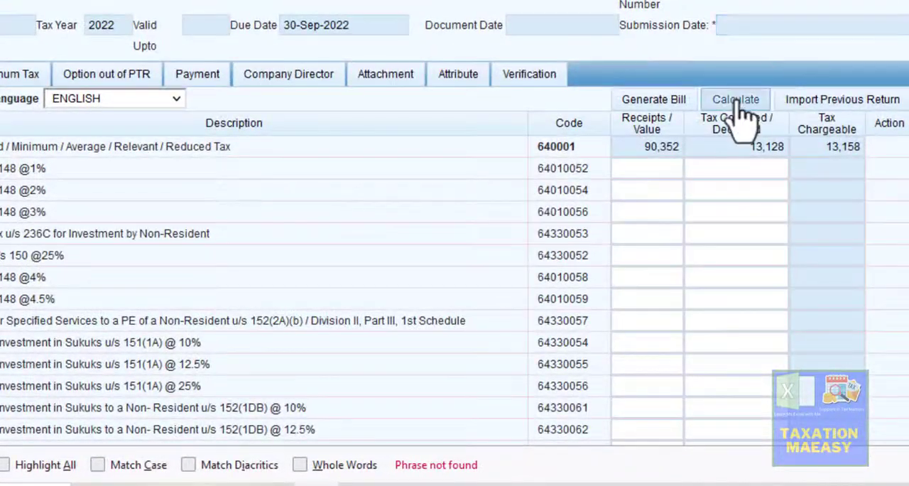
click(743, 116)
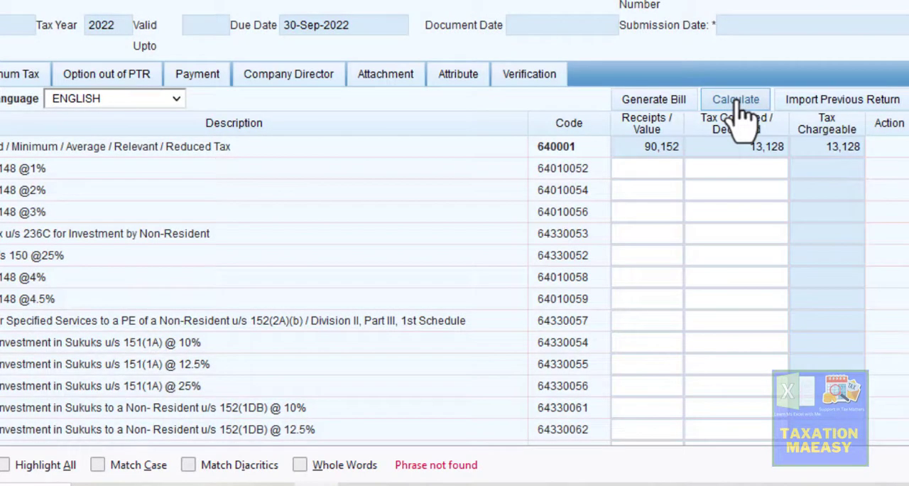
click(738, 103)
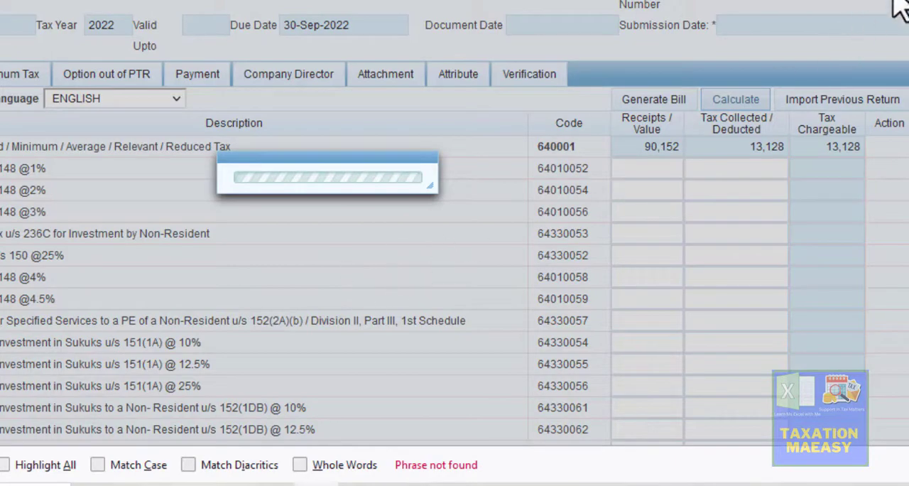
- Open the Capital Assets u/s 7E section of the return
scroll(455, 223, down, 9)
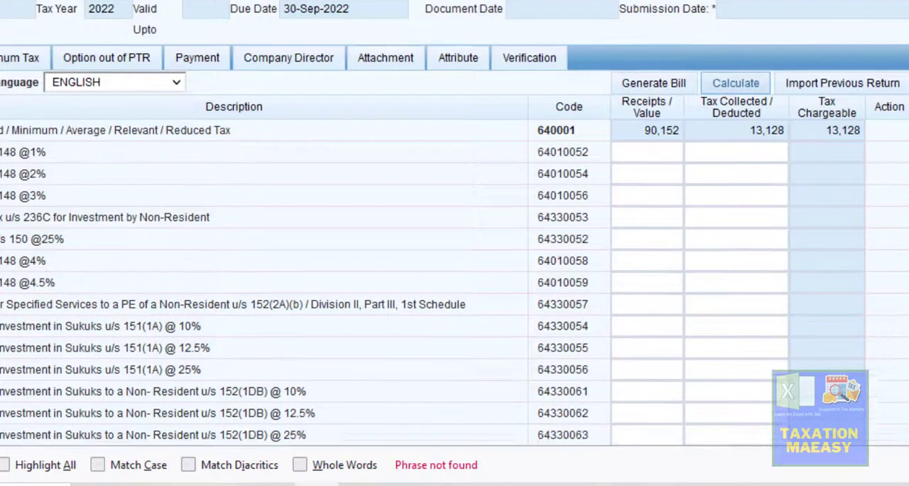
scroll(616, 68, up, 4)
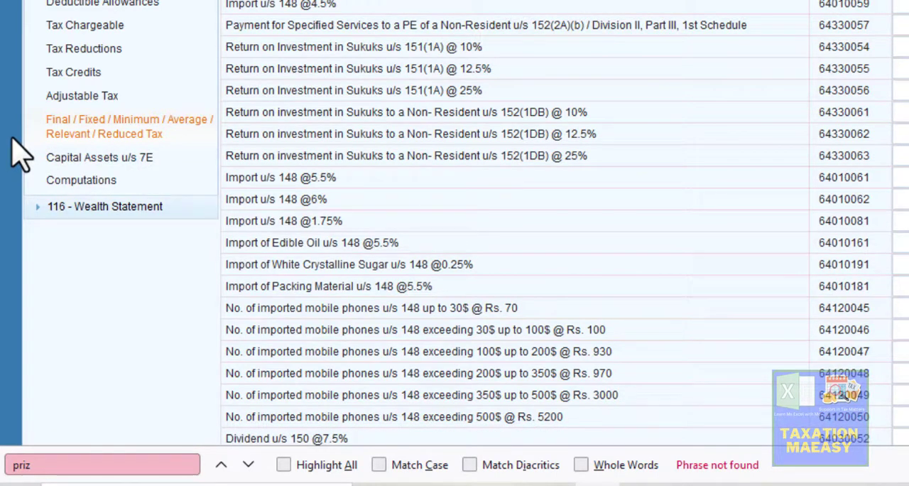
click(69, 159)
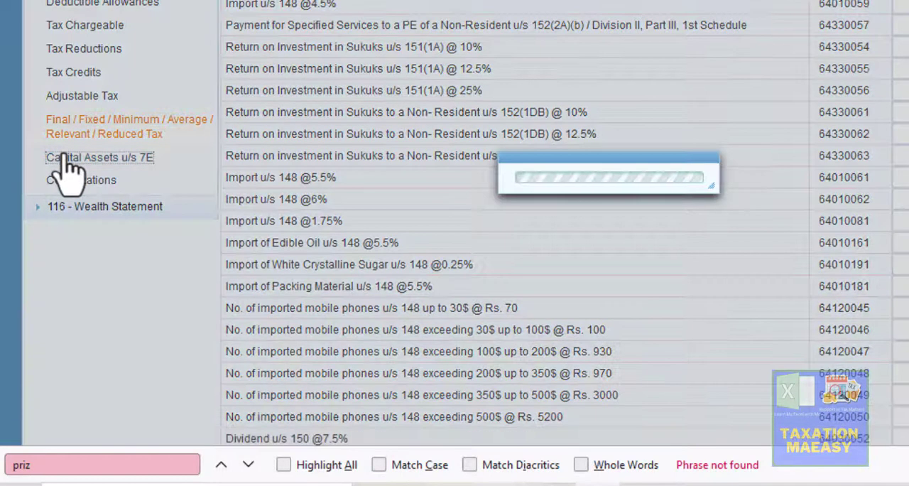
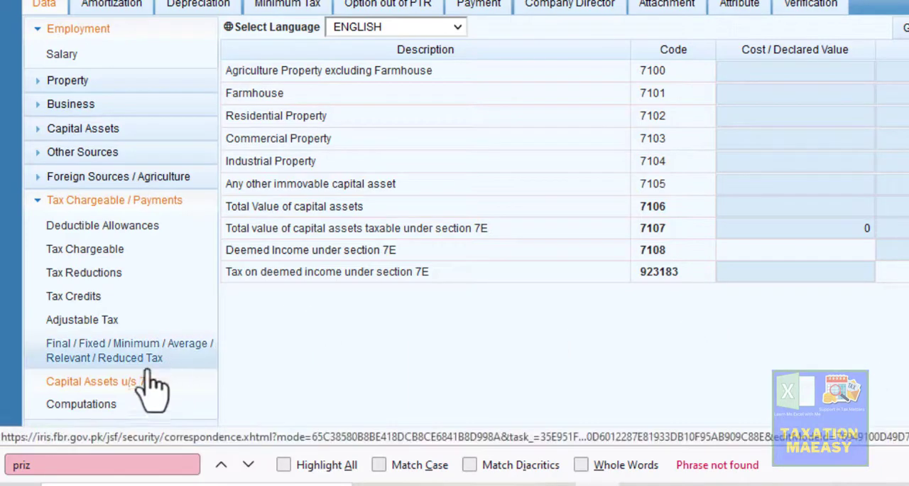
- Open the Computations section of the return and review its rows from Income from Salary down to Refundable Income Tax
click(103, 408)
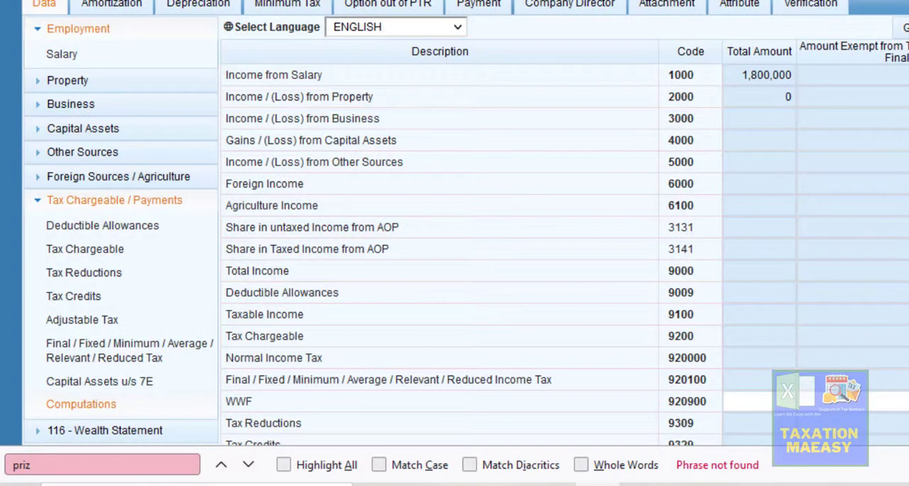
scroll(455, 223, down, 4)
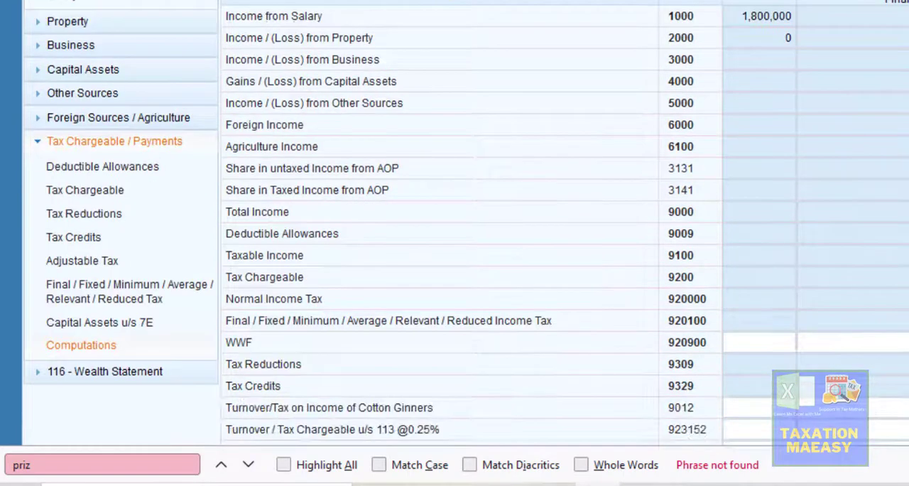
scroll(454, 224, down, 3)
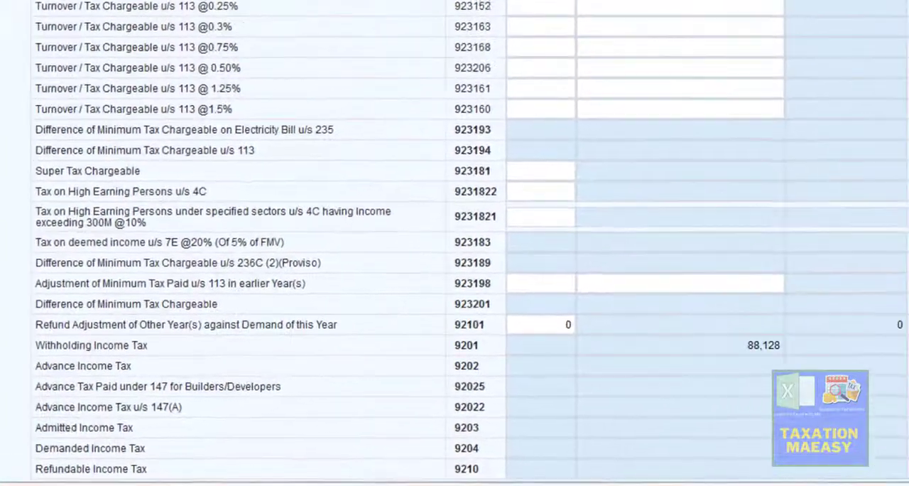
scroll(454, 243, up, 3)
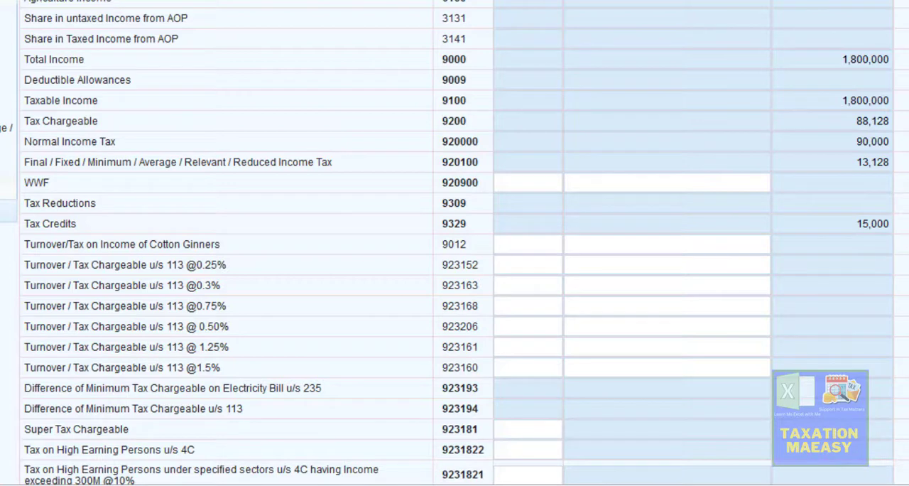
scroll(455, 243, down, 3)
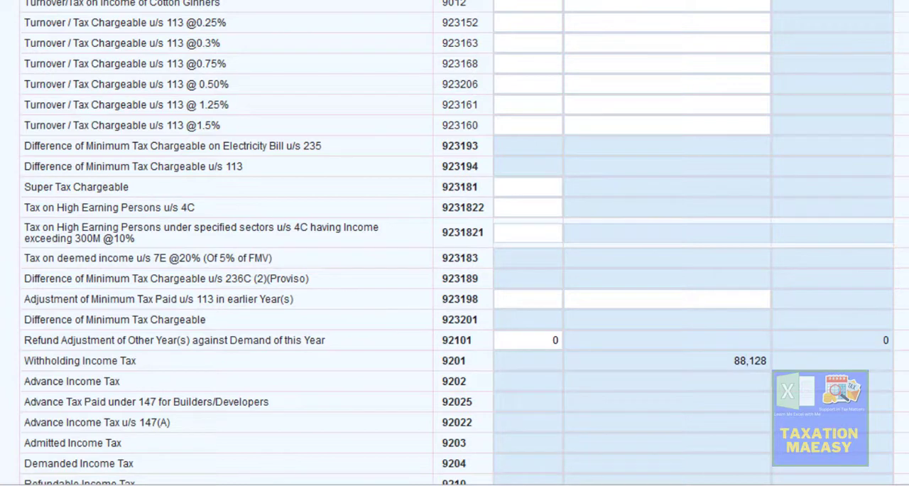
scroll(454, 243, down, 1)
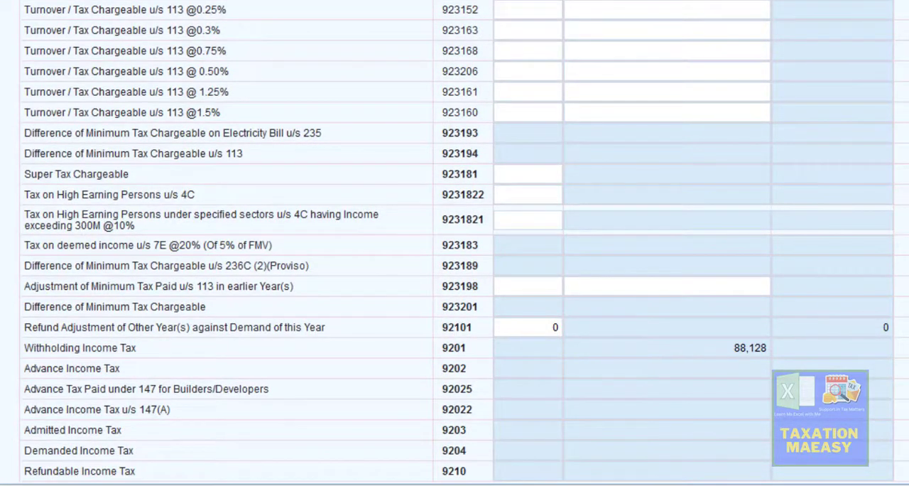
scroll(455, 243, up, 5)
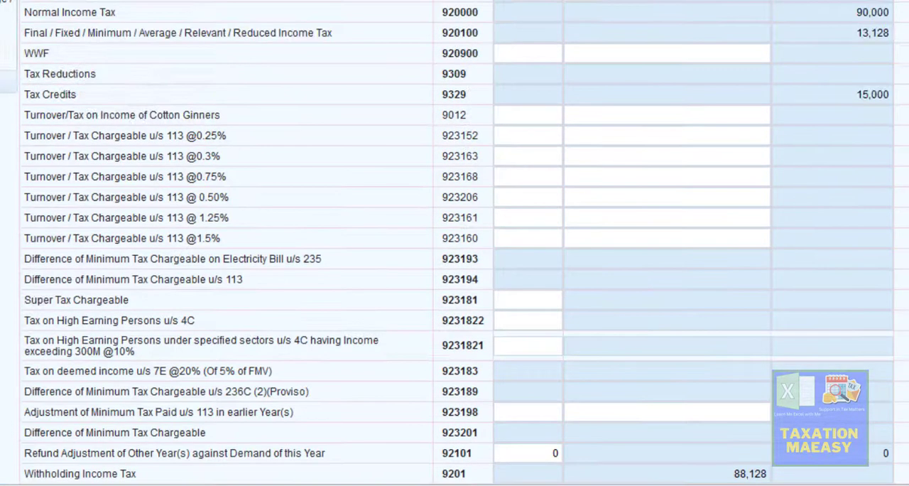
- Examine the Total Income, Tax Chargeable, Normal Income Tax, Final / Fixed tax and Tax Credits rows against Withholding Income Tax
scroll(454, 243, up, 2)
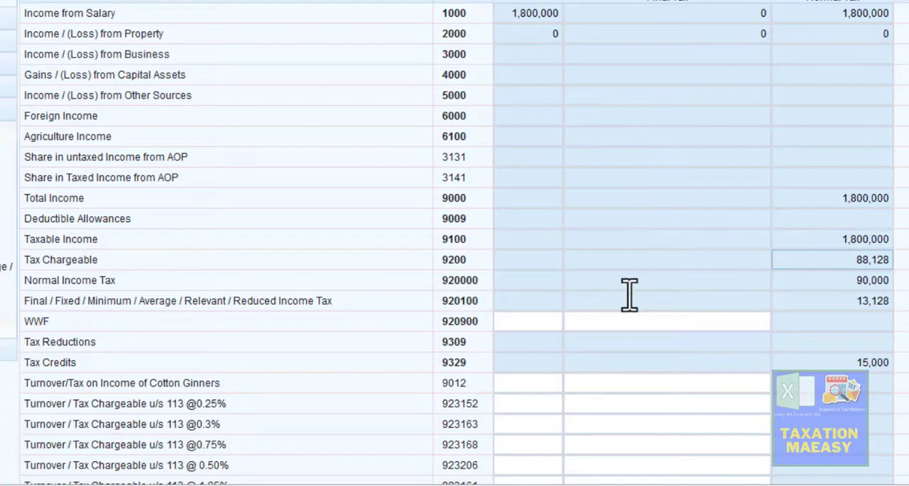
click(604, 300)
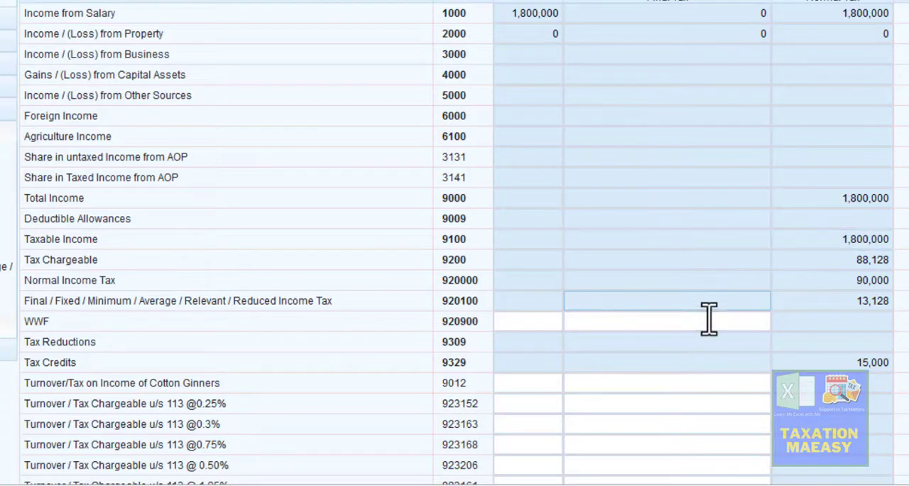
click(759, 261)
click(872, 202)
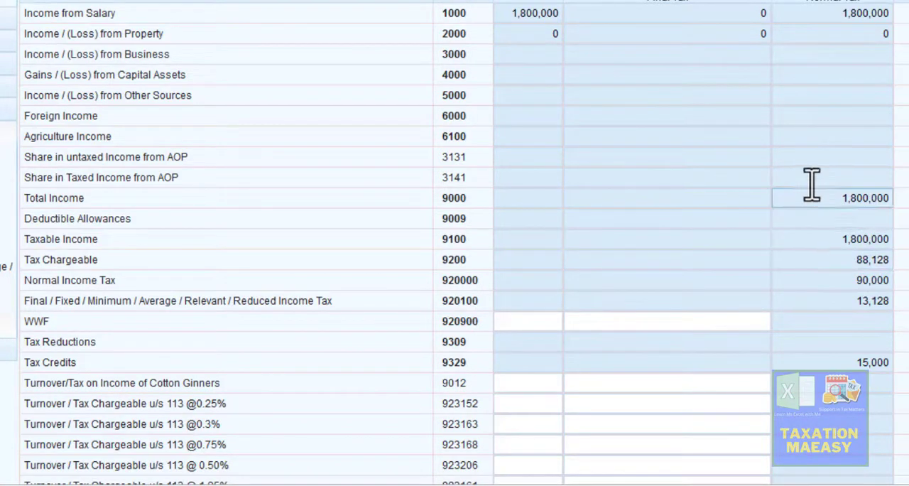
click(837, 298)
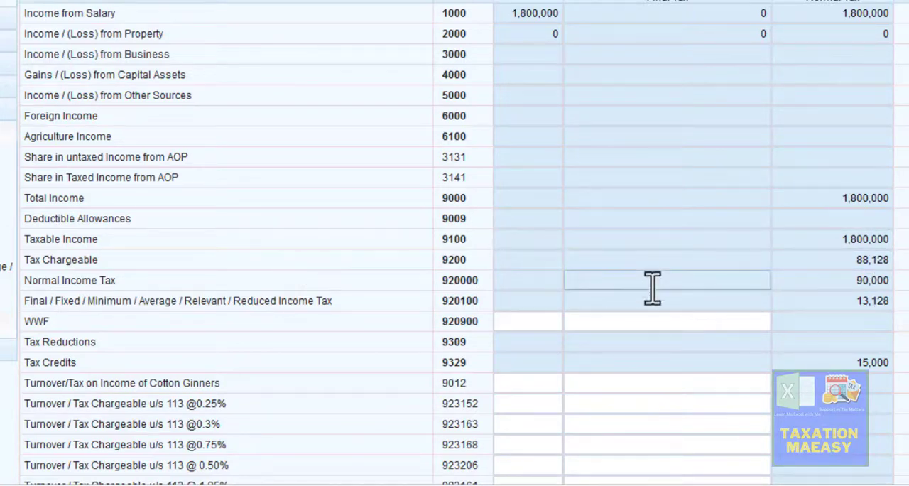
scroll(454, 243, down, 10)
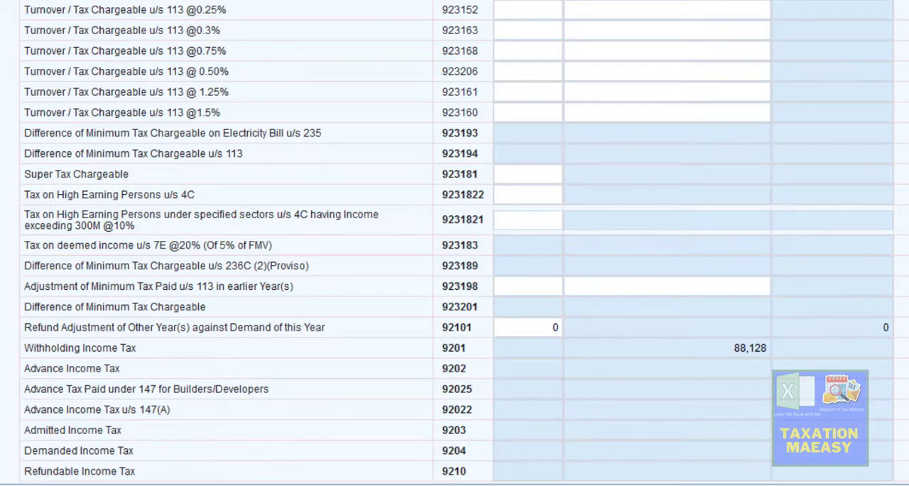
scroll(455, 243, up, 5)
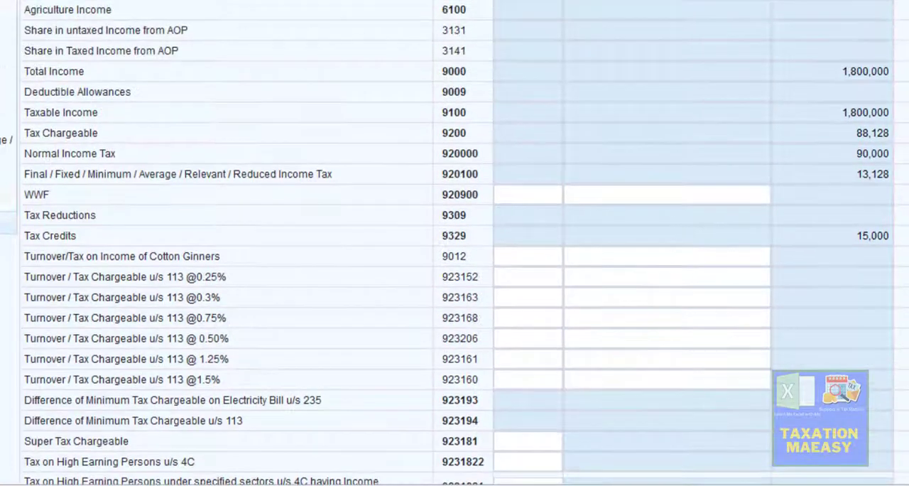
scroll(448, 270, up, 1)
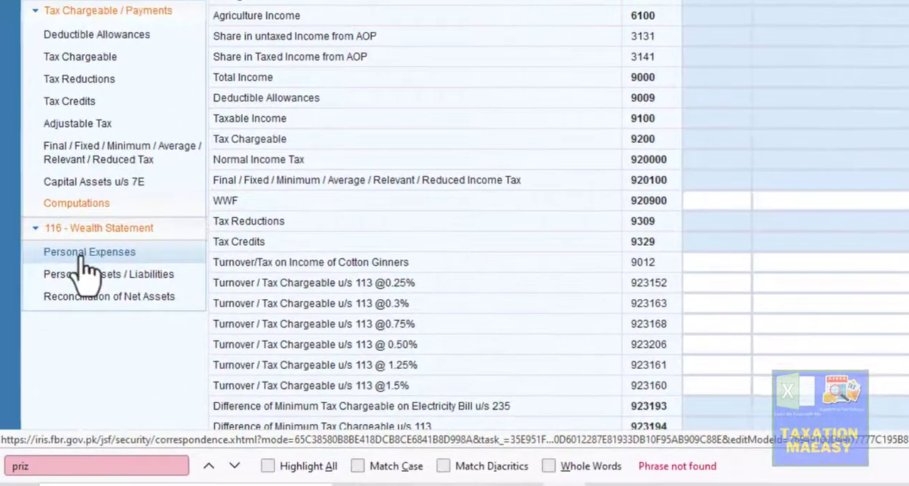
- Open Reconciliation of Net Assets in the 116 - Wealth Statement and check the current and previous year net assets rows
click(84, 260)
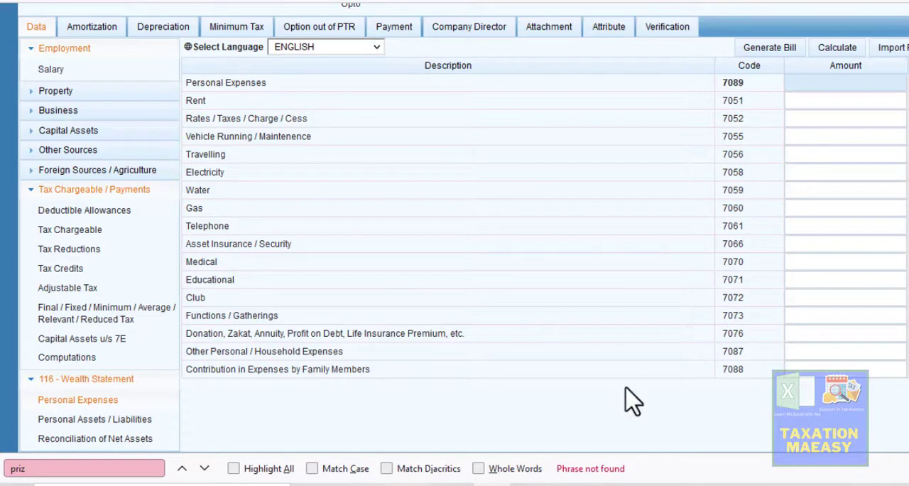
click(121, 442)
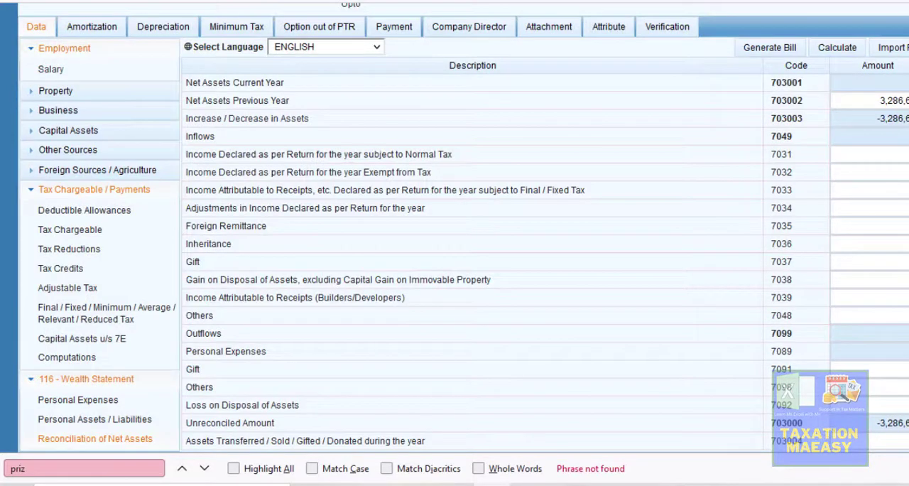
key(Escape)
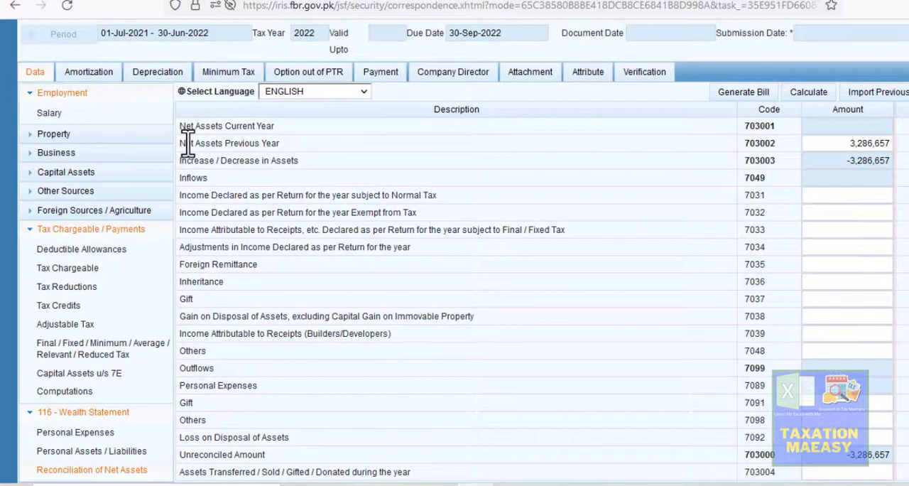
drag(186, 143, 294, 133)
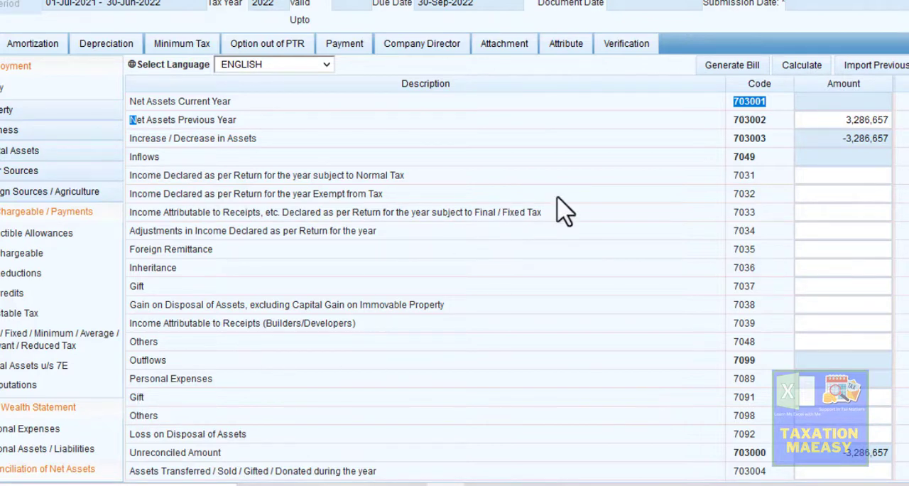
- Open Personal Assets / Liabilities in the wealth statement and check the Residential Property File 10Marla row in the Excel Assets & Liabilities sheet
click(79, 450)
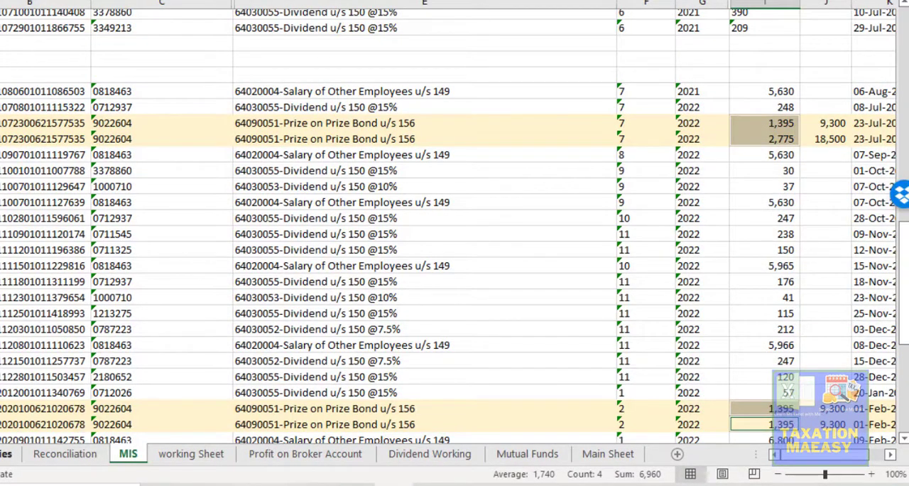
click(3, 454)
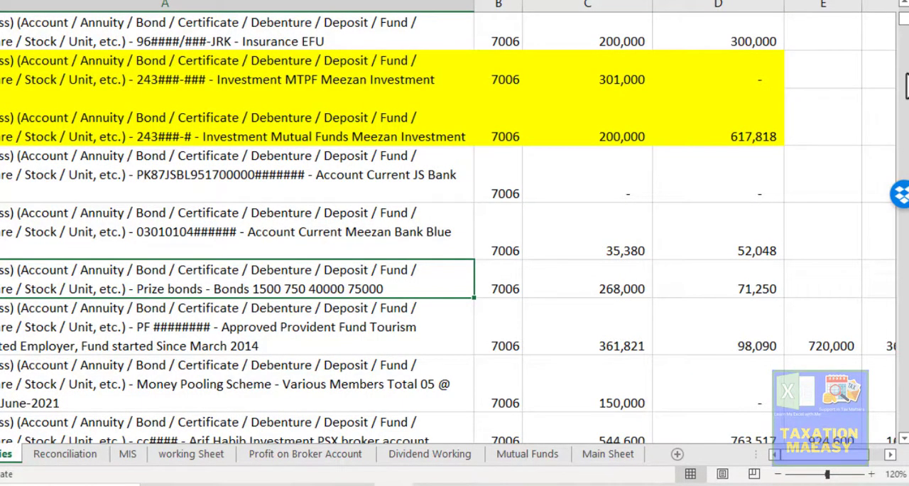
scroll(455, 227, down, 3)
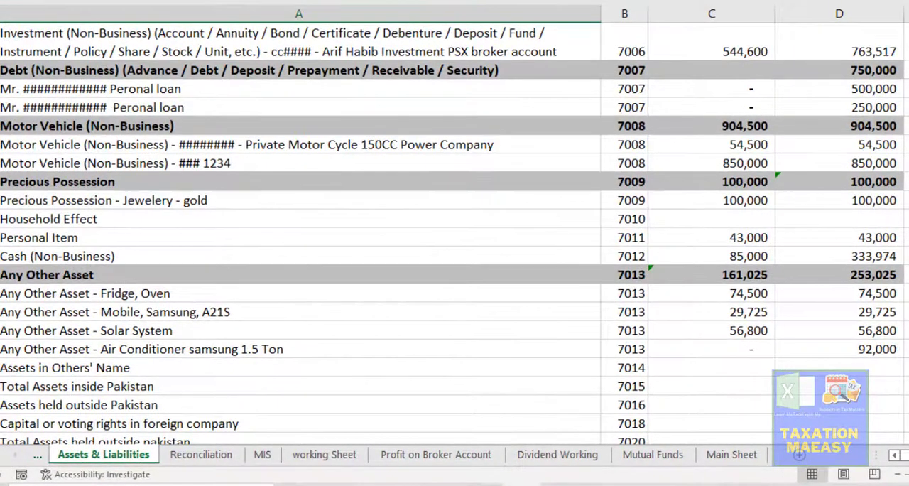
scroll(455, 227, up, 3)
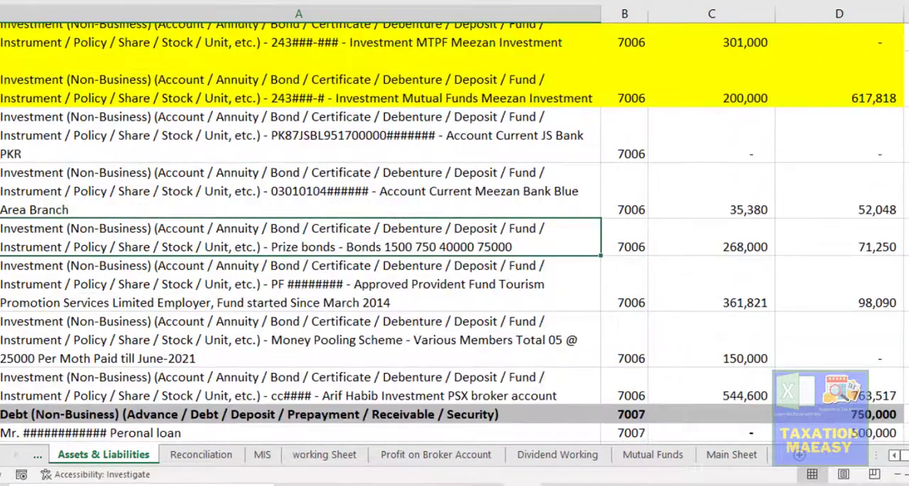
scroll(455, 227, up, 5)
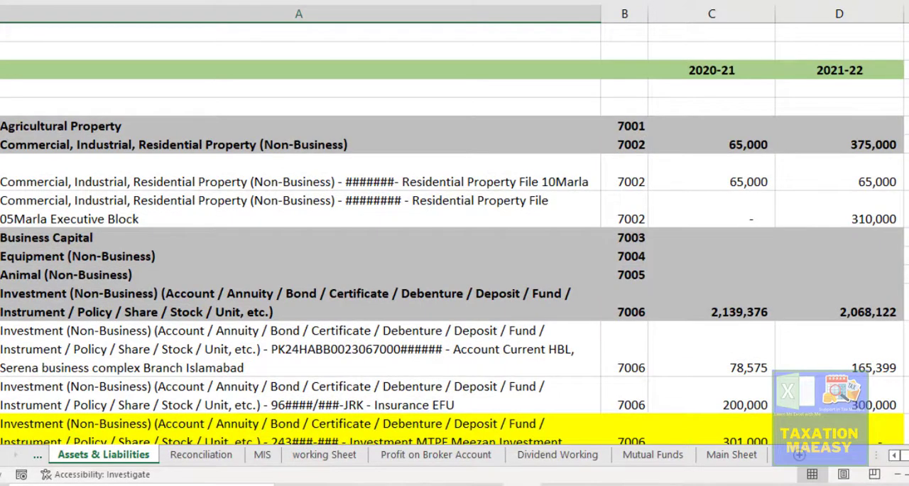
click(463, 173)
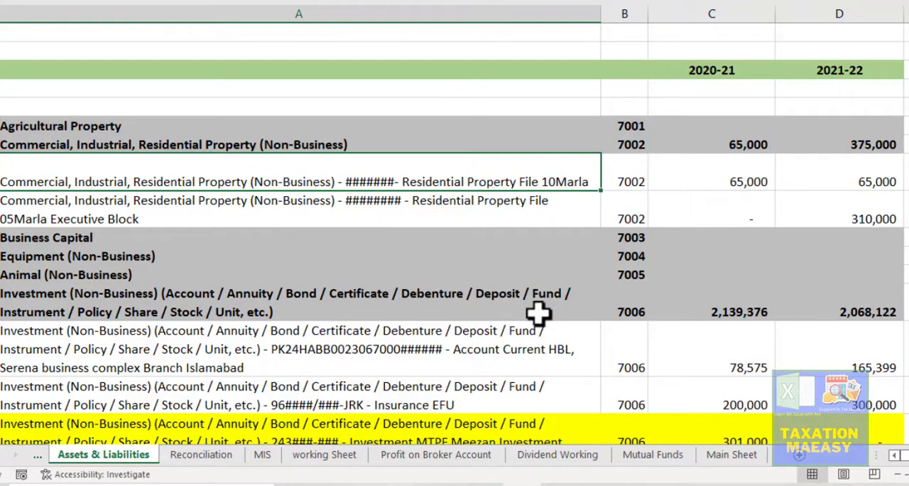
click(742, 176)
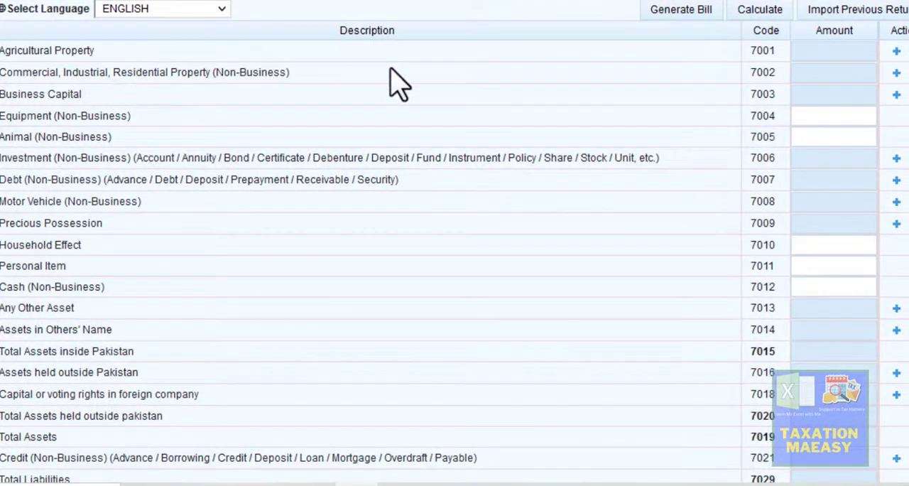
- In Iris, add a Commercial, Industrial, Residential Property (Non-Business) entry with property "BADBAdfas" and contents "residential Plot file 10 Marla"
click(896, 73)
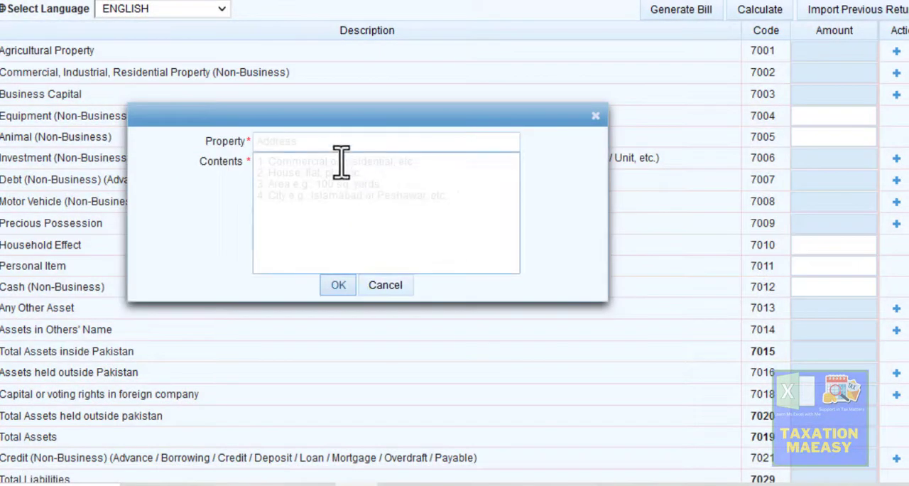
click(337, 154)
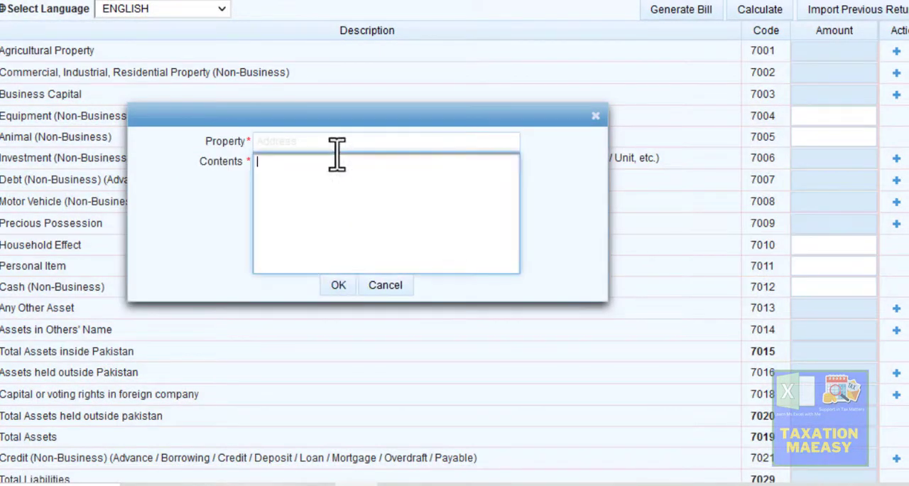
click(317, 147)
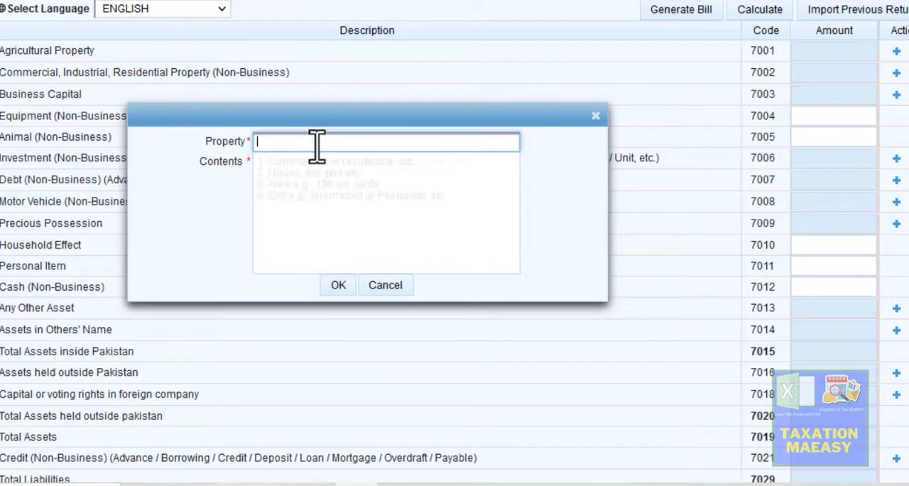
text(BADBAdfas)
click(312, 169)
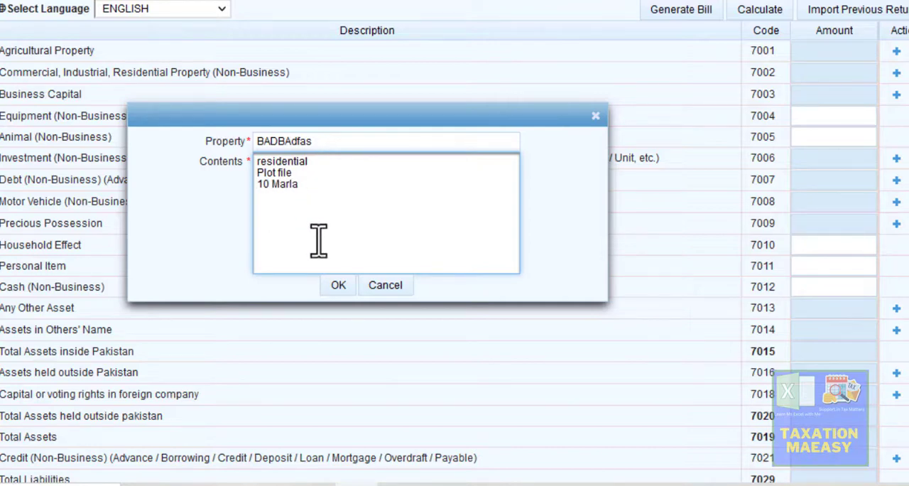
click(335, 292)
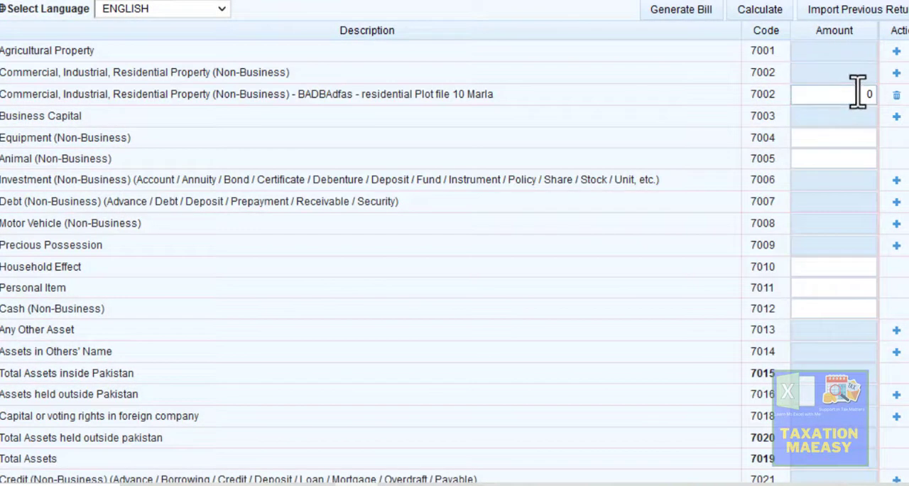
- Set the amount of the 10 Marla residential plot file to 65,000 and recalculate the Personal Assets / Liabilities section
click(856, 93)
text(65000)
click(606, 126)
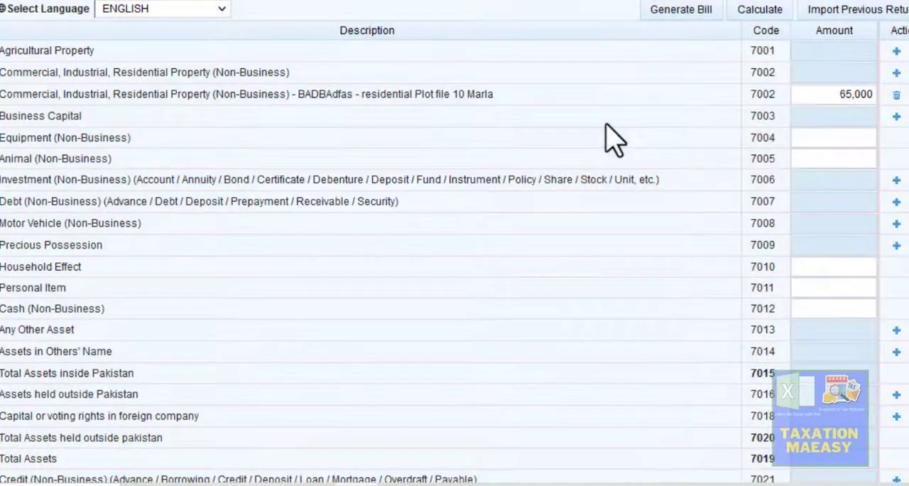
click(759, 11)
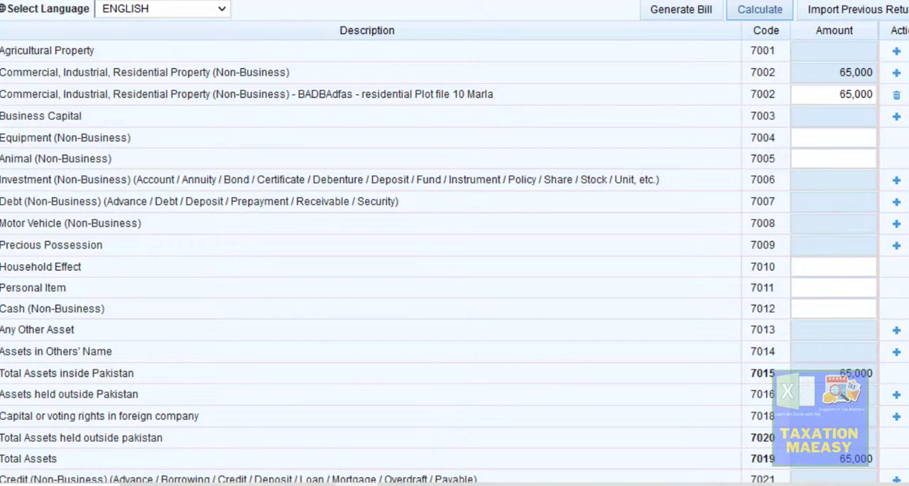
- Back in the Excel Assets & Liabilities sheet, review the code 7006 investment rows, from the HBL current account to the EFU insurance and below
click(389, 484)
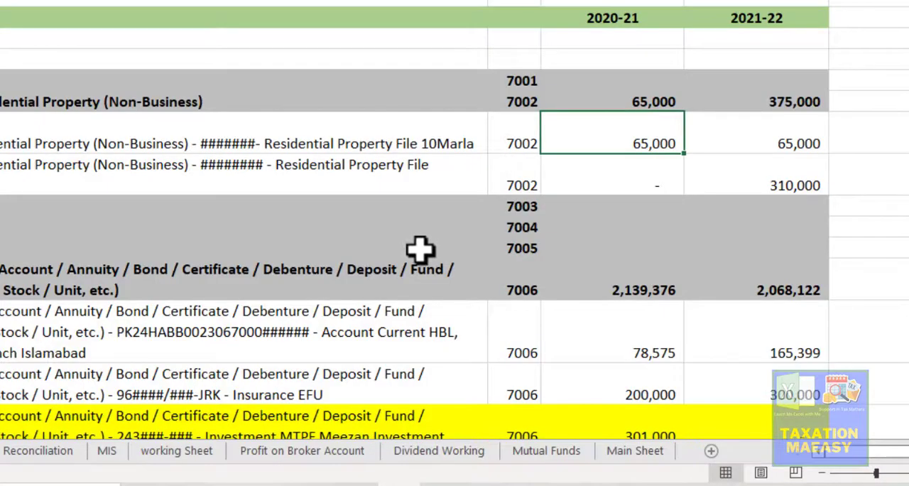
click(346, 325)
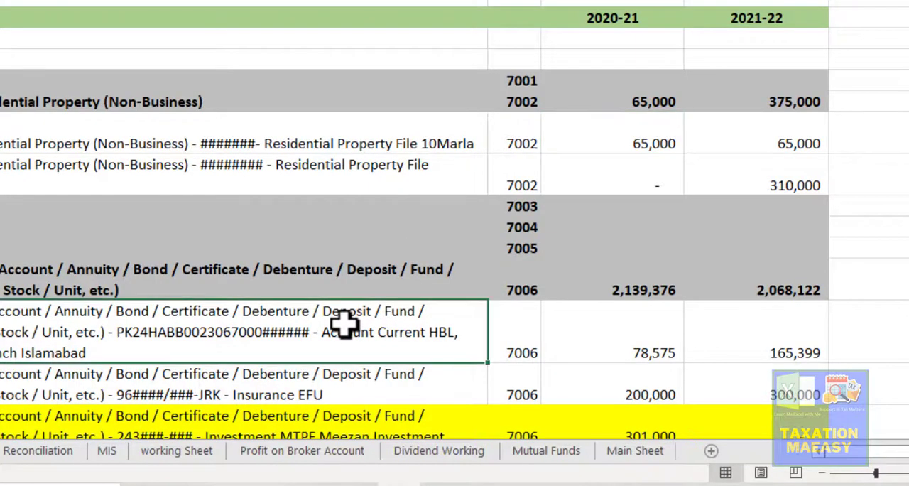
key(Down)
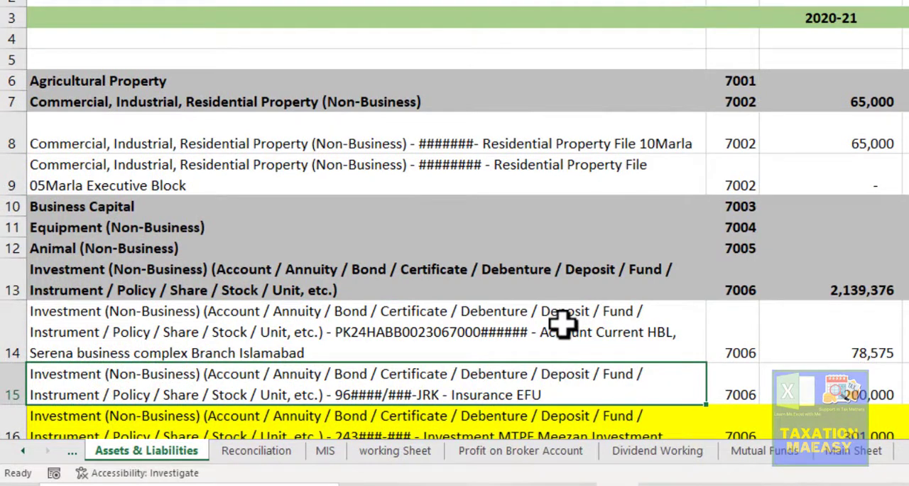
scroll(561, 323, down, 3)
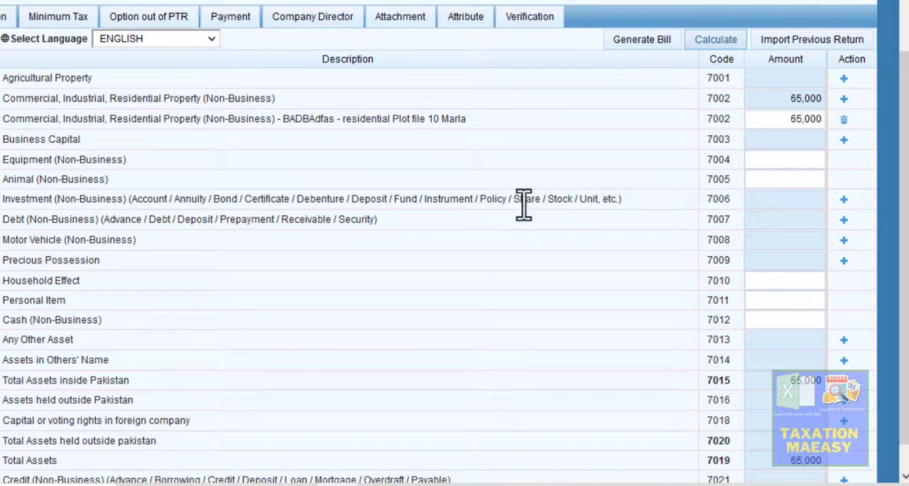
- In Iris, add an Investment (Non-Business) entry under code 7006 with investment "fasdfsd" and contents "HBL Current Owner 100%"
click(843, 200)
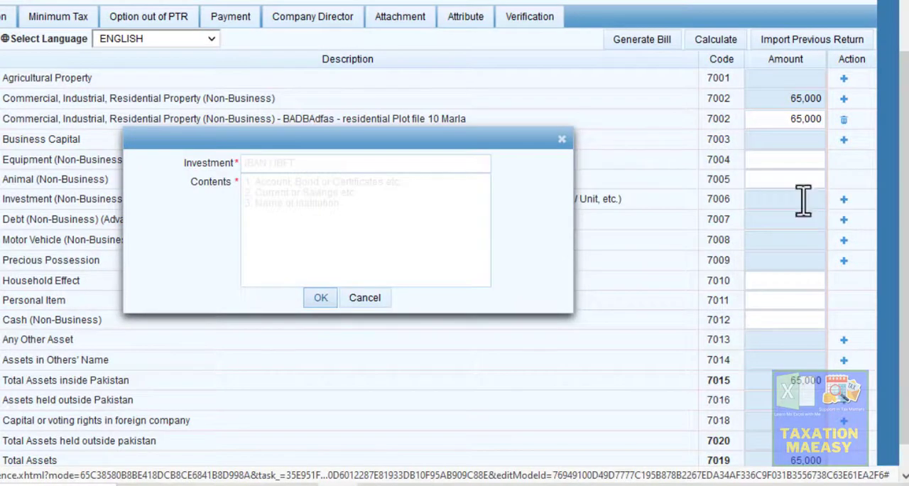
click(357, 168)
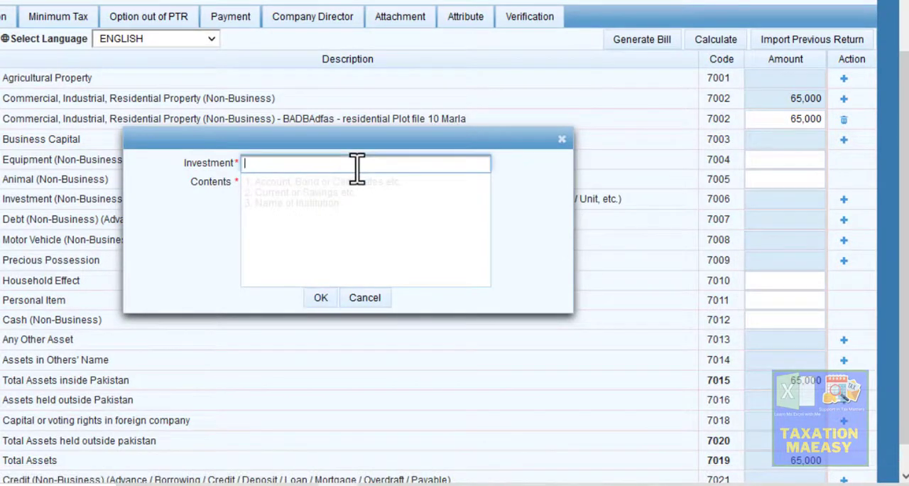
text(fasdfsd)
click(340, 208)
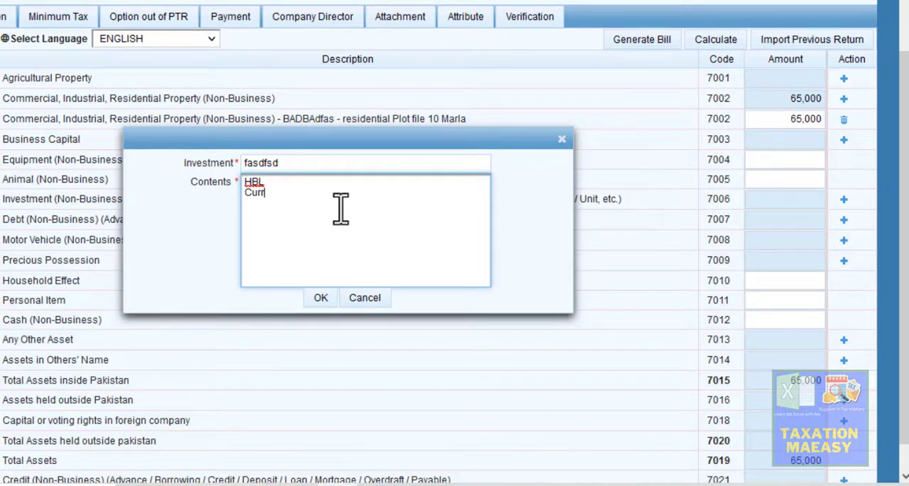
text(HBL Current Owe)
text(ner)
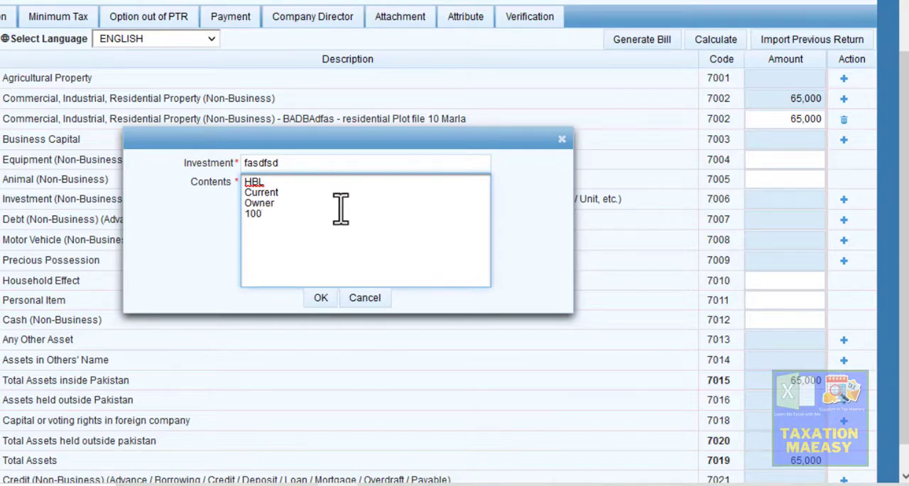
click(320, 299)
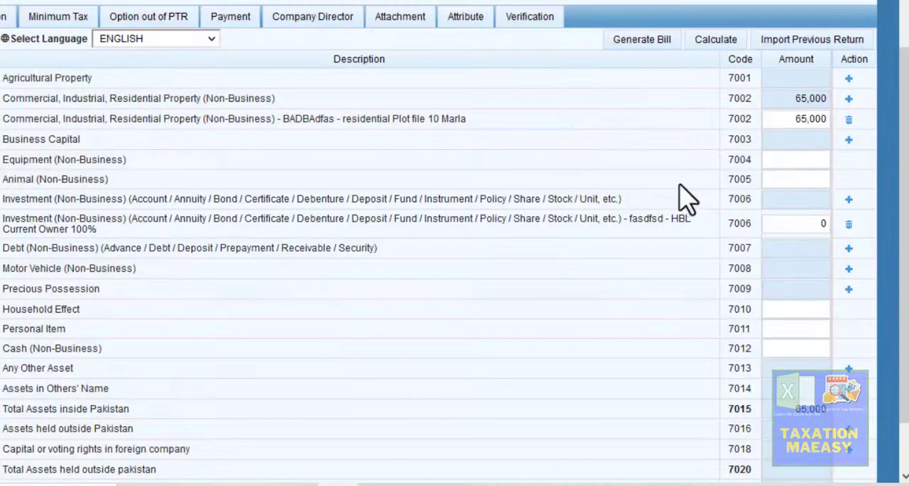
- Copy the HBL current account balance of 165,399 from the Excel sheet into the amount of the new HBL investment entry in Iris
click(818, 224)
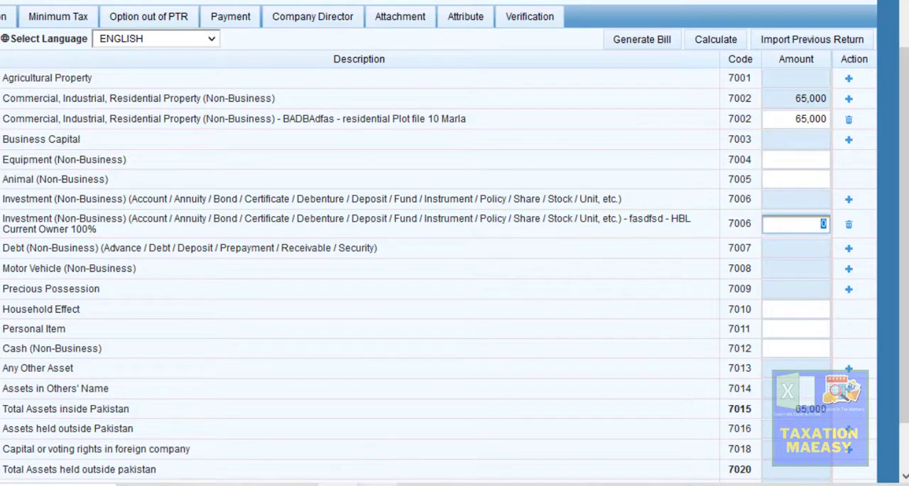
click(380, 484)
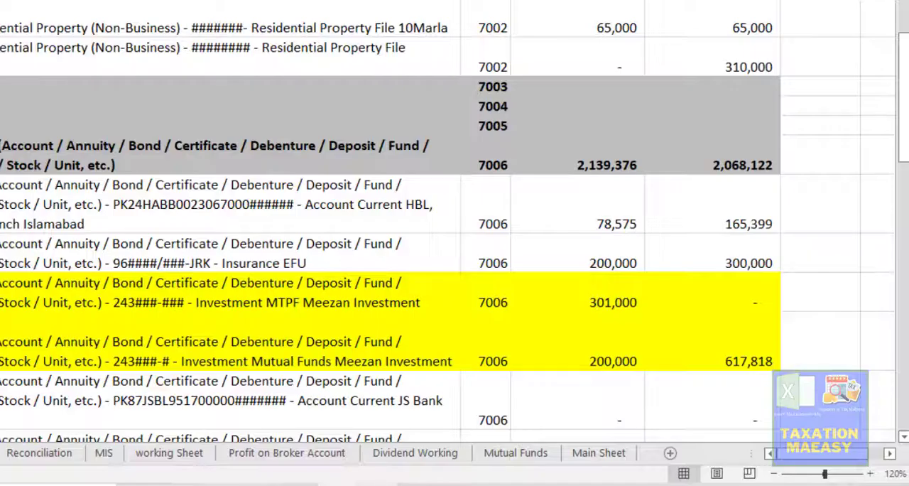
click(613, 223)
click(755, 210)
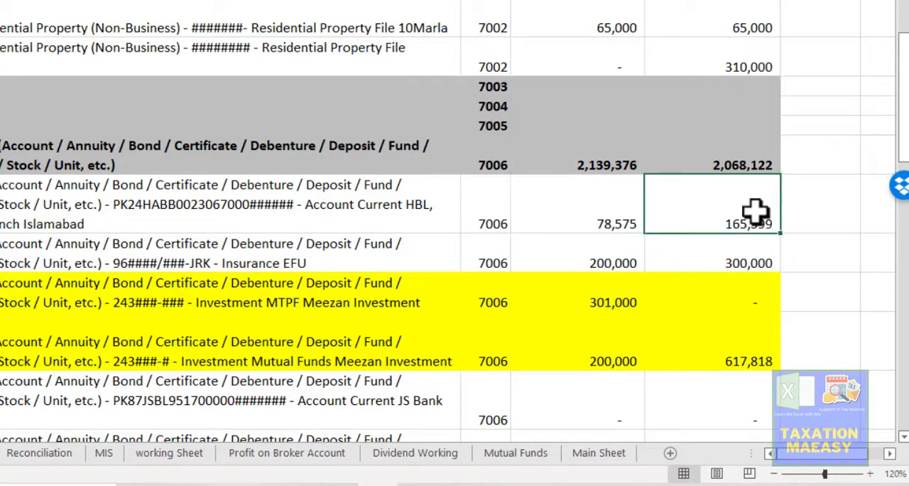
key(ctrl+c)
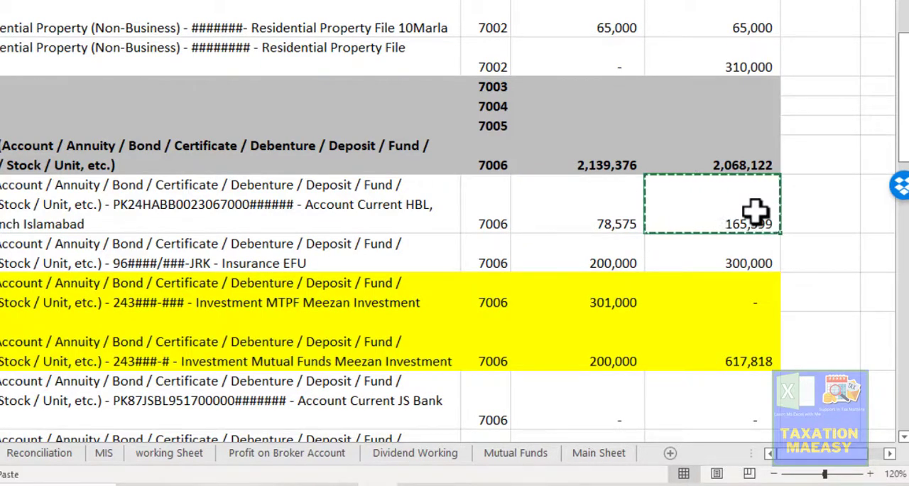
key(alt+Tab)
click(785, 223)
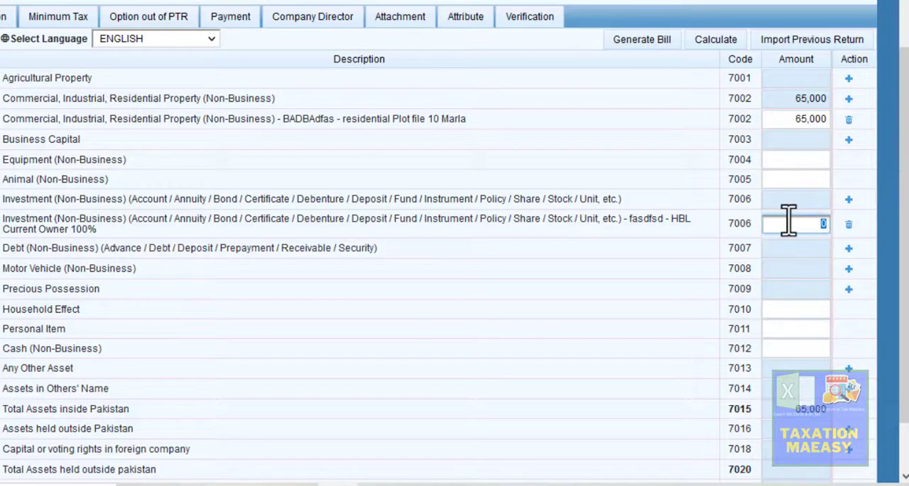
key(ctrl+v)
click(700, 153)
- Check the second Residential Property File row in Excel and add its 7002 property entry in Iris as "asdfasd" with contents "sdfasd ABC 7Marla"
key(alt+Tab)
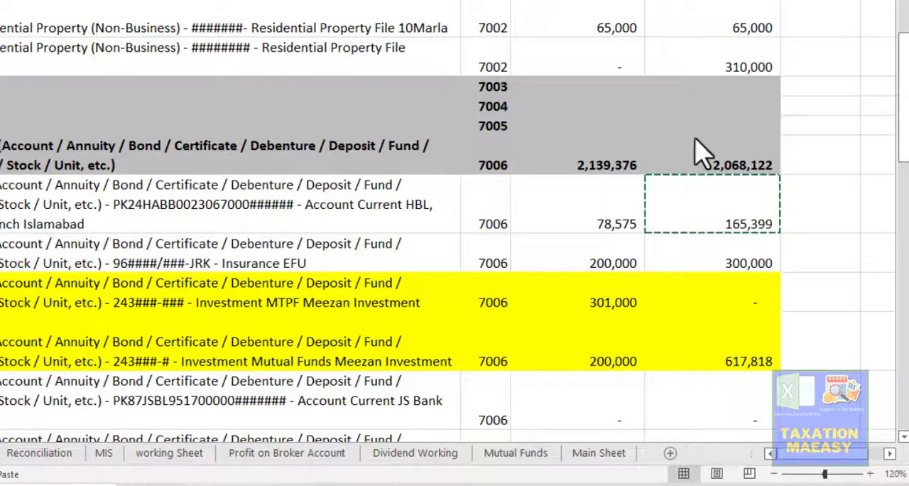
click(735, 66)
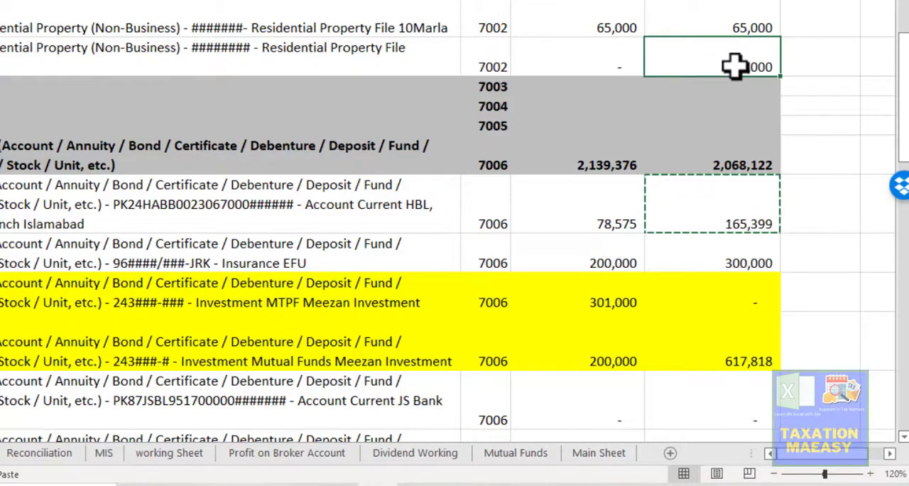
key(alt+Tab)
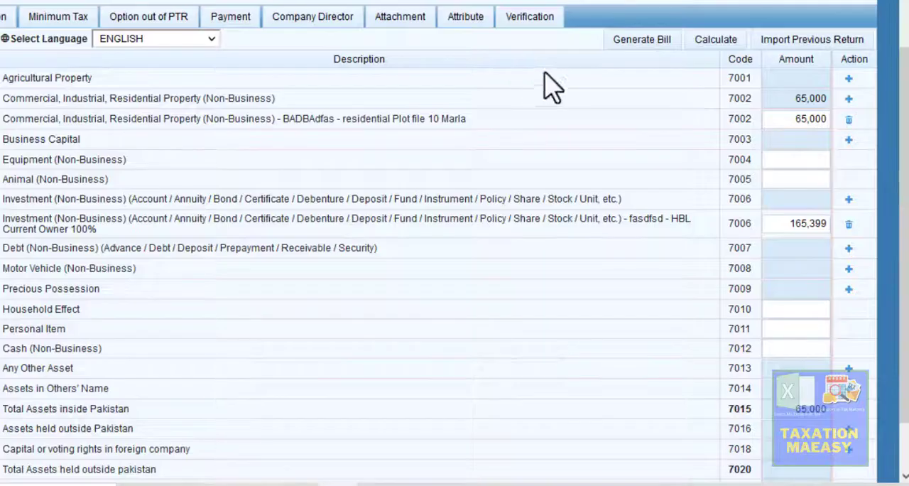
click(849, 100)
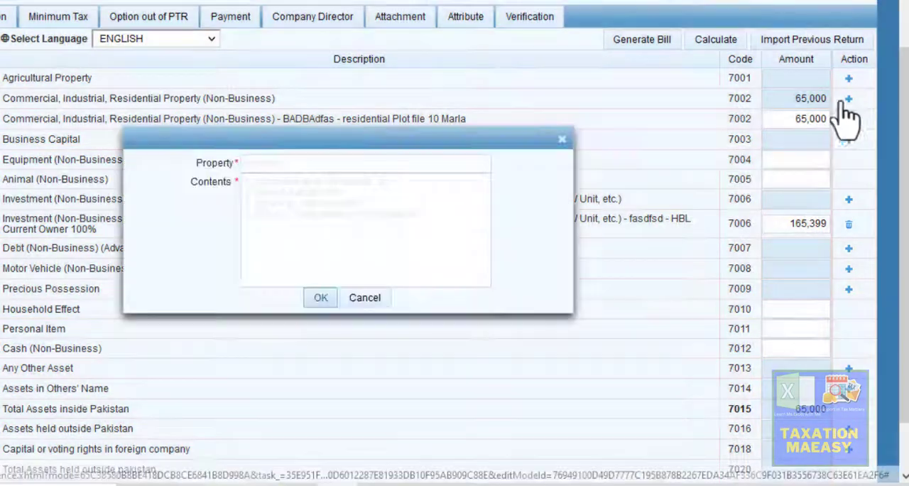
click(431, 170)
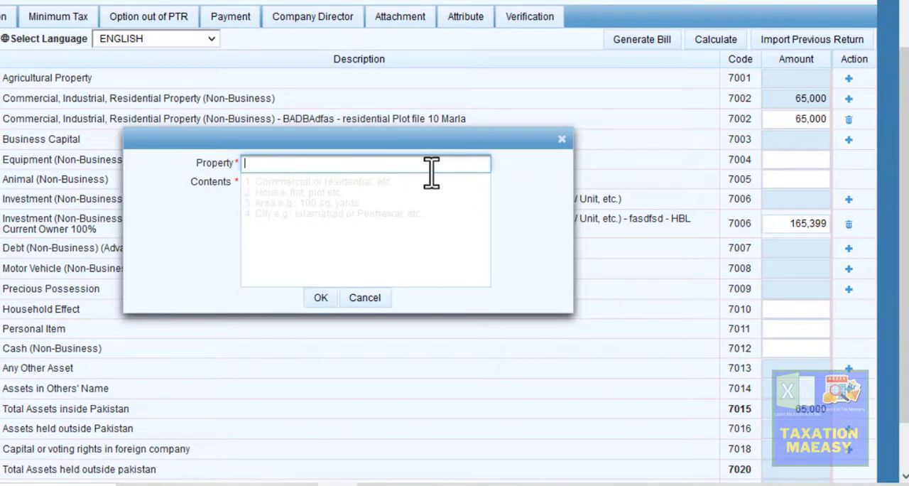
text(asdfasd)
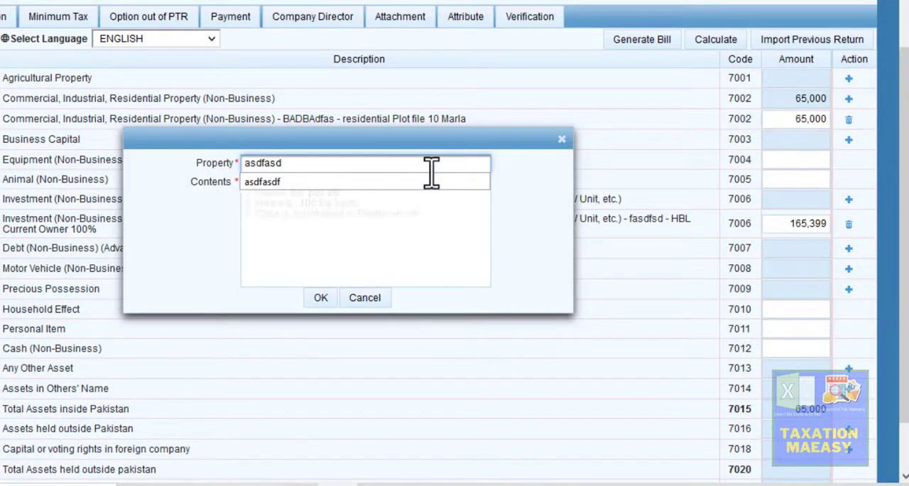
click(371, 241)
text(sdfasd)
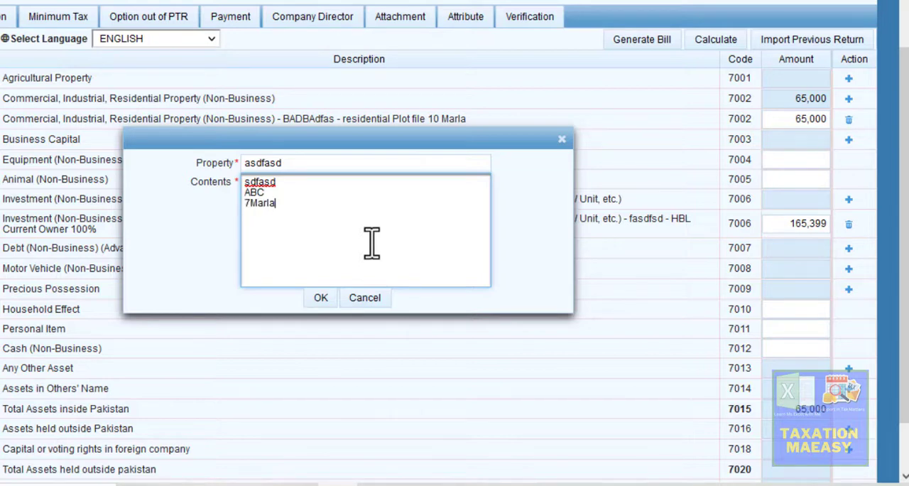
click(320, 298)
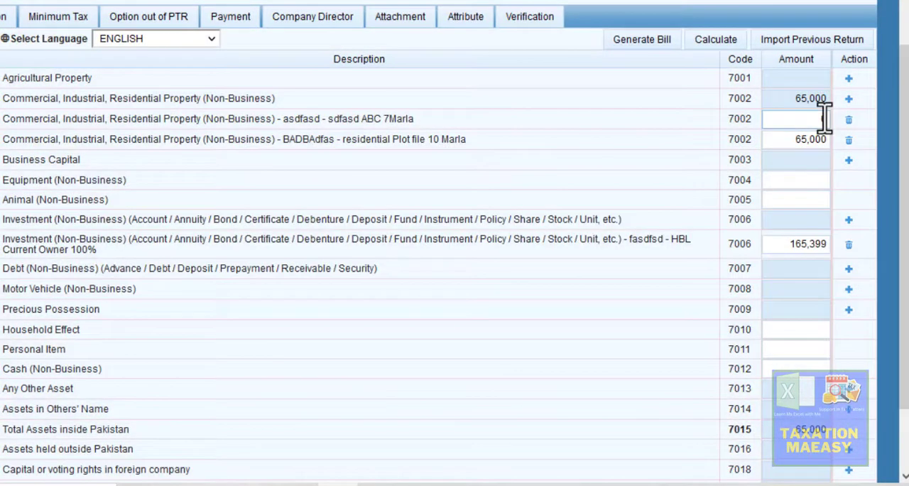
- Set the amount of the 7 Marla property entry to 310,000 and recalculate the Personal Assets / Liabilities section
click(825, 119)
text(310000)
click(865, 179)
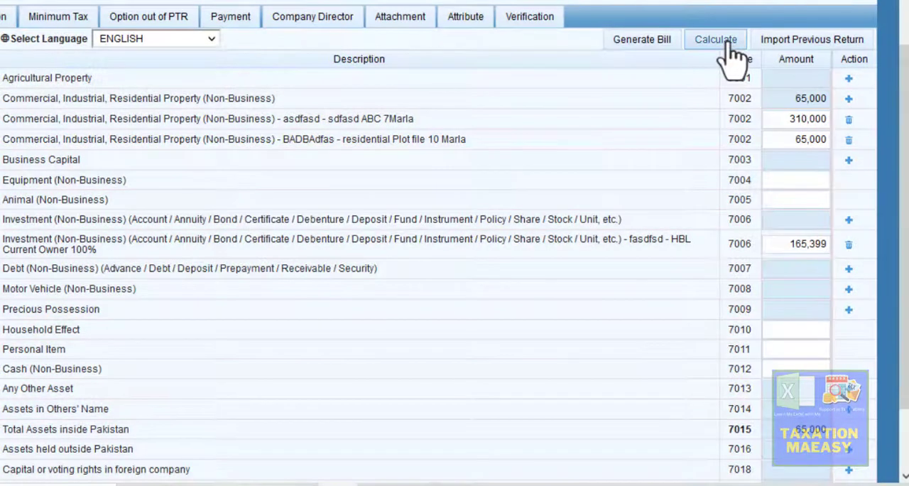
click(732, 43)
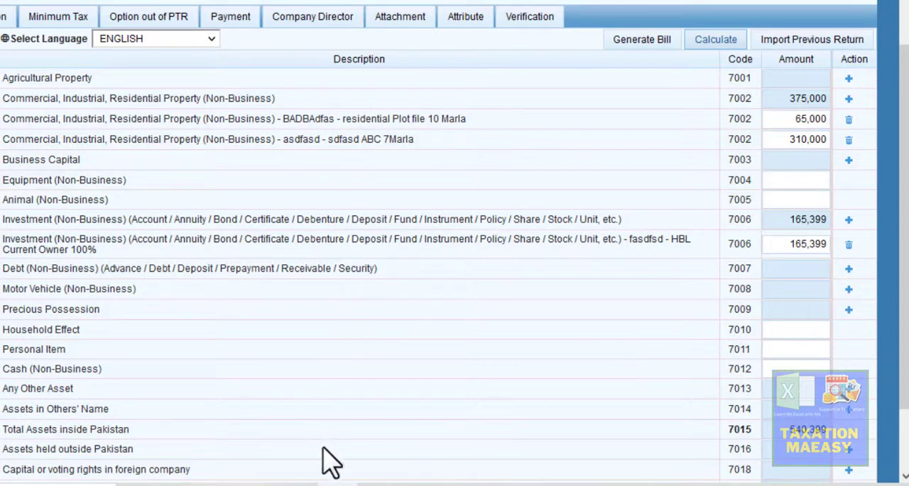
- Check the Insurance EFU row in Excel and add an Iris 7006 investment entry with the policy number and contents "EFU Takaful insurance policy"
click(377, 485)
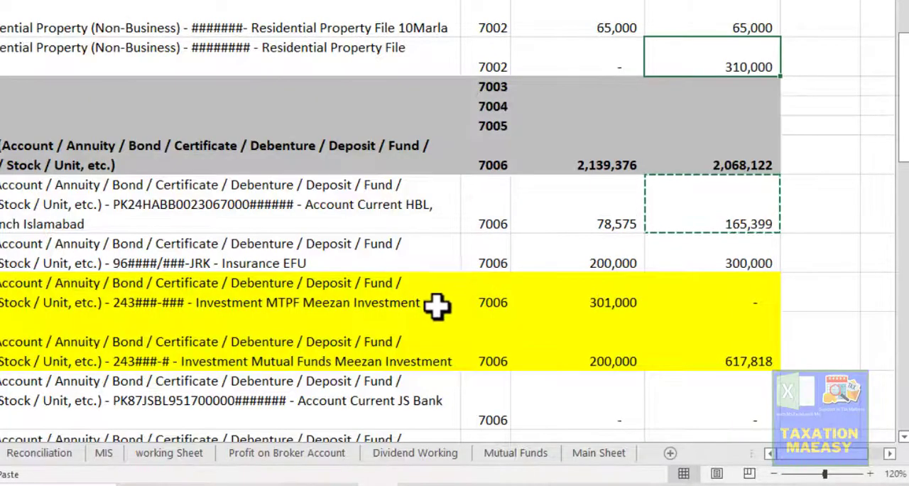
click(317, 249)
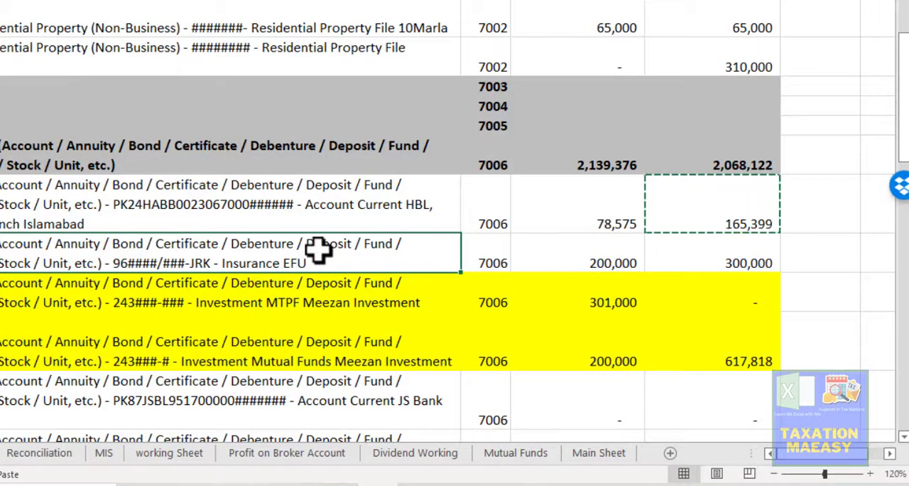
key(alt+Tab)
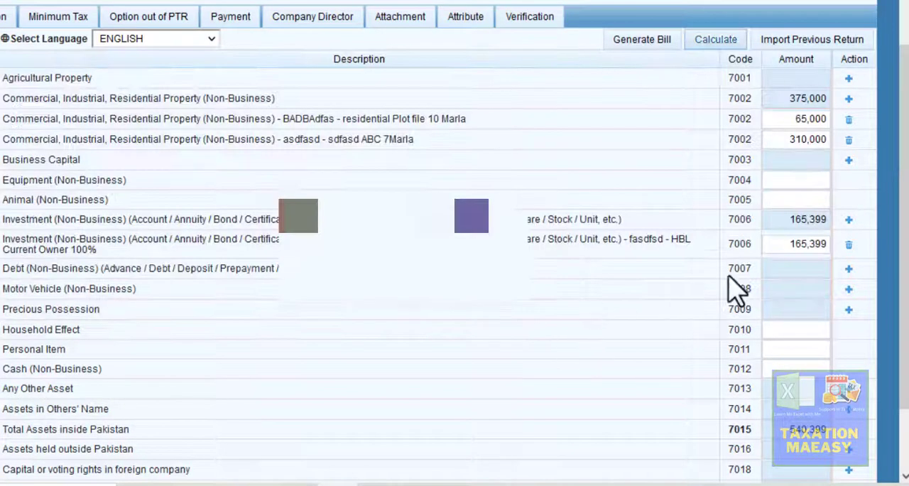
click(849, 221)
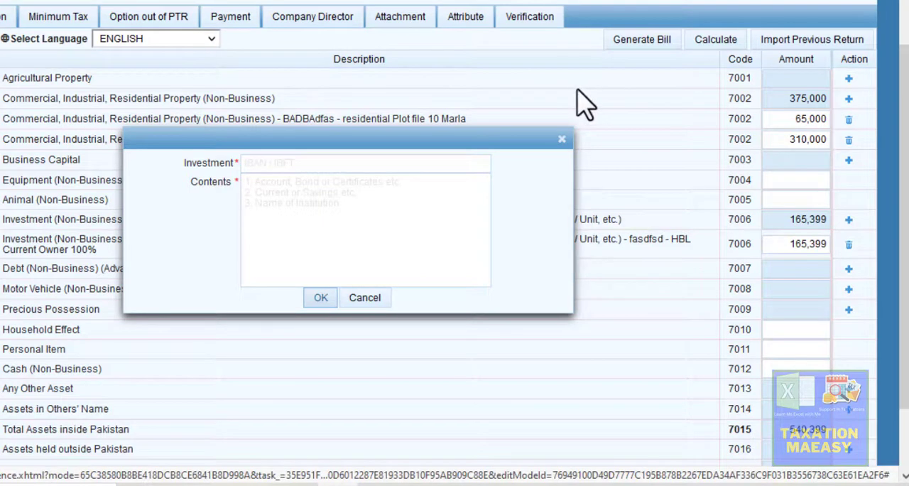
click(379, 163)
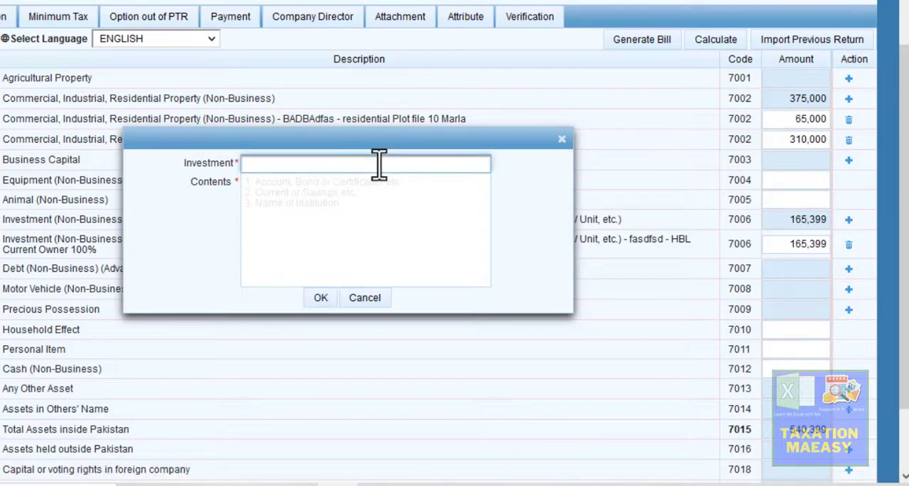
key(Tab)
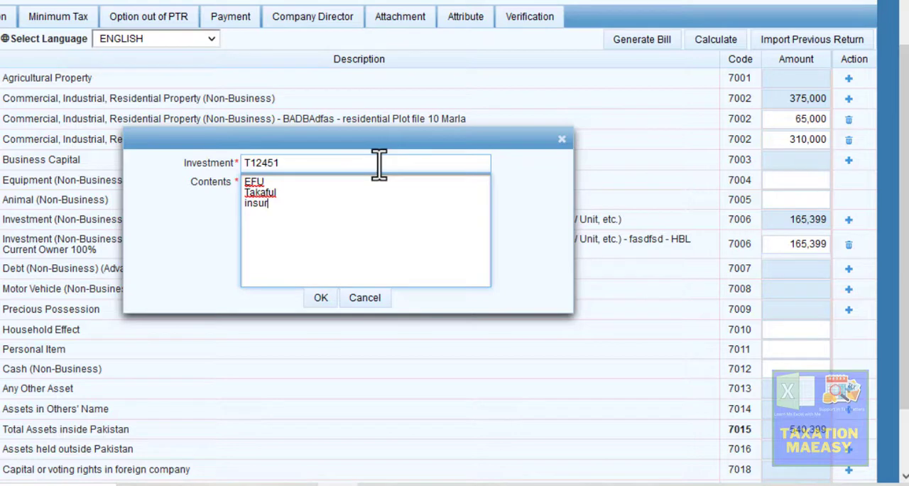
text(e policy)
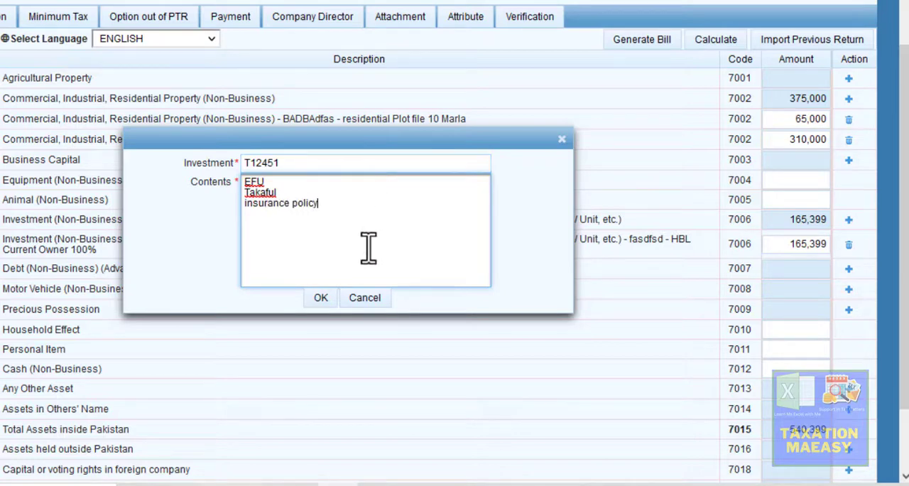
click(321, 297)
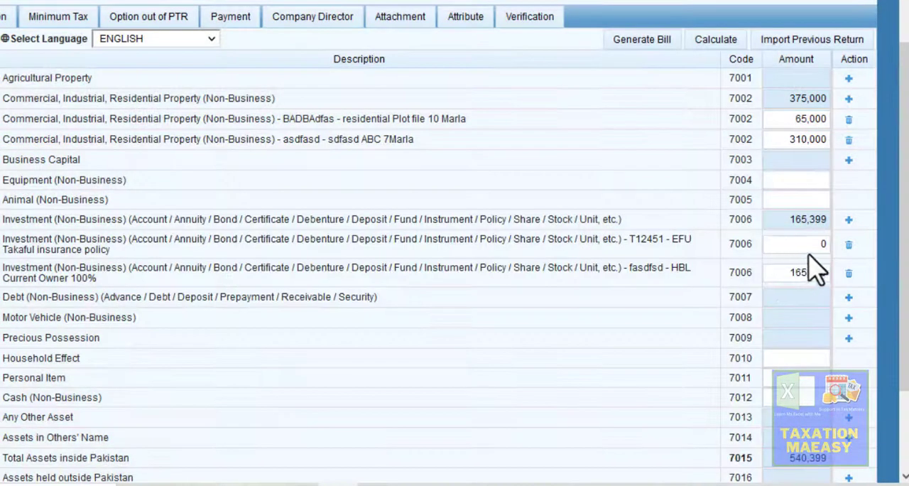
- Copy the EFU insurance value of 300,000 from Excel into the Takaful policy entry's amount in Iris, and return to the Excel sheet
click(820, 244)
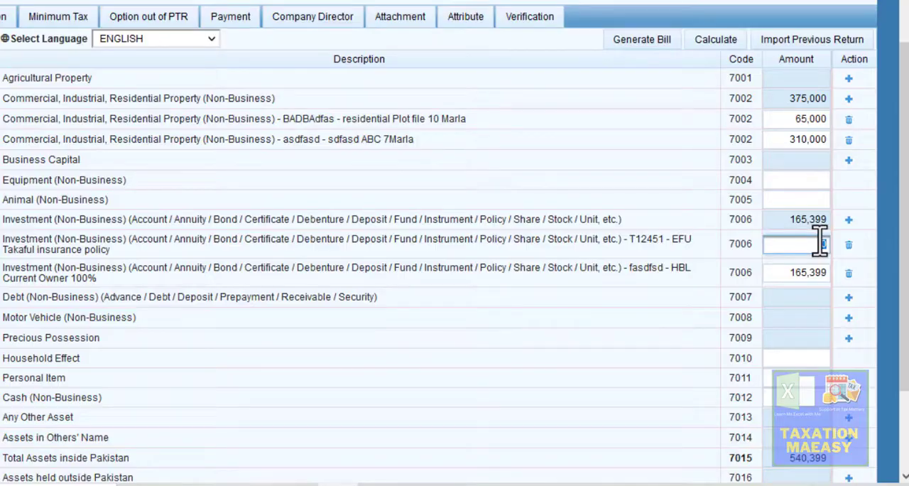
key(alt+Tab)
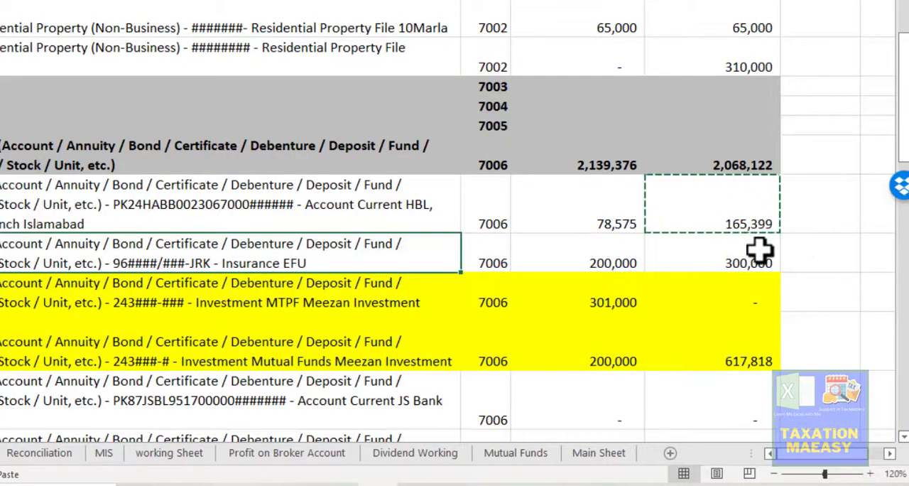
click(759, 250)
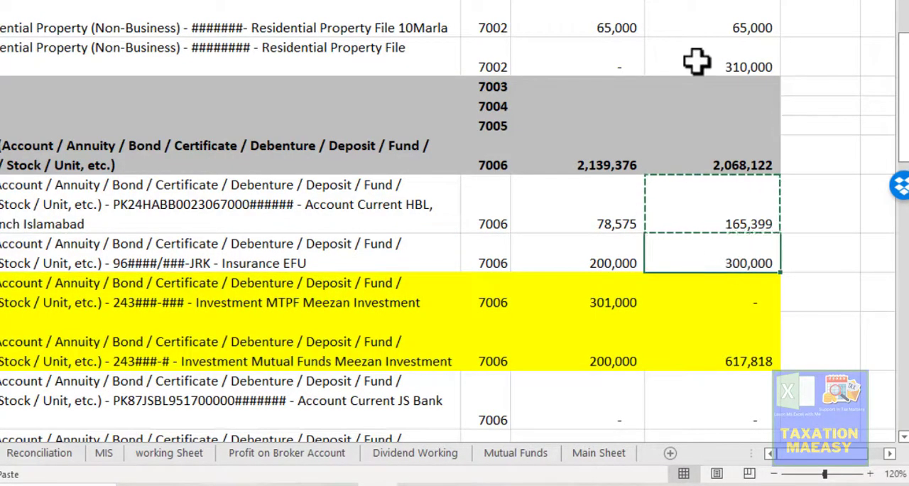
key(ctrl+c)
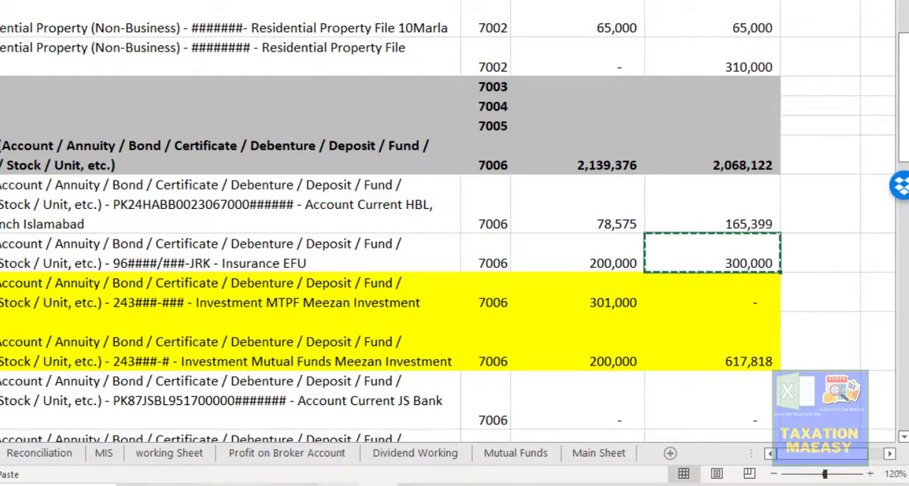
key(alt+Tab)
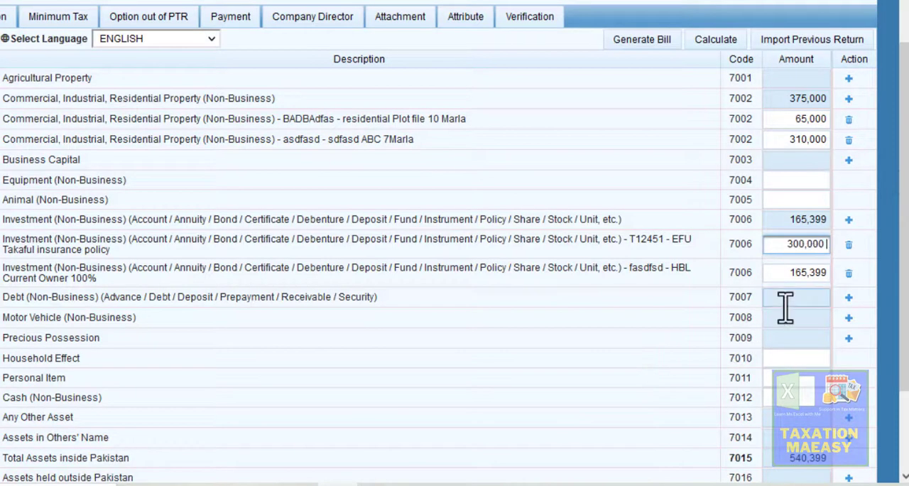
click(652, 351)
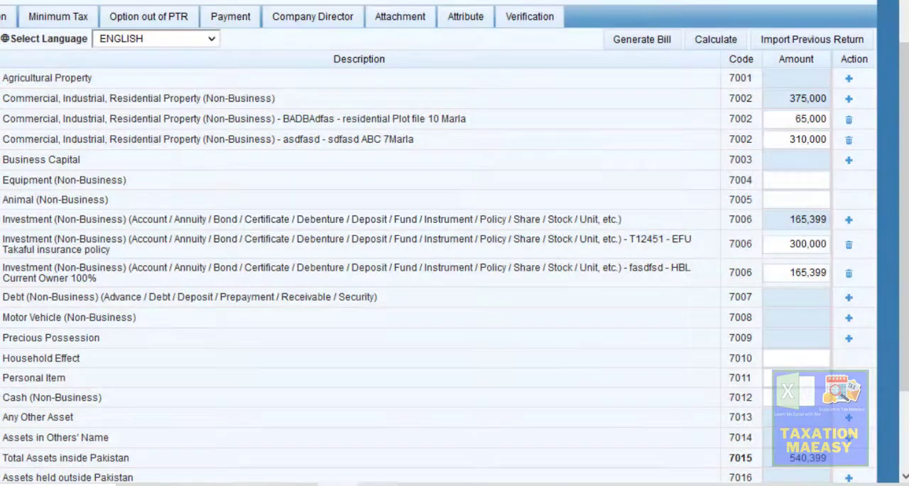
key(alt+Tab)
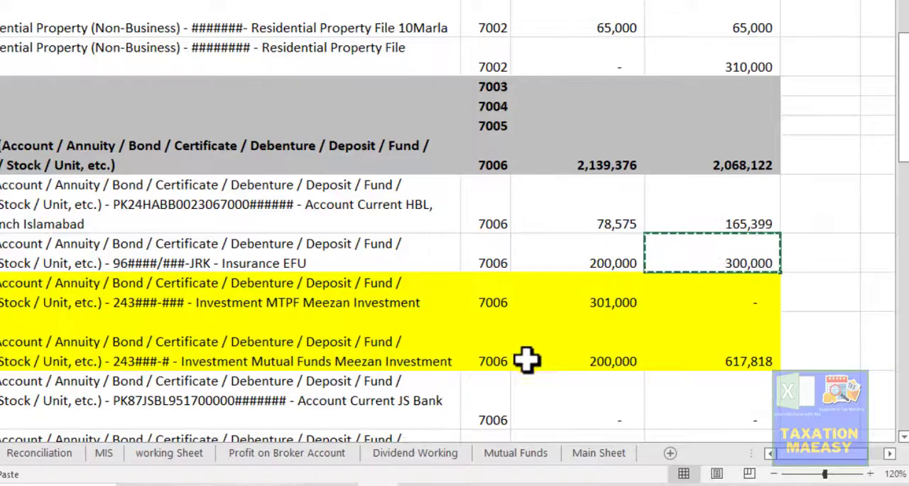
- Check the Mutual Funds Meezan Investment row in Excel and start a 7006 investment entry in Iris with the investment name "Meezan Bank"
click(718, 347)
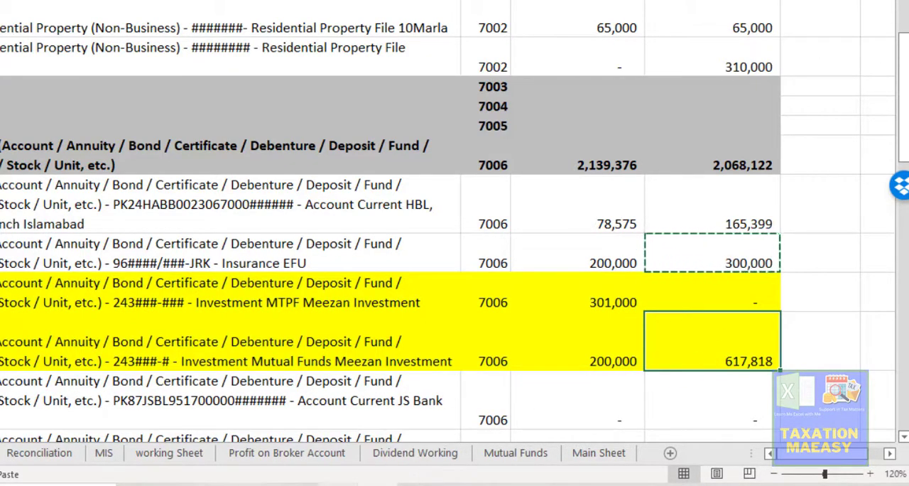
click(334, 475)
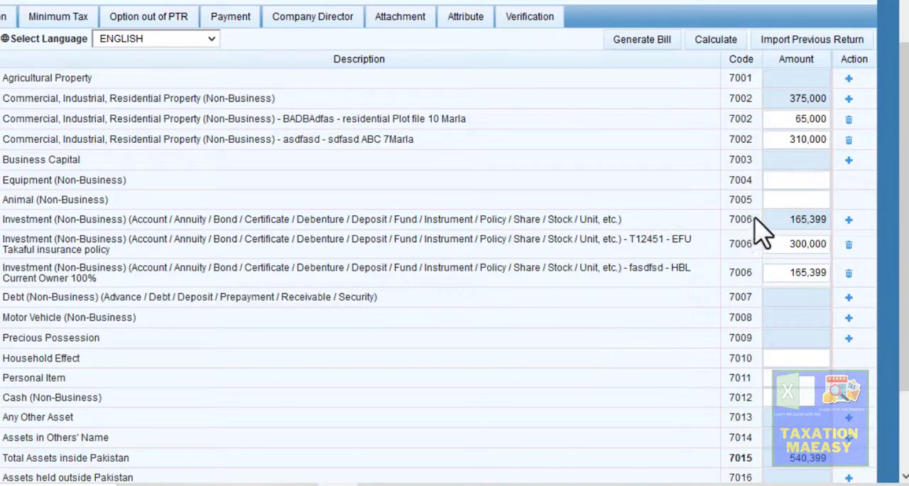
click(849, 220)
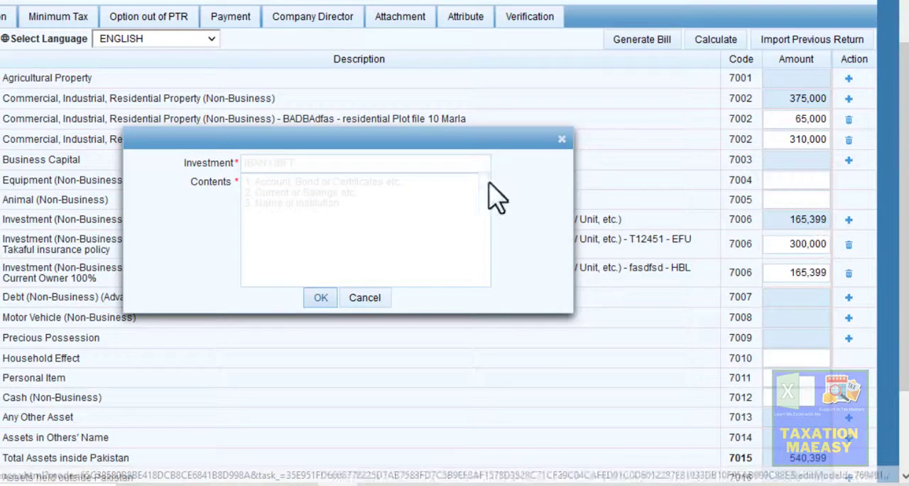
click(316, 163)
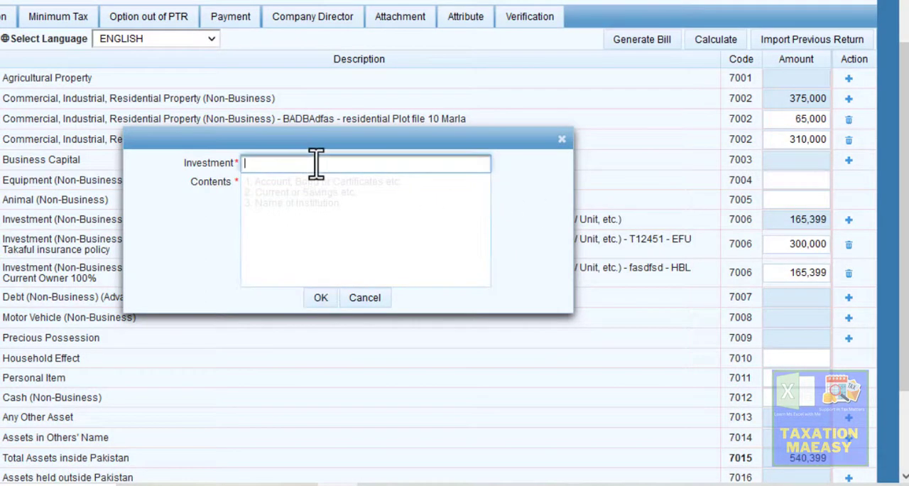
text(Meezank)
key(BackSpace)
key(BackSpace)
text(Bank)
- Describe the Meezan Bank investment's contents as "Mutual Fund - Pension Fund" and add the entry
key(Tab)
text(Mu)
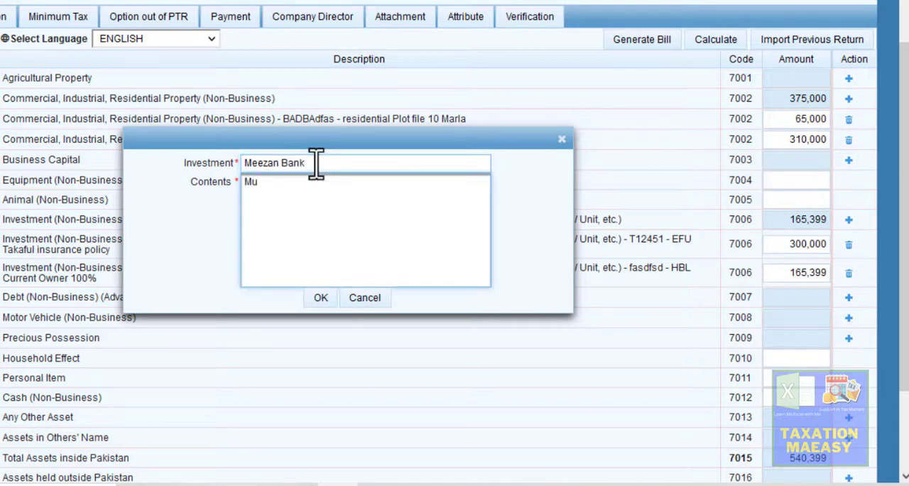
text(tual Fund - Pension F)
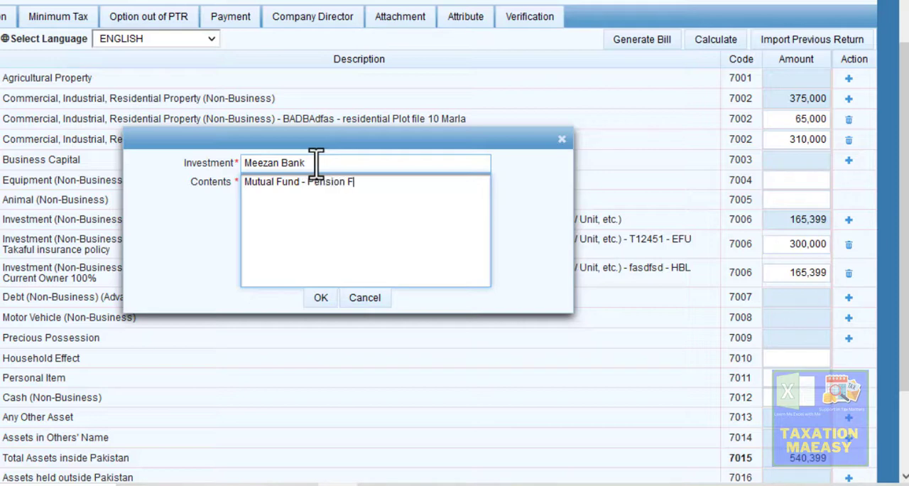
text(und)
click(320, 298)
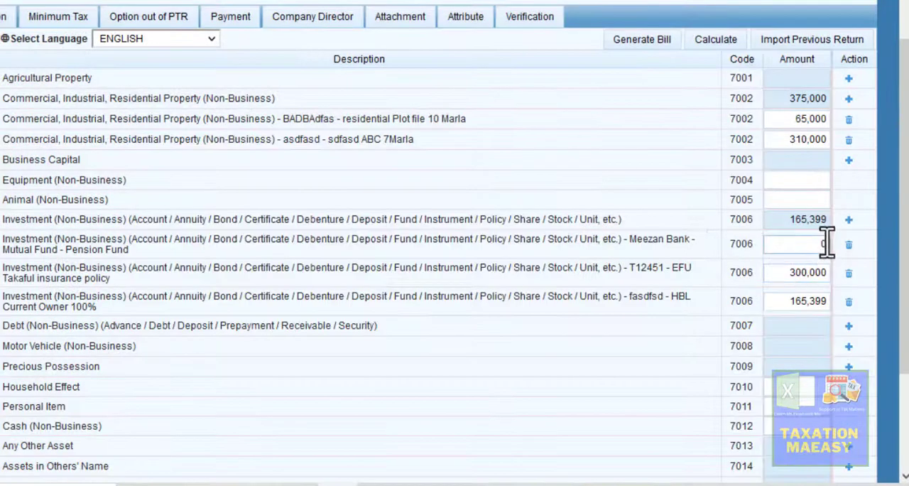
- Copy the Meezan mutual funds value of 617,818 from Excel into the Meezan Bank entry's amount in Iris
click(822, 247)
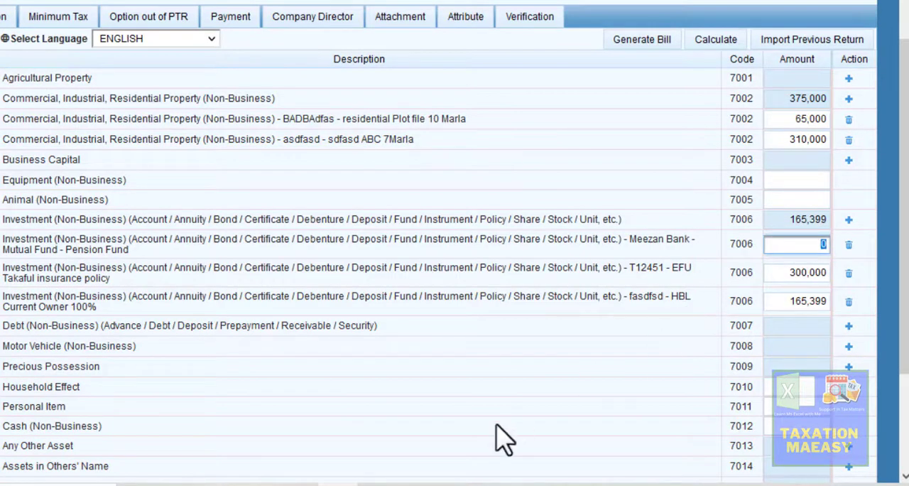
click(378, 484)
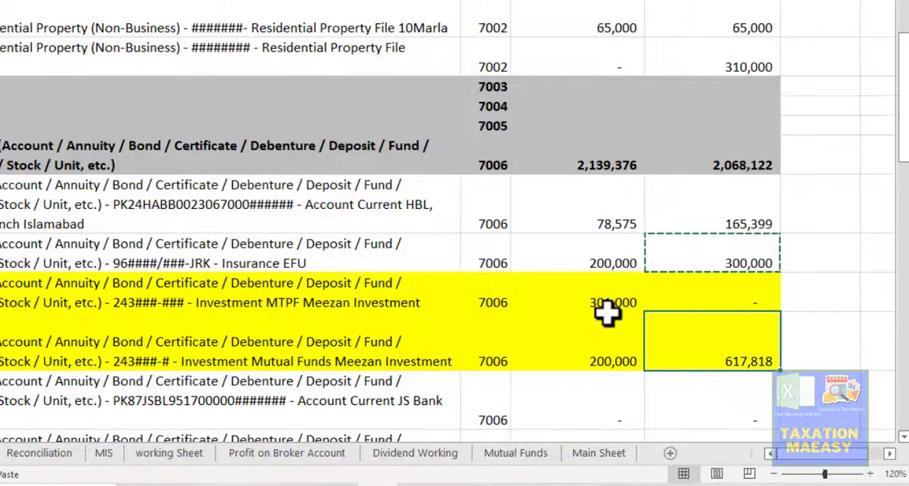
key(ctrl+c)
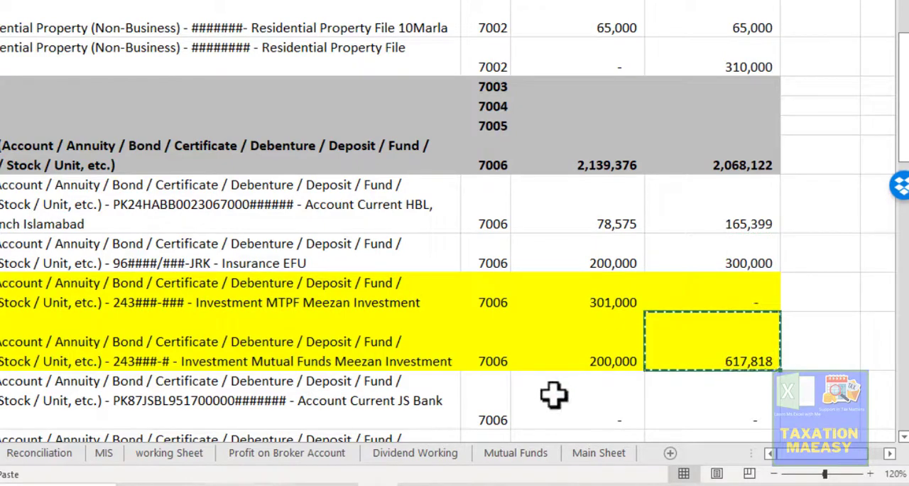
click(458, 455)
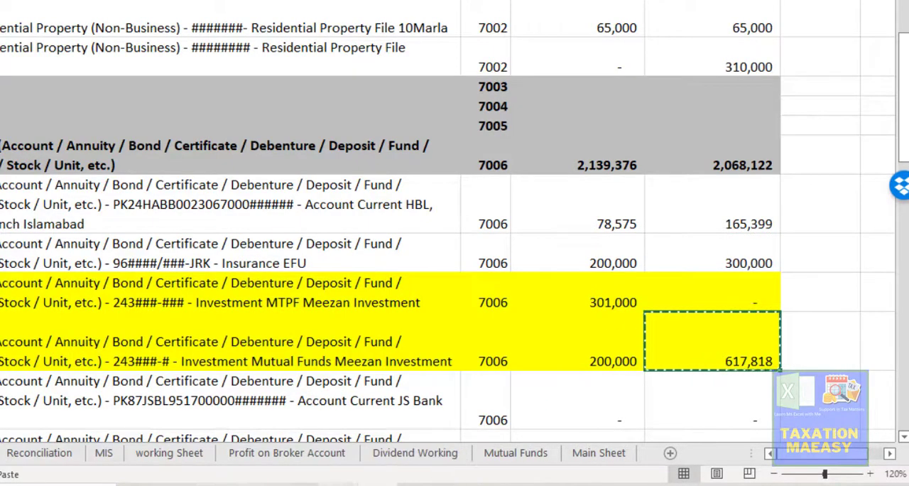
click(338, 484)
key(ctrl+v)
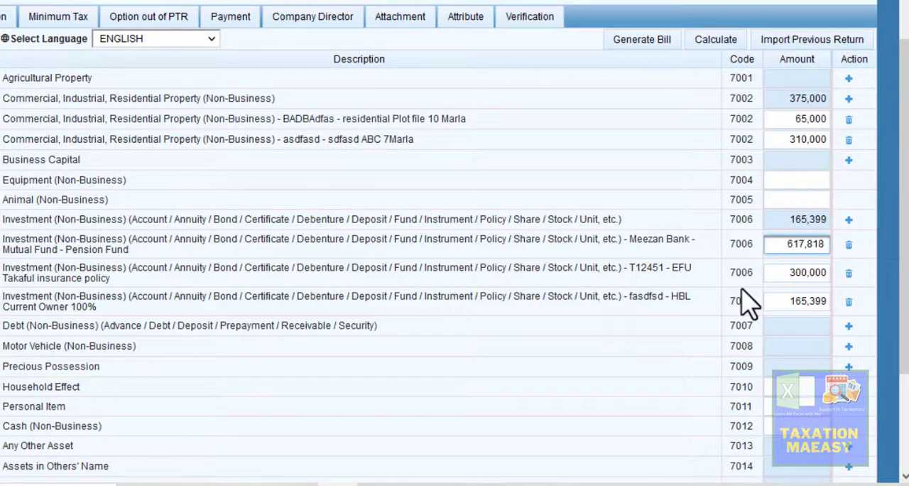
click(697, 155)
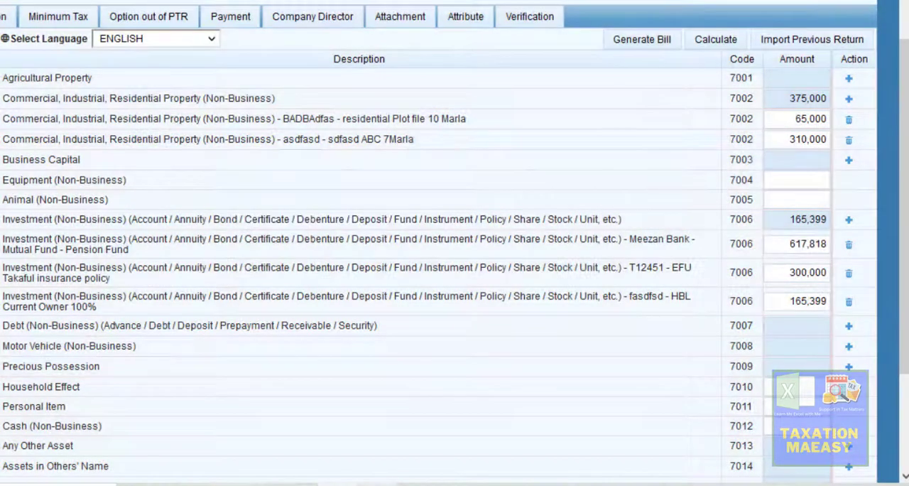
- Review the 7006 rows below the mutual funds in Excel, comparing the JS Bank and Meezan Bank current account rows
click(377, 485)
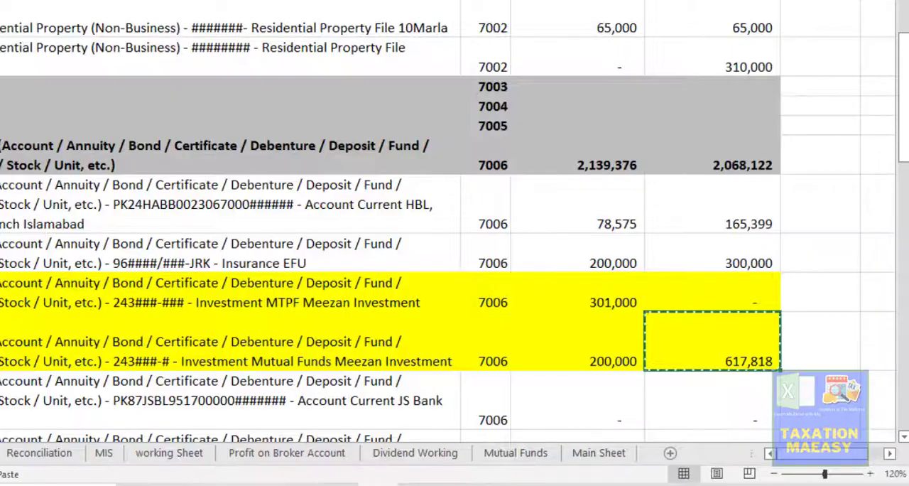
click(567, 392)
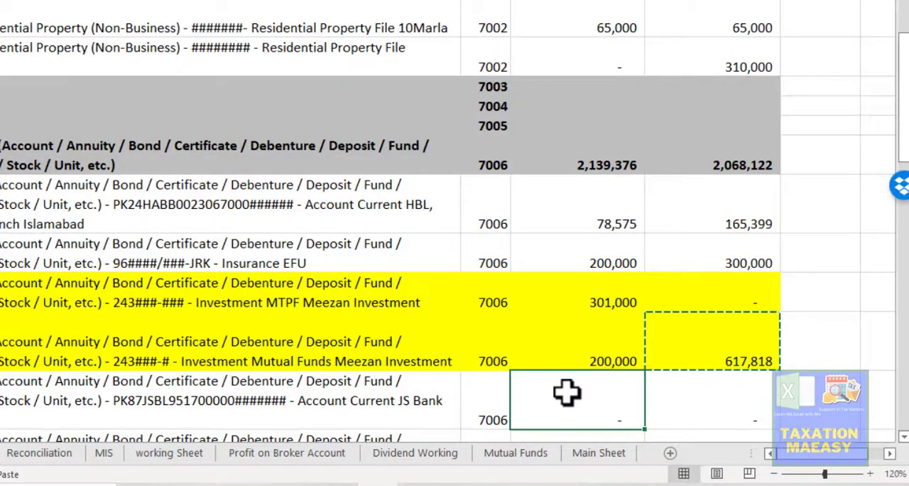
key(Down)
key(Down)
key(Down)
key(Down)
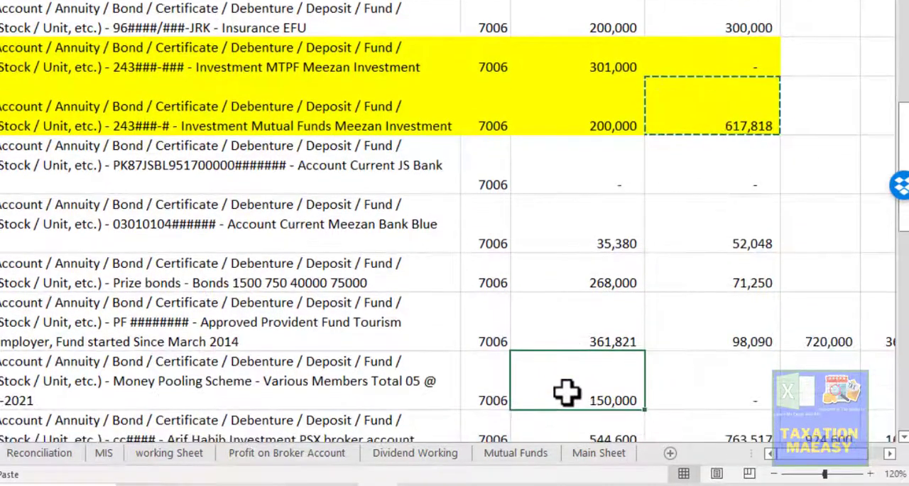
key(Up)
key(Up)
key(Up)
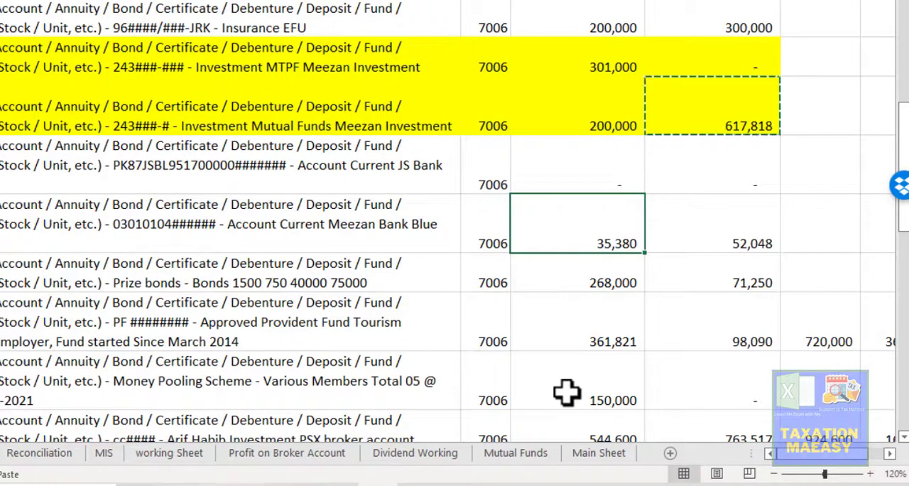
key(Left)
key(Left)
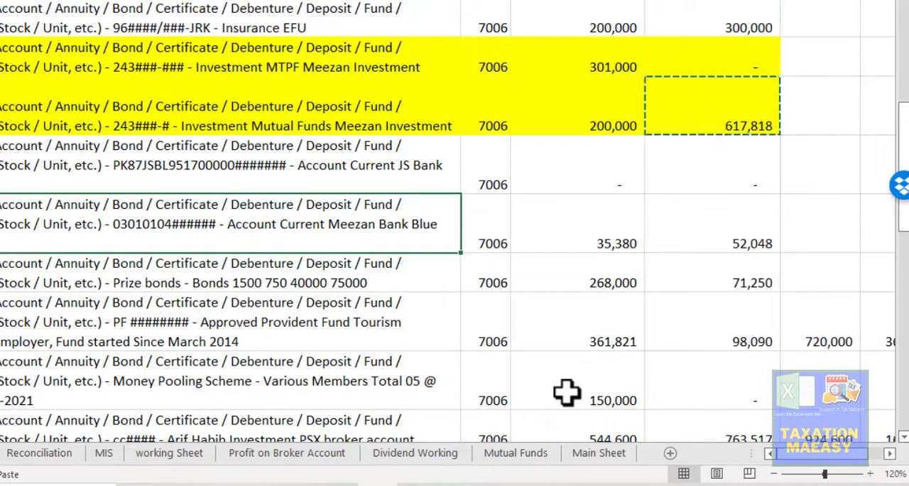
key(Up)
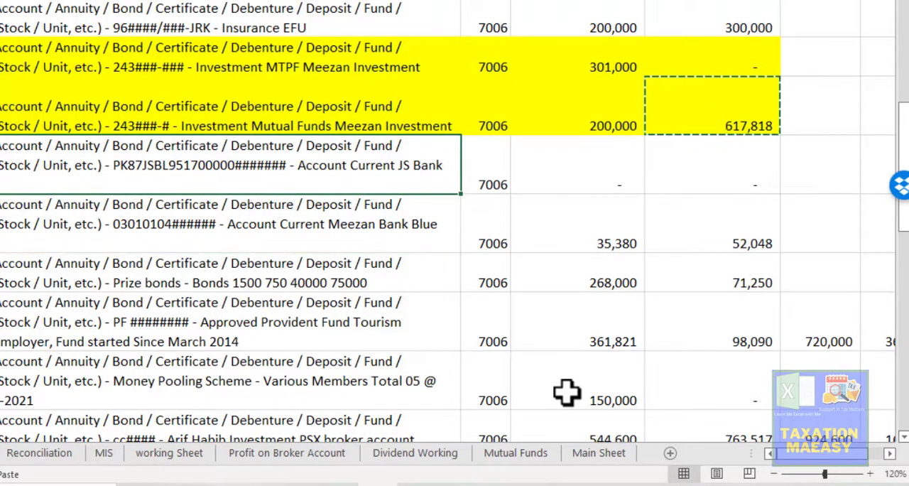
key(Down)
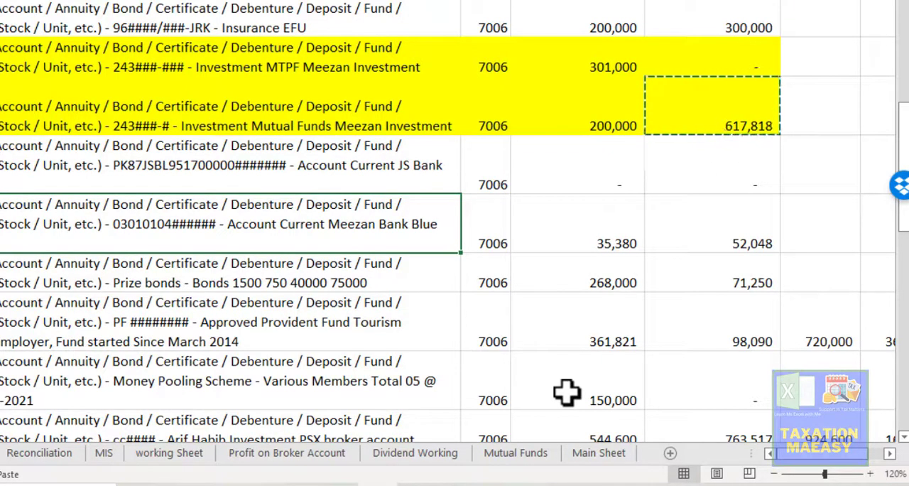
- Start another 7006 investment entry in Iris and enter the bank account number as the investment
key(alt+Tab)
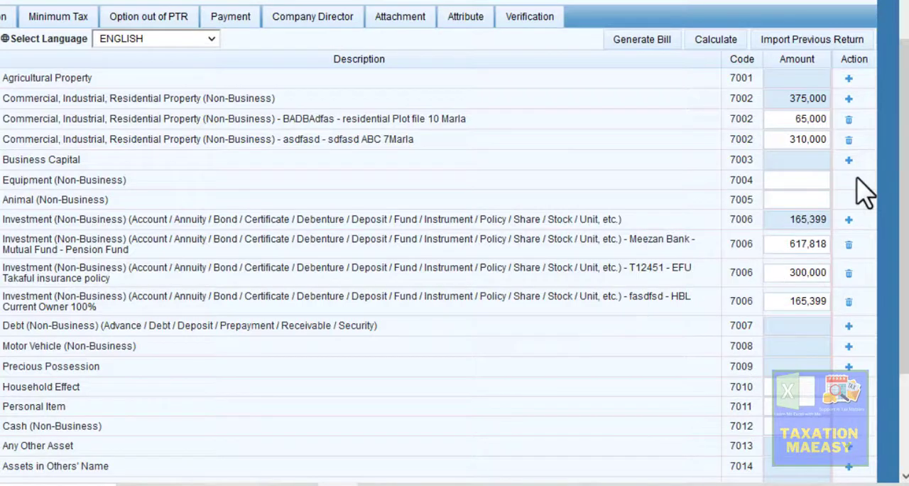
click(849, 222)
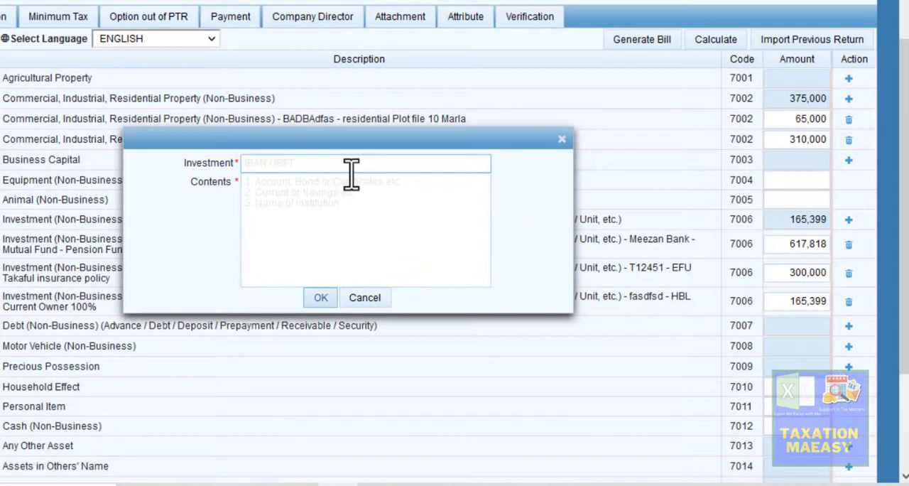
click(351, 169)
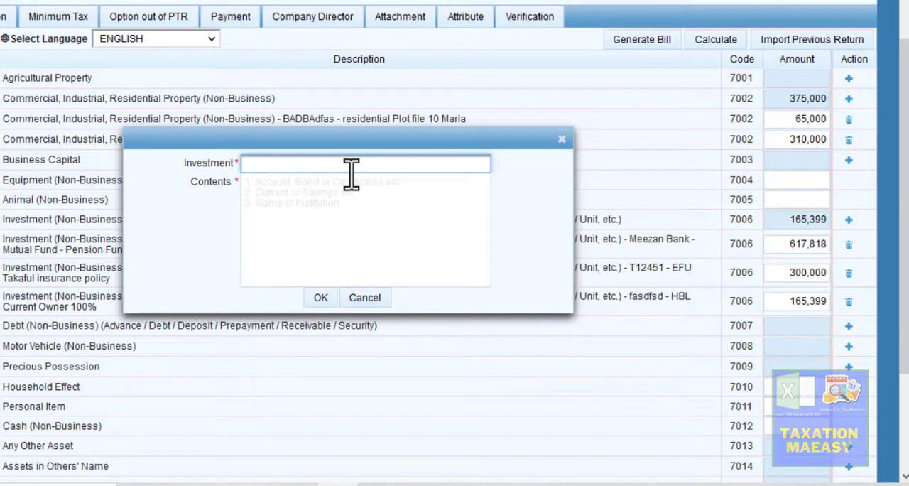
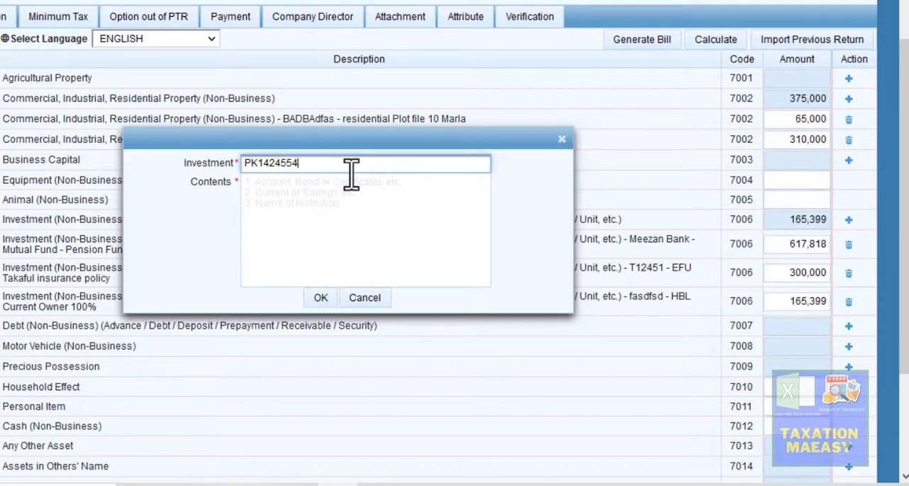
- Enter "Current Account" and "Owner 100%" as the bank account's contents on separate lines and add the entry
key(Tab)
text(Current)
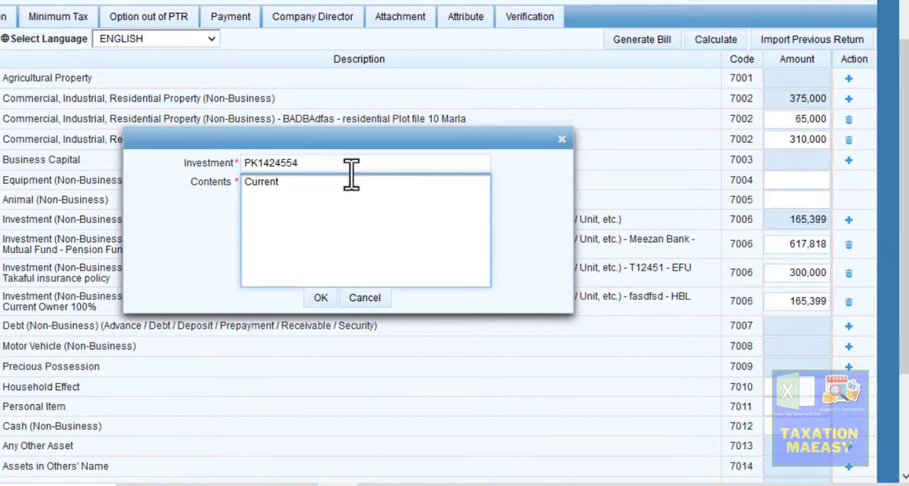
text( Account)
key(Return)
text(Owne)
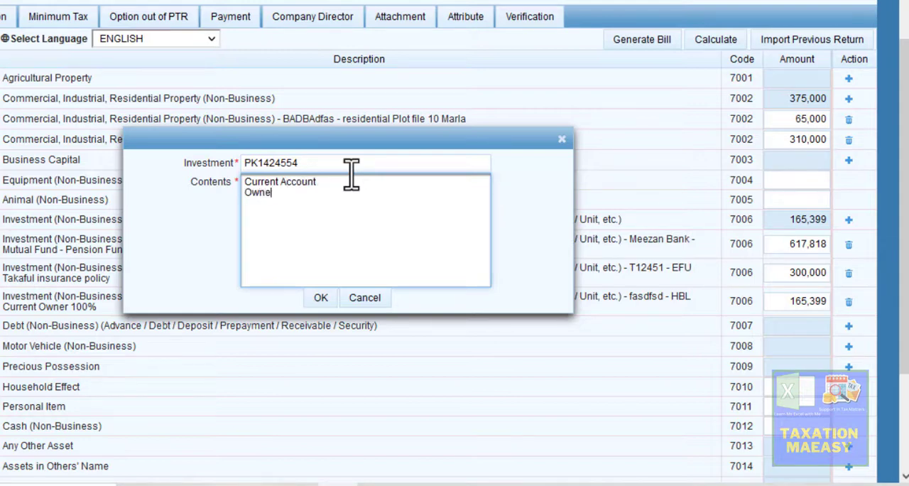
text(r 100%)
click(321, 300)
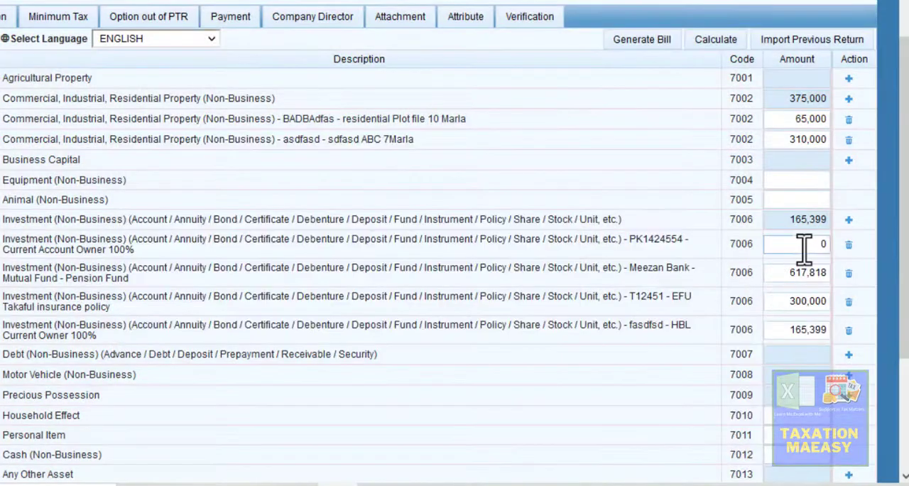
- Copy the Meezan Bank current account value of 52,048 from Excel into the new entry's amount in Iris and recalculate the section
click(817, 244)
key(alt+Tab)
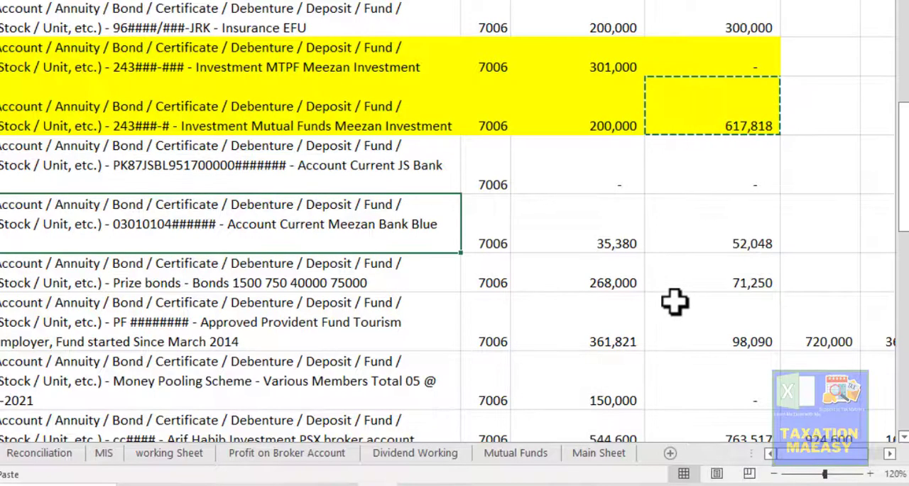
click(745, 236)
key(alt+Tab)
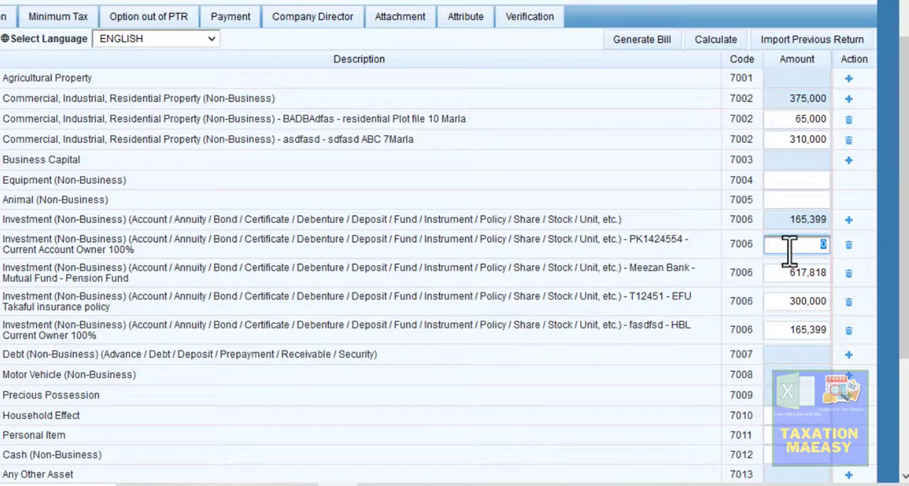
text(52,048)
click(647, 276)
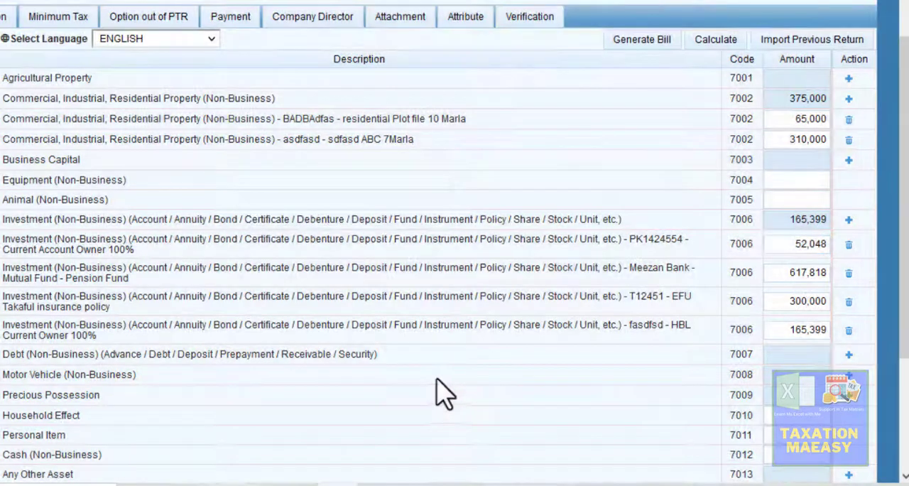
click(719, 44)
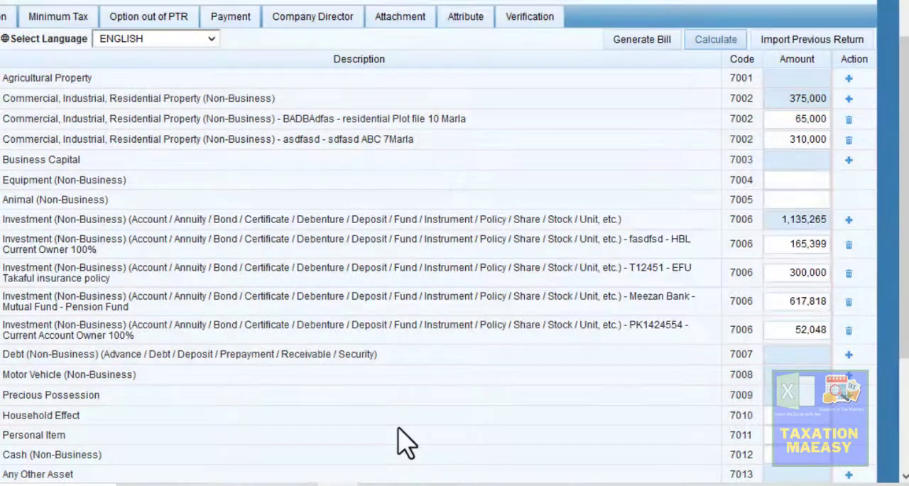
- Review the 7006 prize bonds row in Excel, comparing its description and both yearly values
key(alt+Tab)
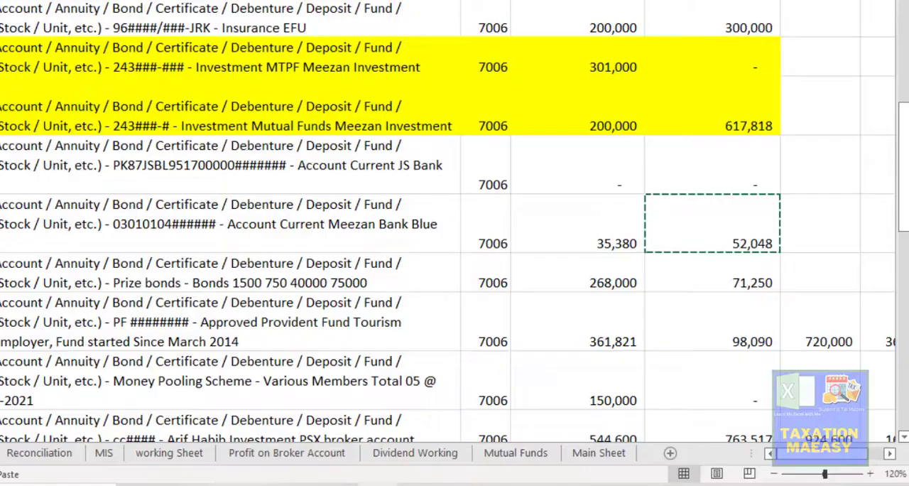
click(675, 302)
key(Up)
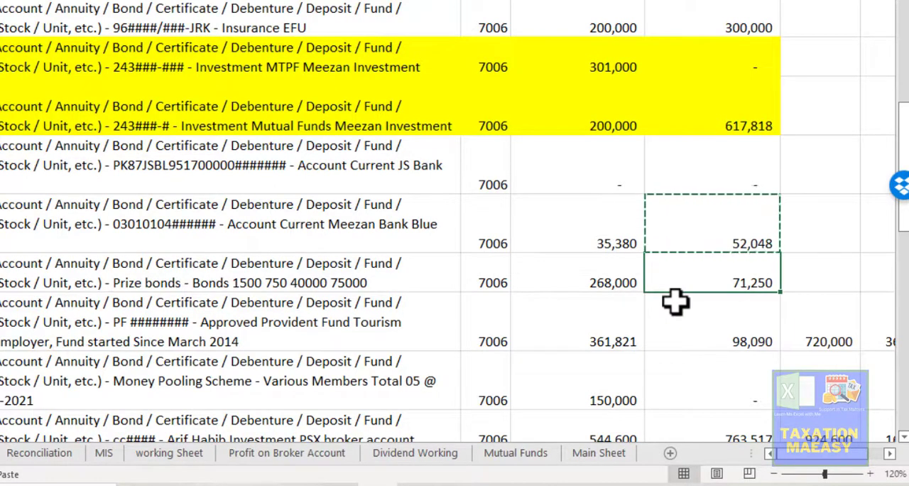
click(676, 302)
key(Up)
key(Left)
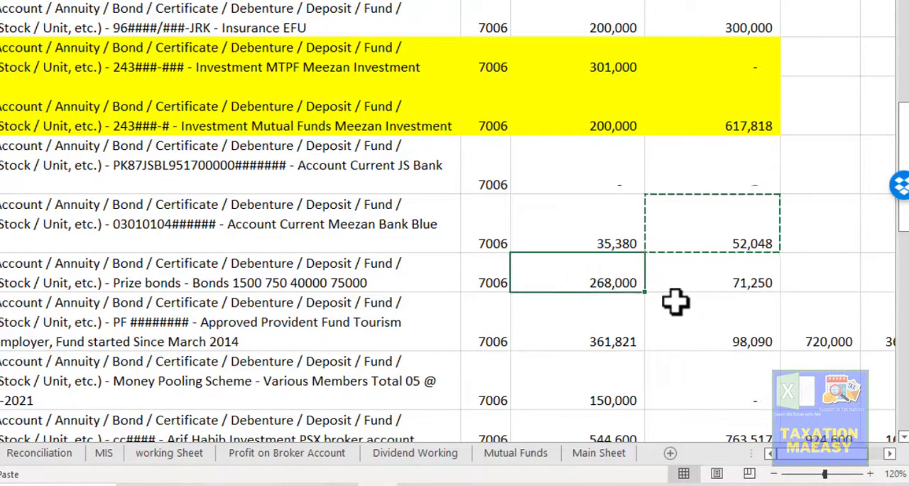
key(Left)
key(Left)
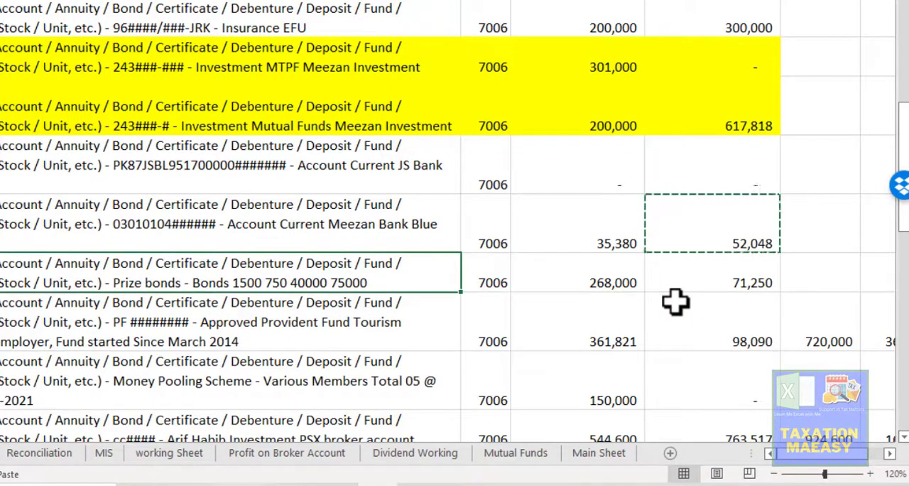
key(Right)
key(Right)
key(Right)
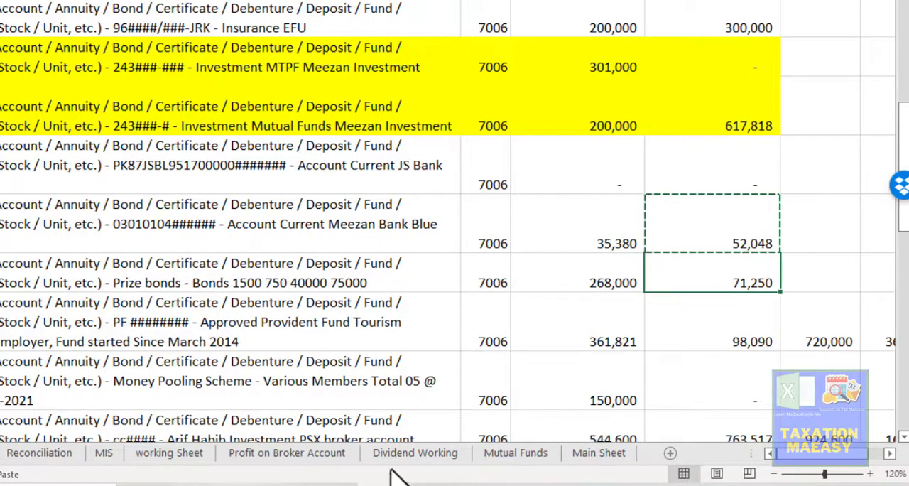
- Start another 7006 investment entry in Iris and enter "Prize Bonds" as the investment
key(alt+Tab)
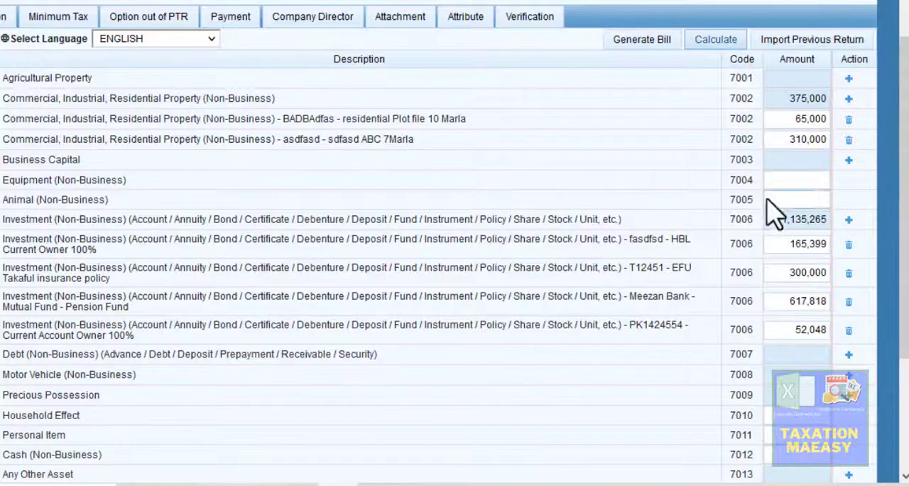
click(849, 221)
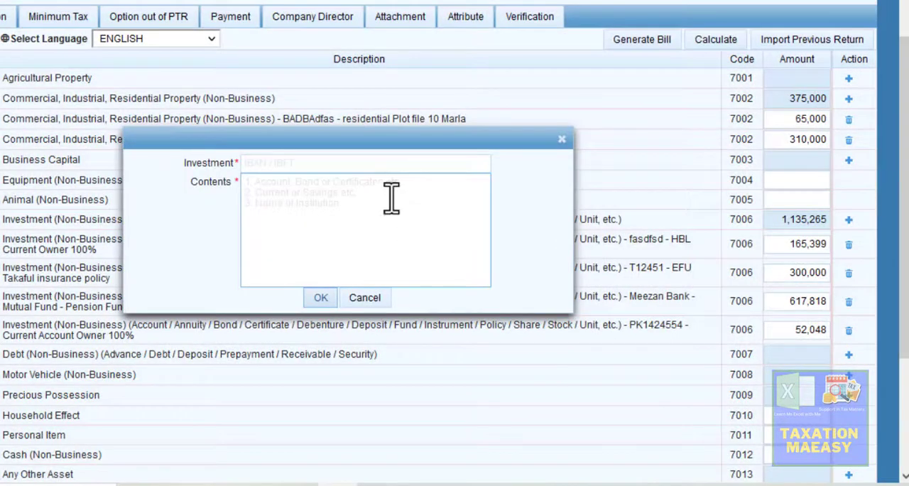
click(362, 171)
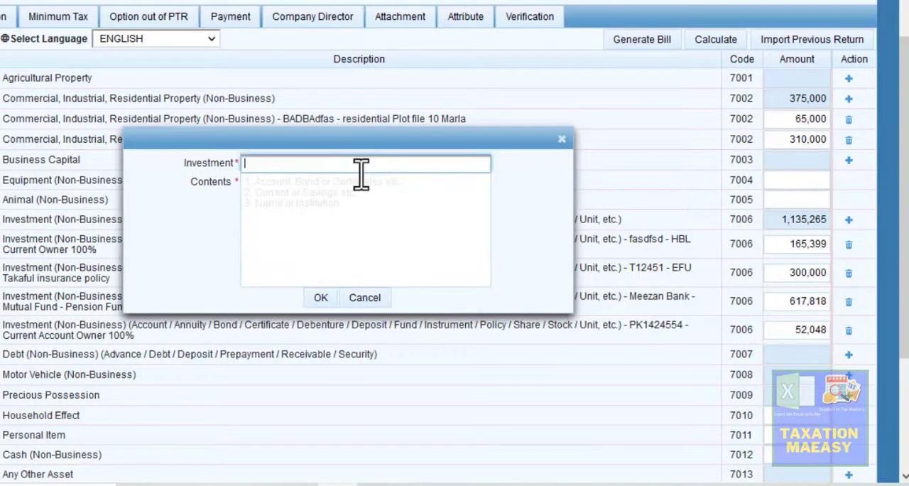
text(Prize Bonds)
- Enter the bond denominations "750, 200, 1500" as the prize bonds' contents and add the entry
click(343, 204)
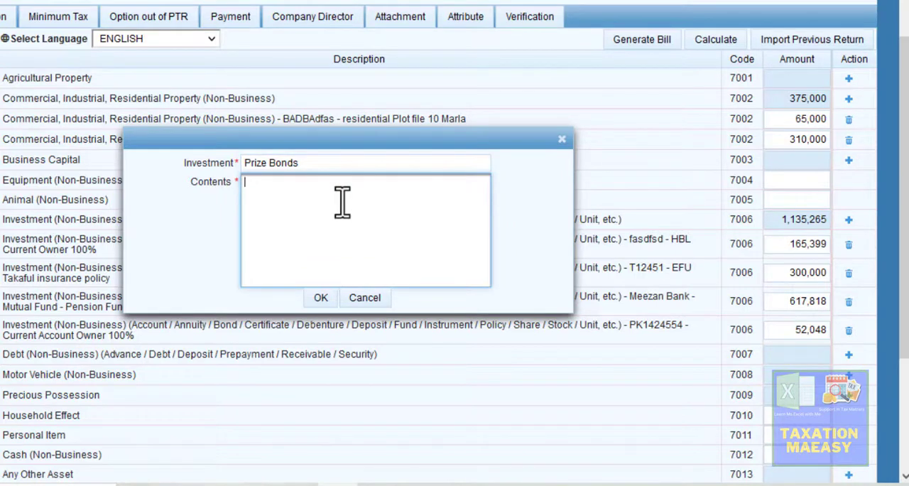
text(750, 25)
key(BackSpace)
text(00,)
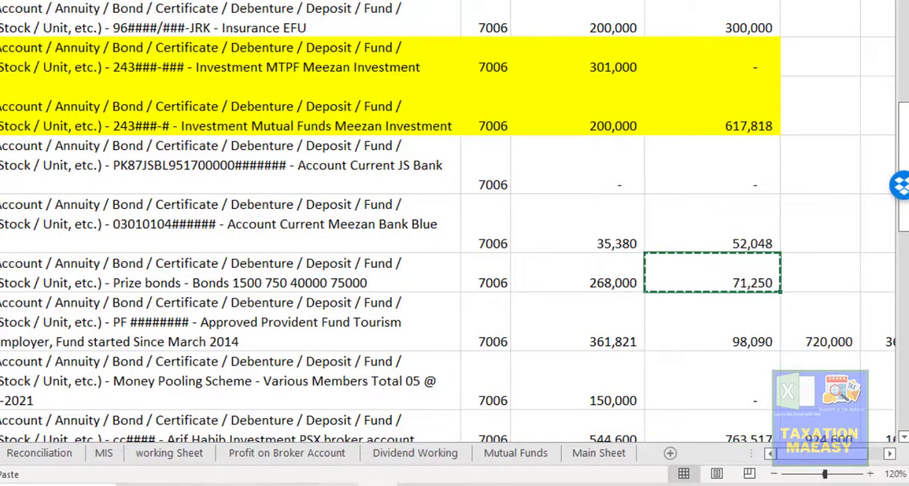
- Copy the prize bonds value of 71,250 from Excel into the new entry's amount in Iris and recalculate the section
click(338, 485)
click(769, 244)
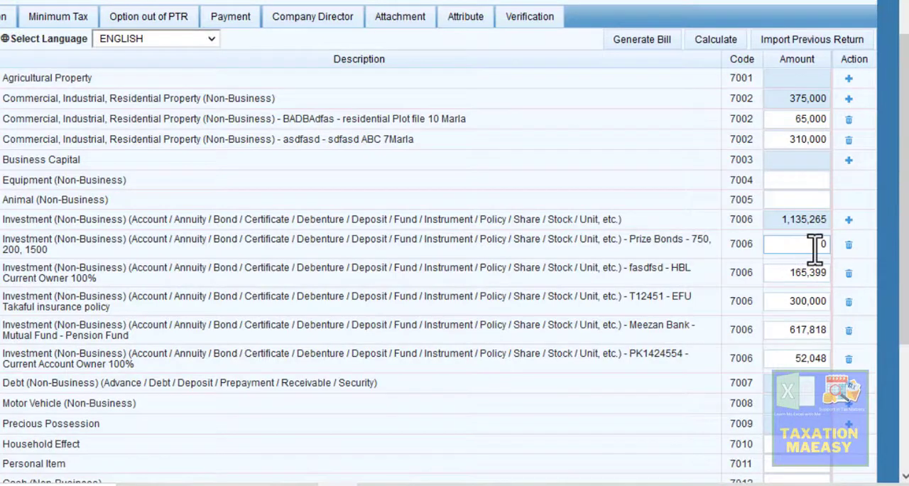
key(ctrl+v)
click(650, 357)
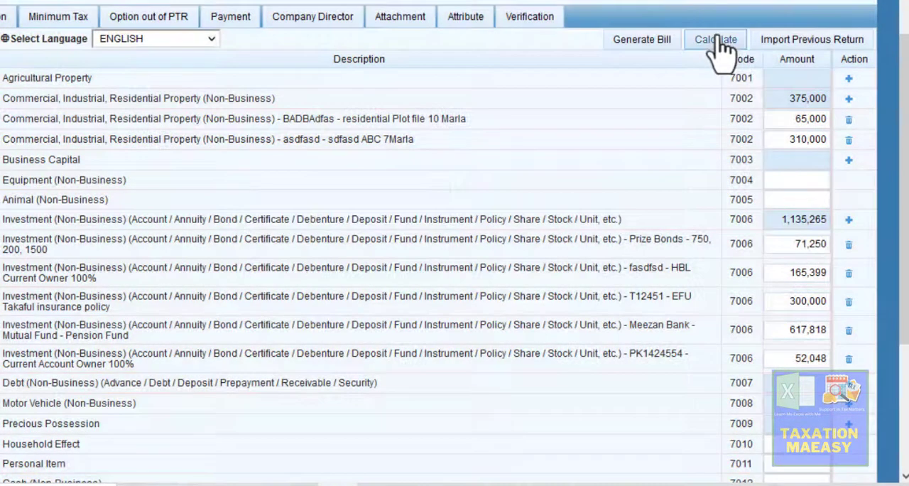
click(716, 44)
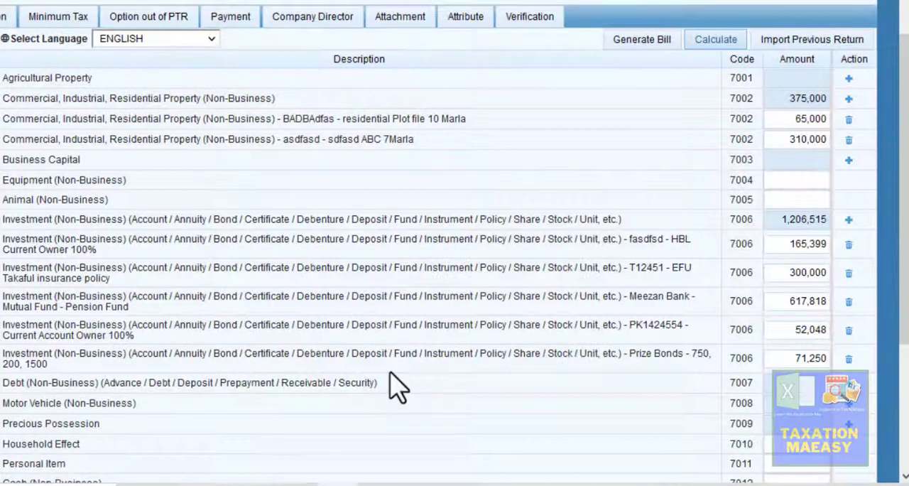
- Select the provident fund value in Excel, and add a 7006 entry in Iris for "Povident Fund Account" with contents "asdfsadf"
click(378, 484)
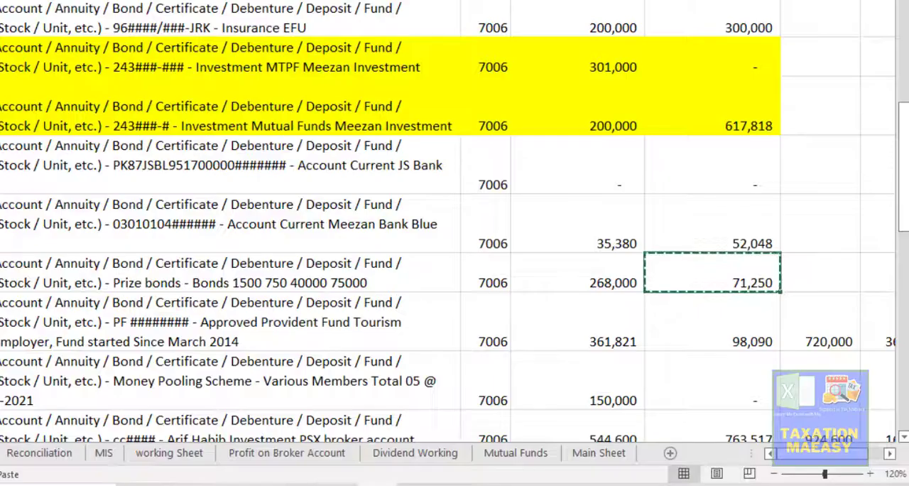
click(678, 343)
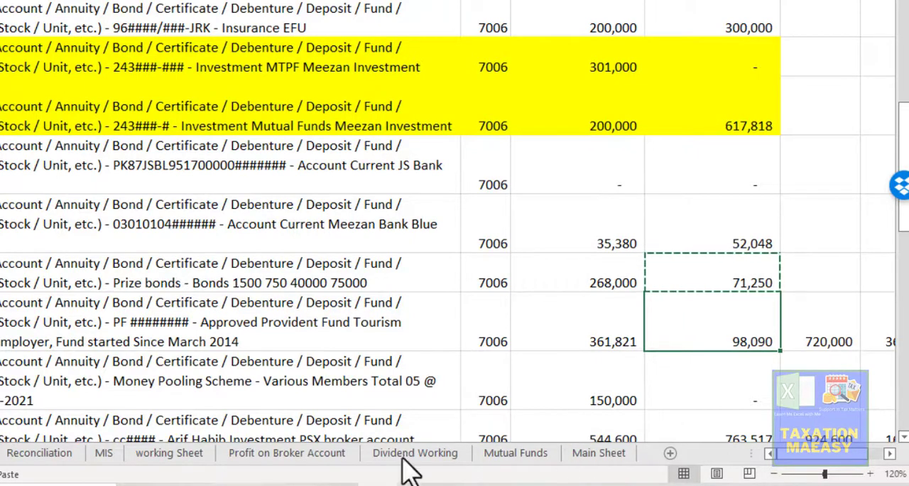
click(338, 485)
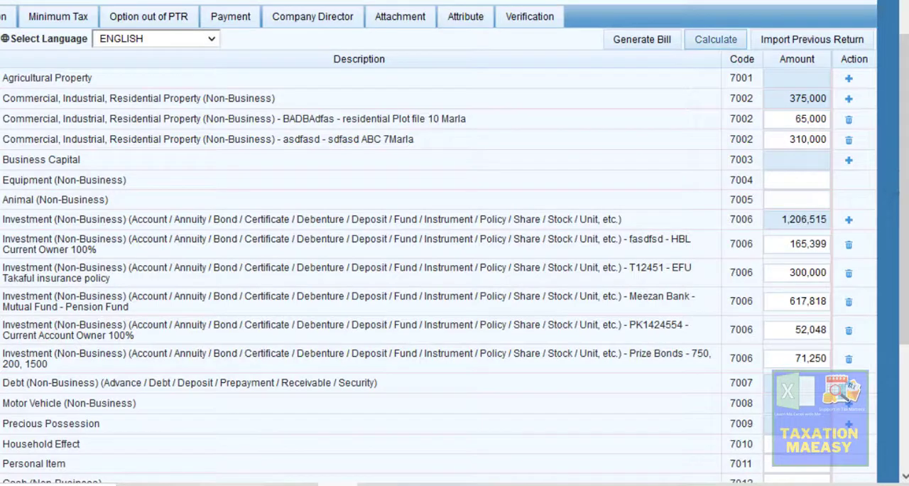
click(849, 220)
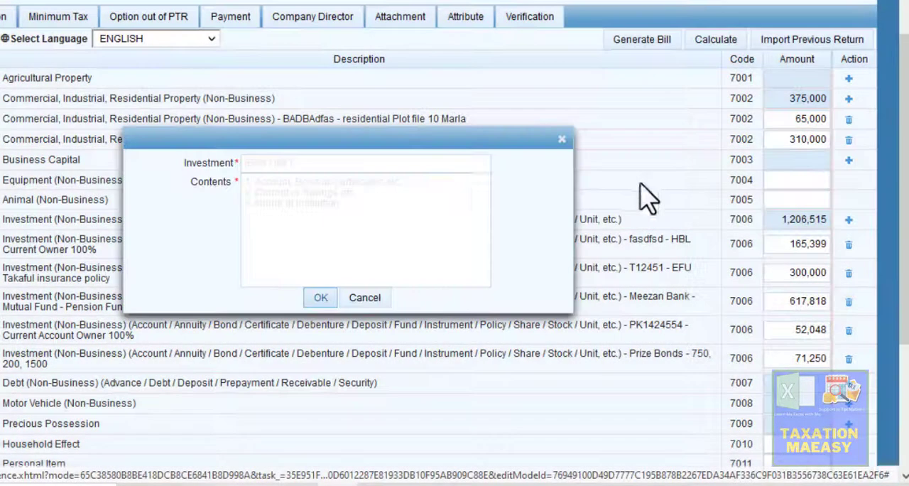
click(401, 166)
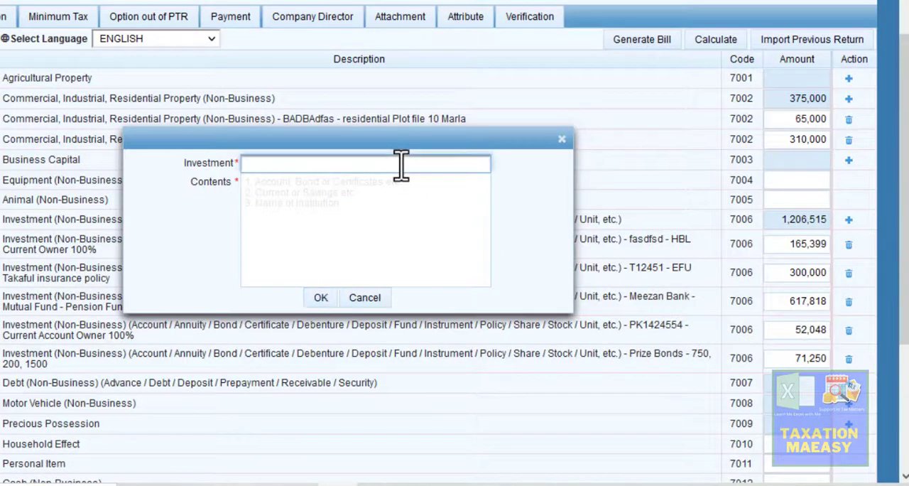
text(Povident Fund Account)
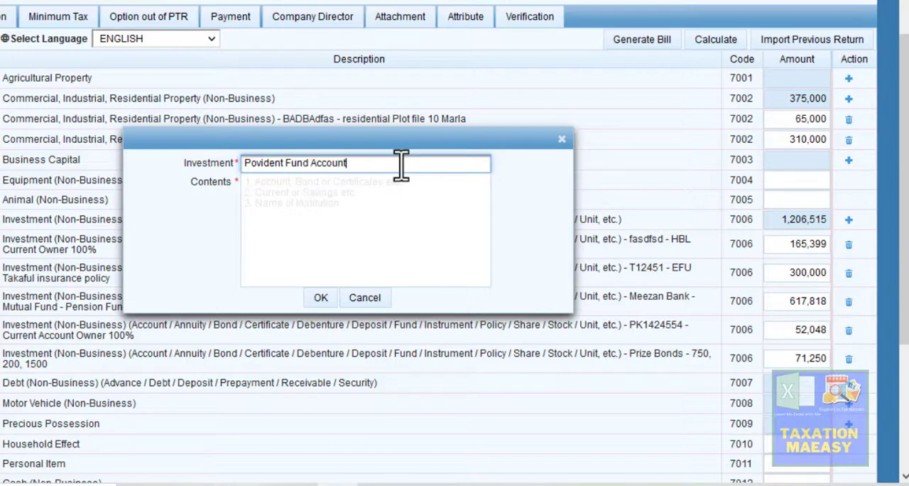
key(Tab)
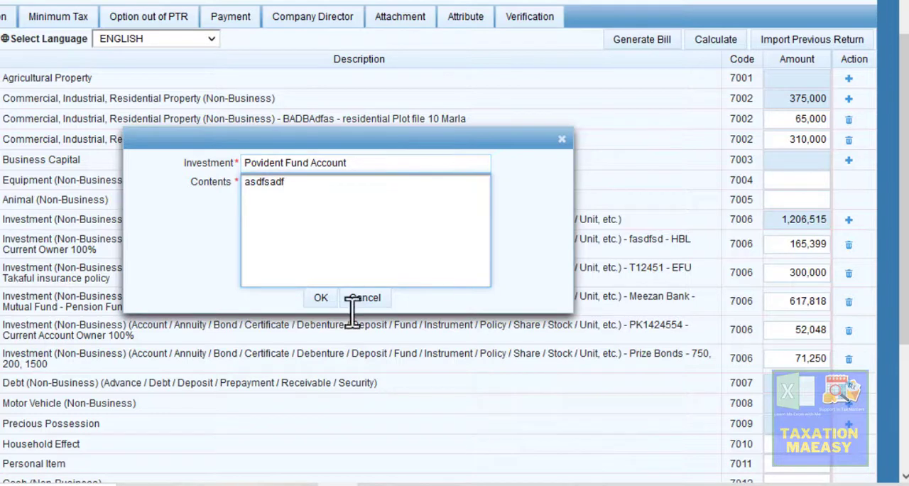
click(320, 298)
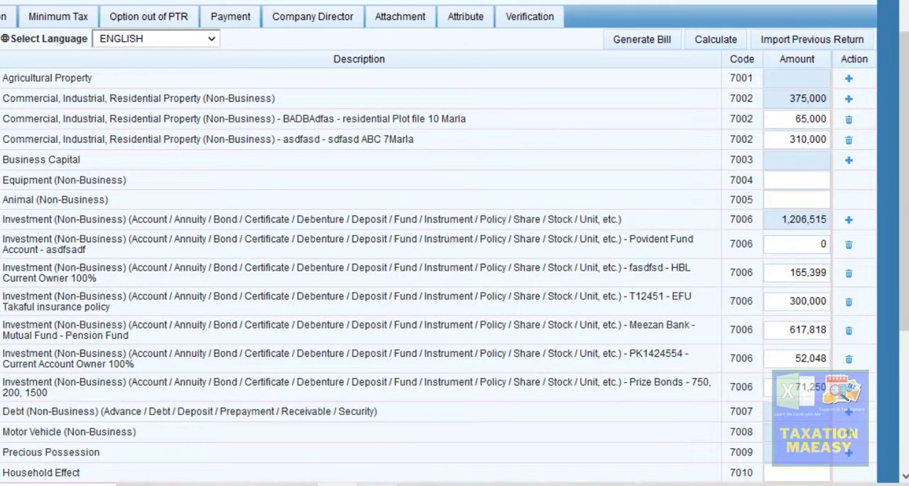
- Copy the provident fund value of 98,090 from Excel into the new entry's amount in Iris and recalculate the section
click(338, 484)
key(ctrl+c)
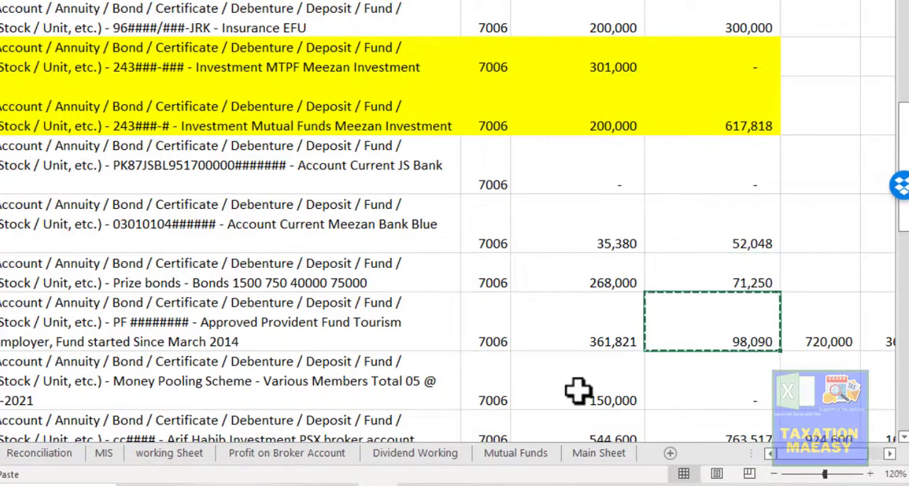
click(338, 485)
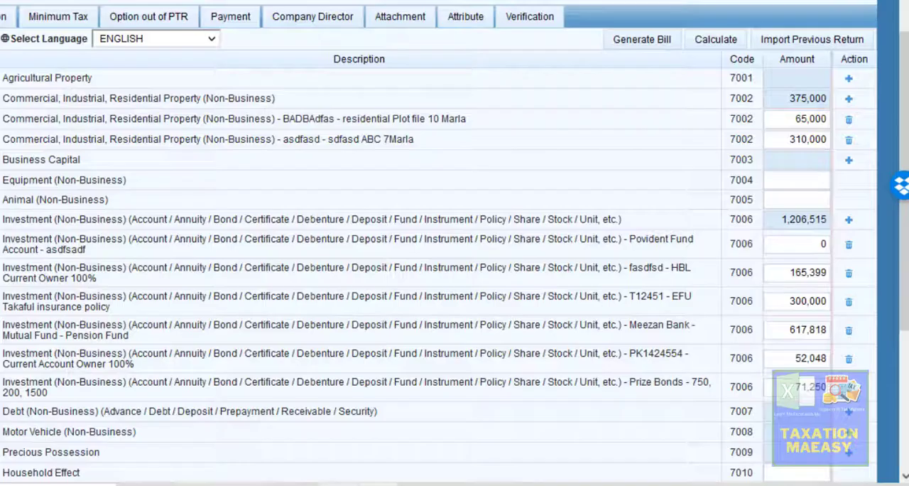
click(766, 246)
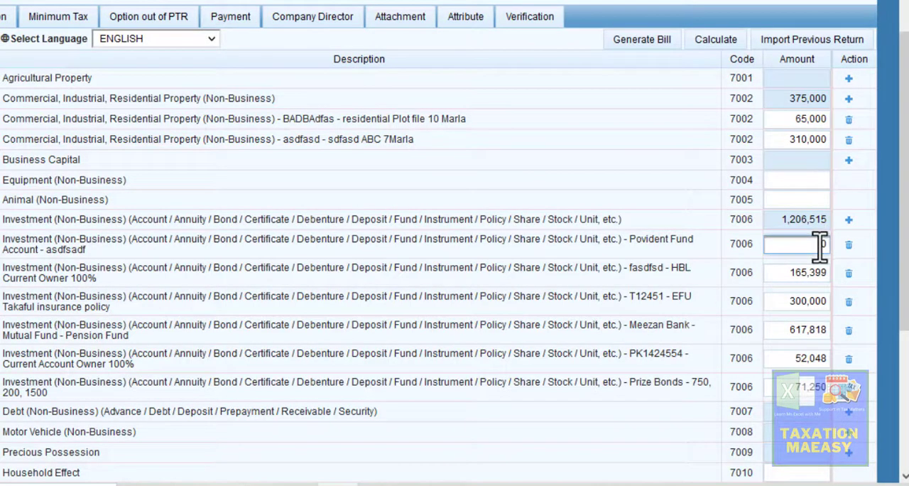
key(ctrl+v)
click(649, 244)
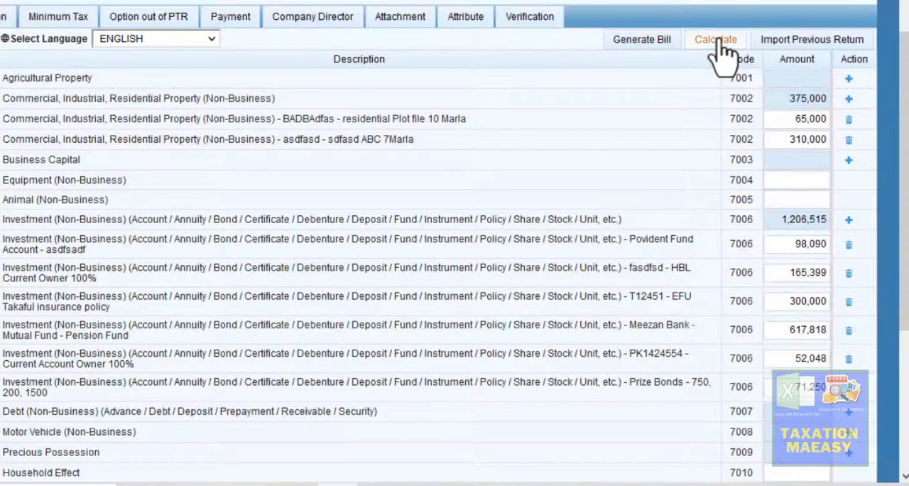
click(723, 43)
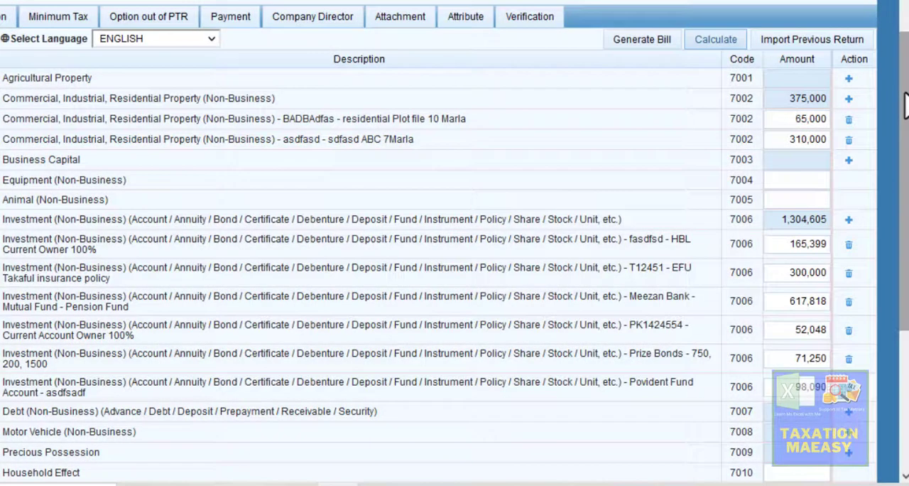
drag(906, 105, 906, 196)
- Review the remaining 7006 rows in Excel, covering the money pooling scheme and the Arif Habib PSX broker account
click(378, 484)
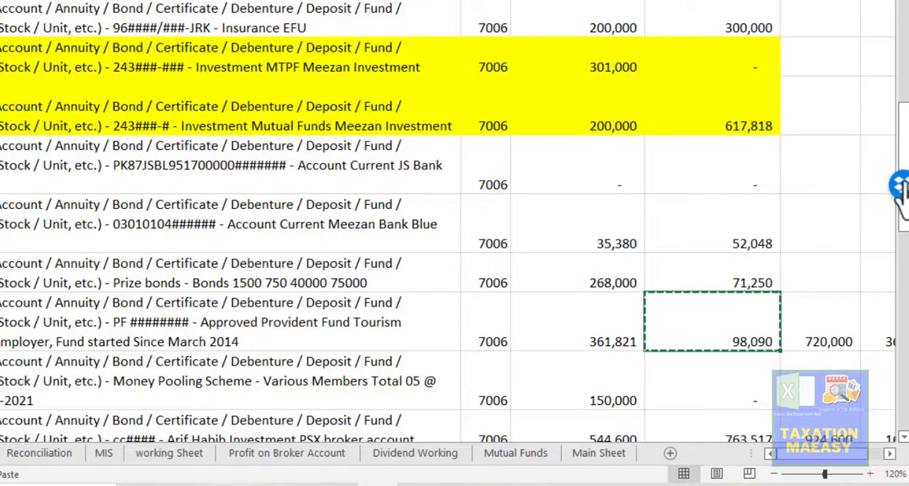
click(904, 162)
drag(904, 162, 902, 220)
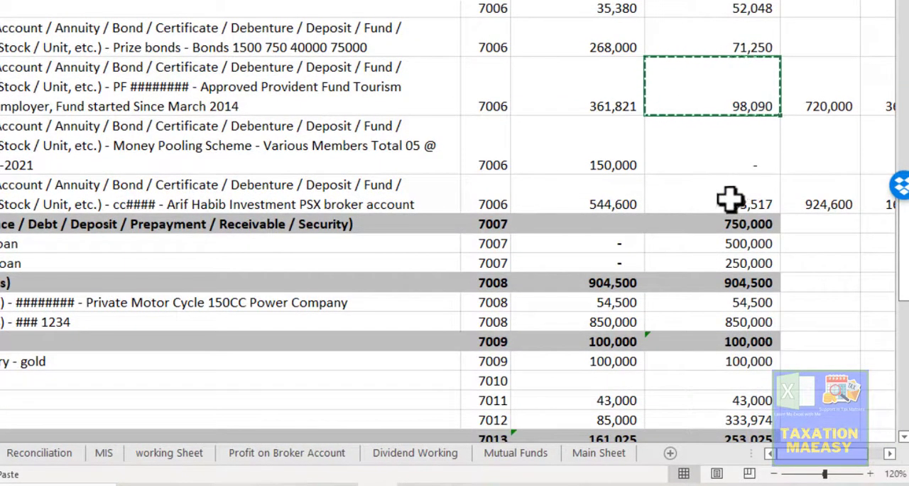
click(724, 197)
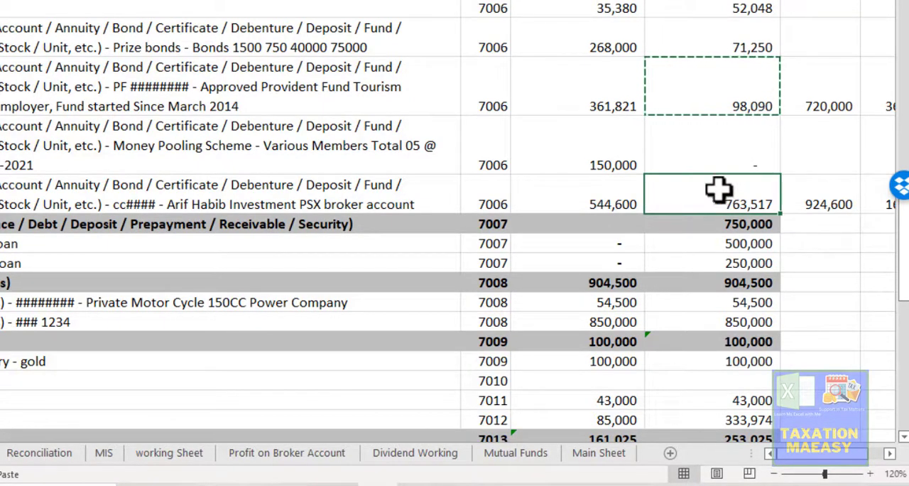
click(608, 165)
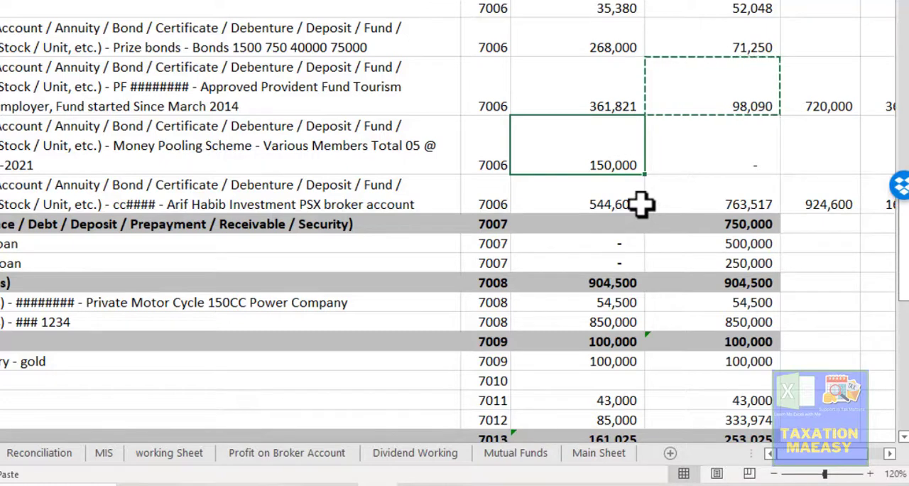
click(153, 140)
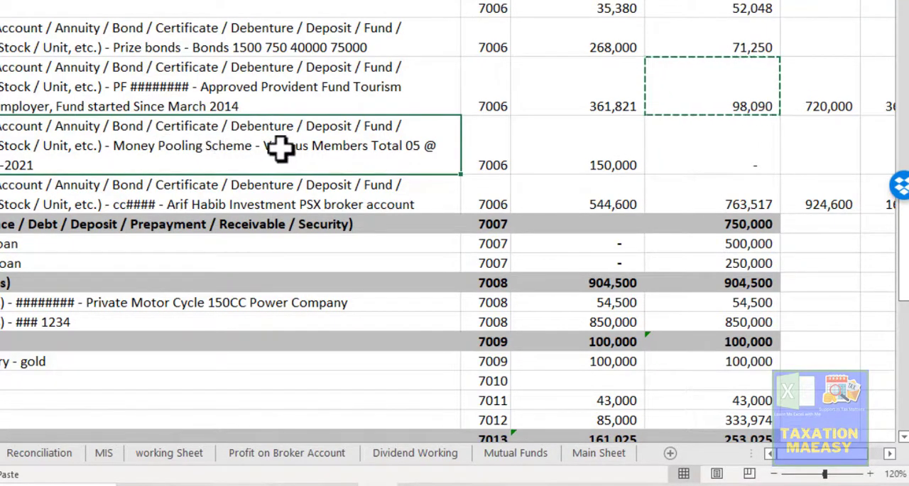
click(589, 162)
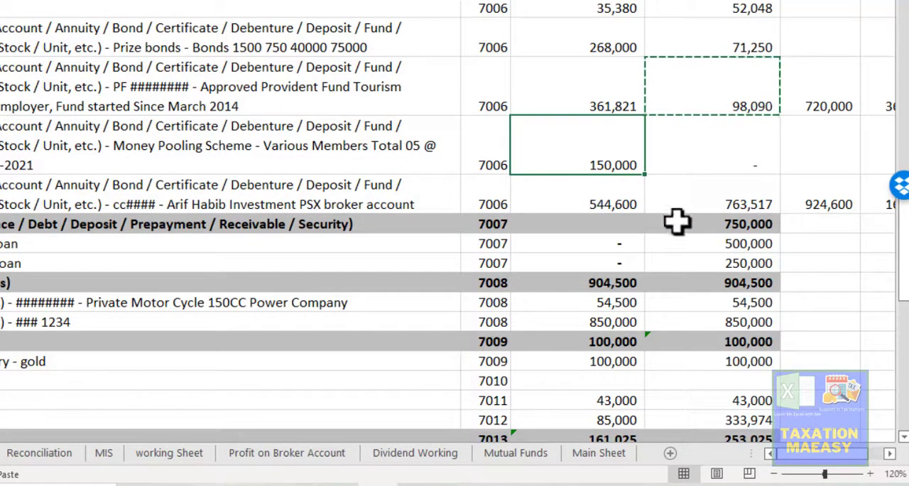
click(732, 200)
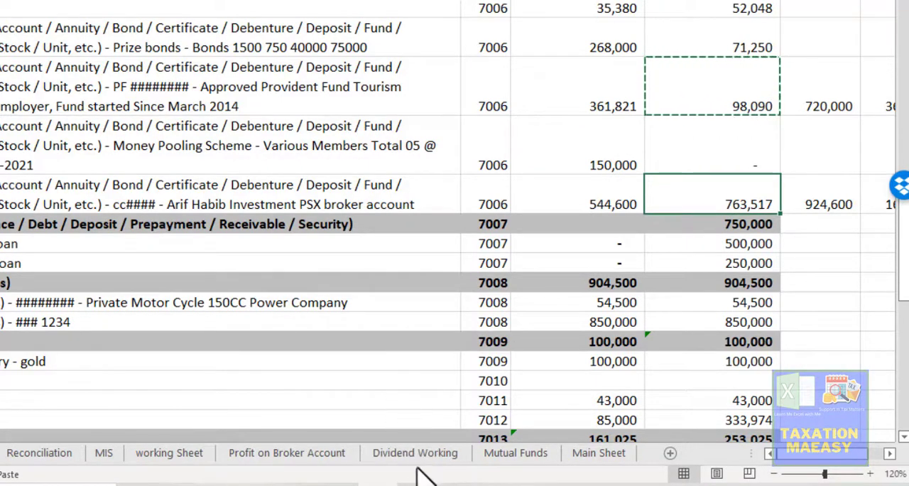
- Switch to Iris, start a new investment entry under code 7006, and enter the broker account number as the investment
mouse_move(338, 485)
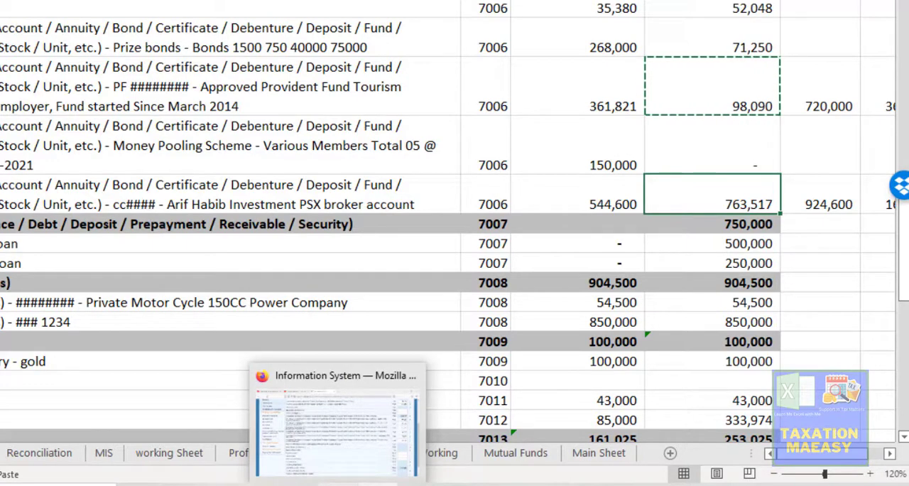
click(338, 485)
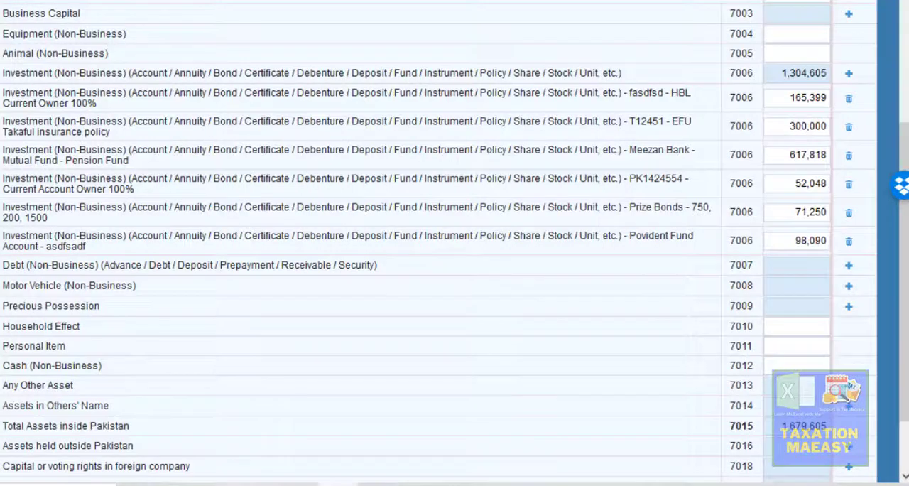
click(849, 74)
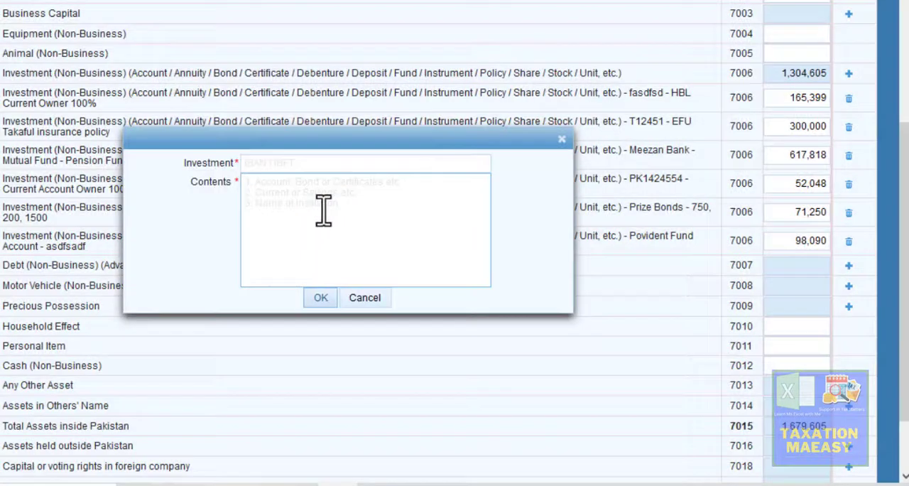
click(288, 164)
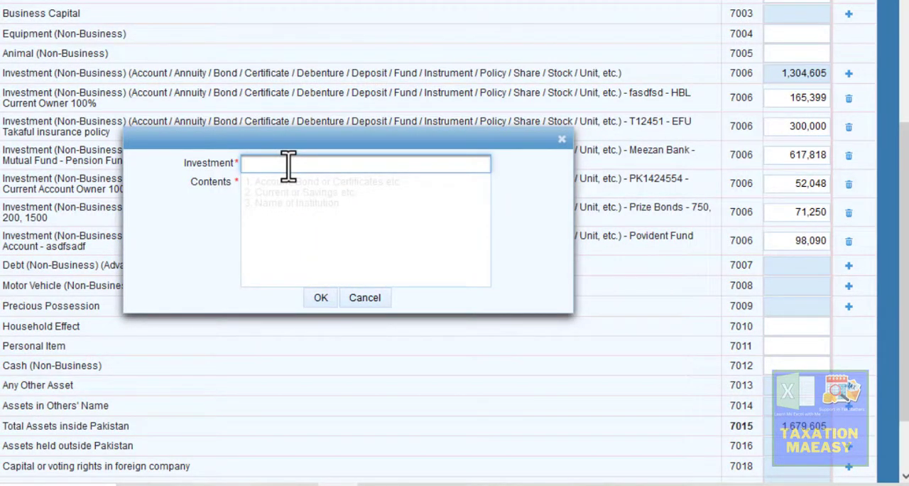
text(a)
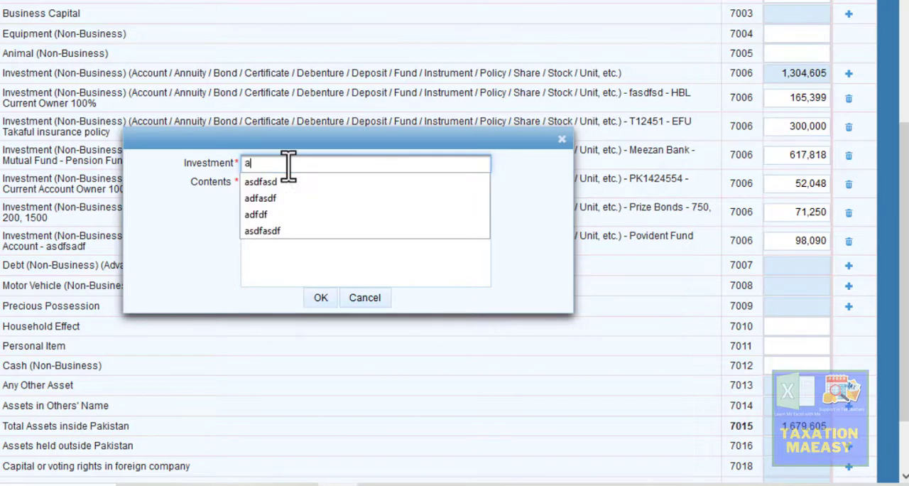
key(BackSpace)
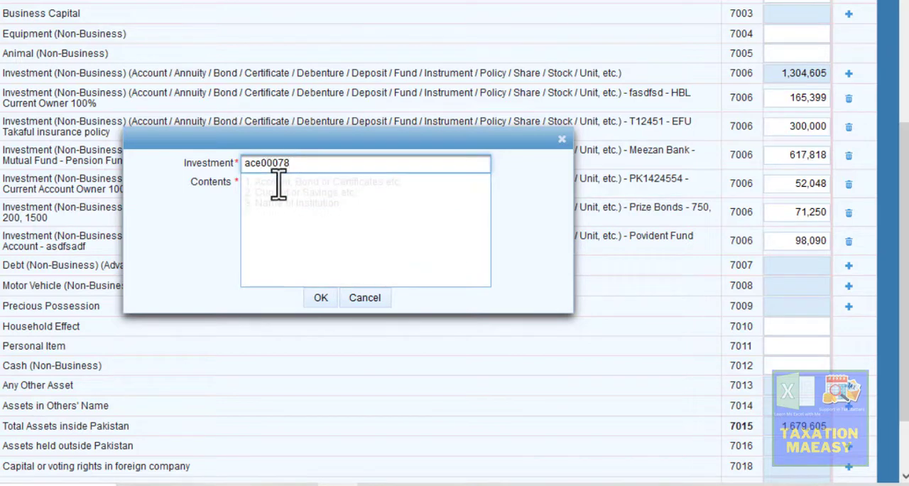
- Enter "broker account balance" as the investment's contents and add the entry to the 7006 list
click(278, 187)
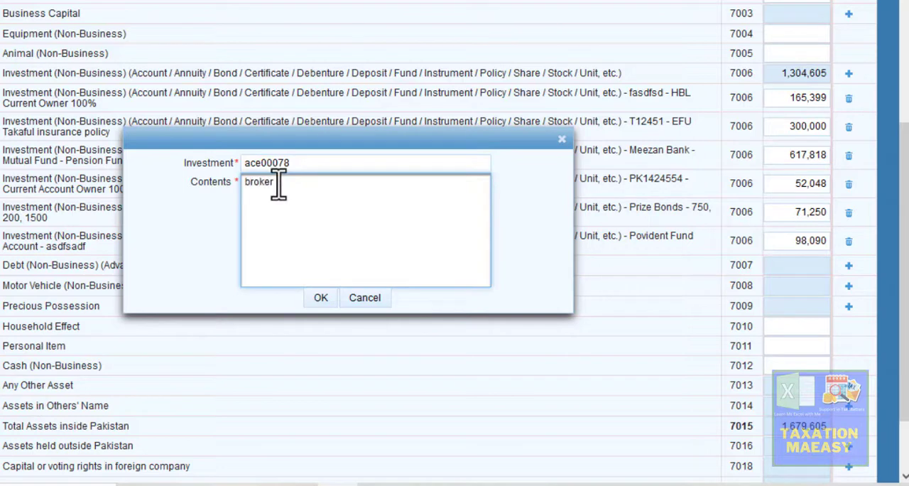
text(t bn)
key(Tab)
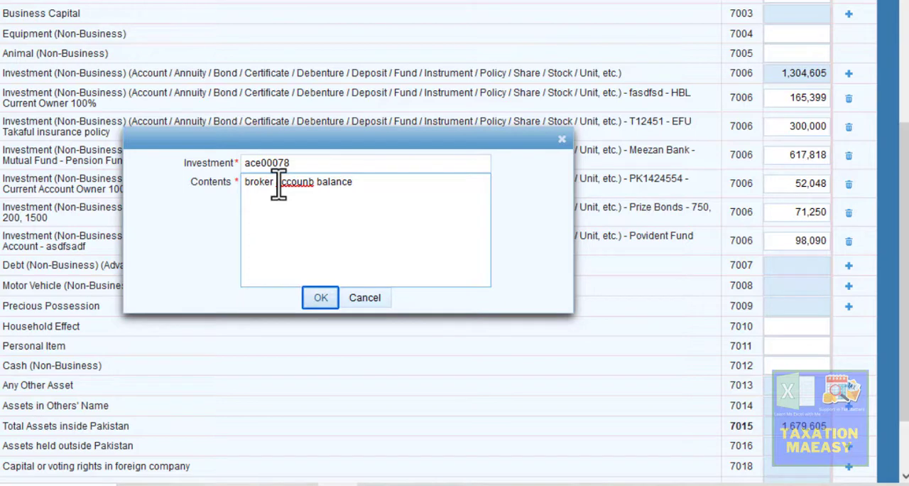
click(315, 183)
key(BackSpace)
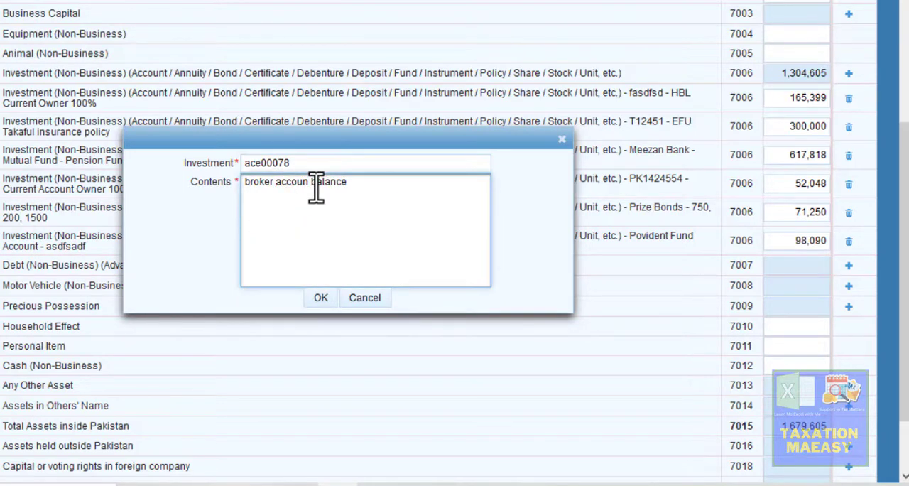
text(t)
click(321, 298)
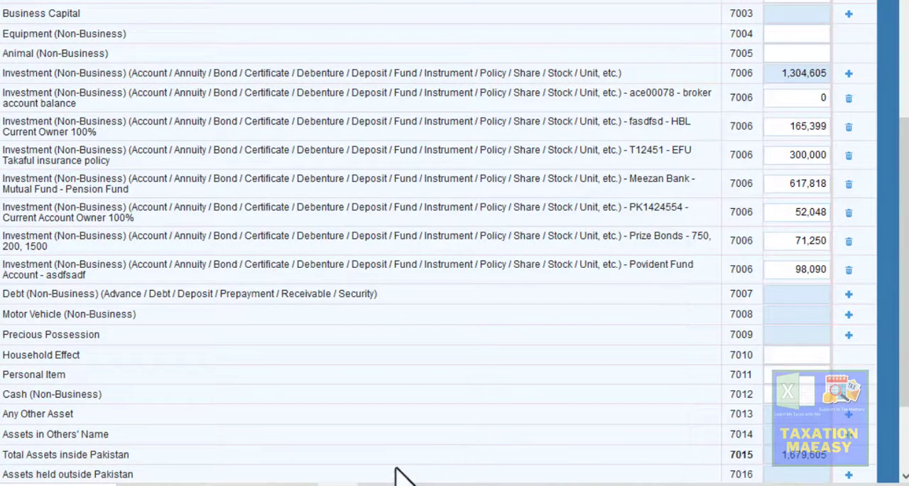
- Copy the Arif Habib broker account value of 763,517 from Excel into the broker account entry's amount in Iris
click(376, 485)
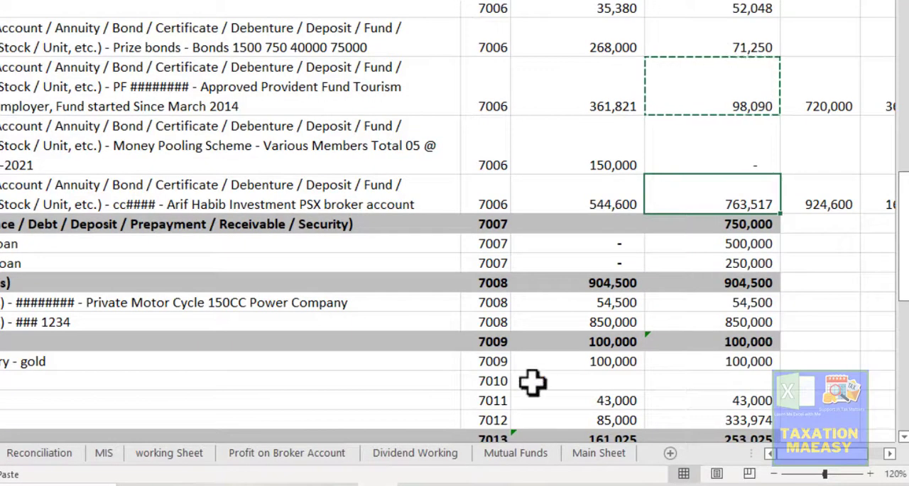
key(ctrl+c)
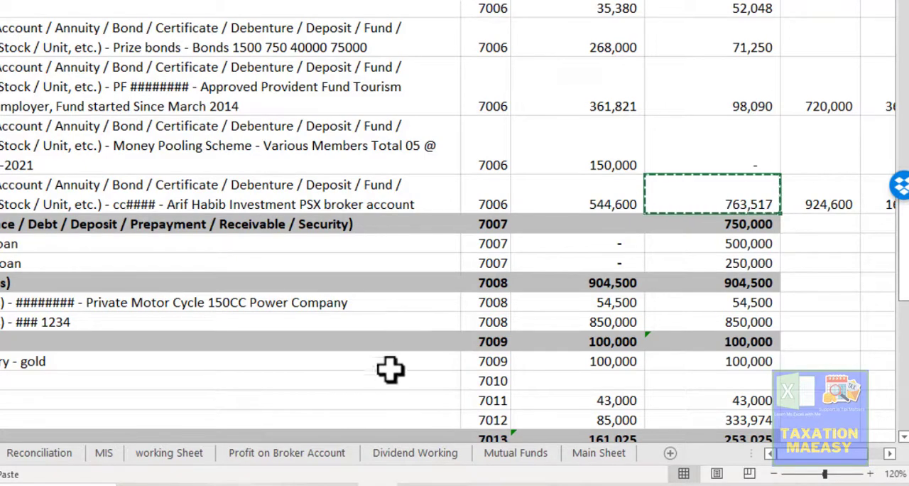
click(341, 484)
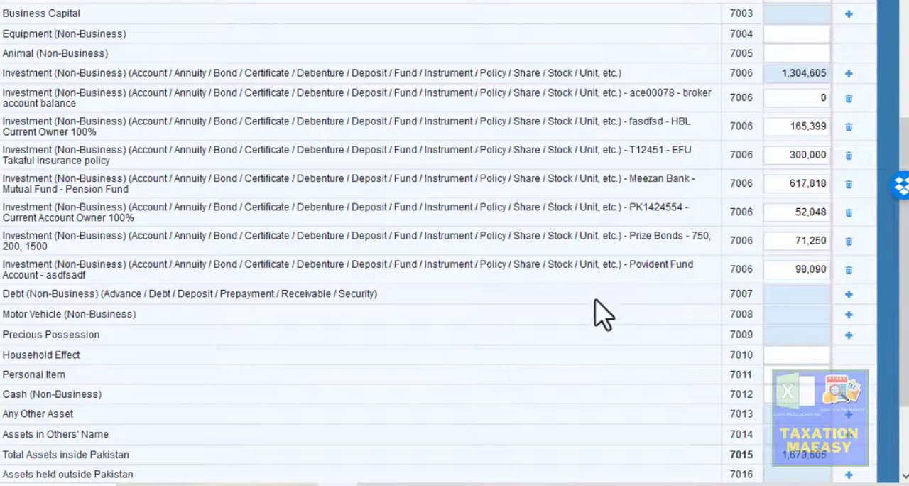
click(805, 97)
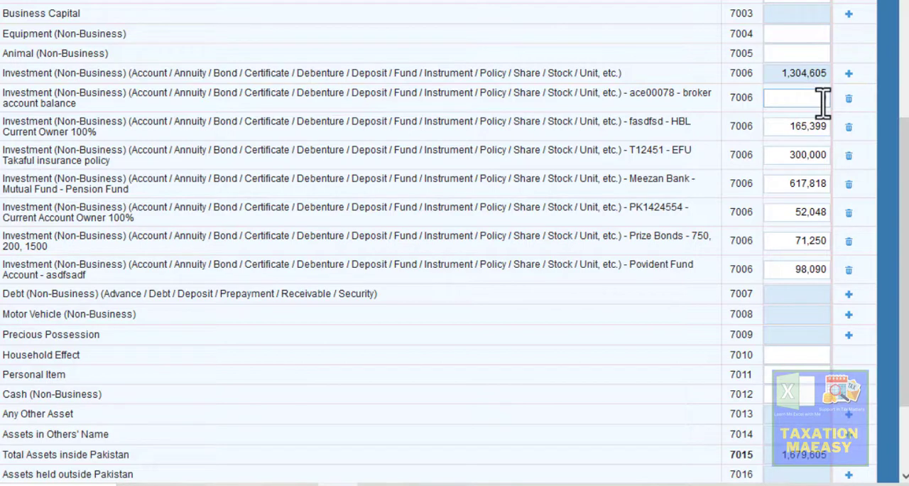
key(ctrl+v)
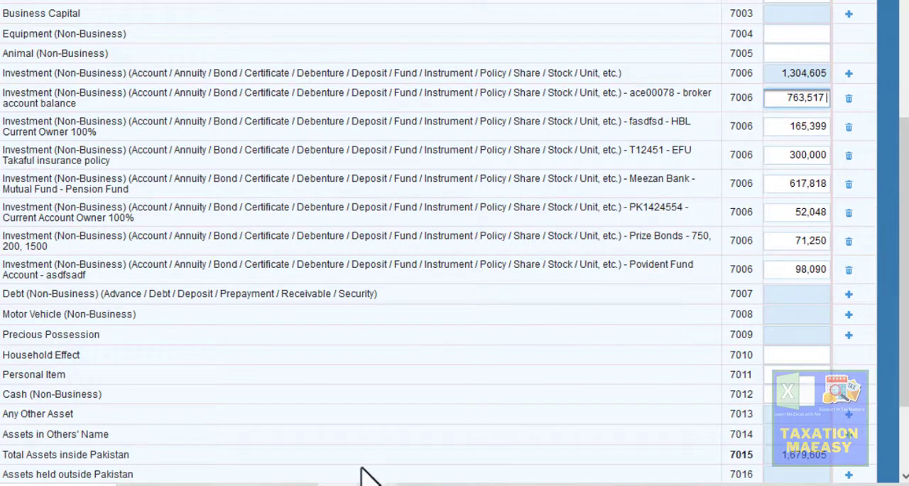
- Examine the 7007 personal loan rows and the 7008 motorcycle value in the Excel assets sheet
click(375, 485)
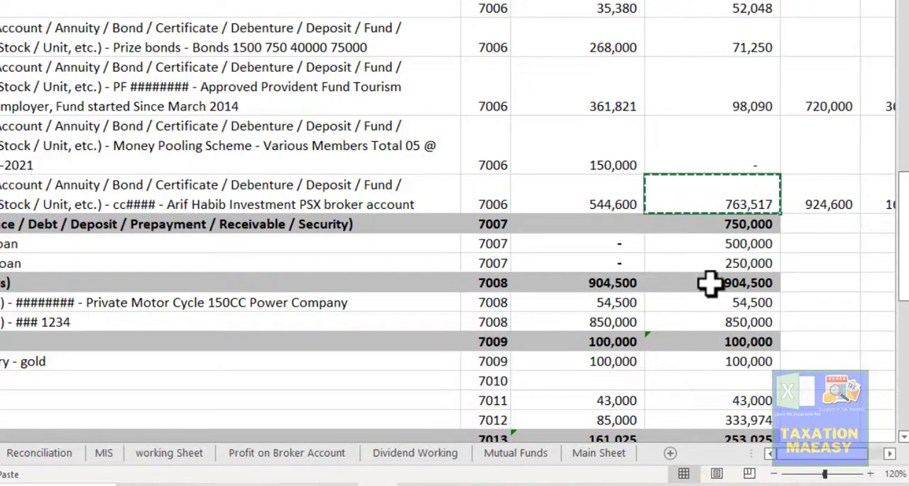
click(711, 244)
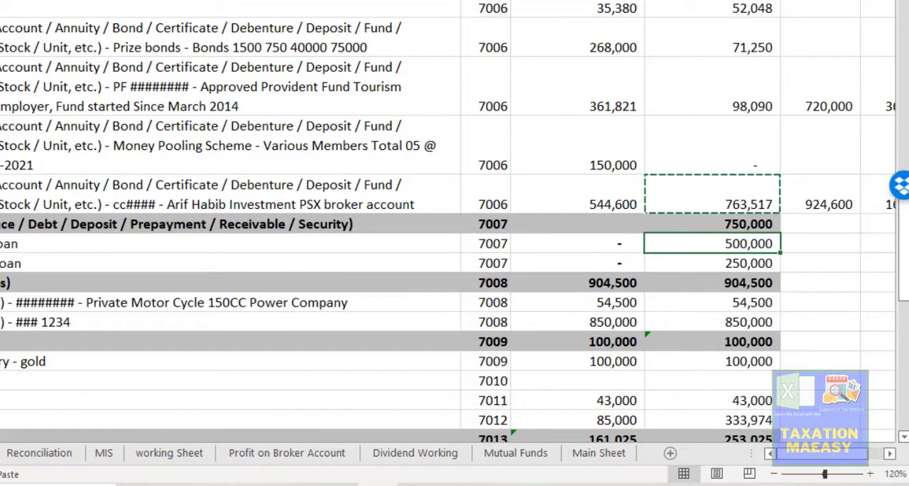
click(5, 243)
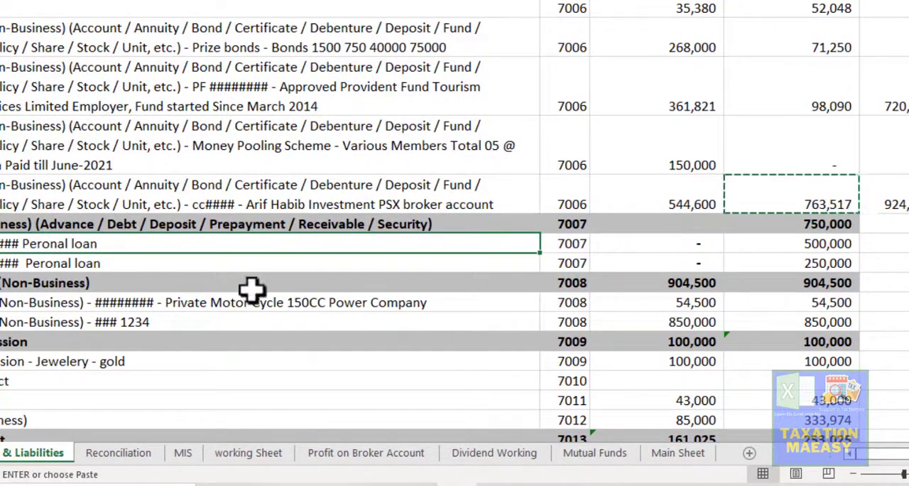
click(821, 308)
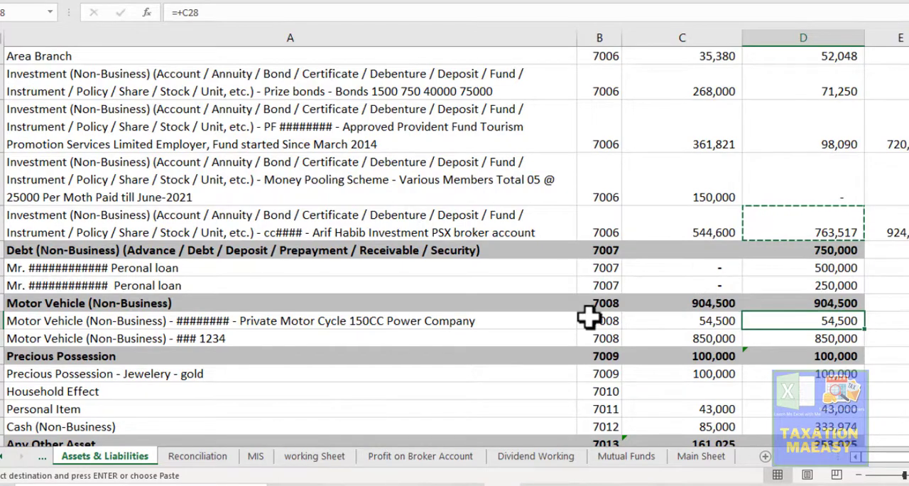
- Add a debt entry under code 7007 in Iris with the debtor's name and number, and "Personal loan" as contents
key(alt+Tab)
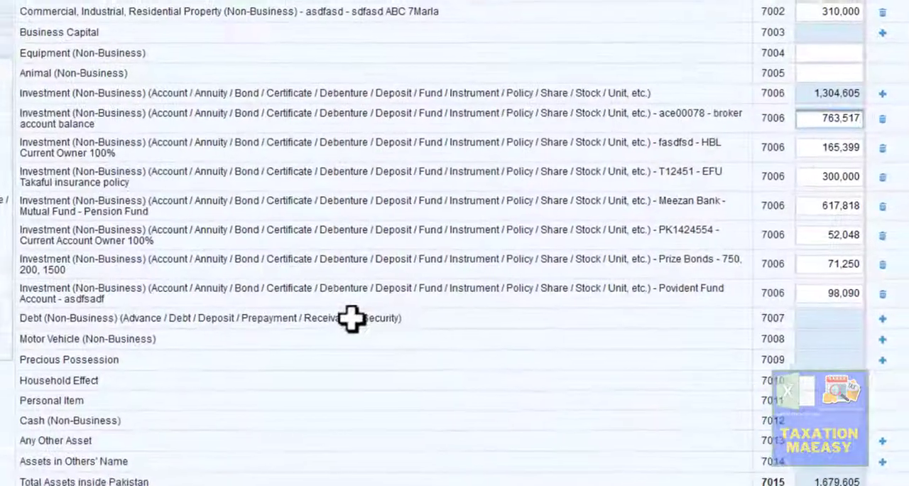
click(290, 343)
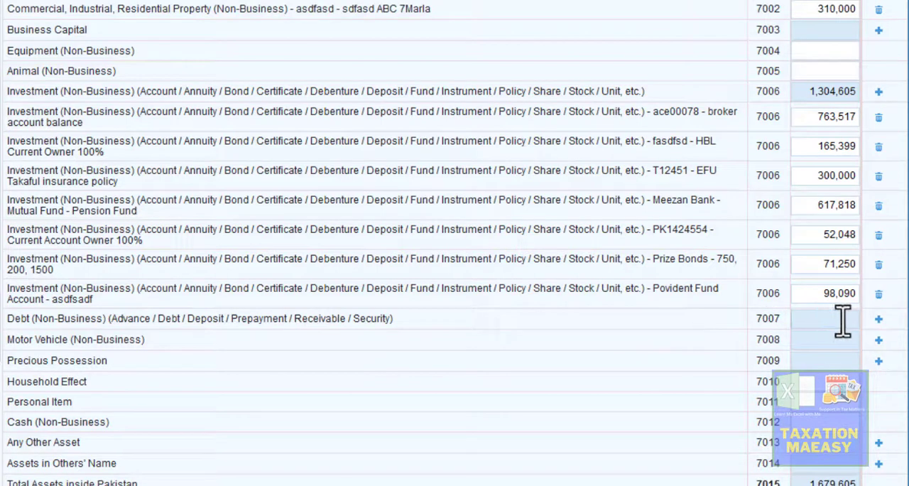
click(879, 320)
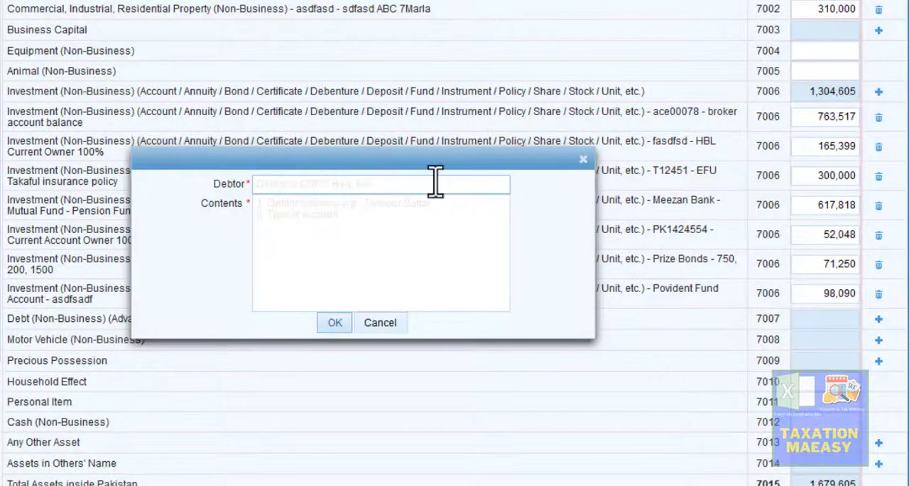
click(378, 185)
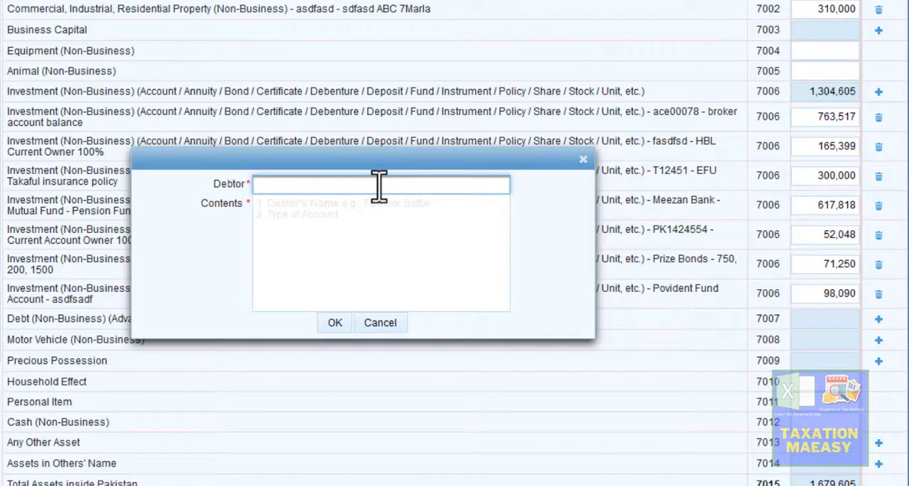
text(Mr. ABE 1144)
key(Tab)
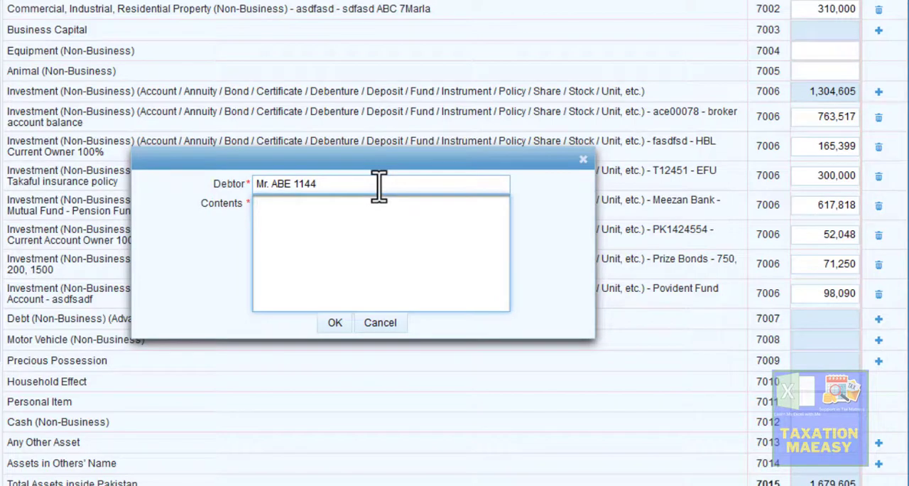
text(Personal loan)
click(341, 321)
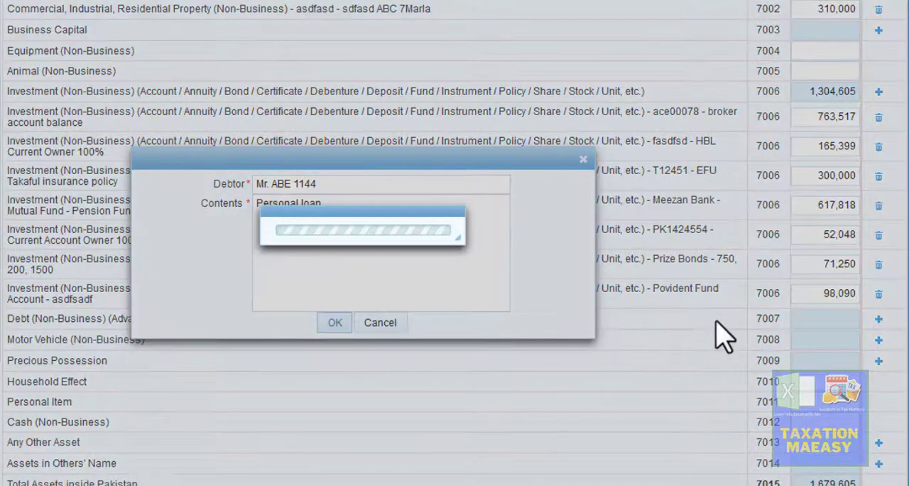
- Copy the 7007 debt total of 750,000 from Excel into the personal loan entry's amount in Iris
key(alt+Tab)
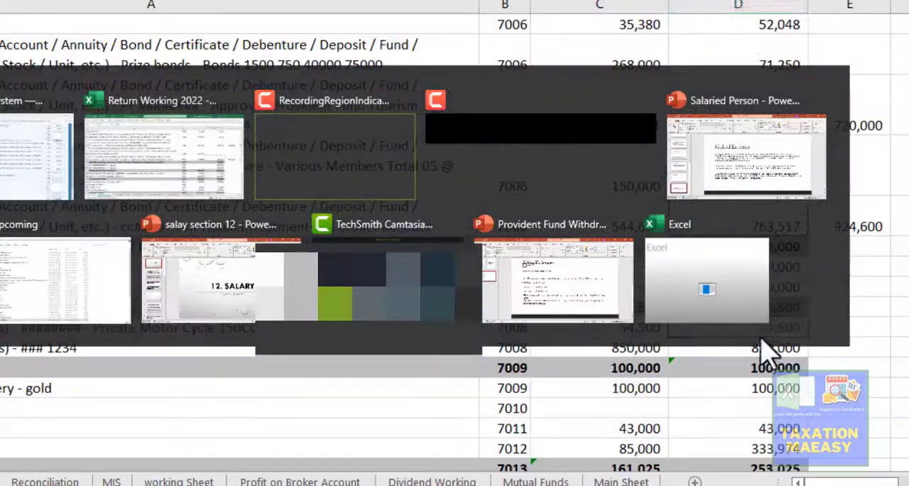
click(761, 349)
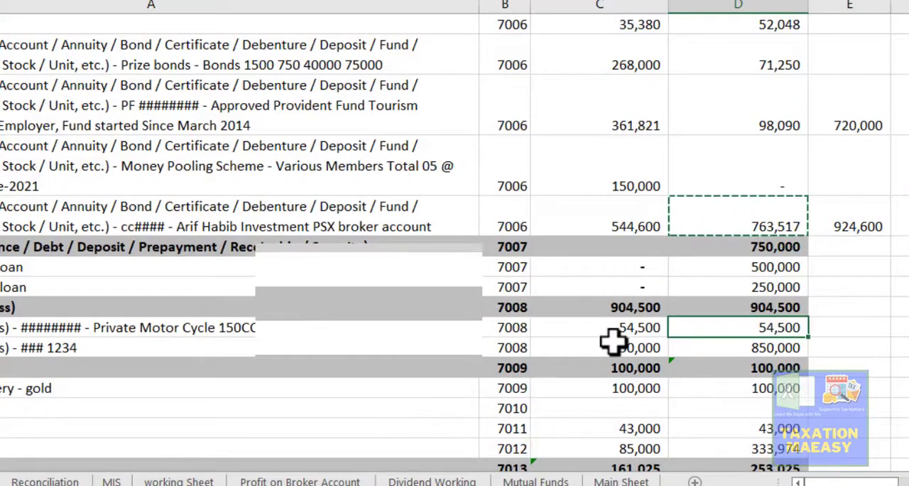
click(776, 266)
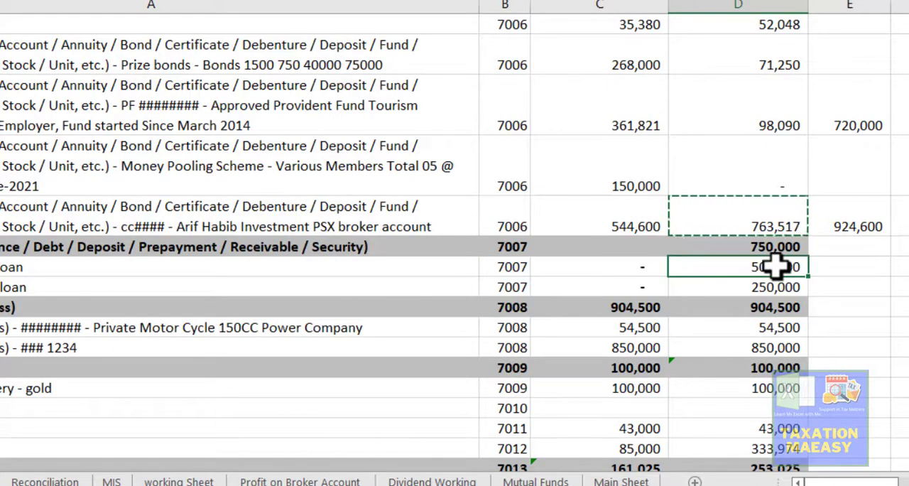
key(Up)
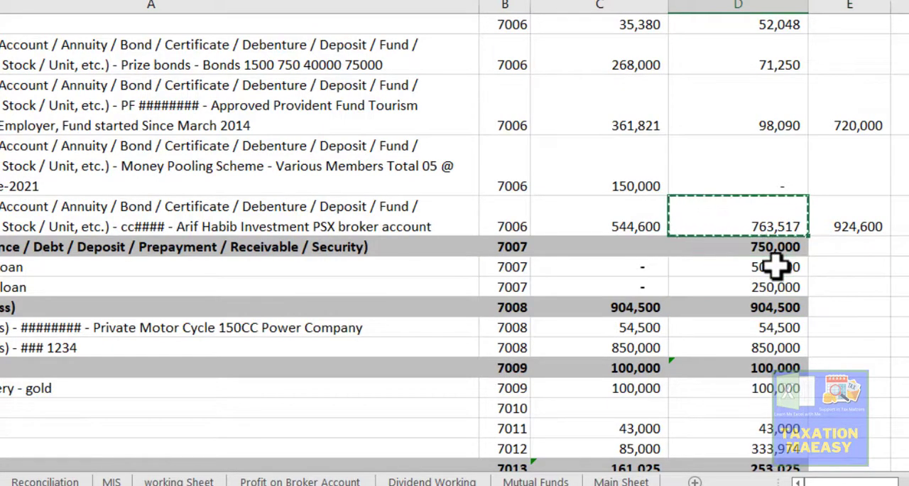
key(ctrl+c)
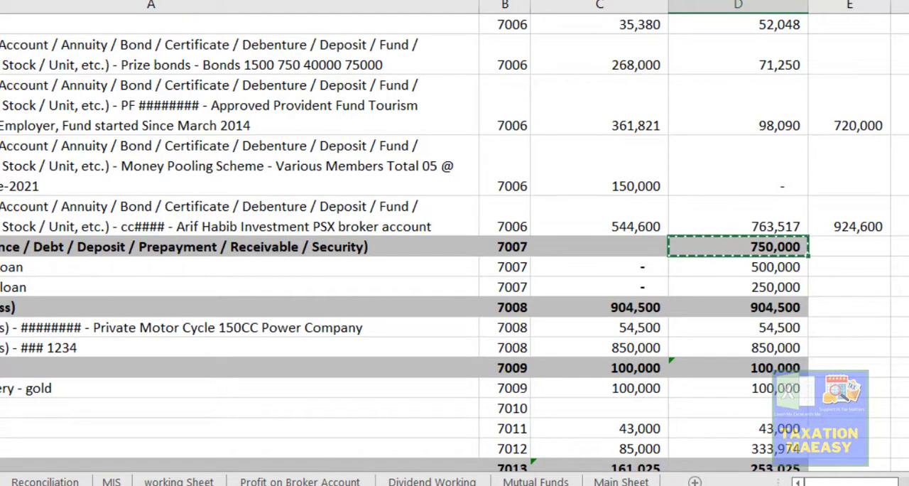
key(alt+Tab)
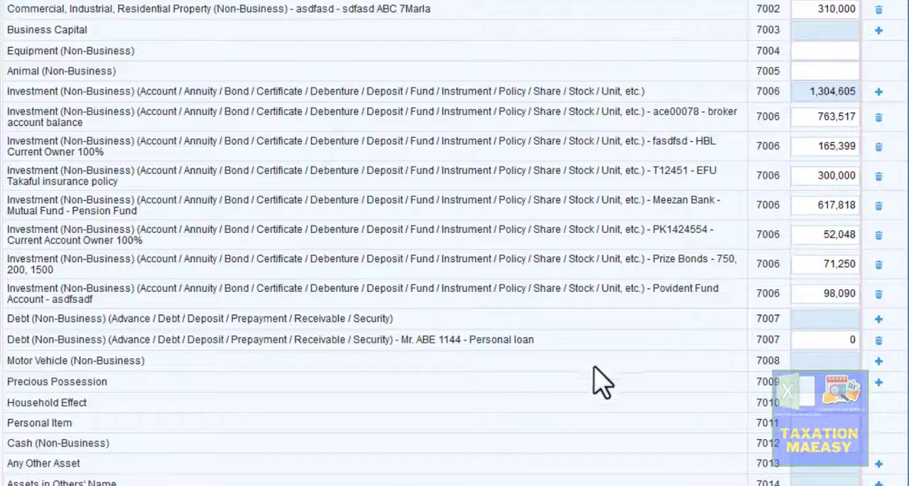
click(839, 344)
key(ctrl+v)
key(Tab)
scroll(455, 243, down, 1)
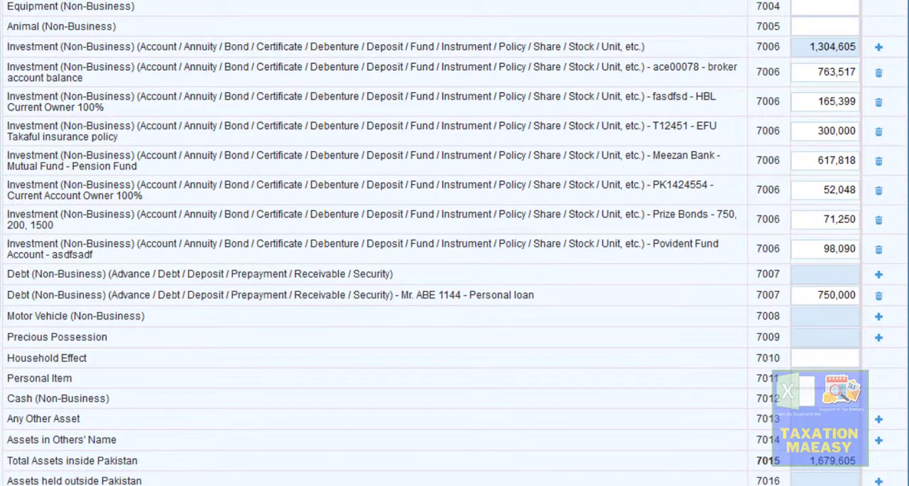
- Examine the two 7008 motor vehicle rows, the motorcycle and the car, in the Excel assets sheet
key(alt+Tab)
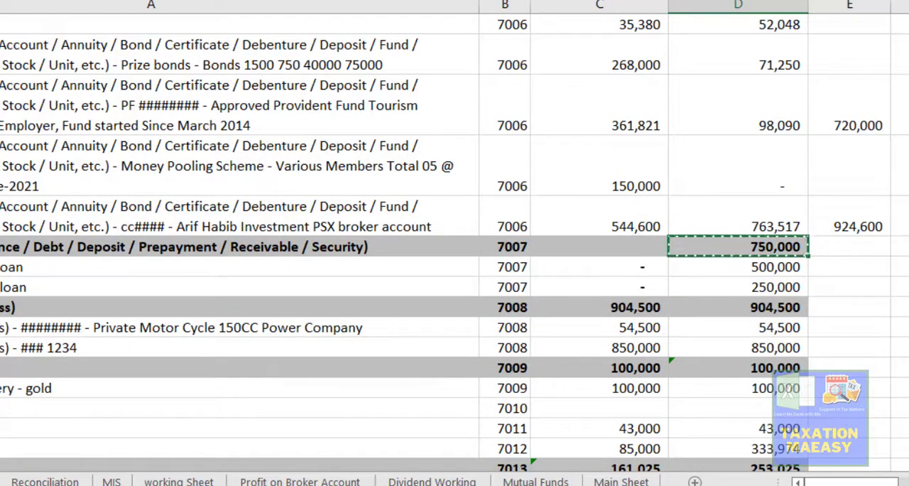
mouse_move(353, 484)
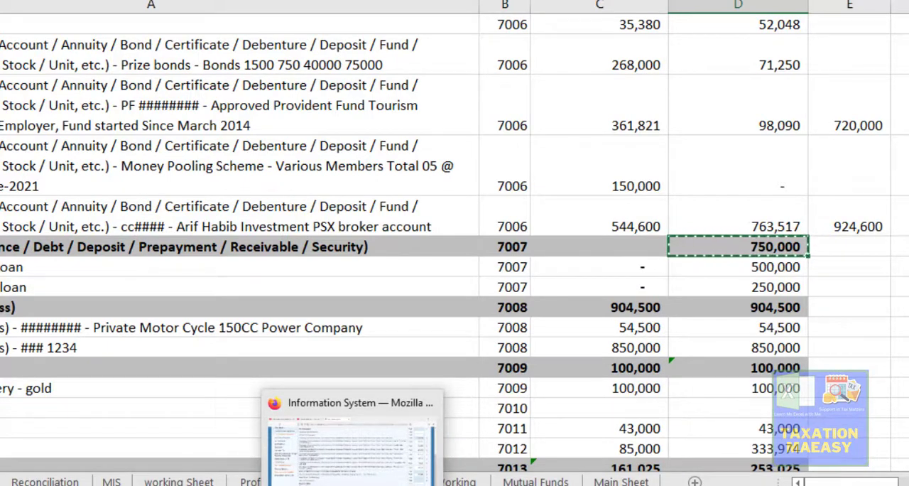
click(201, 324)
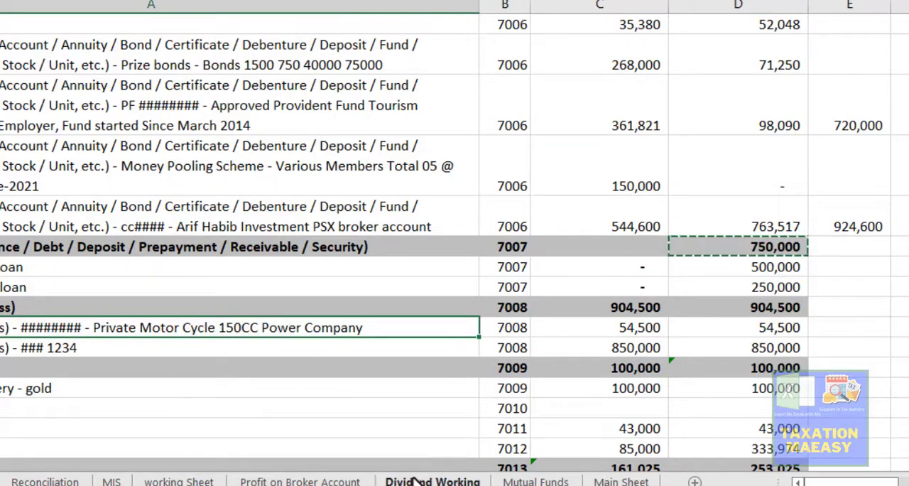
click(301, 349)
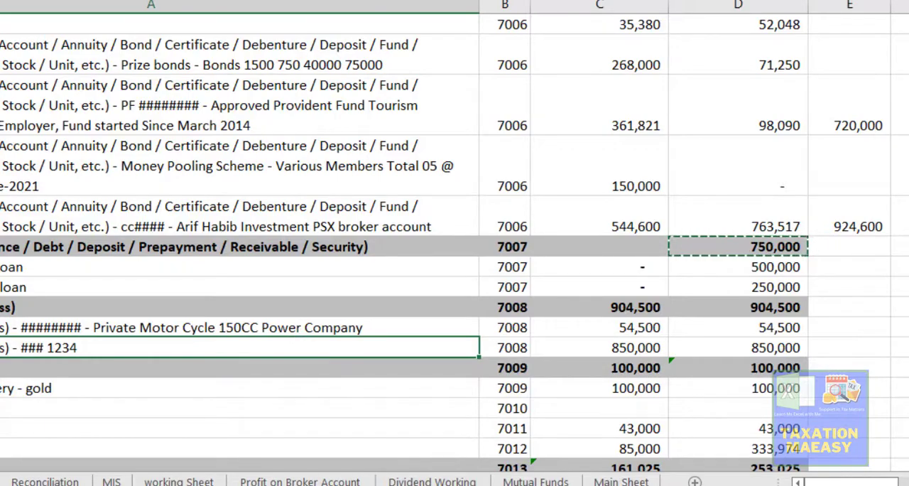
- Start a motor vehicle entry under code 7008 in Iris with "AED 123" as the vehicle
key(alt+Tab)
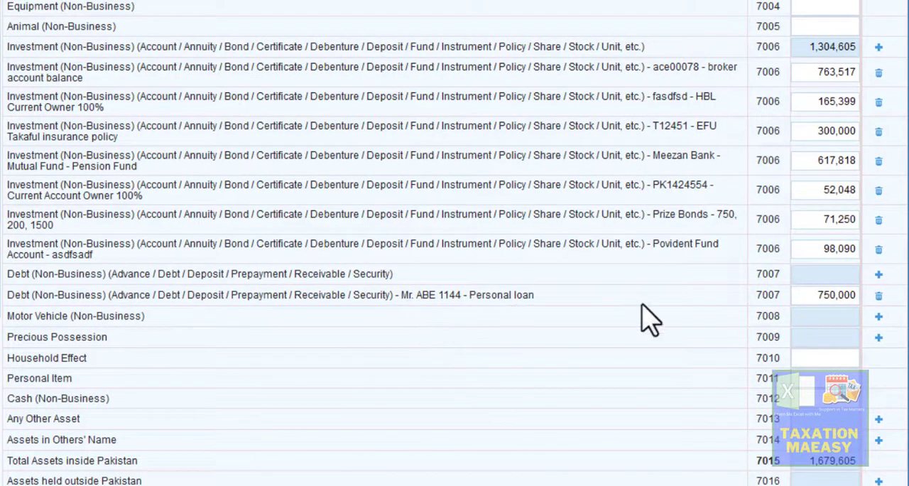
click(878, 320)
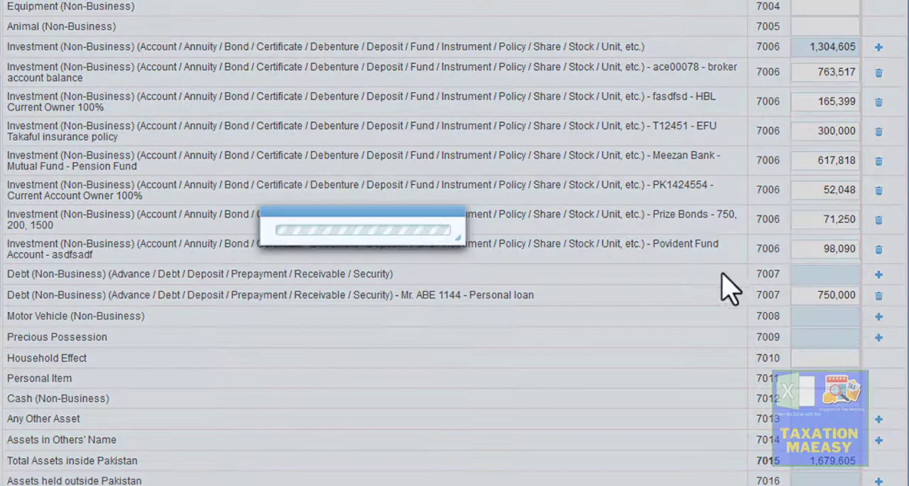
click(344, 186)
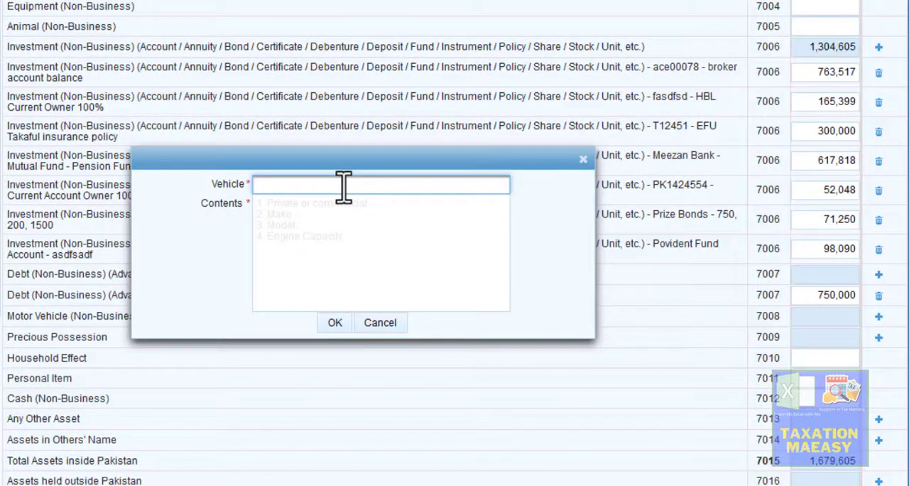
text(ED 123)
- Enter "Private Vehicle", "Suzki Mehran" and "Model 2015" on separate lines as the vehicle's contents and add the entry
click(324, 202)
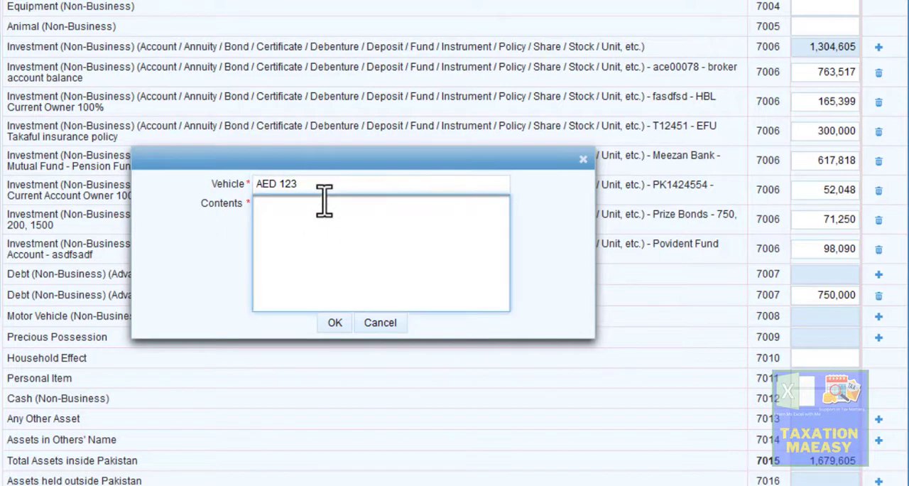
text(Privatge)
key(BackSpace)
key(BackSpace)
key(Return)
text(Suzki )
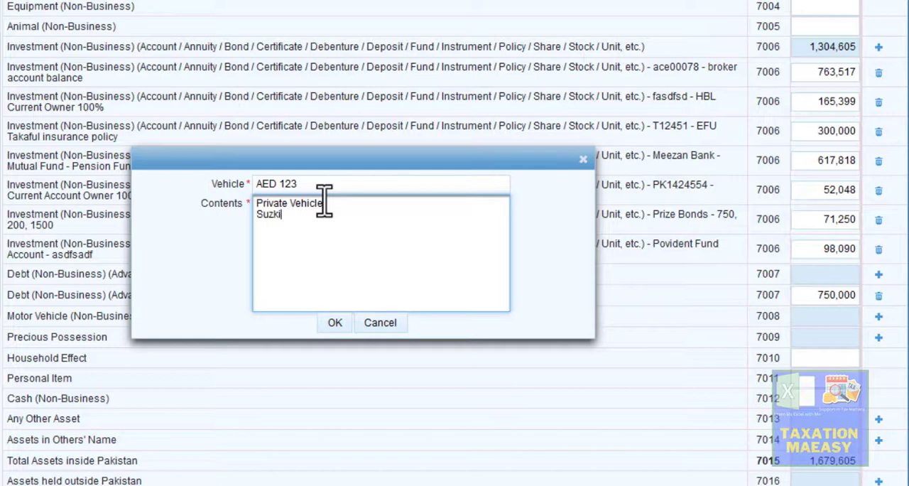
text(Mehran )
text(Model)
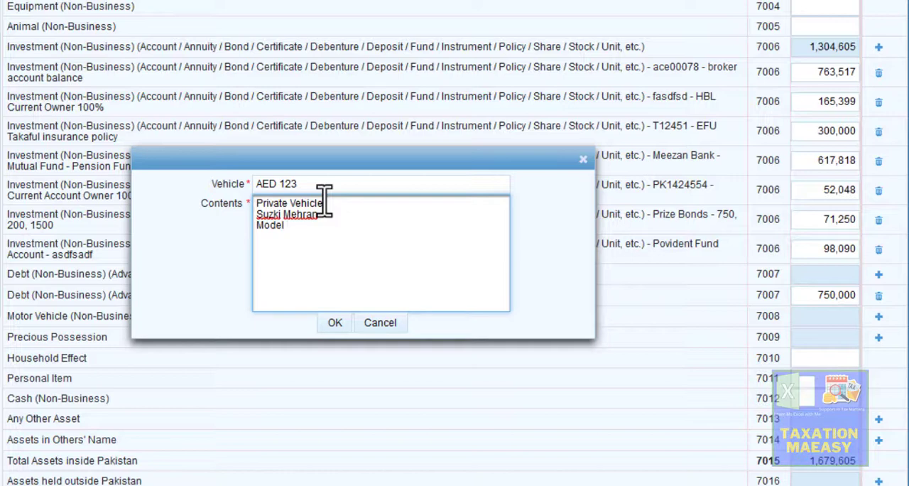
text(2015)
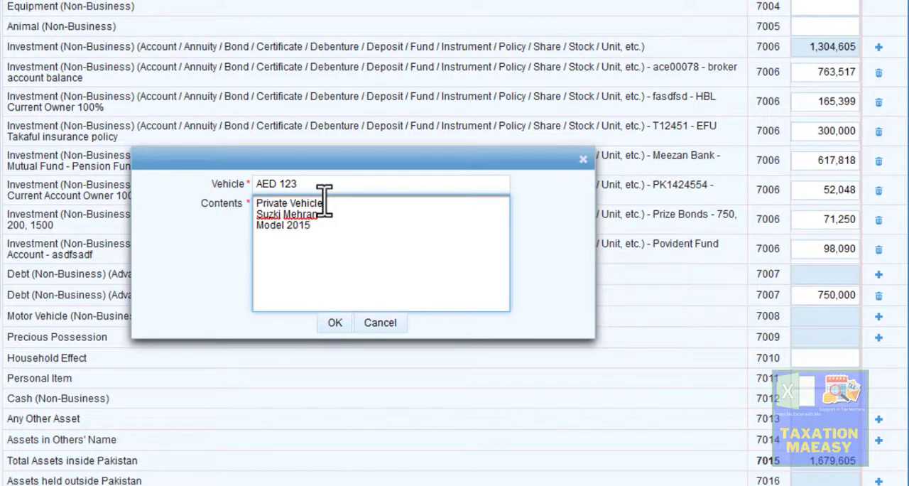
click(335, 323)
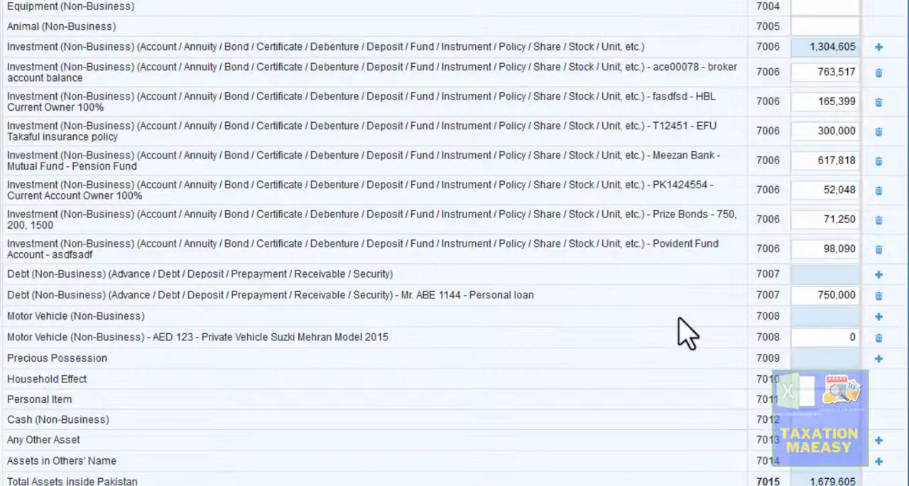
- Set the Suzki Mehran vehicle entry's amount to 850,000
click(848, 338)
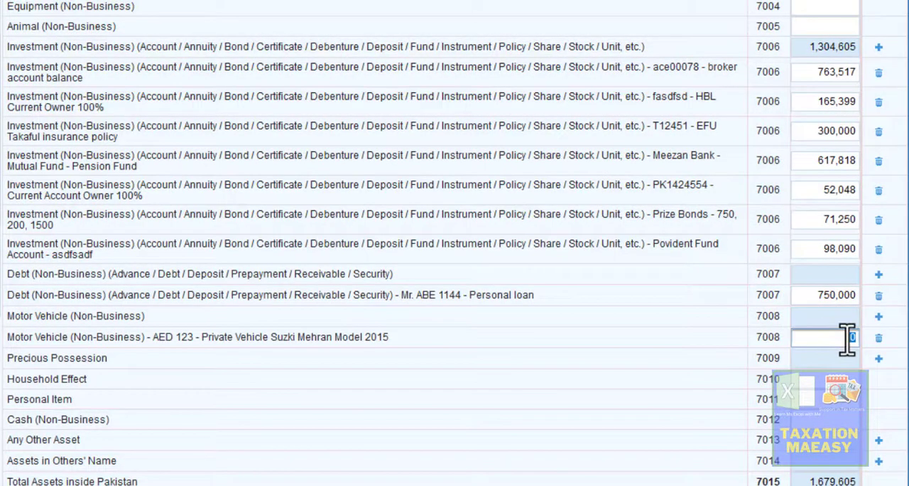
text(850000)
click(856, 359)
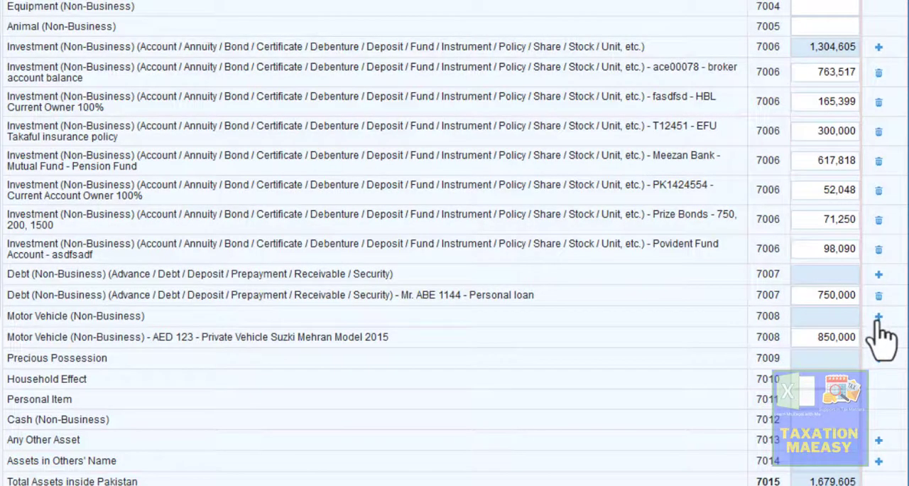
- Start a second motor vehicle entry under code 7008 with "EU 451" as the vehicle
click(879, 323)
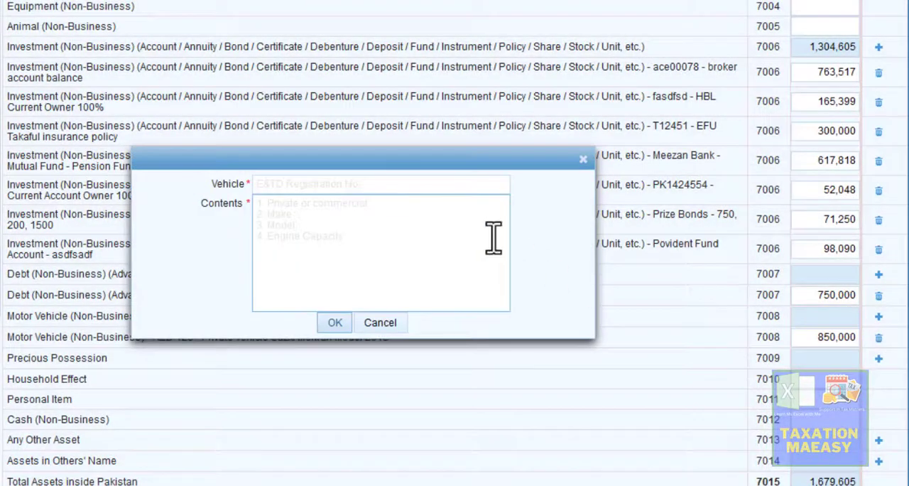
click(378, 185)
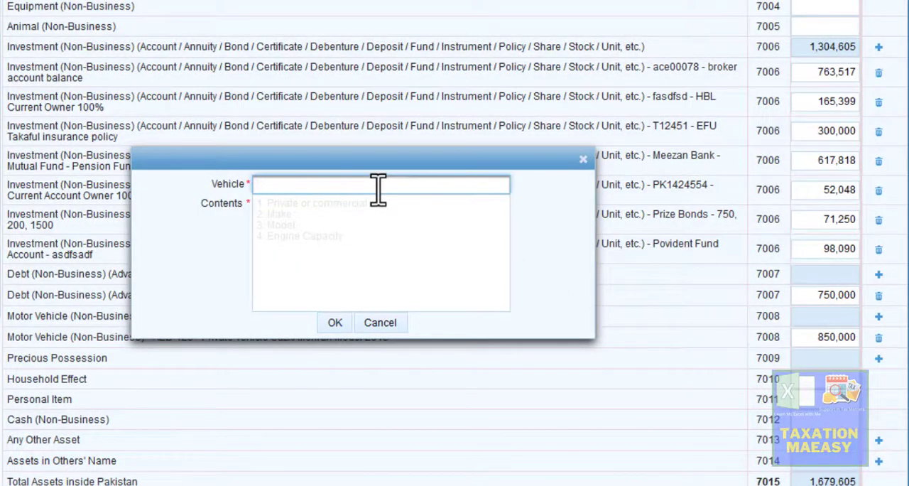
key(Tab)
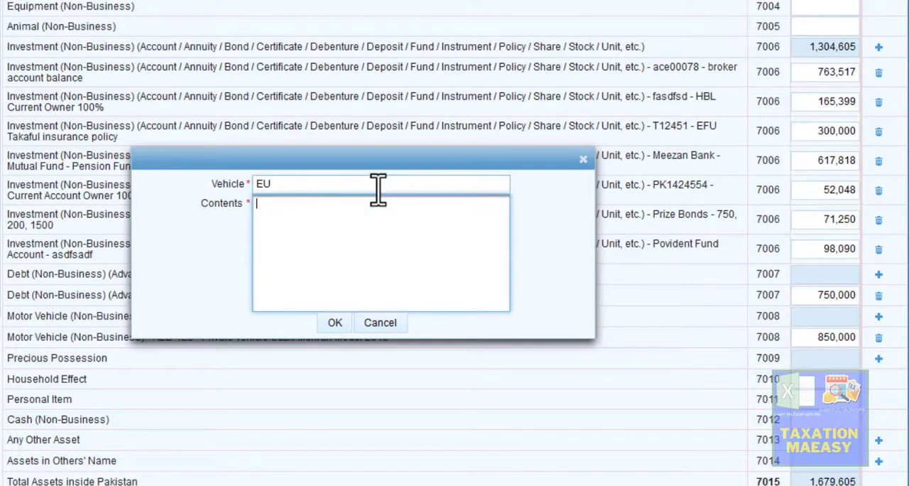
click(378, 187)
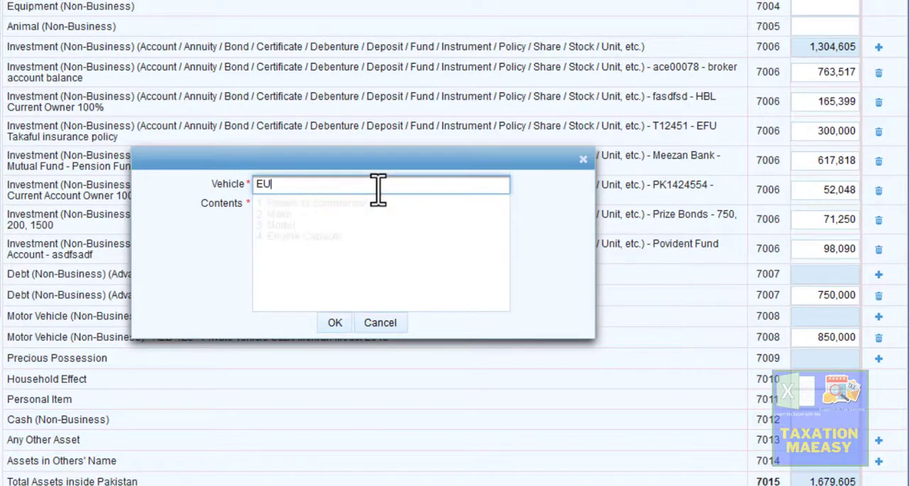
text(451)
- Enter "Private", "Motor cycle" and "Honda 125" on separate lines as the vehicle's contents and add the entry
click(358, 204)
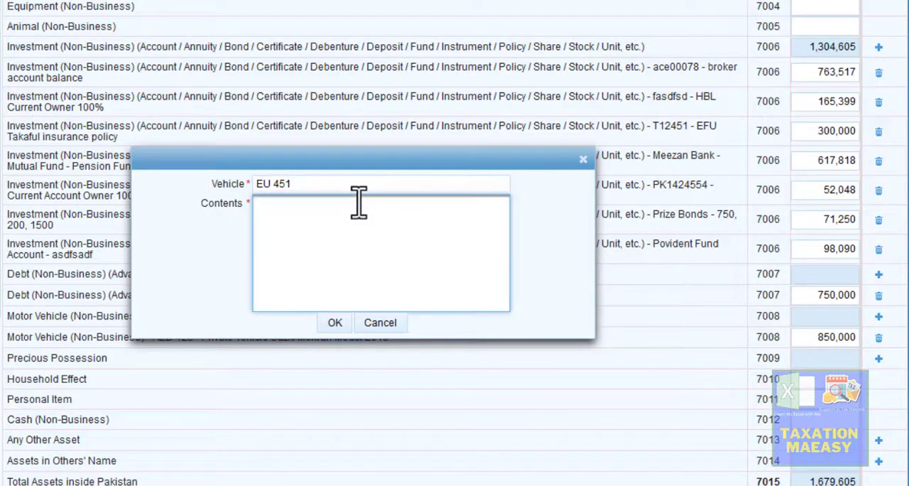
text(Private)
key(Return)
text(Motor cycl)
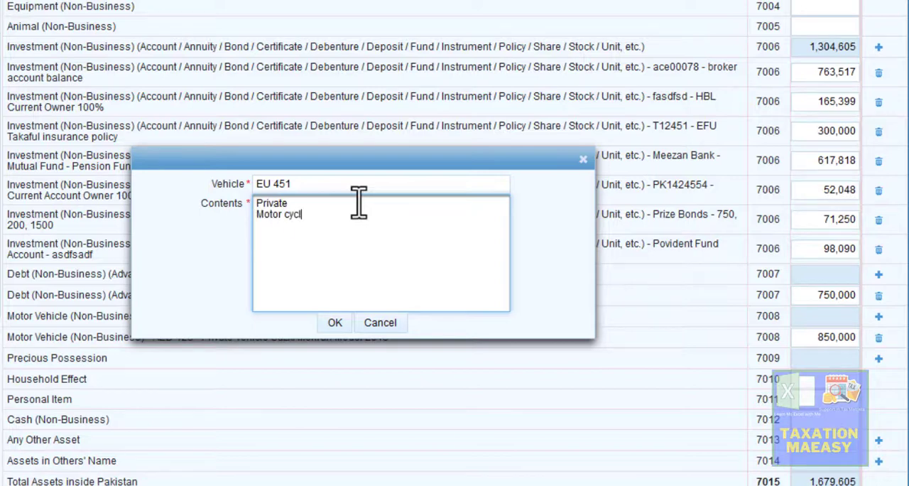
text(e Honda 125)
click(334, 325)
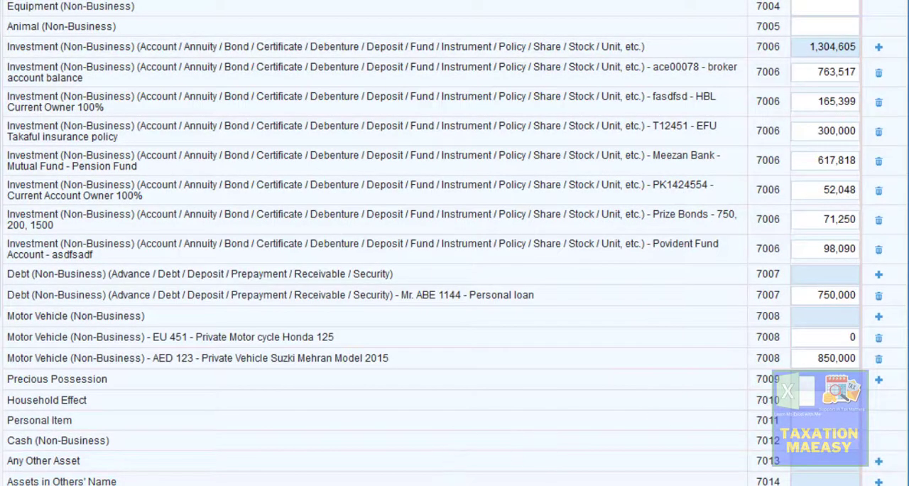
- Copy the motorcycle value of 54,500 from Excel into the Honda 125 entry's amount in Iris
key(alt+Tab)
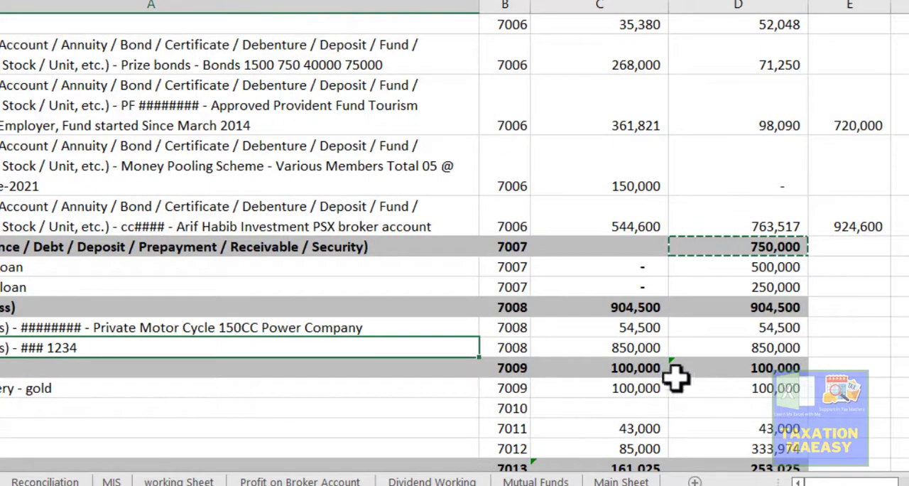
click(773, 328)
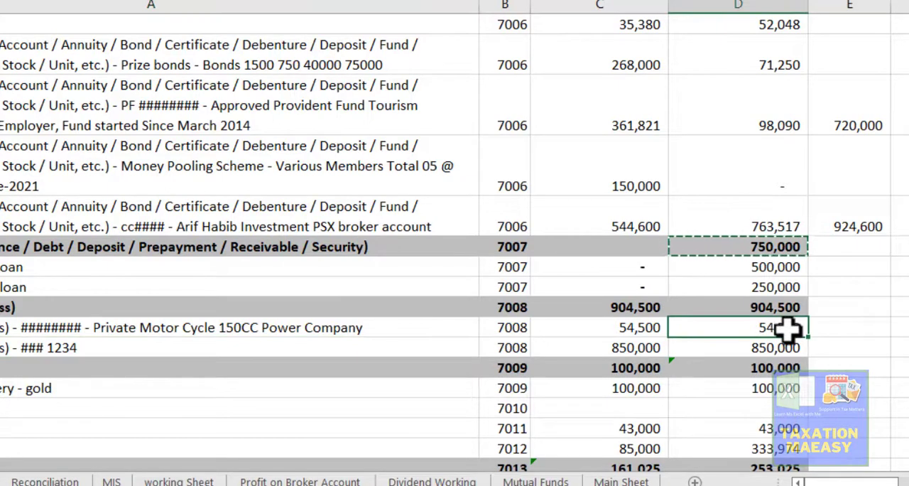
key(ctrl+c)
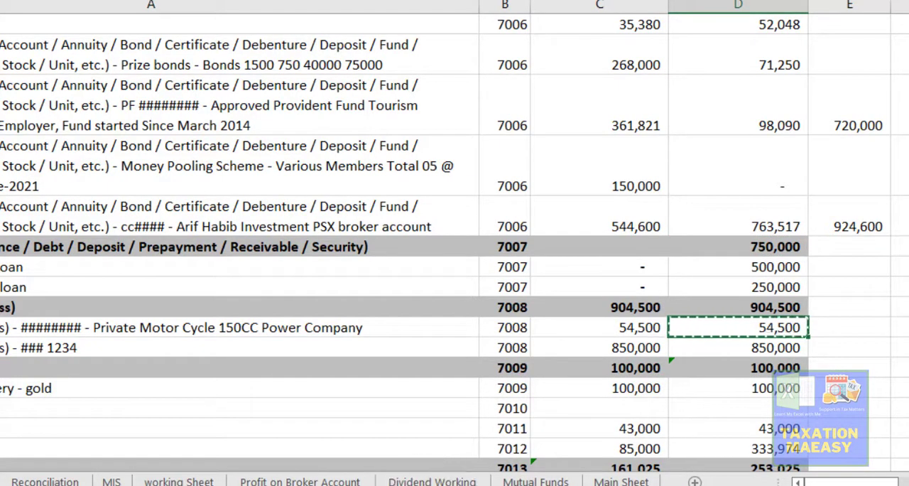
key(alt+Tab)
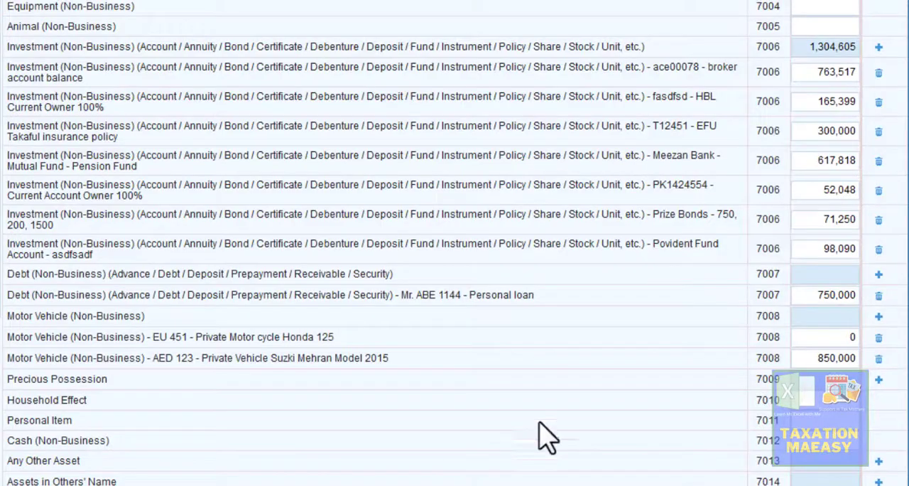
click(843, 340)
key(ctrl+v)
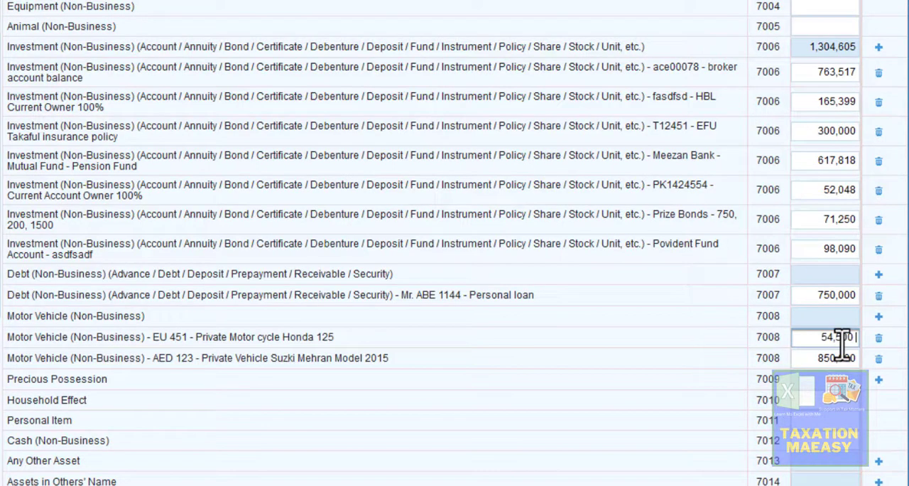
click(907, 372)
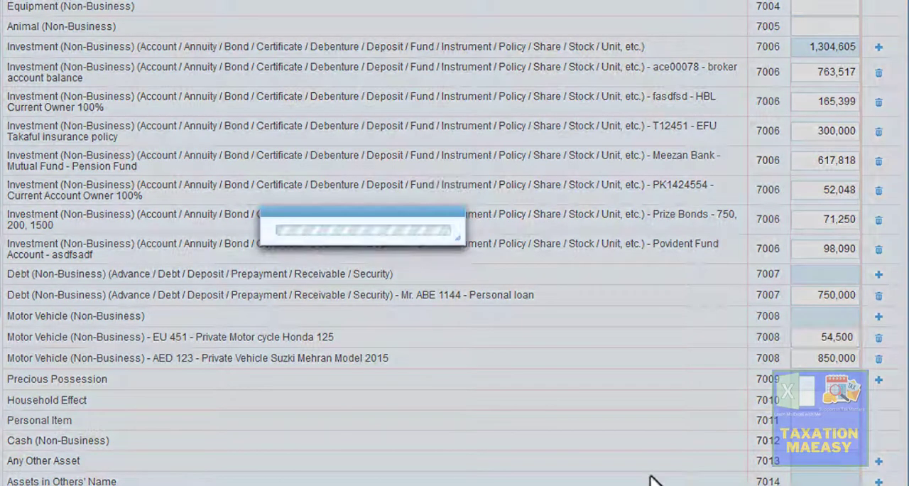
- Copy the 7009 gold jewellery value of 100,000 from the Excel assets sheet
key(alt+Tab)
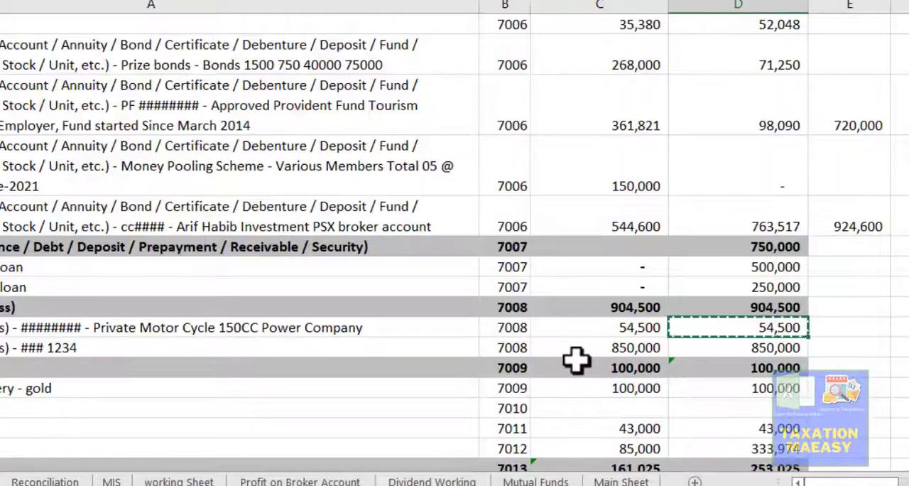
click(762, 387)
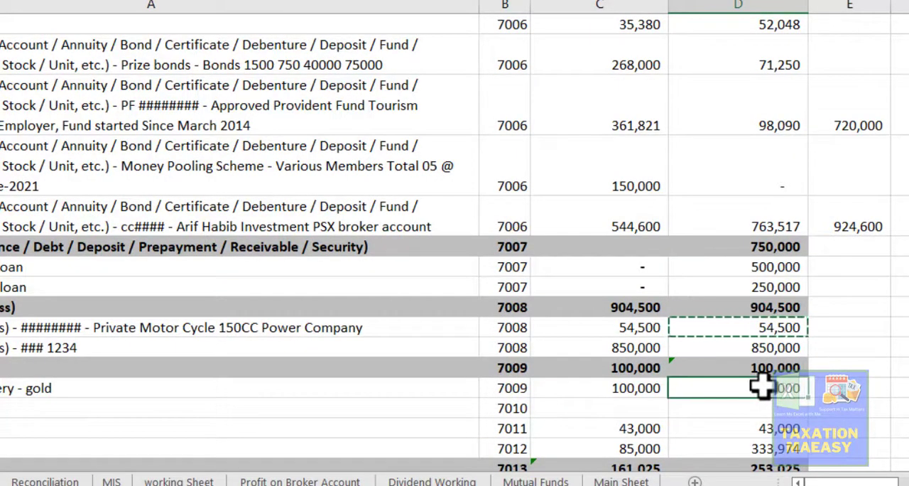
key(Down)
key(Down)
key(Up)
key(Up)
key(ctrl+c)
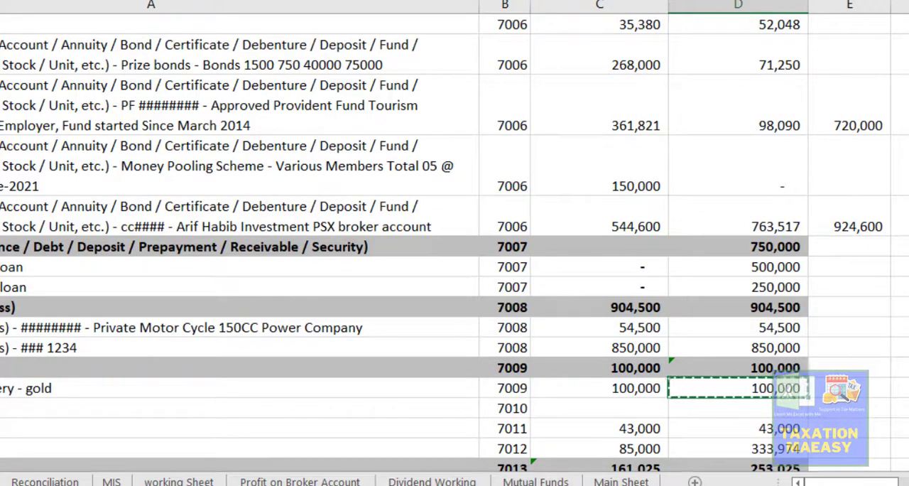
- Switch to Iris and add a precious possession entry under code 7009 named "Jewellery" with "Gold" as its contents
key(alt+Tab)
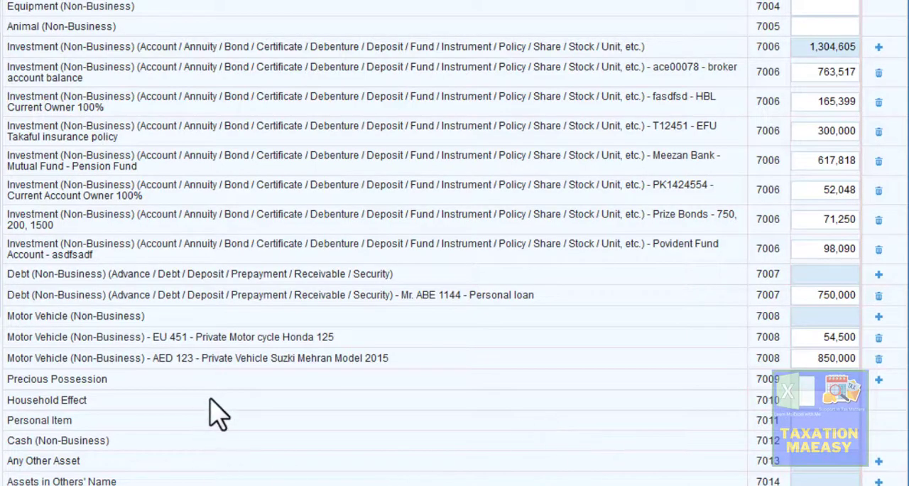
click(879, 381)
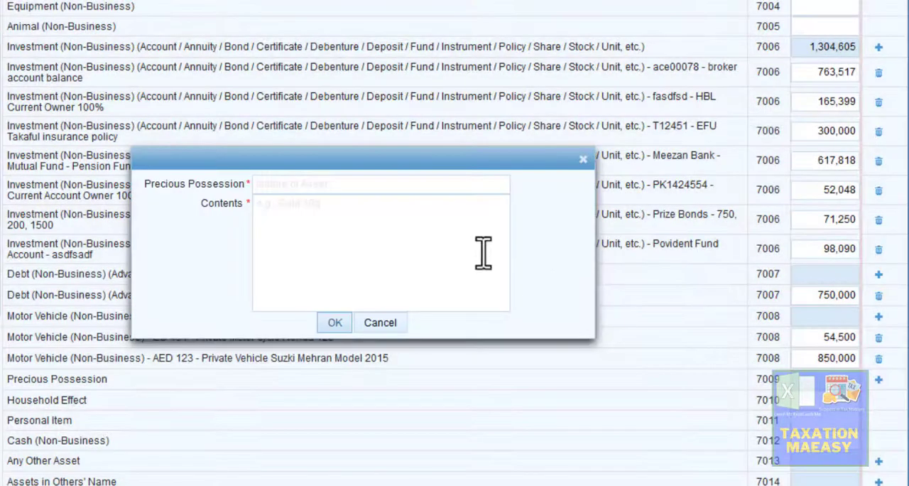
click(380, 199)
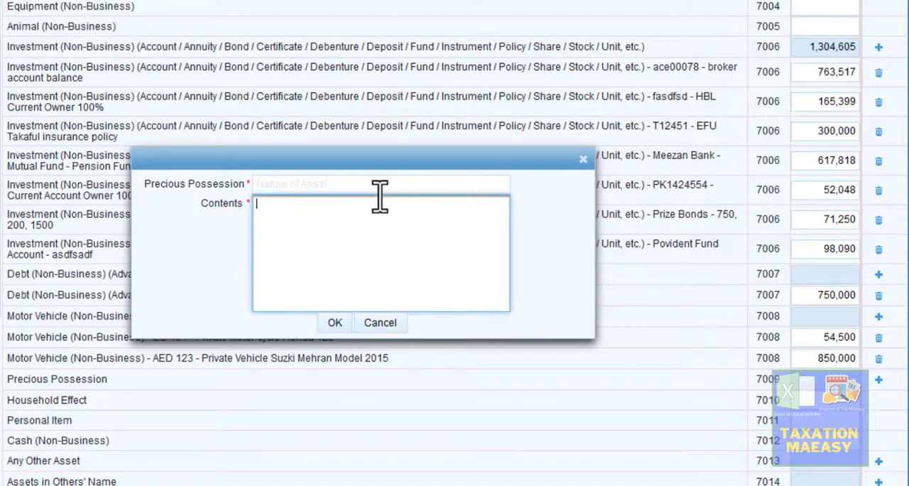
click(353, 183)
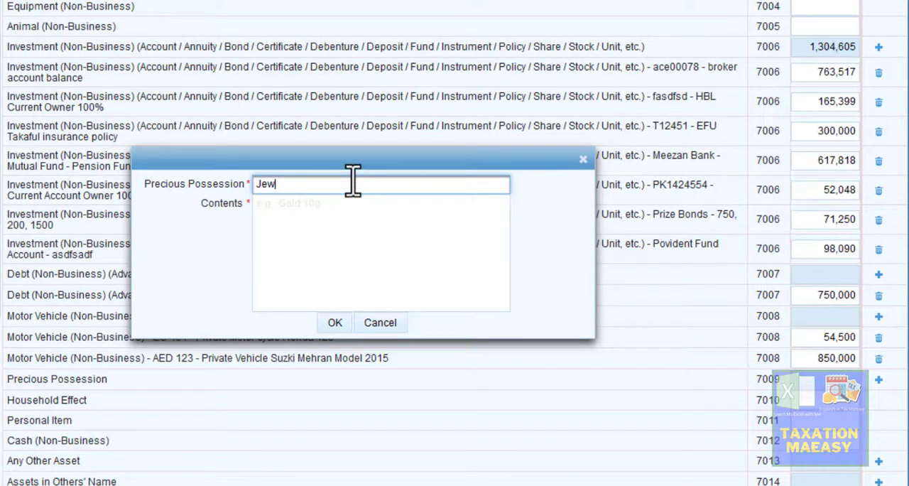
text(Jewellery)
key(Tab)
text(Gold)
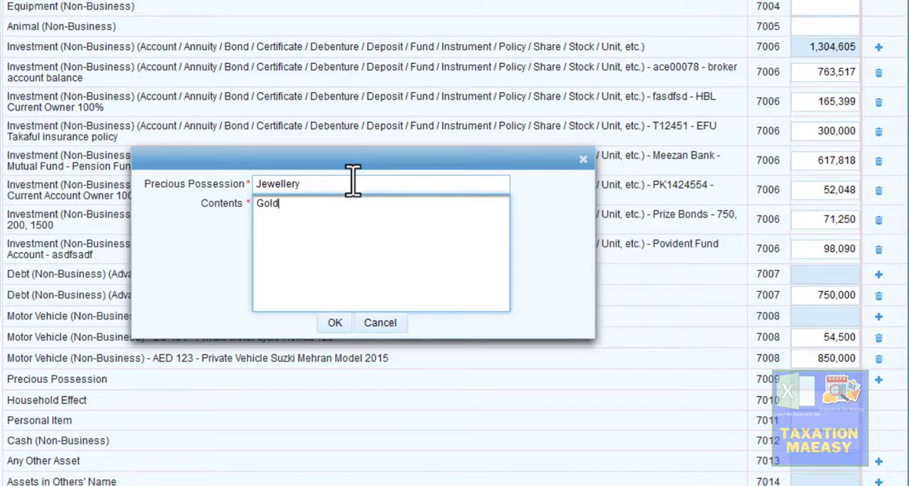
click(334, 323)
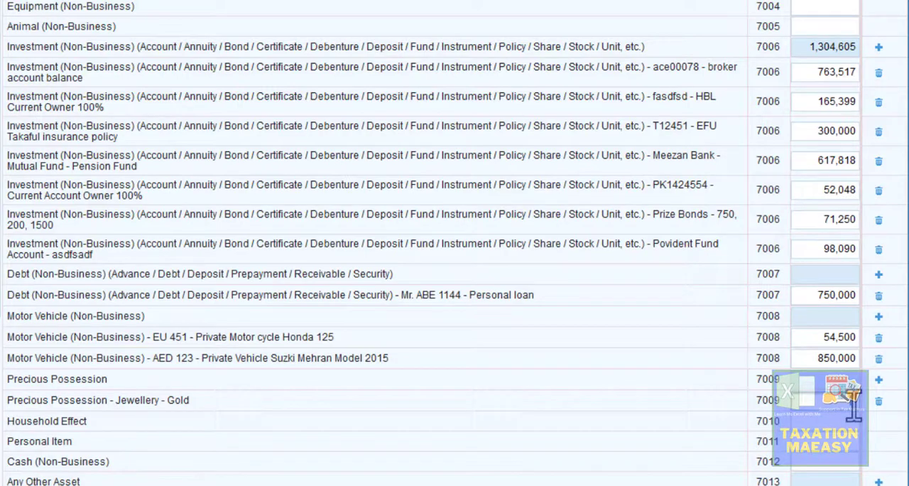
- Set the amount of the Jewellery - Gold entry under code 7009 to 100,000
click(854, 404)
text(1000000)
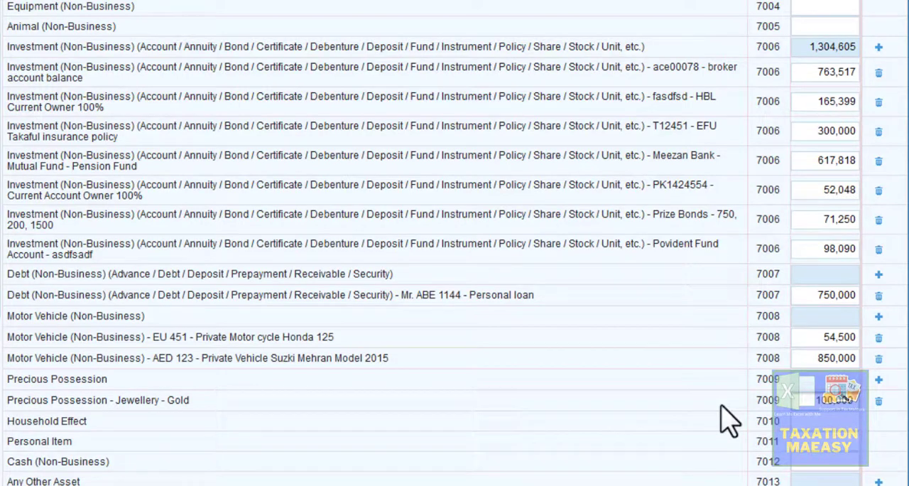
click(719, 405)
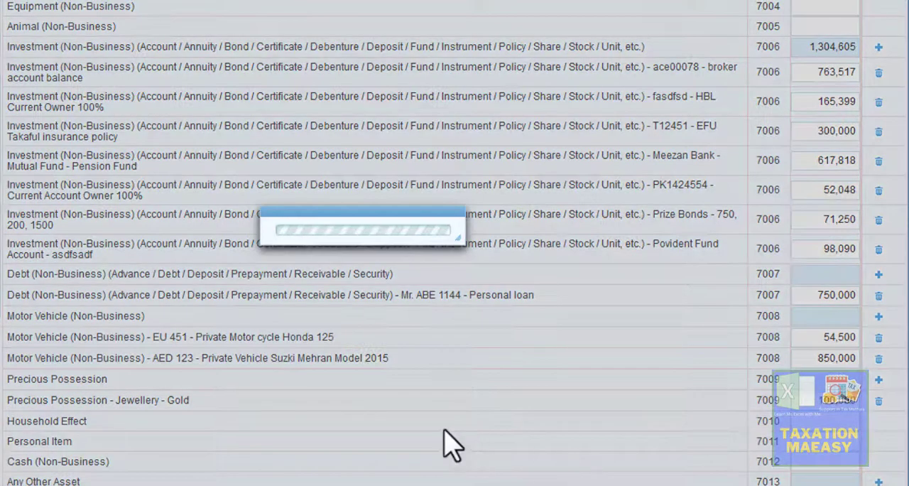
- Copy the 7011 value of 43,000 from the Excel assets sheet into the Personal Item amount in Iris
key(alt+Tab)
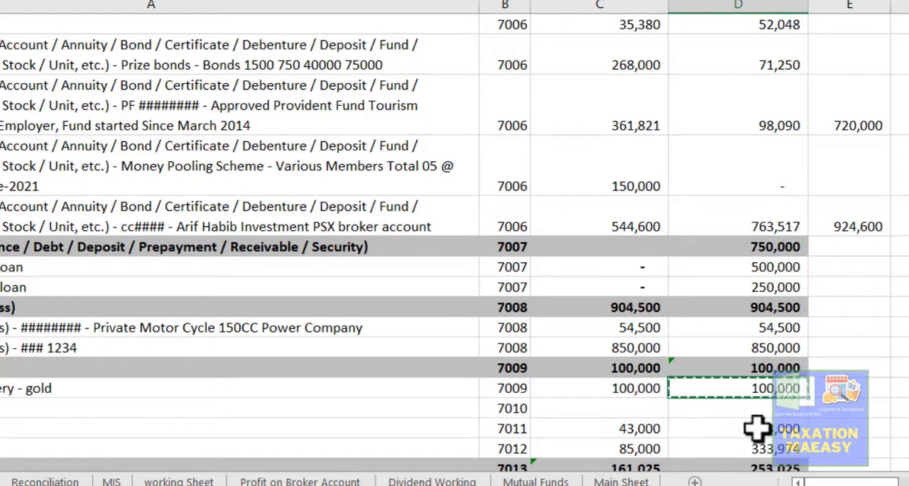
click(710, 431)
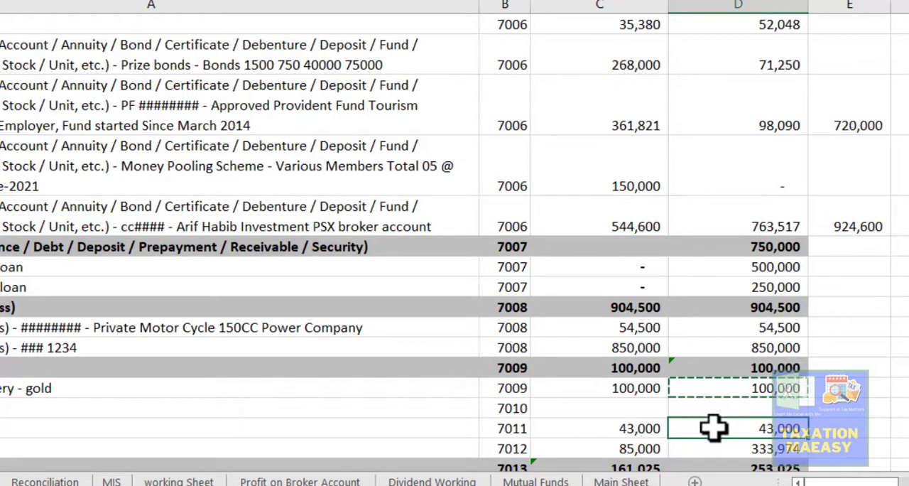
key(ctrl+c)
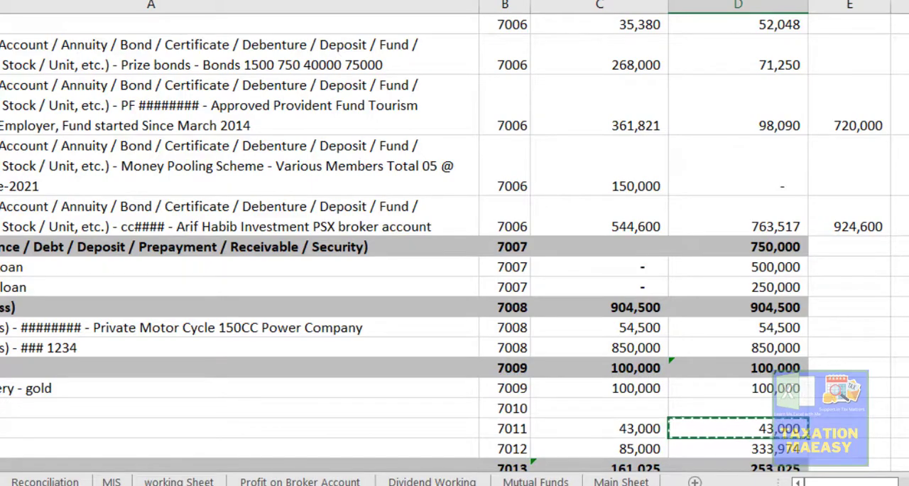
key(alt+Tab)
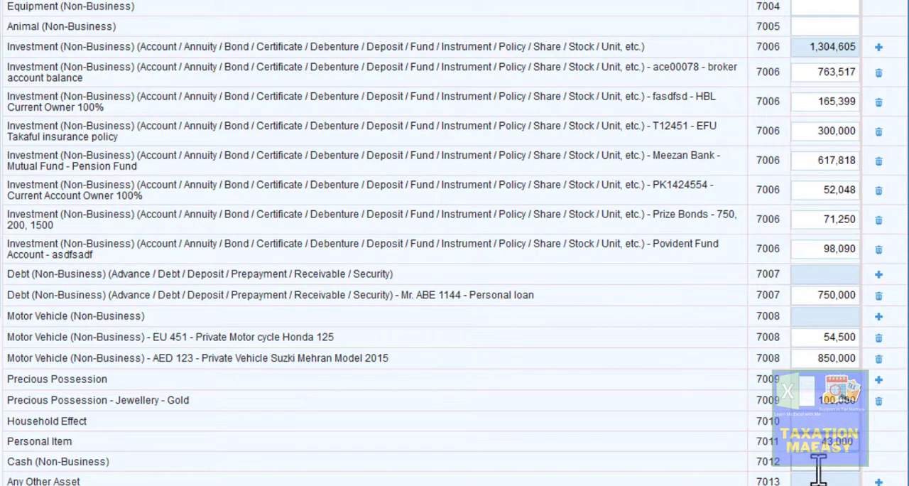
- Copy the 7012 value of 333,974 from the Excel assets sheet into the Cash (Non-Business) amount in Iris
click(819, 468)
key(alt+Tab)
click(764, 448)
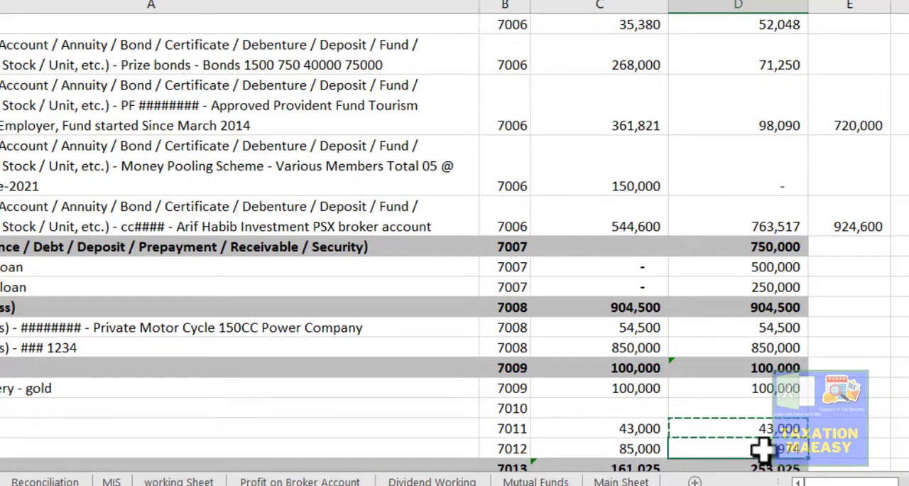
key(ctrl+v)
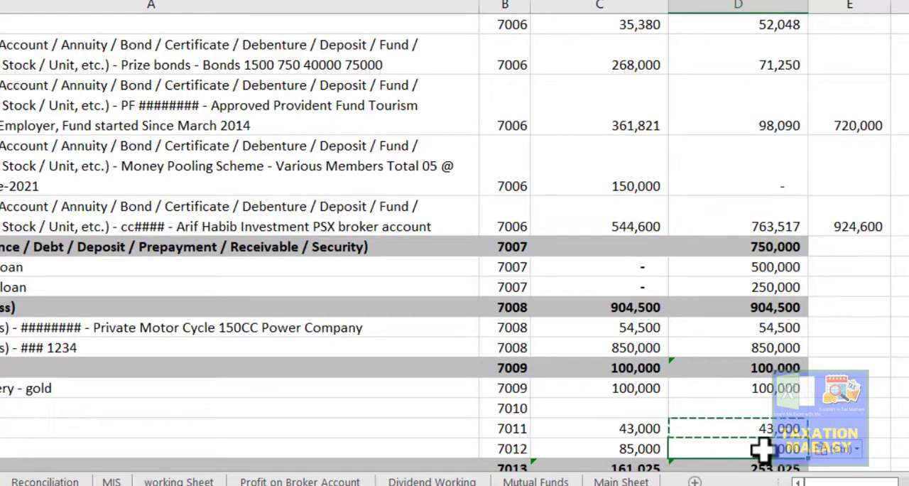
key(ctrl+c)
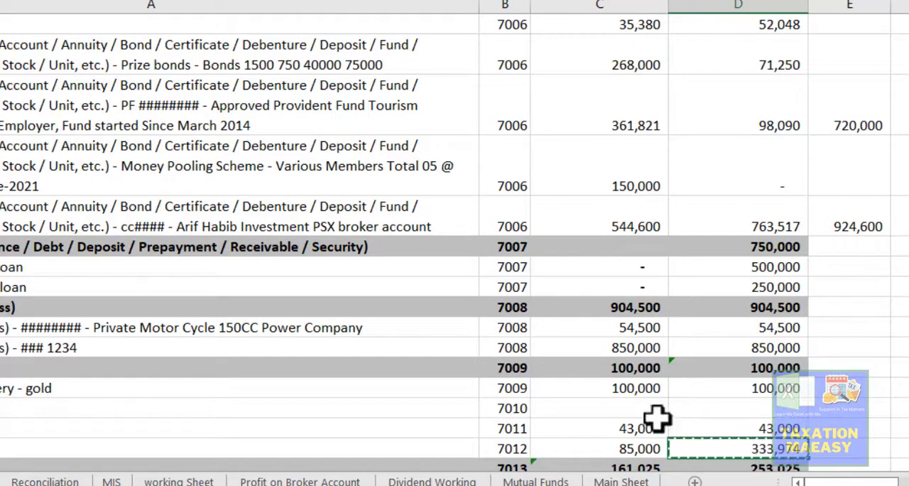
key(alt+Tab)
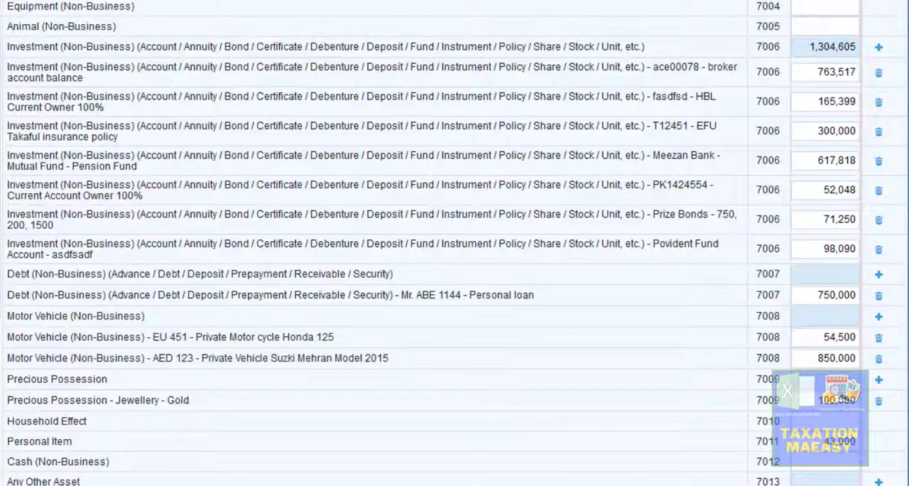
key(ctrl+v)
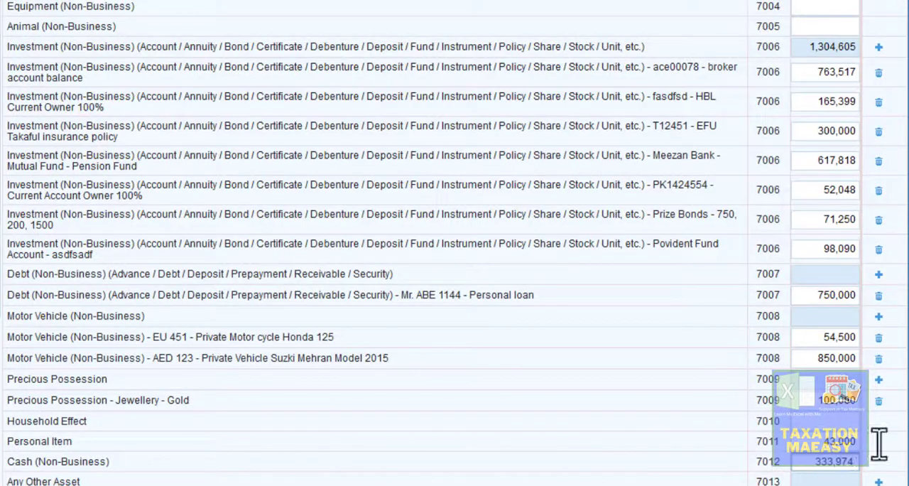
key(Tab)
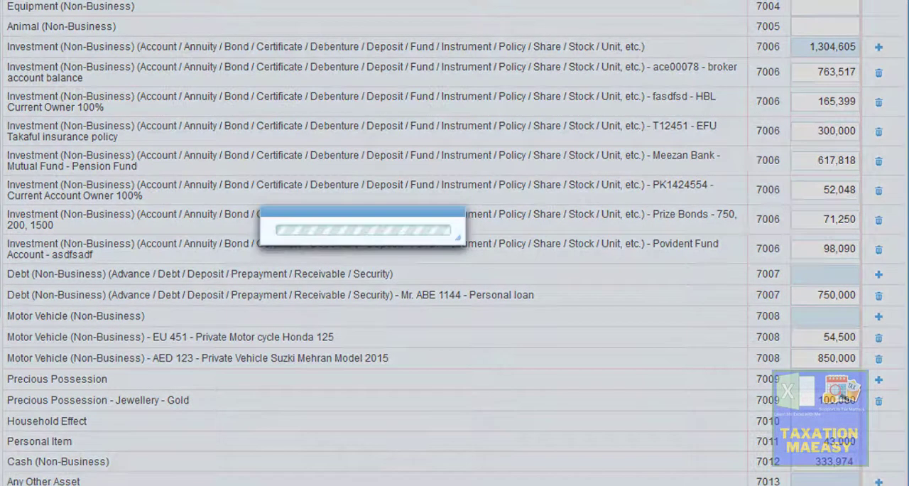
- Recalculate the return and review the updated asset totals under codes 7006 to 7019
scroll(455, 243, down, 2)
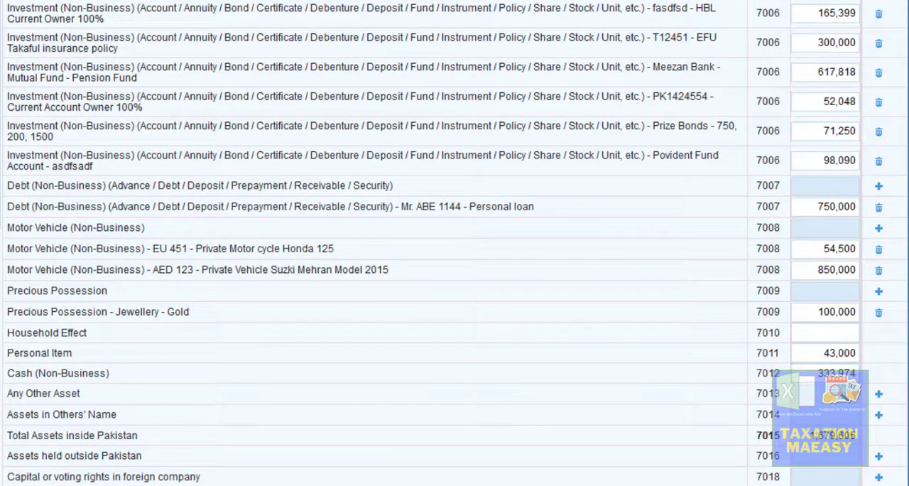
scroll(455, 243, up, 7)
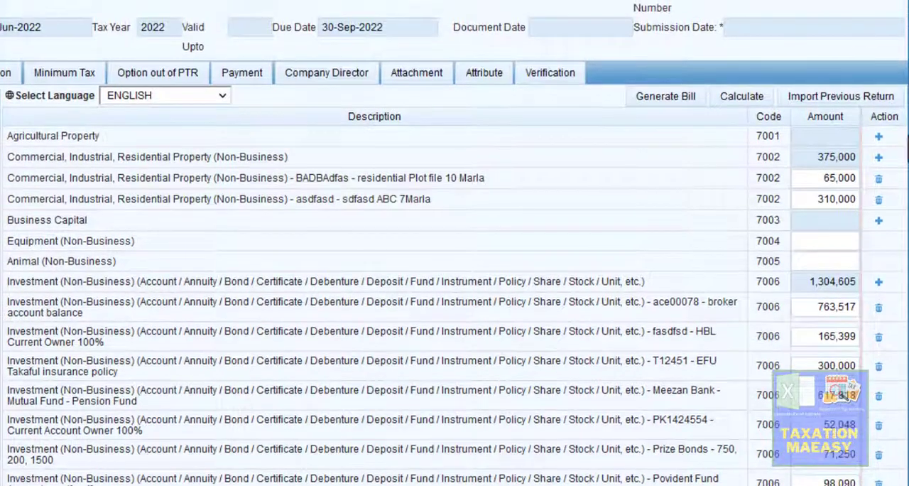
click(726, 95)
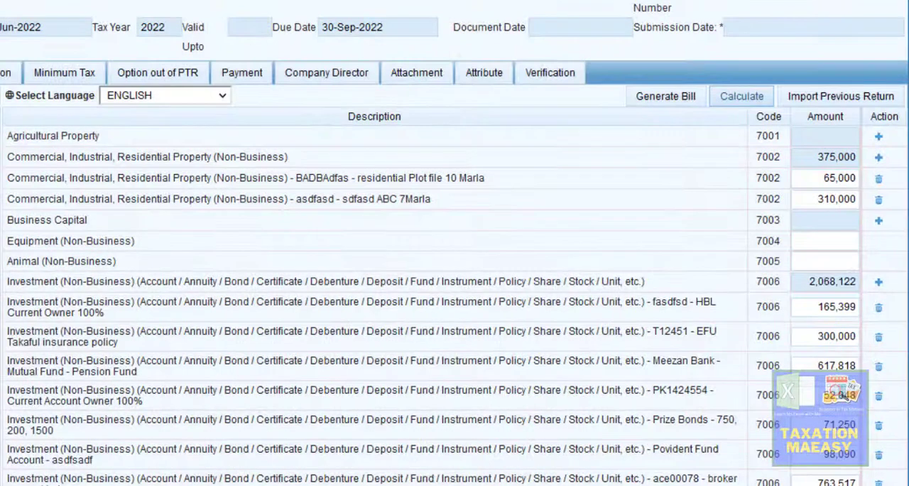
scroll(454, 284, down, 5)
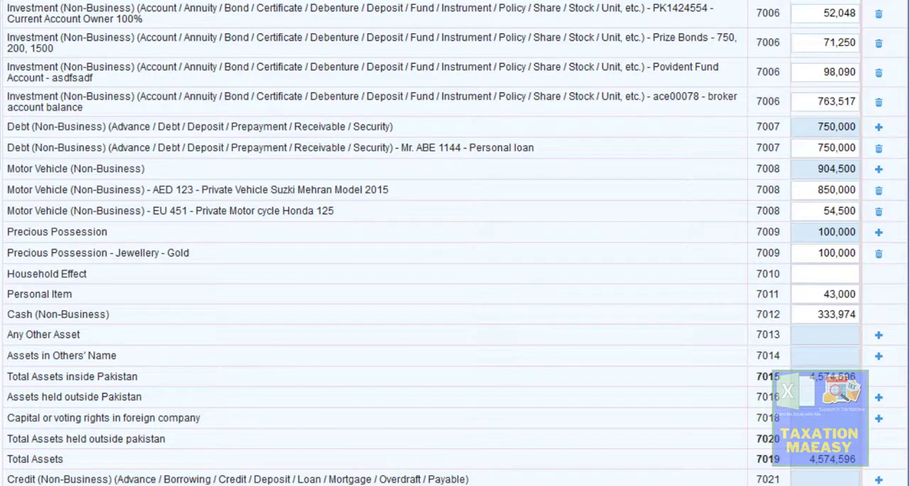
- Switch to Excel and copy the 7013 other assets total of 253,025 from the assets and liabilities sheet
key(alt+Tab)
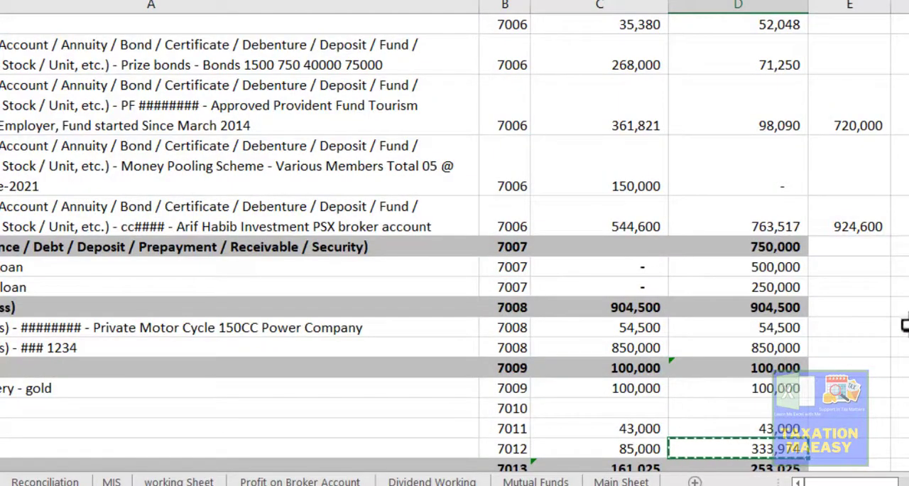
key(alt+Tab)
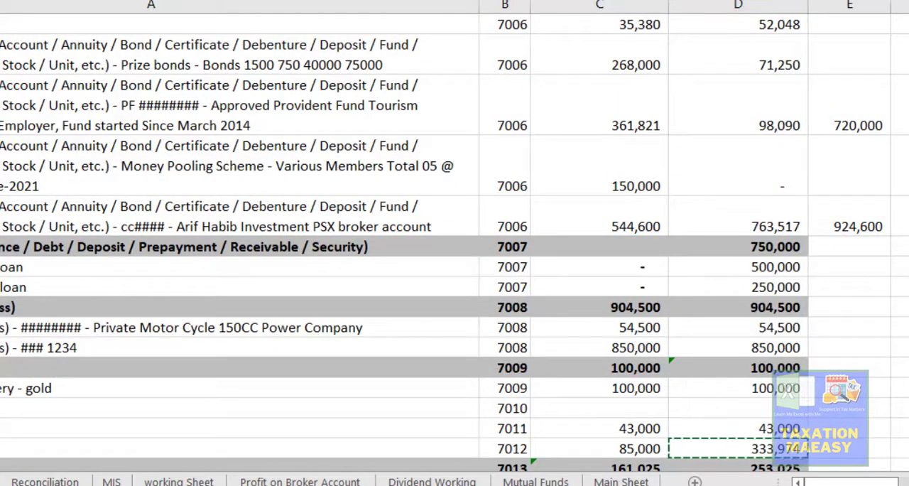
key(alt+Tab)
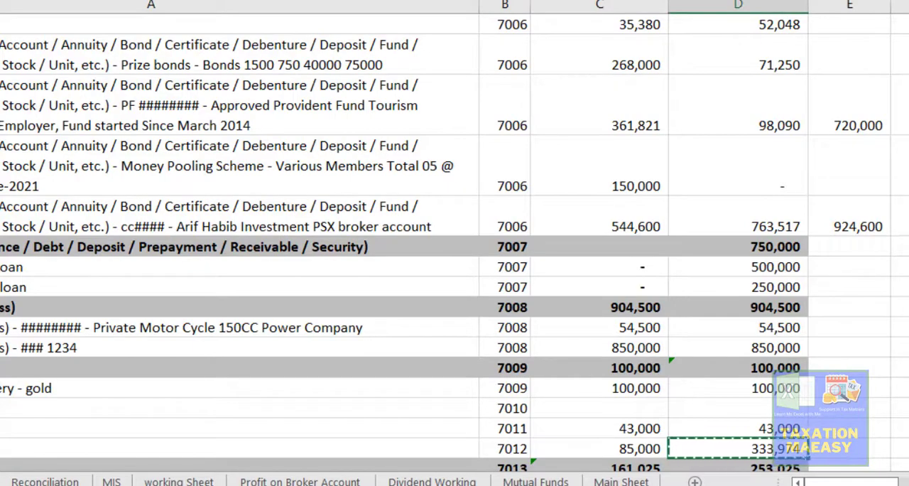
scroll(454, 242, down, 3)
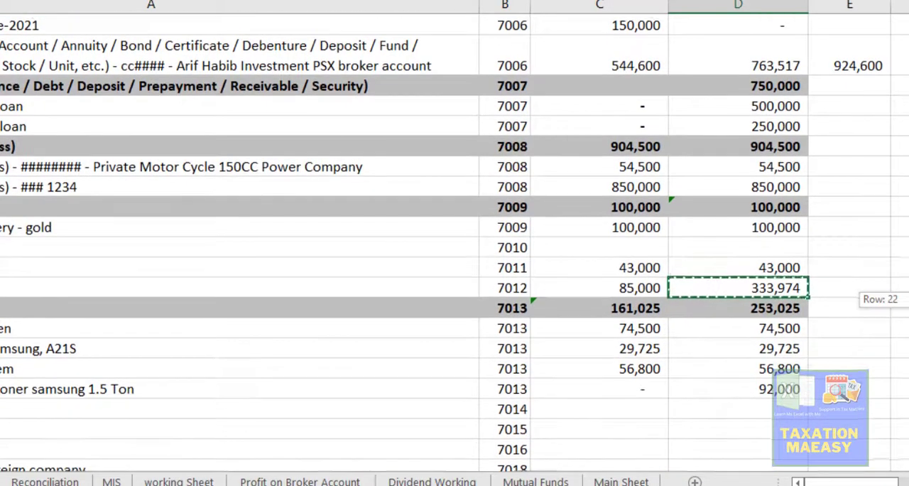
scroll(455, 241, down, 1)
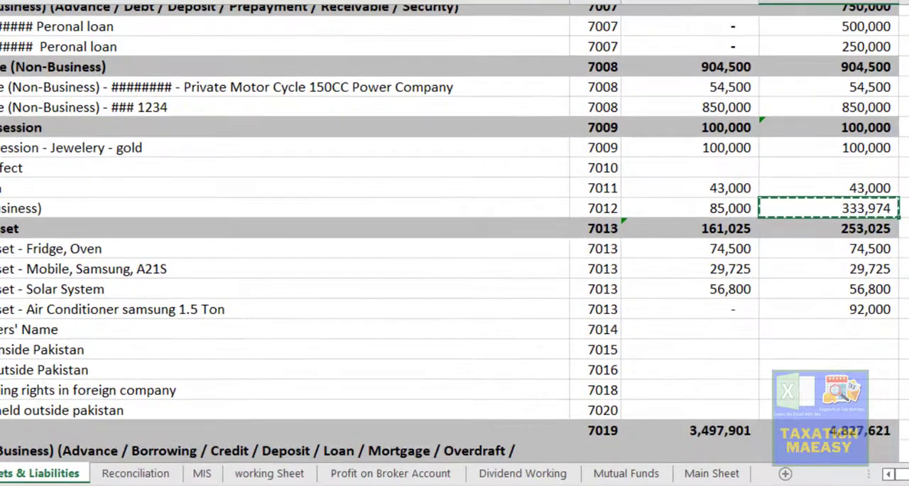
scroll(455, 220, down, 1)
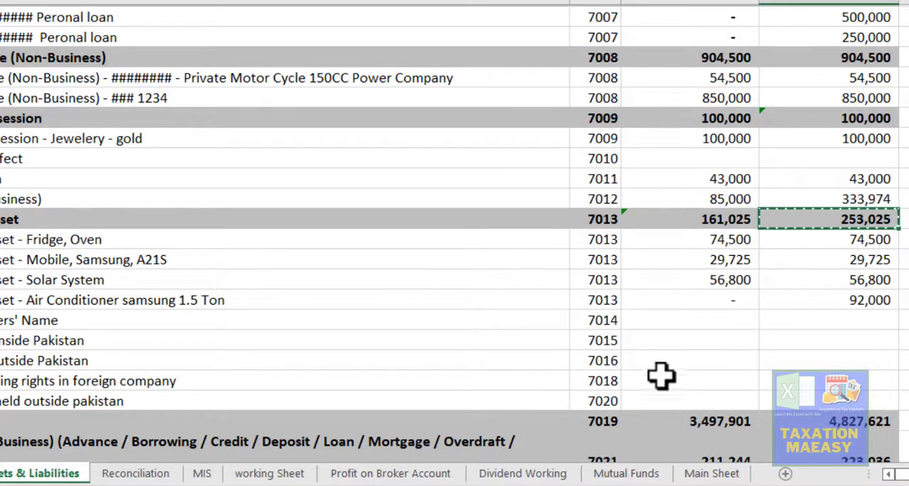
- Switch to Iris and start a new Any Other Asset entry under code 7013, ready to enter its contents
key(alt+Tab)
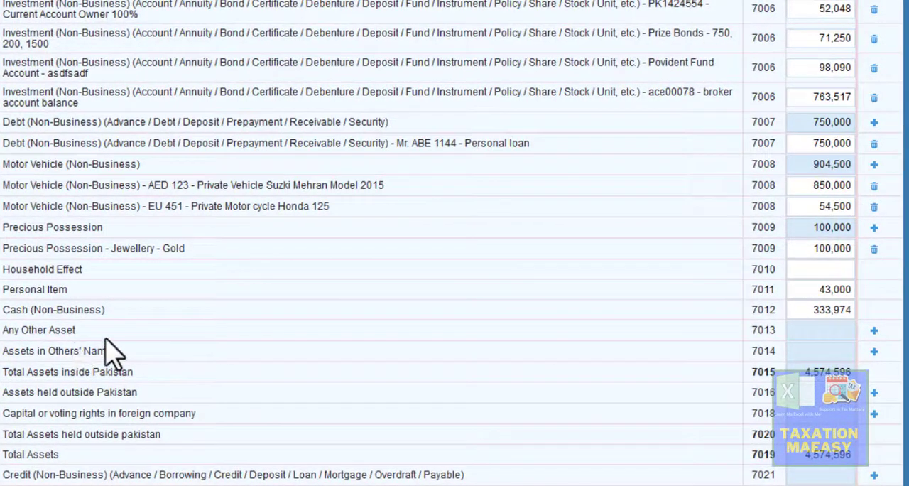
click(875, 334)
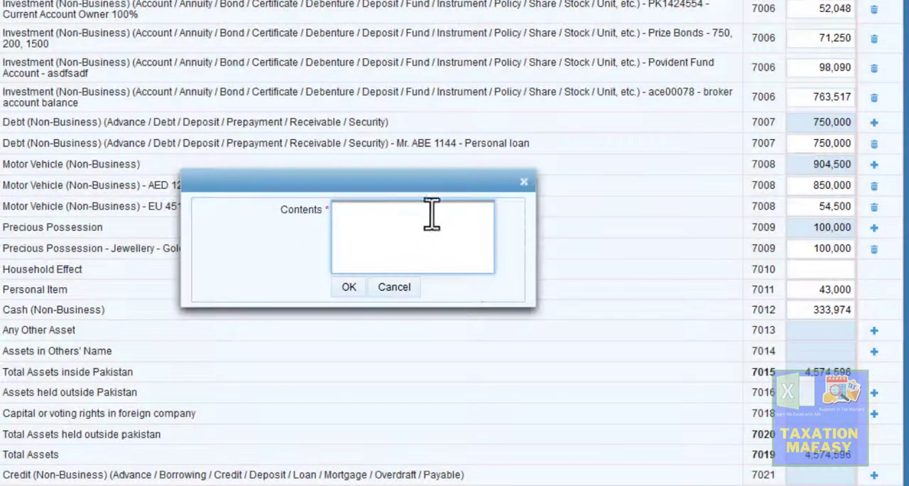
click(383, 215)
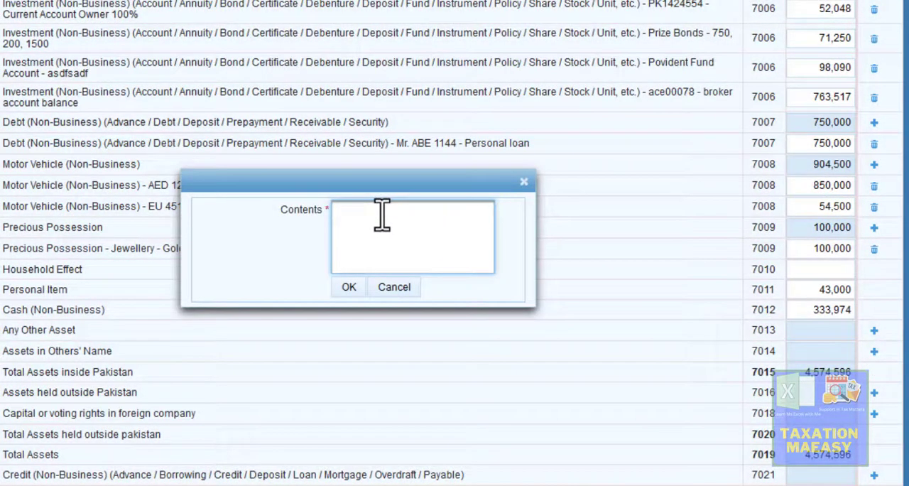
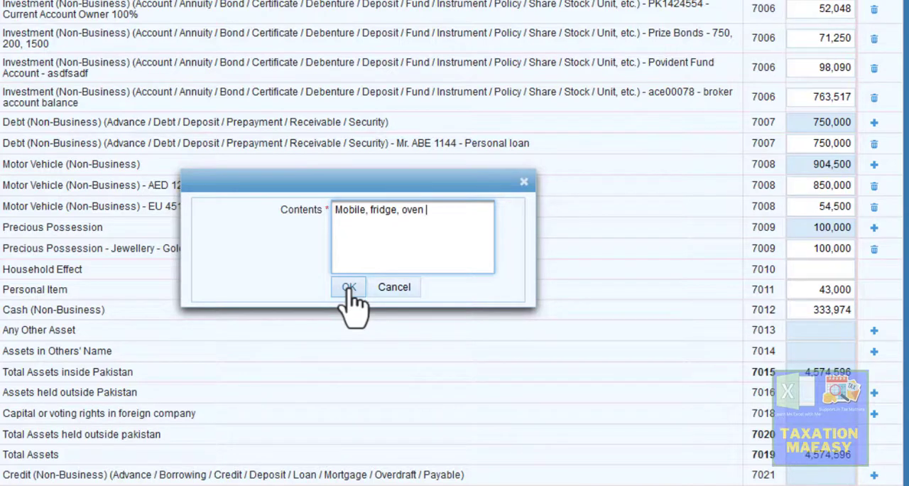
- Save the Any Other Asset entry as Mobile, fridge, oven A.C and paste 253,025 as its amount
click(349, 287)
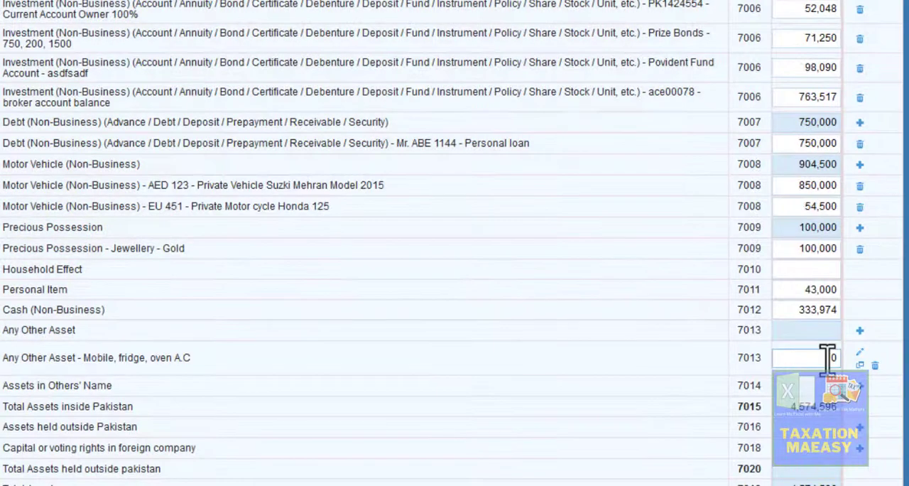
click(829, 357)
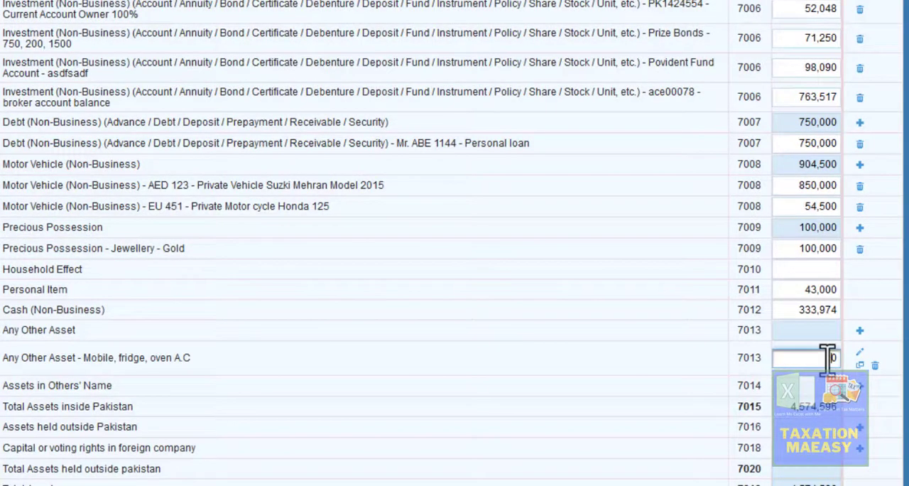
text(253,025)
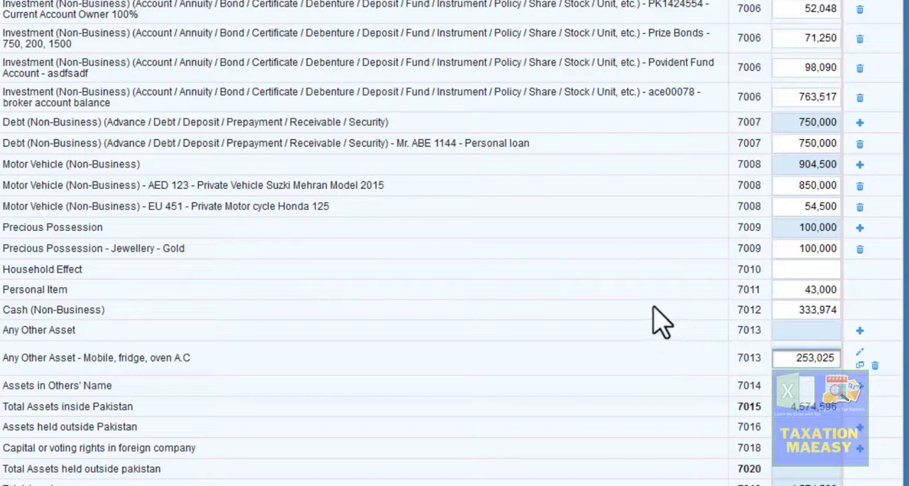
click(654, 307)
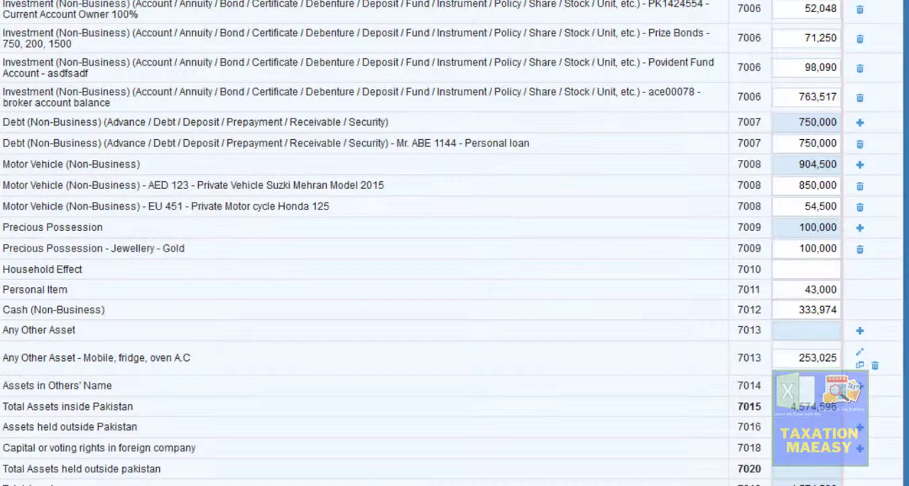
- Switch to Excel and check the current-year total assets figure under code 7019
key(alt+Tab)
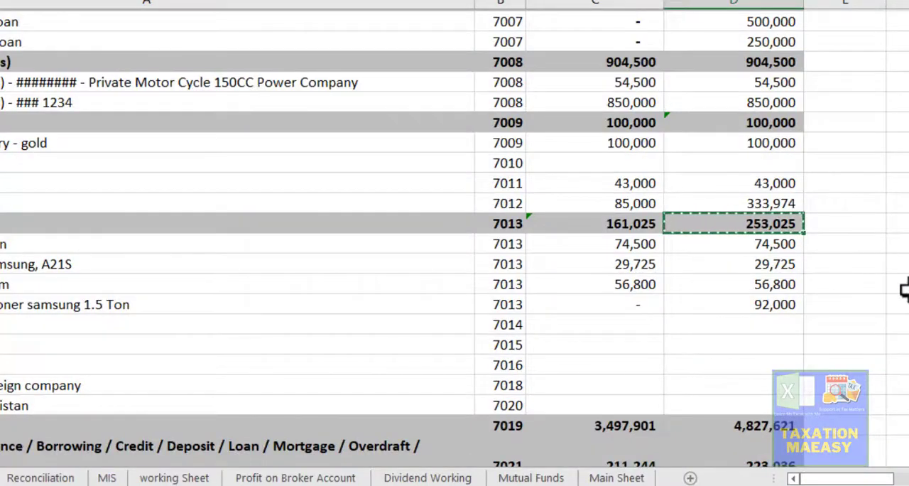
scroll(845, 303, down, 2)
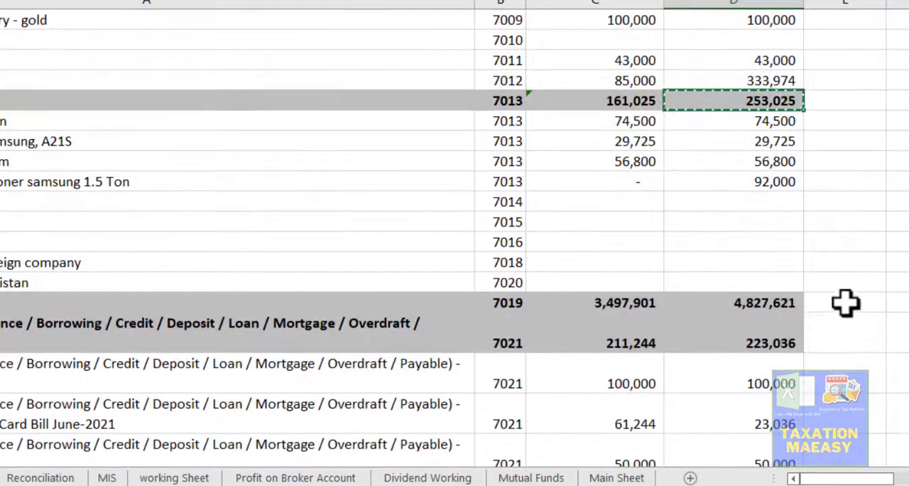
click(775, 304)
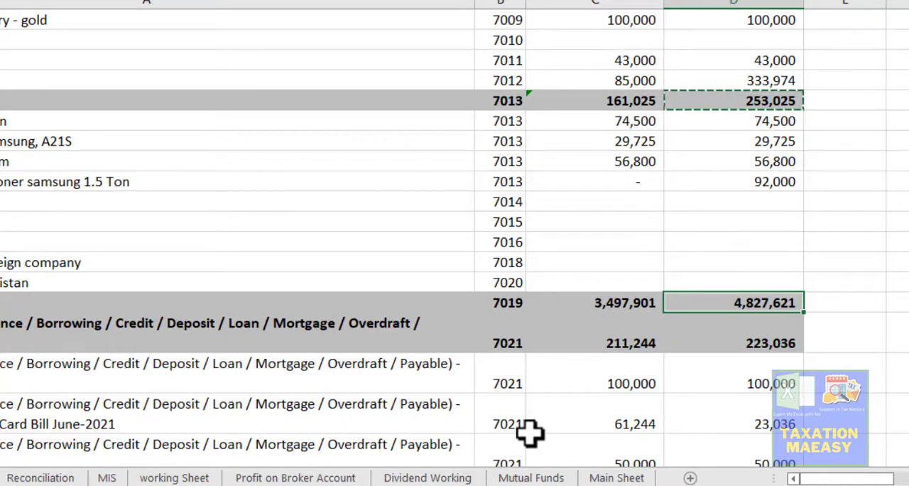
- Switch to Iris, recalculate the return and check total assets under codes 7015 and 7019
key(alt+Tab)
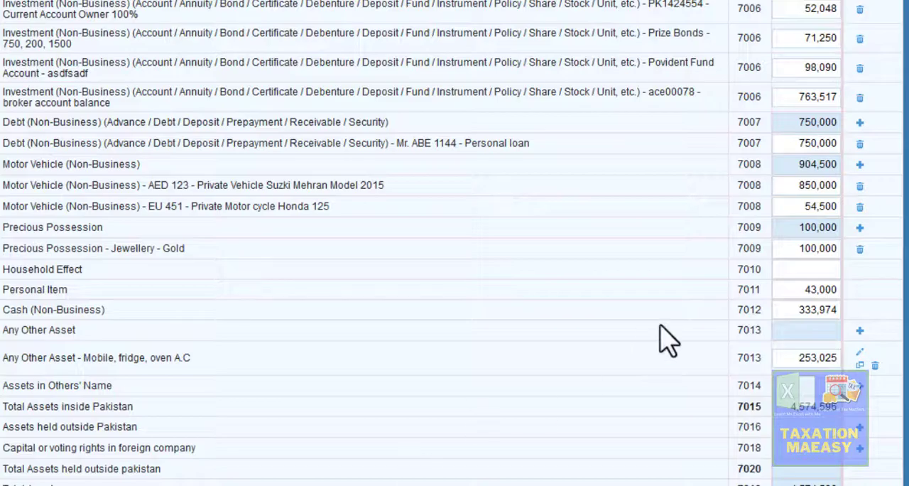
scroll(455, 242, up, 6)
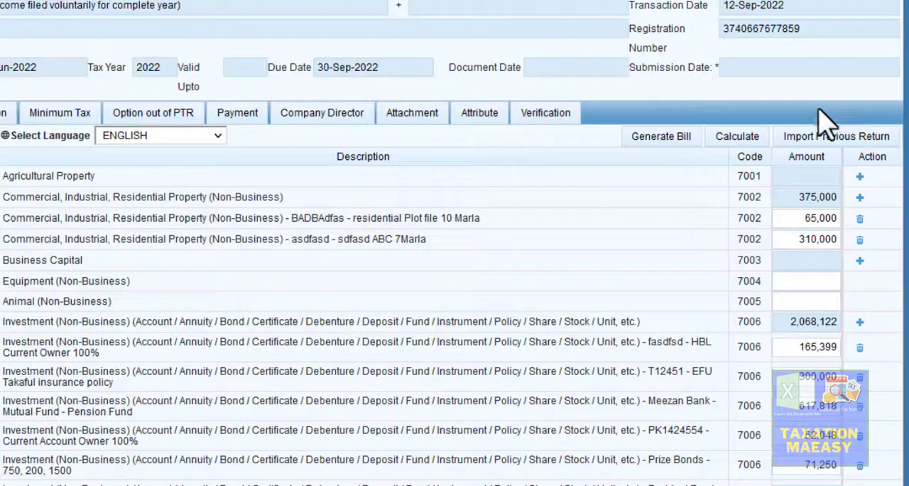
click(739, 139)
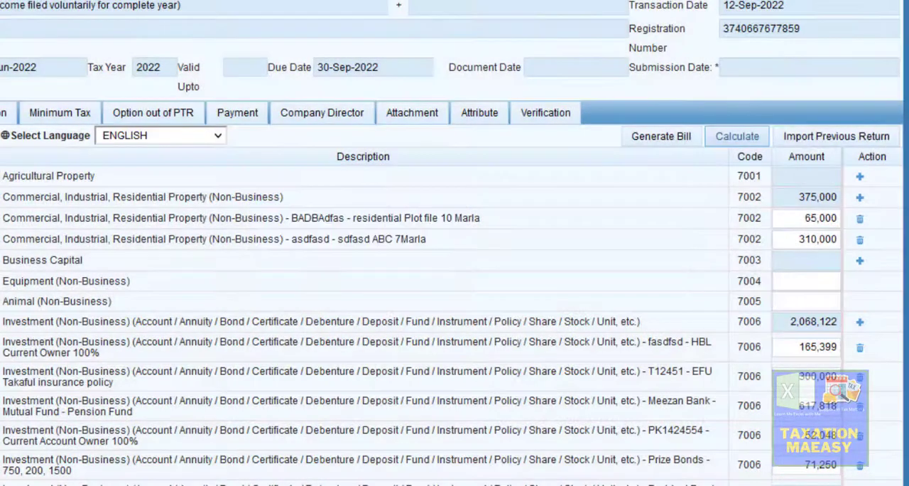
scroll(455, 243, down, 6)
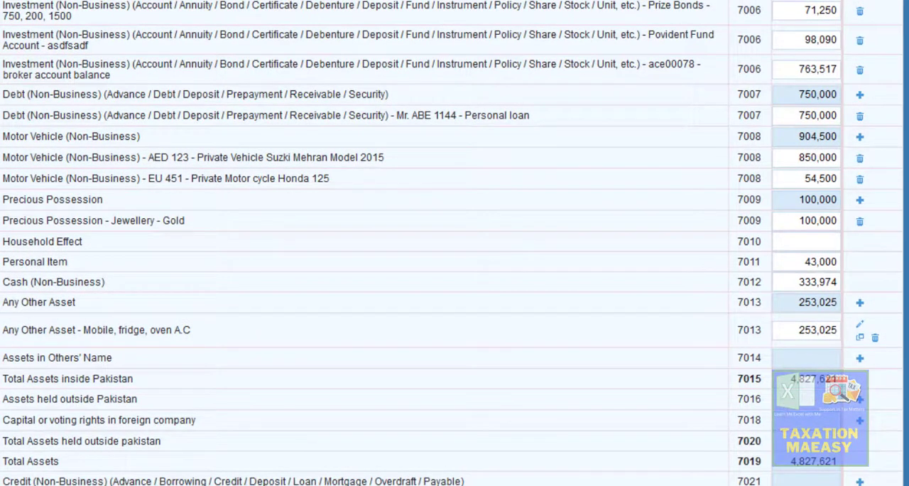
scroll(454, 243, down, 1)
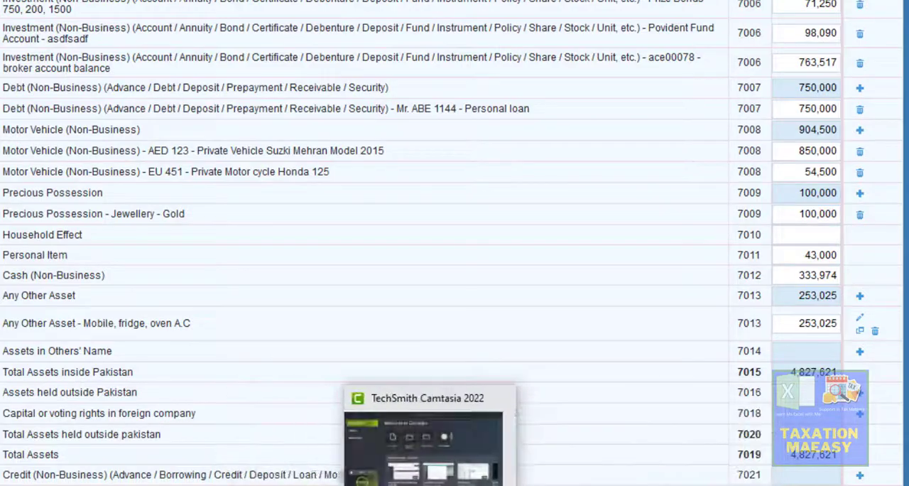
- Switch to Excel and review the current-year credit liabilities under code 7021, including the card bill and remaining installments
click(388, 484)
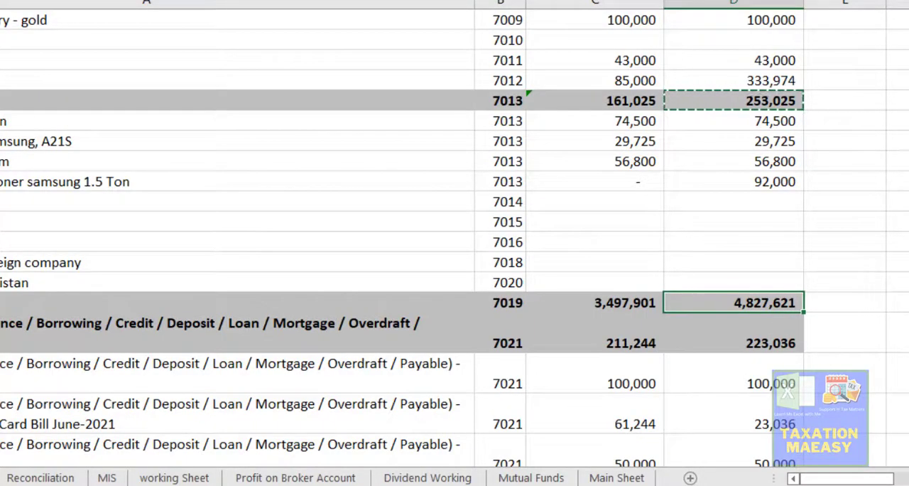
drag(908, 334, 908, 345)
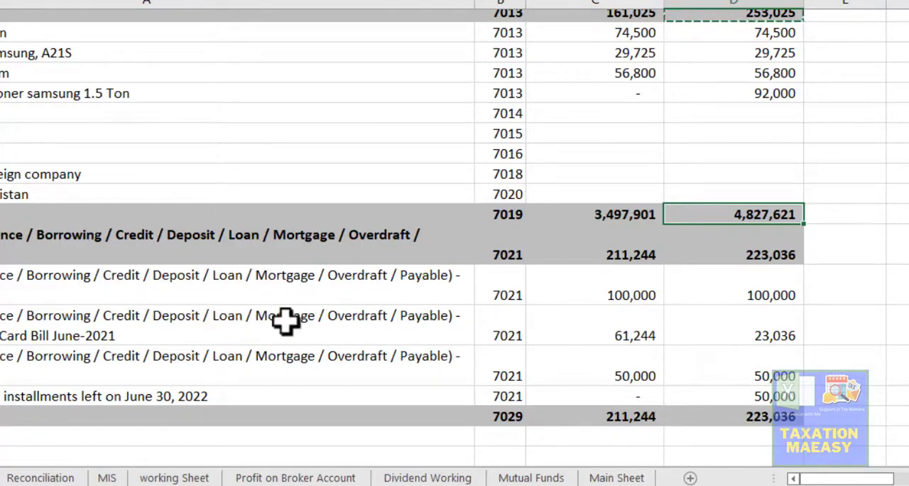
click(767, 340)
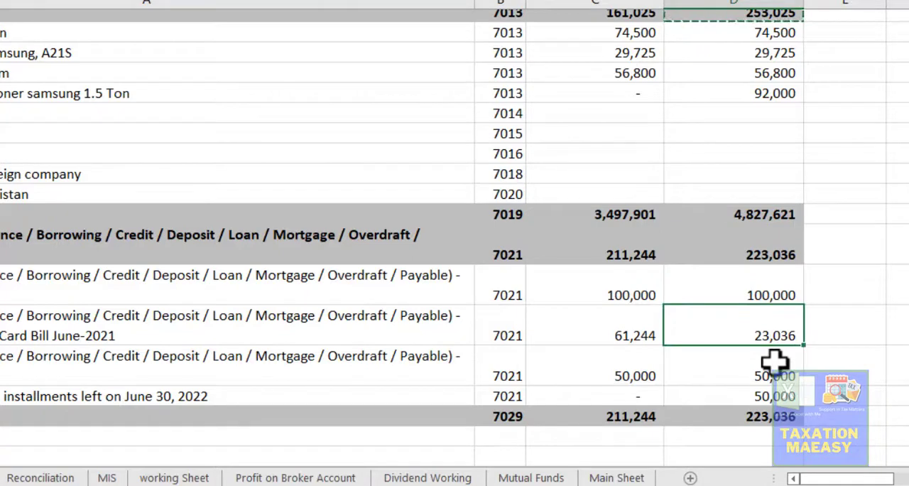
click(751, 396)
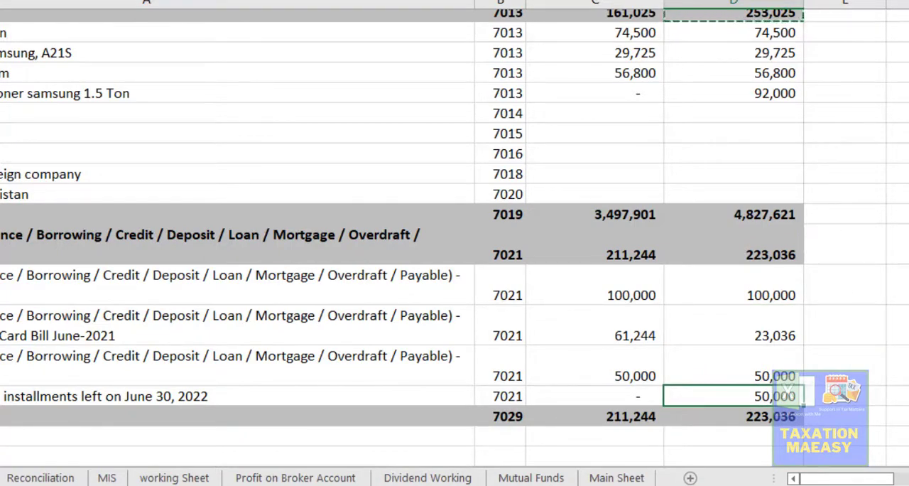
mouse_move(908, 372)
mouse_down()
mouse_move(908, 353)
mouse_move(908, 371)
mouse_up()
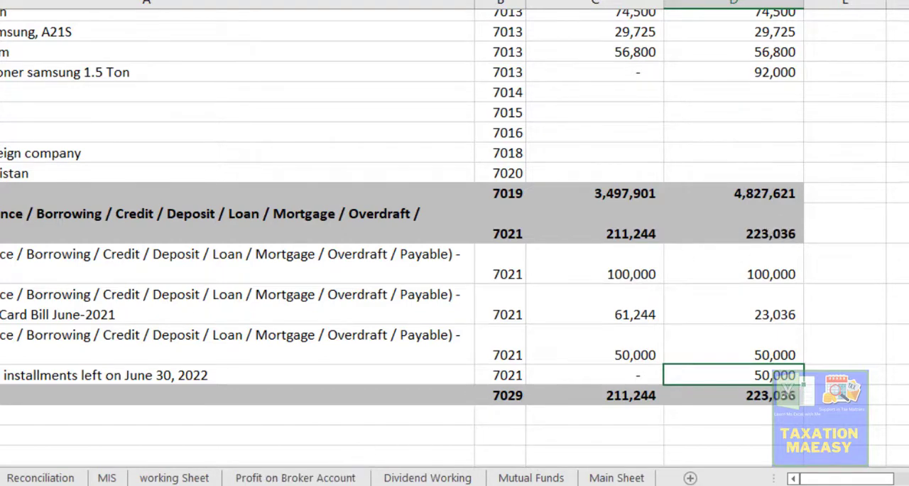
- Switch to Iris and add a 7021 Credit entry with creditor personal, contents lsdflks sdfs and amount 253,025
key(alt+Tab)
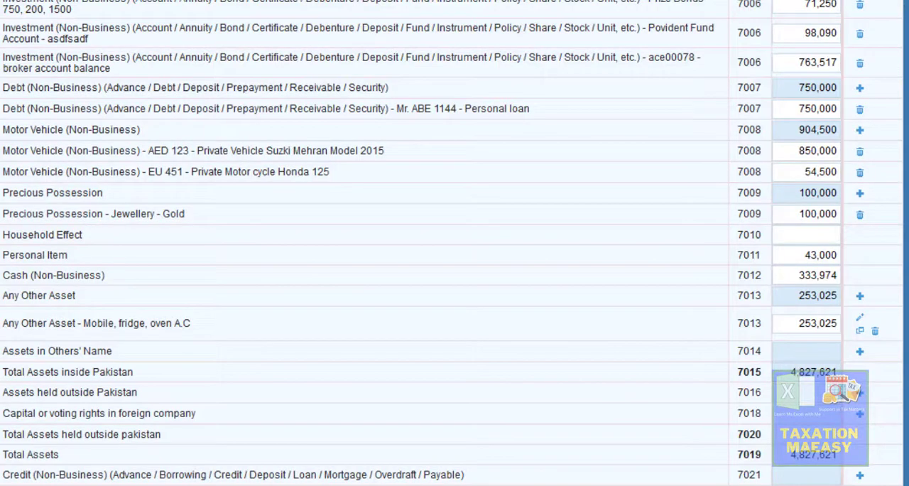
click(858, 476)
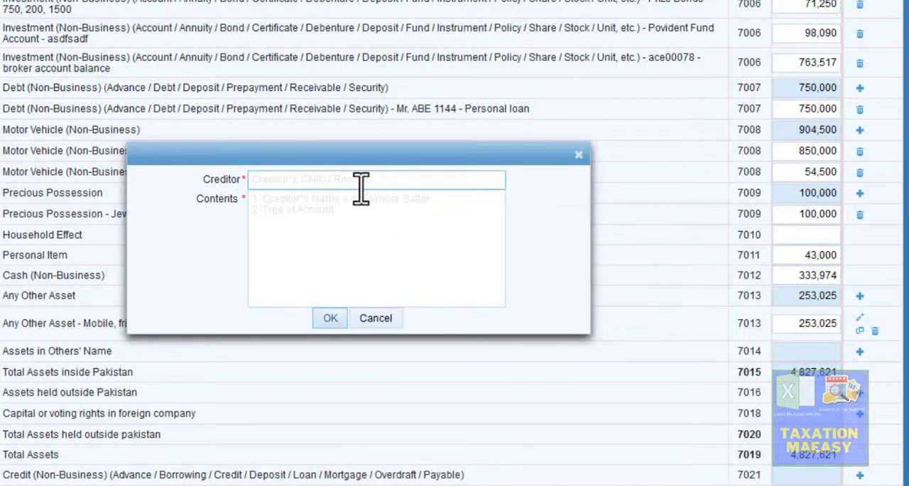
click(343, 181)
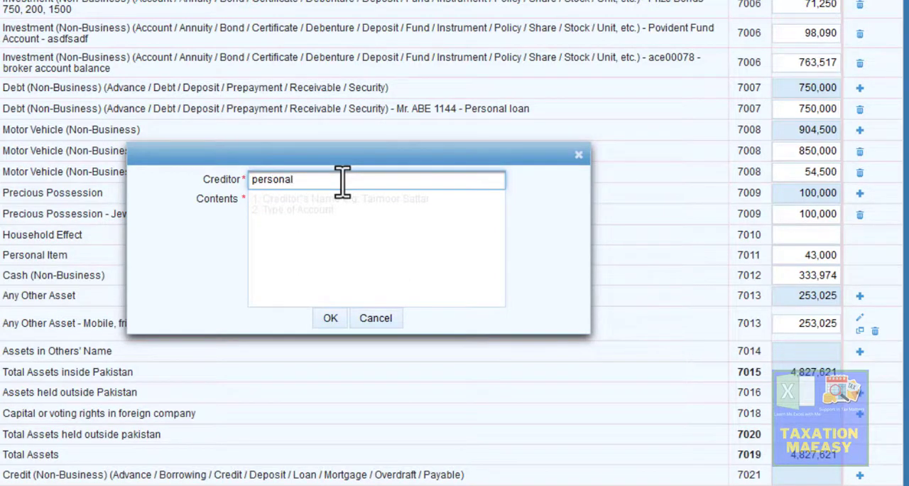
key(Tab)
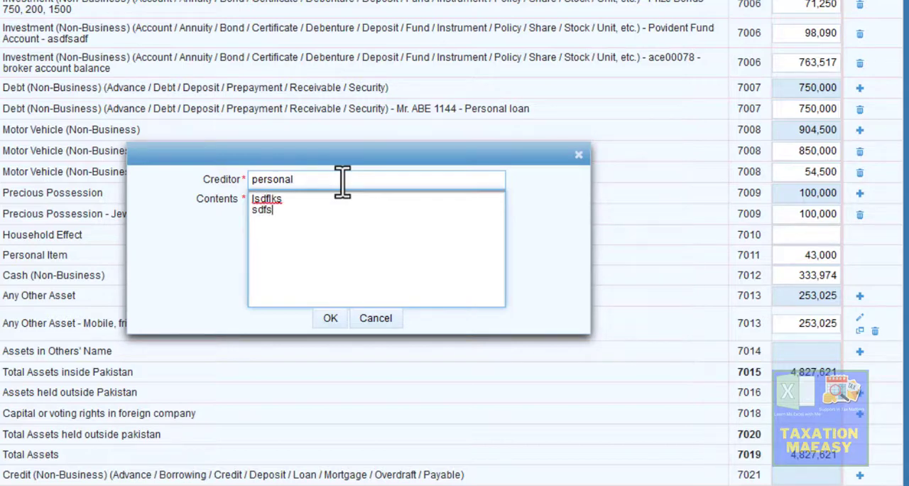
click(330, 319)
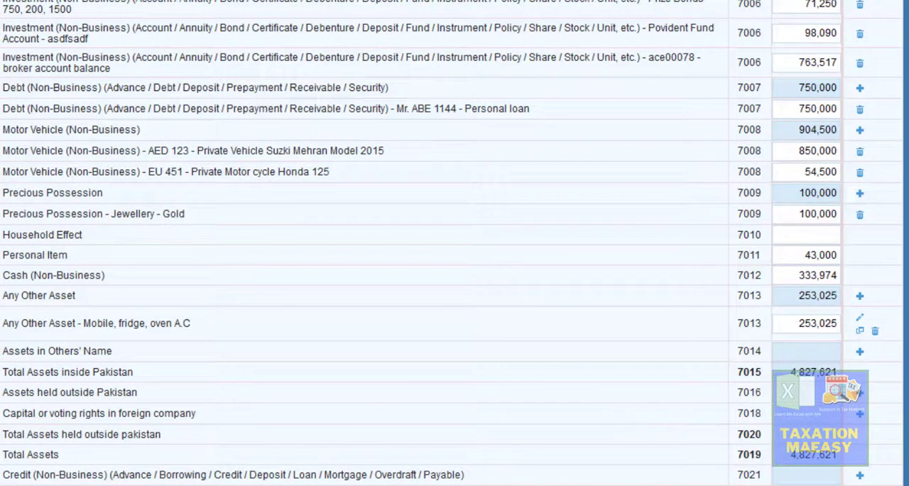
scroll(454, 243, down, 1)
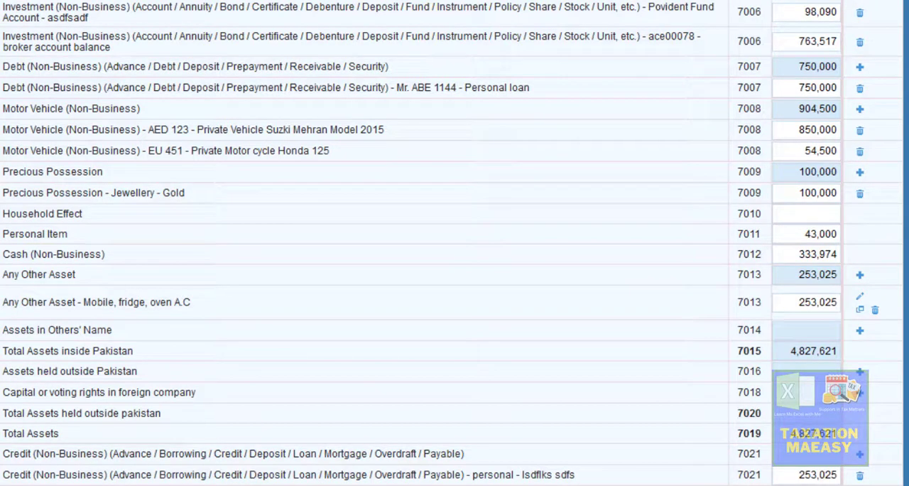
- Open the net assets reconciliation and recalculate it to include the new credit entry
click(1, 78)
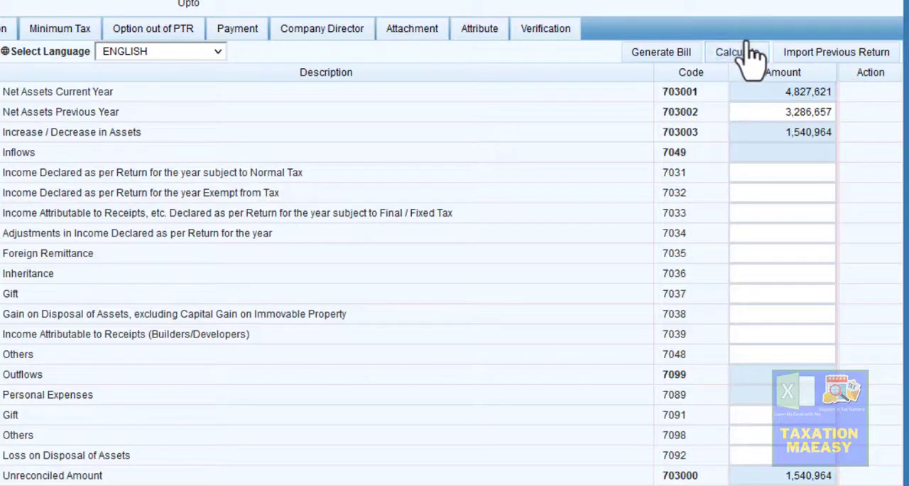
click(739, 57)
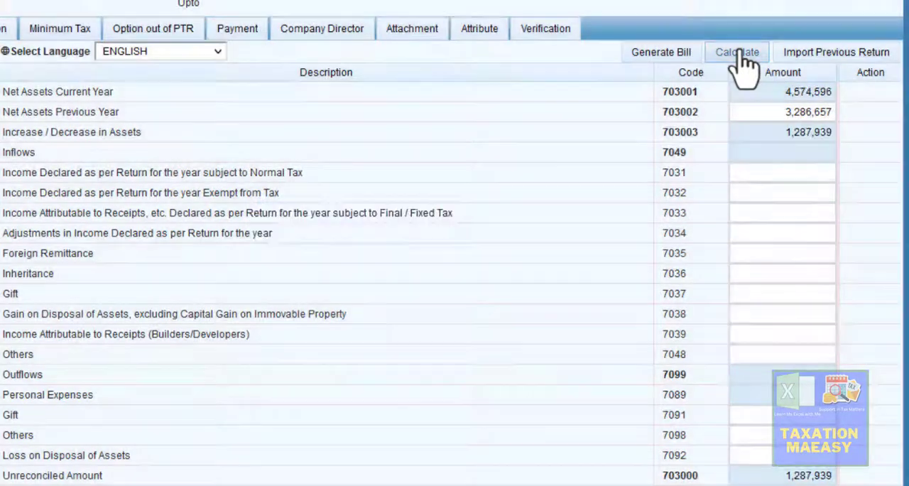
click(742, 61)
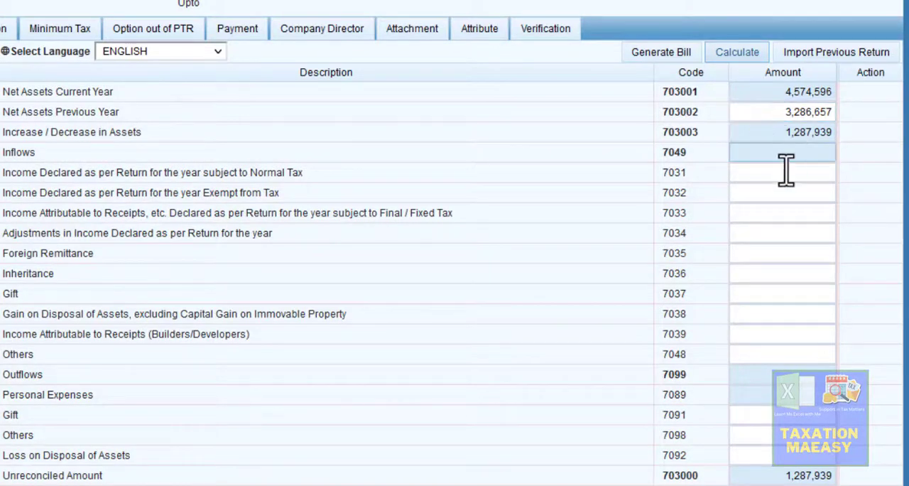
- Enter 1,800,000 as income subject to Normal Tax under code 7031 and recalculate the reconciliation
click(786, 173)
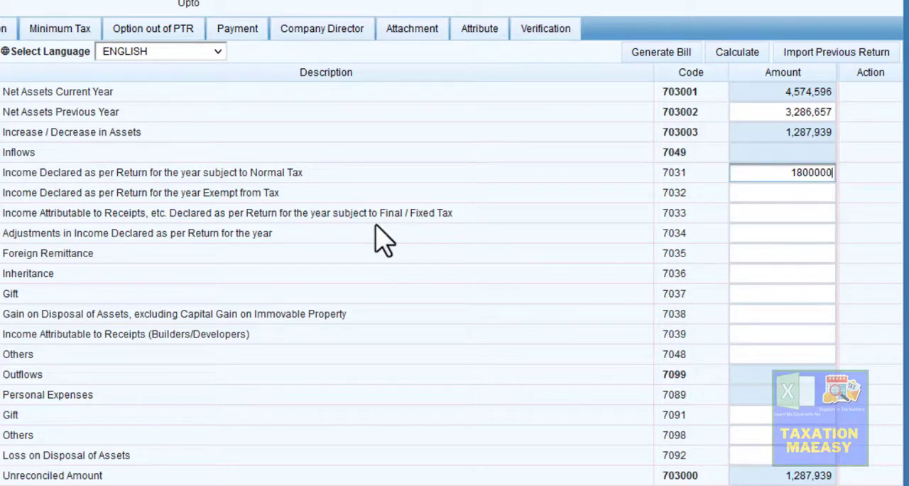
click(875, 140)
click(742, 57)
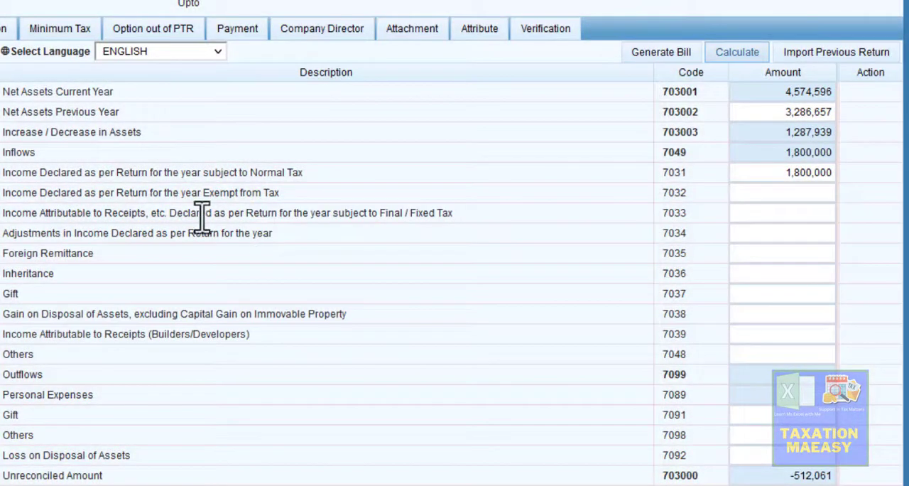
- Look up the total receipts under Final / Fixed tax code 640001, then return to the net assets reconciliation
drag(212, 220, 449, 212)
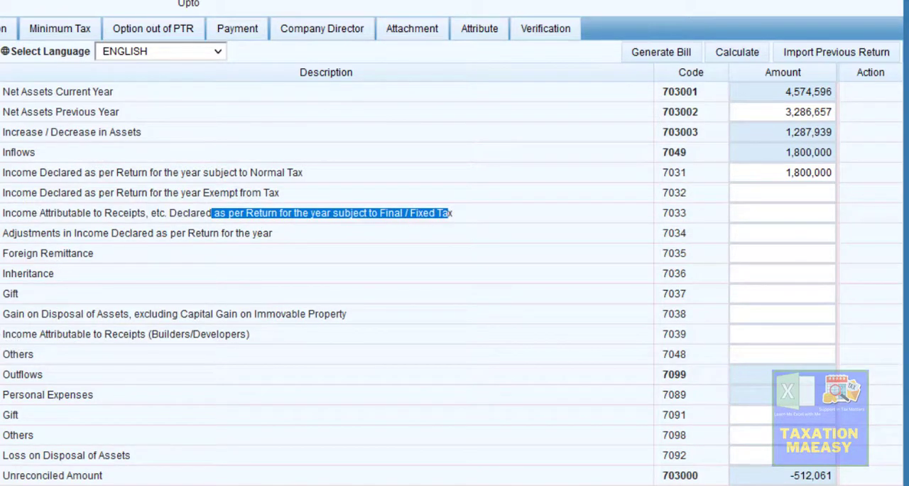
click(1, 298)
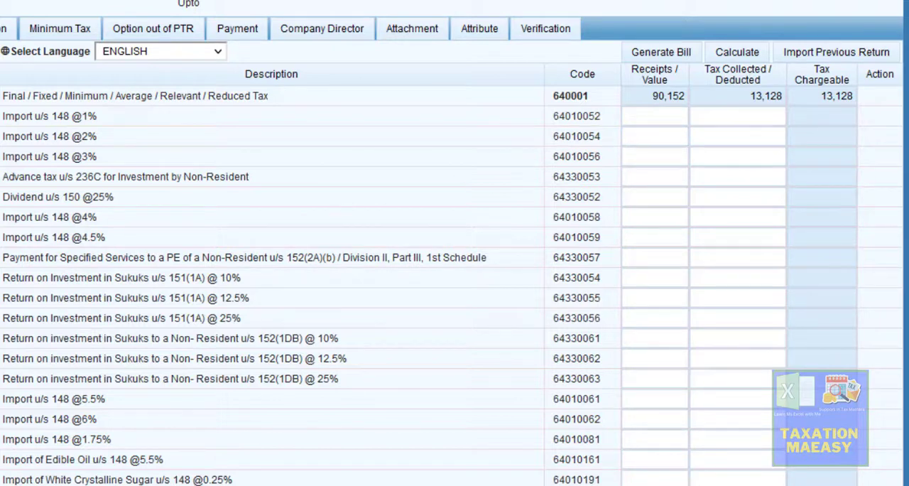
click(1, 447)
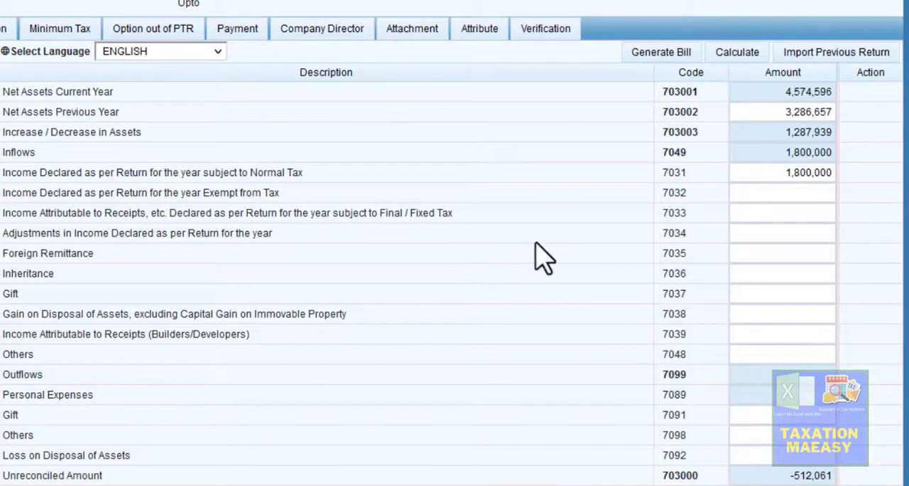
- Enter 90,152 as income subject to Final / Fixed Tax under code 7033 and recalculate the reconciliation
click(786, 216)
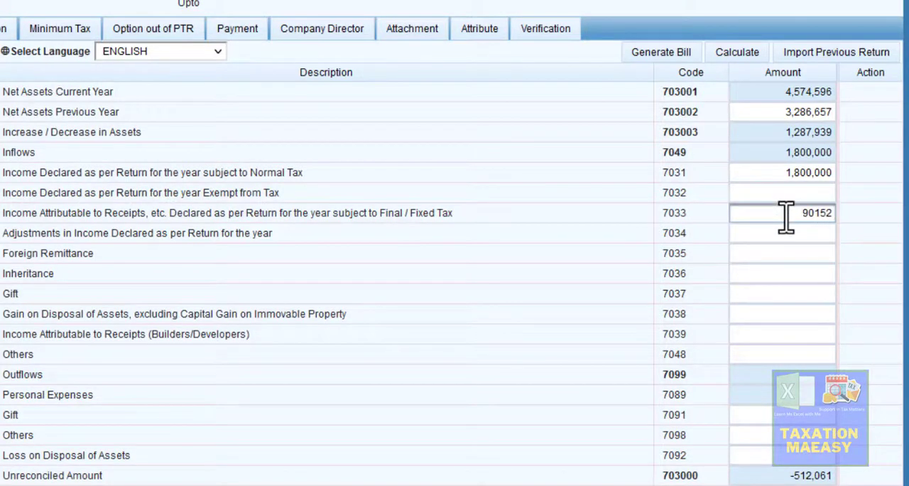
click(881, 191)
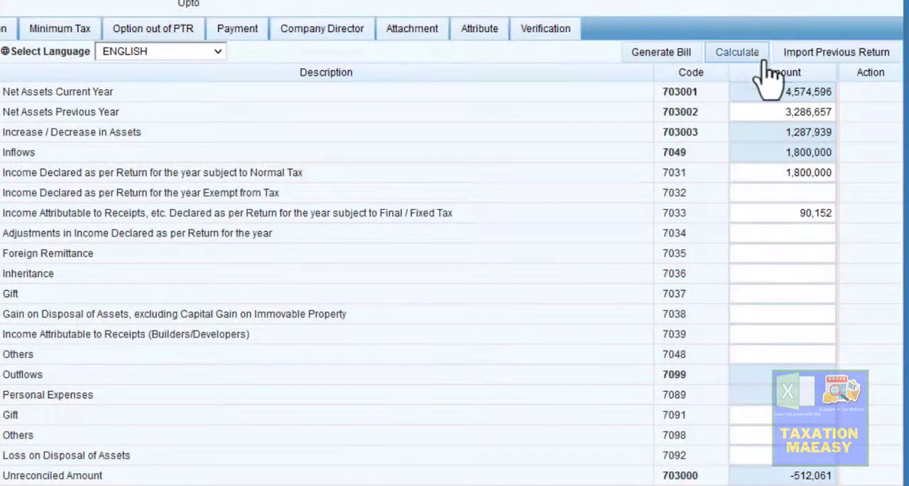
click(744, 57)
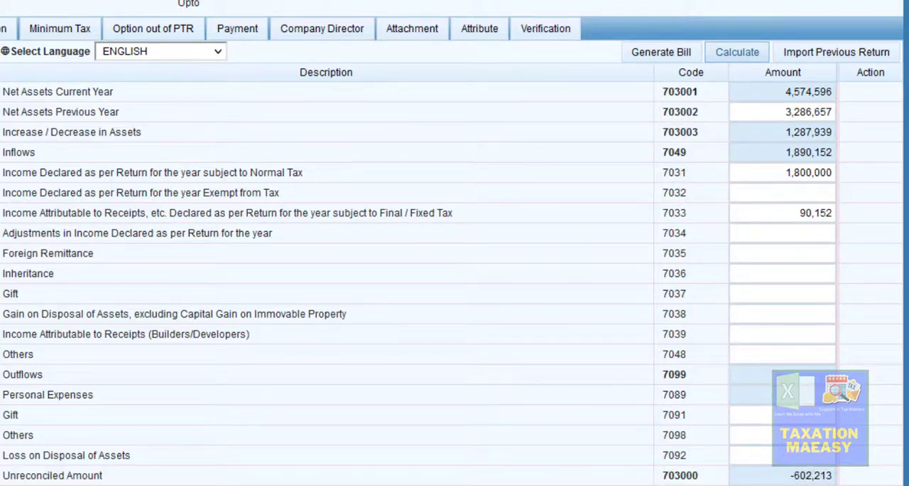
- Open the personal expenses and review the expense categories, including Other Personal / Household Expenses under code 7087
click(1, 454)
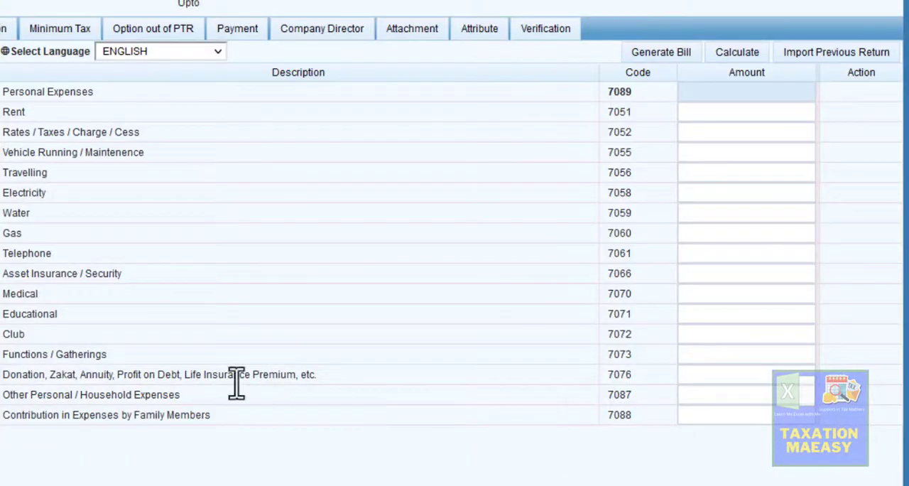
drag(171, 397, 706, 390)
click(705, 391)
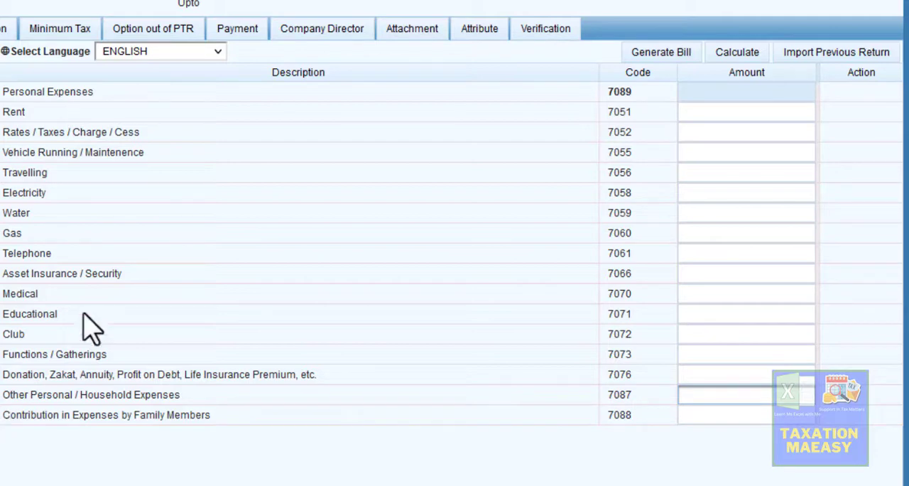
drag(25, 132, 63, 286)
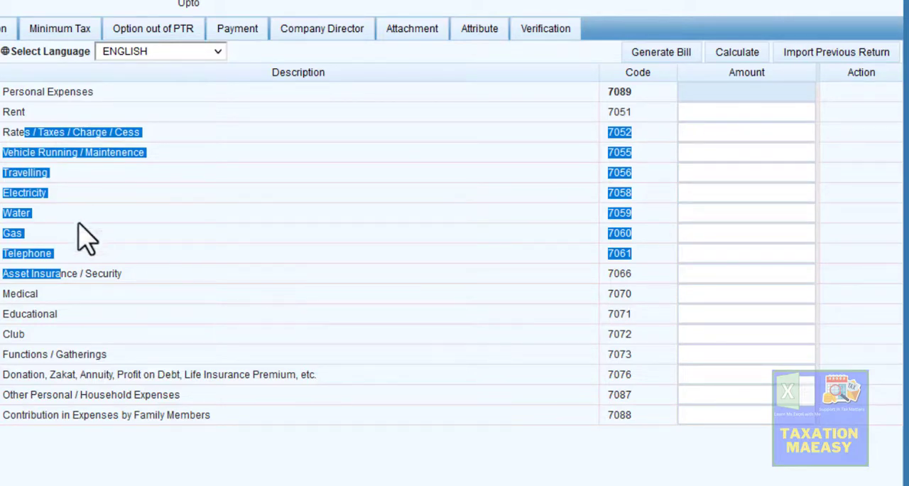
- Return to the net assets reconciliation and check the unreconciled amount under code 703000
click(2, 408)
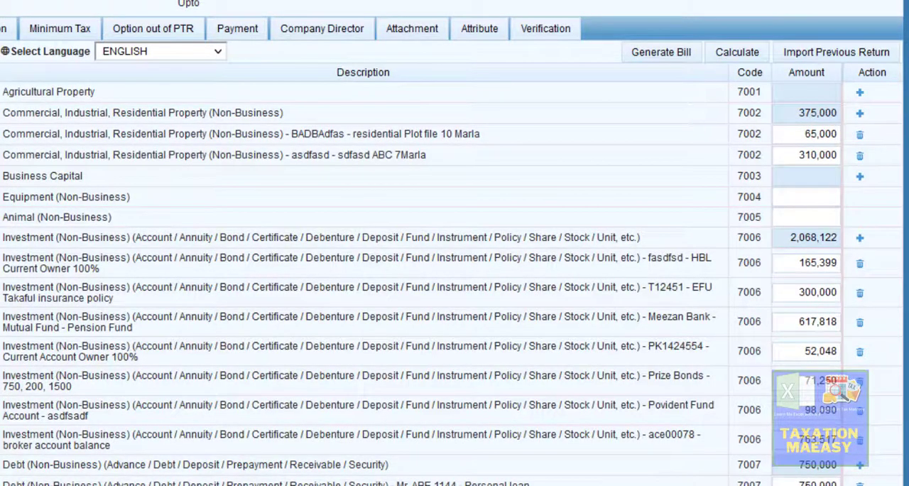
click(1, 442)
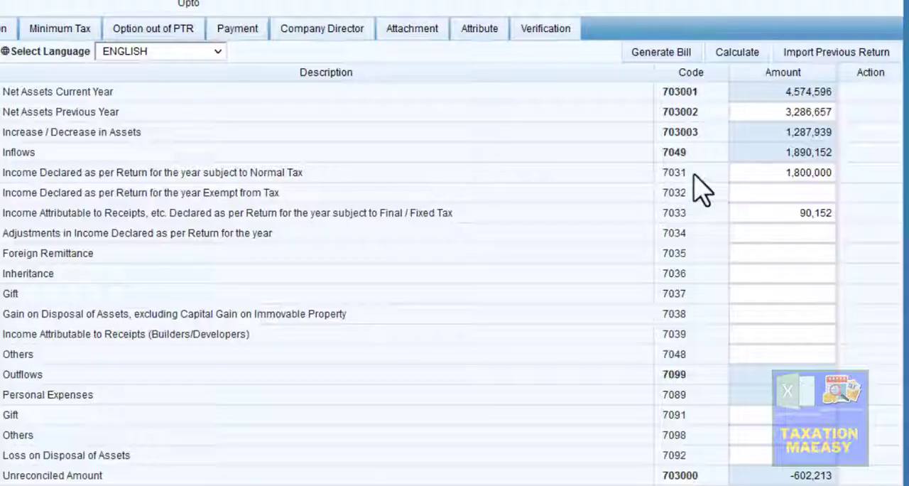
click(790, 475)
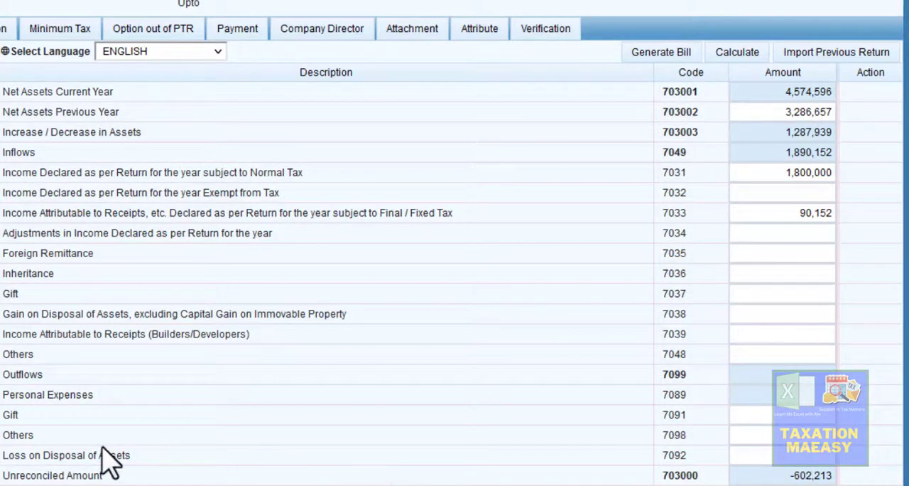
- Enter 602,213 as Other Personal / Household Expenses under code 7087 and recalculate the personal expenses
click(1, 447)
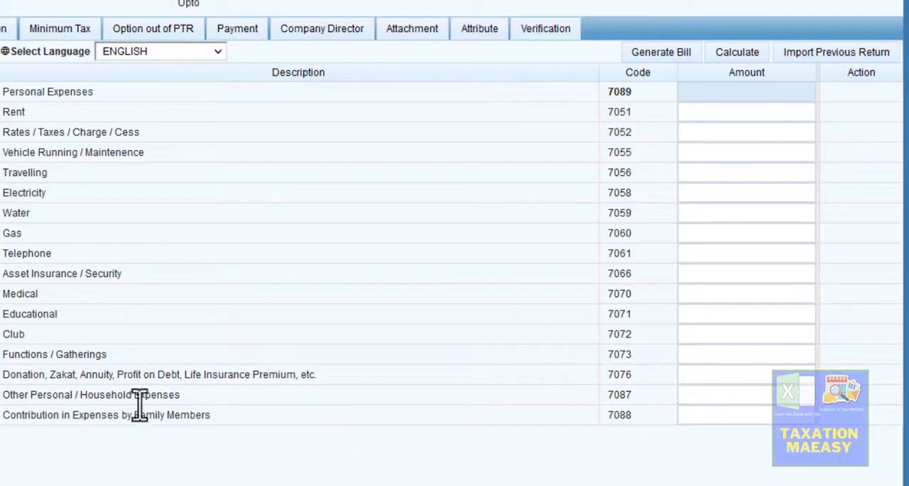
click(721, 395)
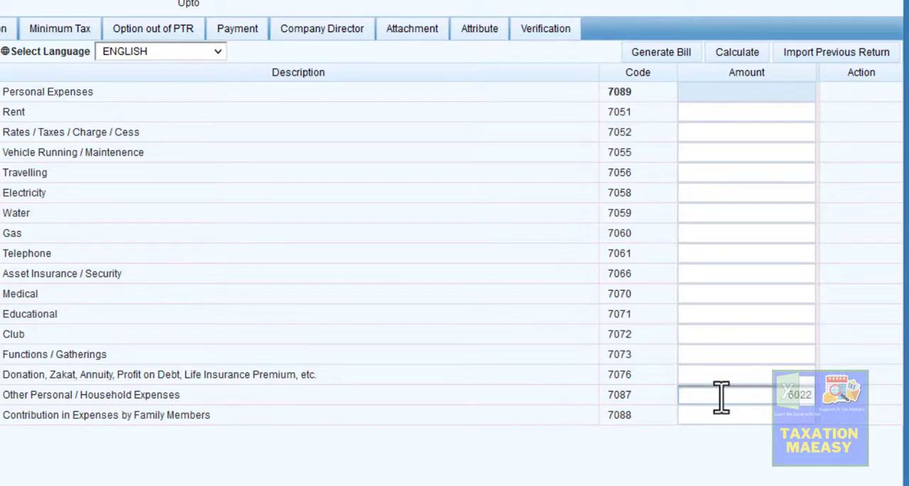
click(889, 246)
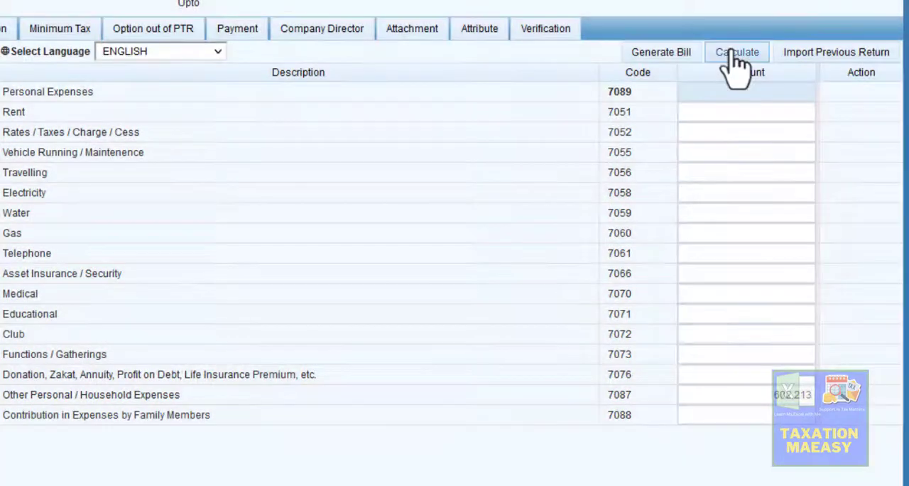
click(734, 57)
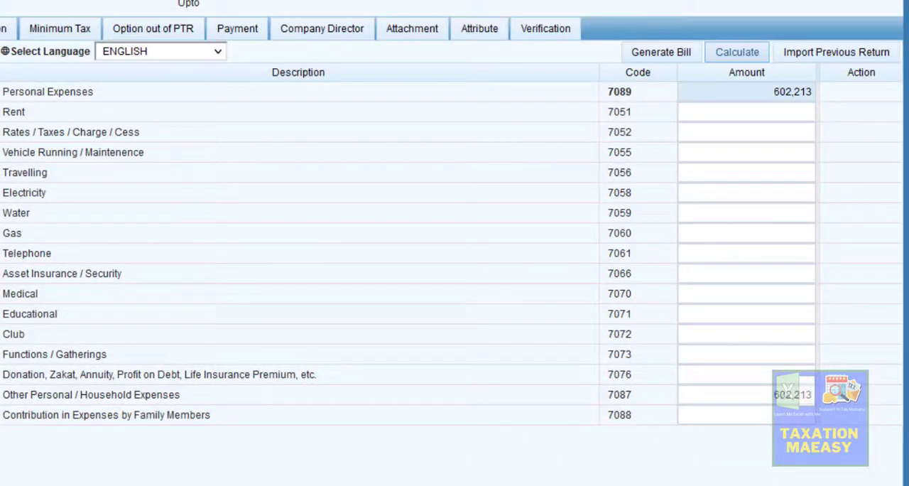
- Reopen the net assets reconciliation and verify the Unreconciled Amount after adding the personal expenses
click(1, 408)
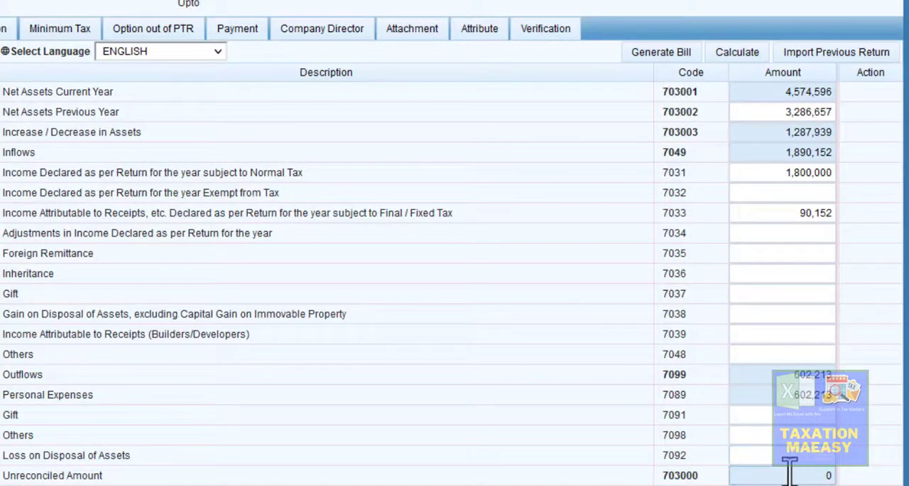
drag(692, 474, 666, 474)
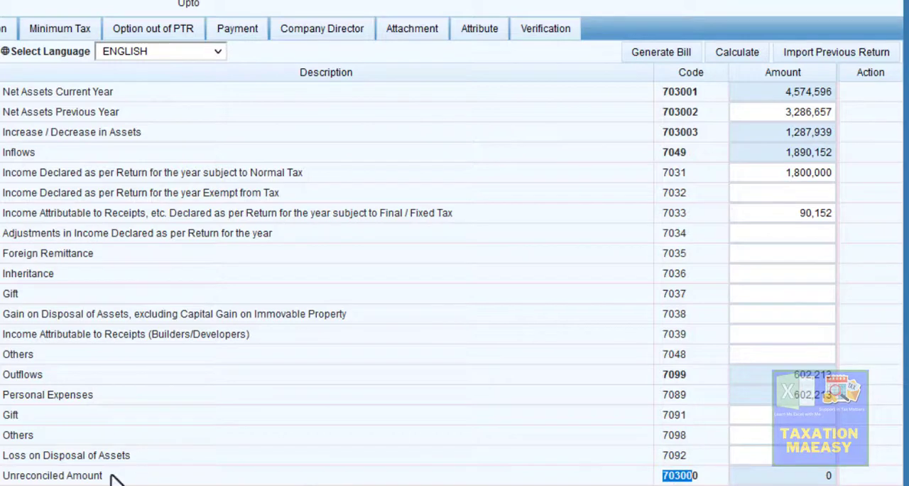
drag(9, 473, 696, 475)
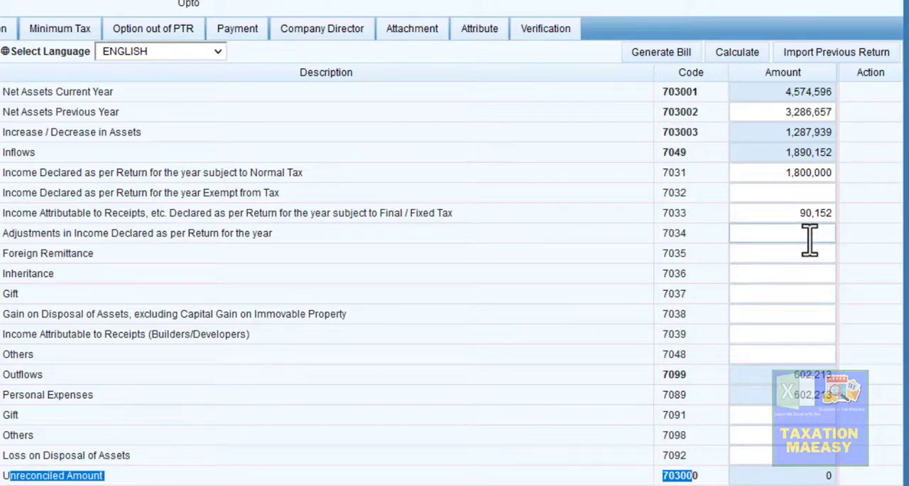
- View the return's Verification and Amortization sections, then go back to its Data section
click(546, 37)
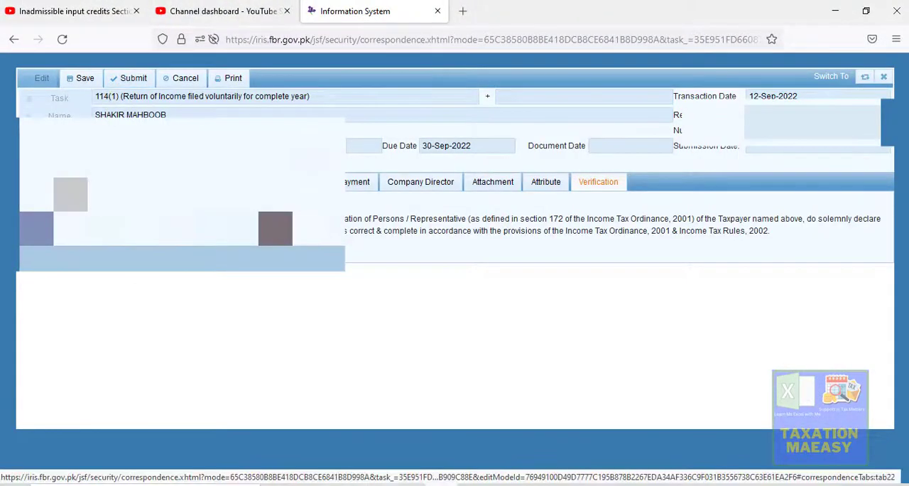
click(69, 185)
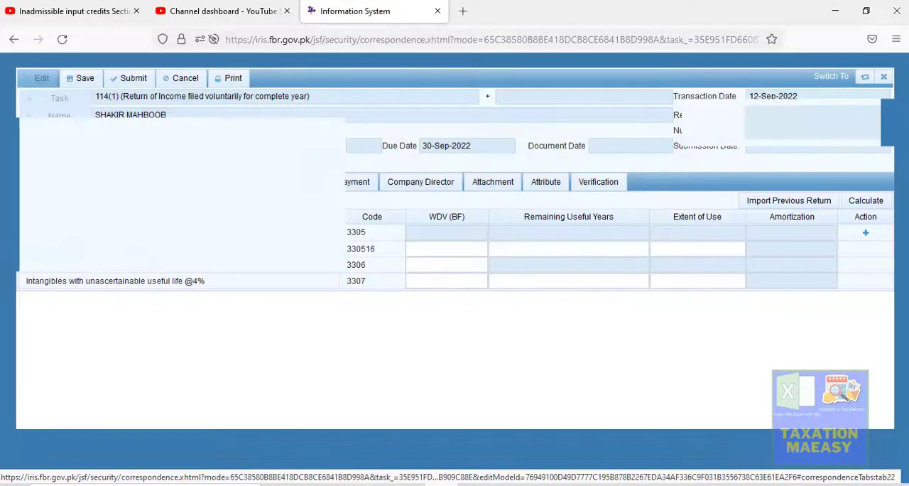
click(33, 183)
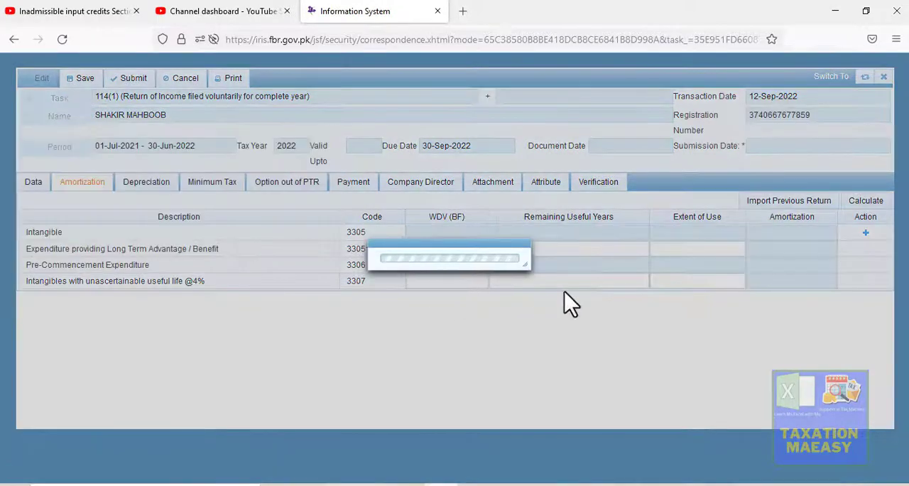